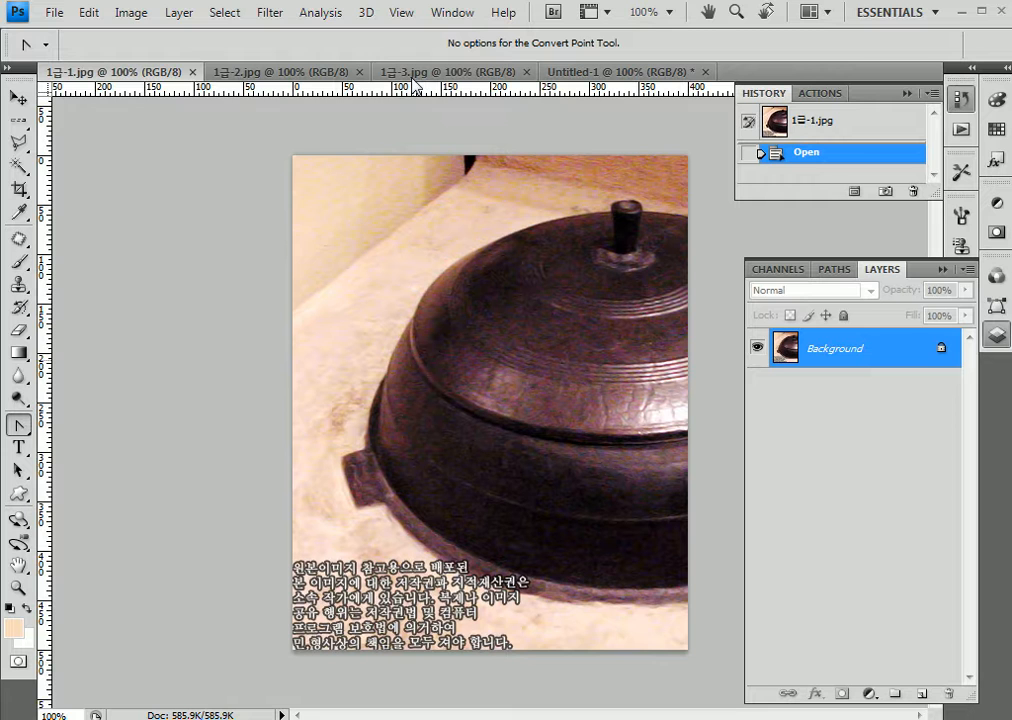
# Look through the source images 1급-1.jpg, 1급-2.jpg and 1급-3.jpg and the blank Untitled-1 document
pyautogui.click(386, 76)
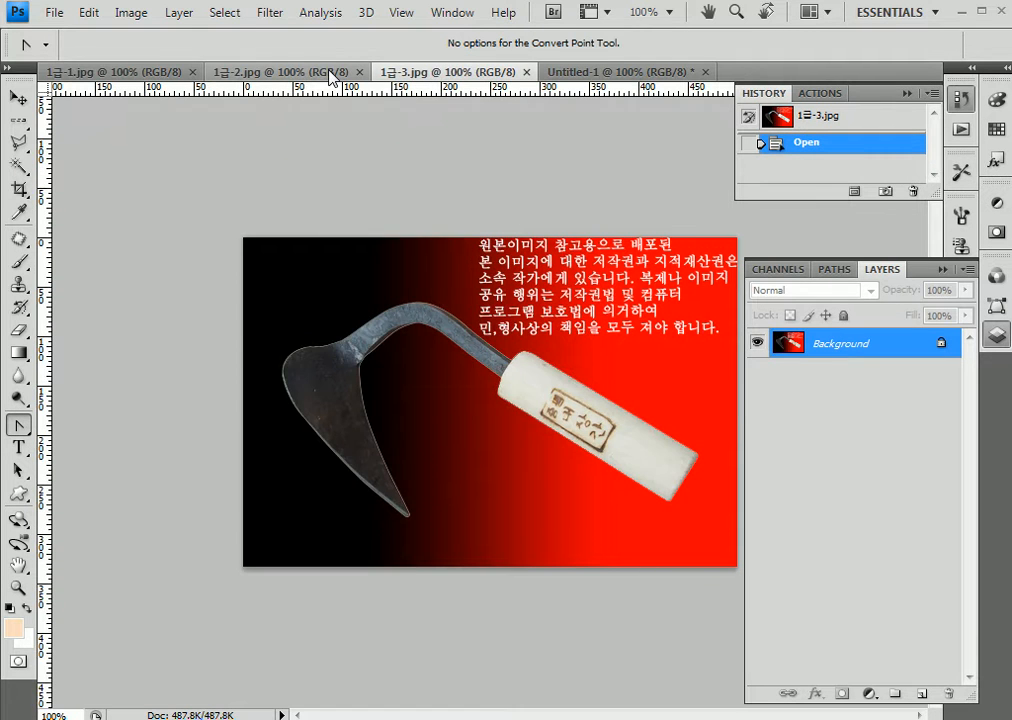
pyautogui.click(330, 76)
pyautogui.click(153, 74)
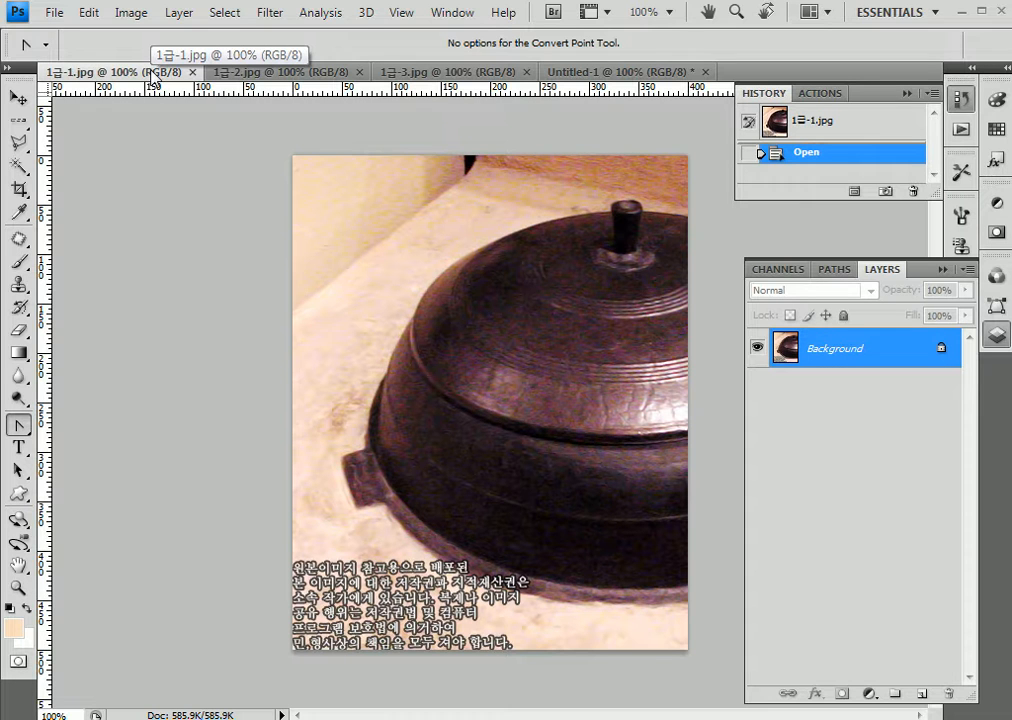
pyautogui.click(651, 73)
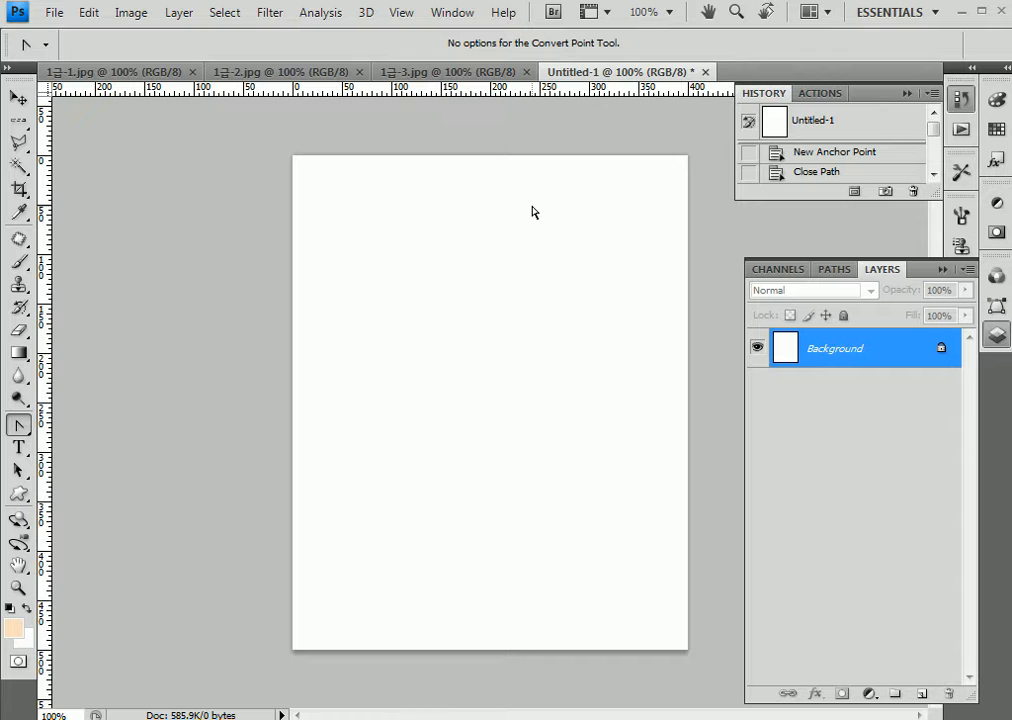
pyautogui.click(140, 72)
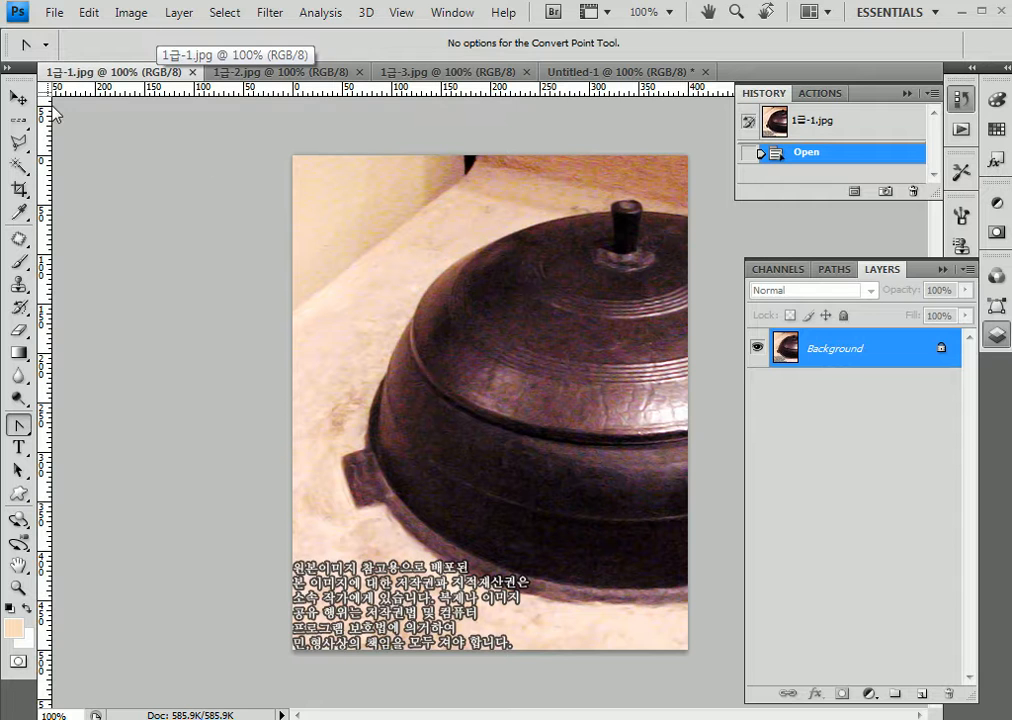
pyautogui.click(18, 97)
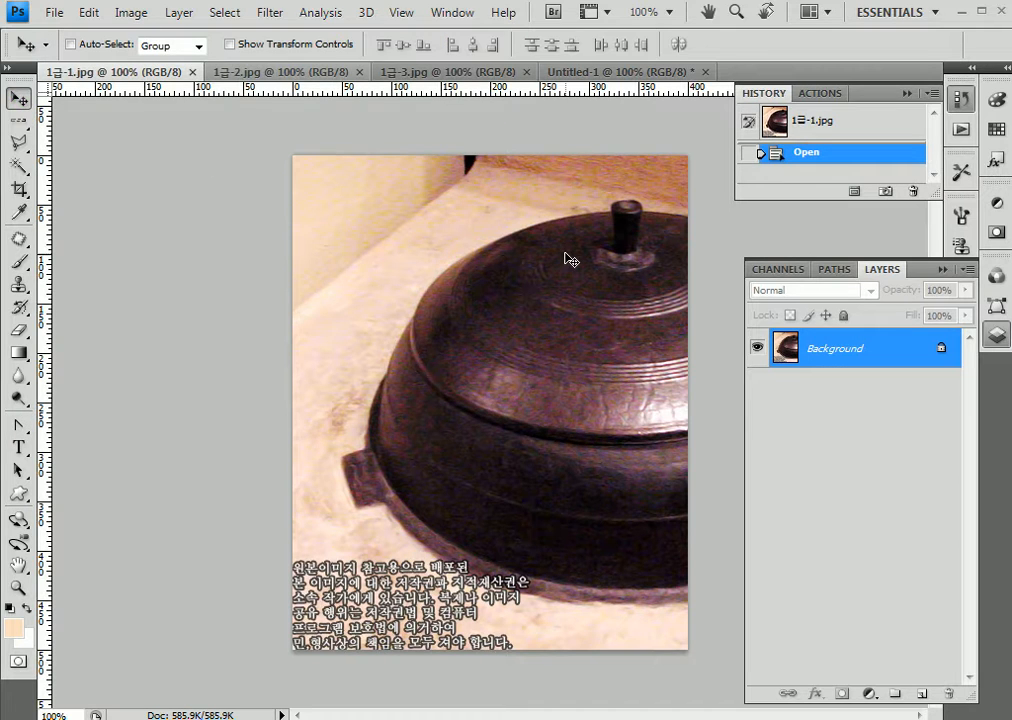
pyautogui.moveTo(614, 86); pyautogui.dragTo(585, 355)
pyautogui.moveTo(881, 361); pyautogui.dragTo(951, 693)
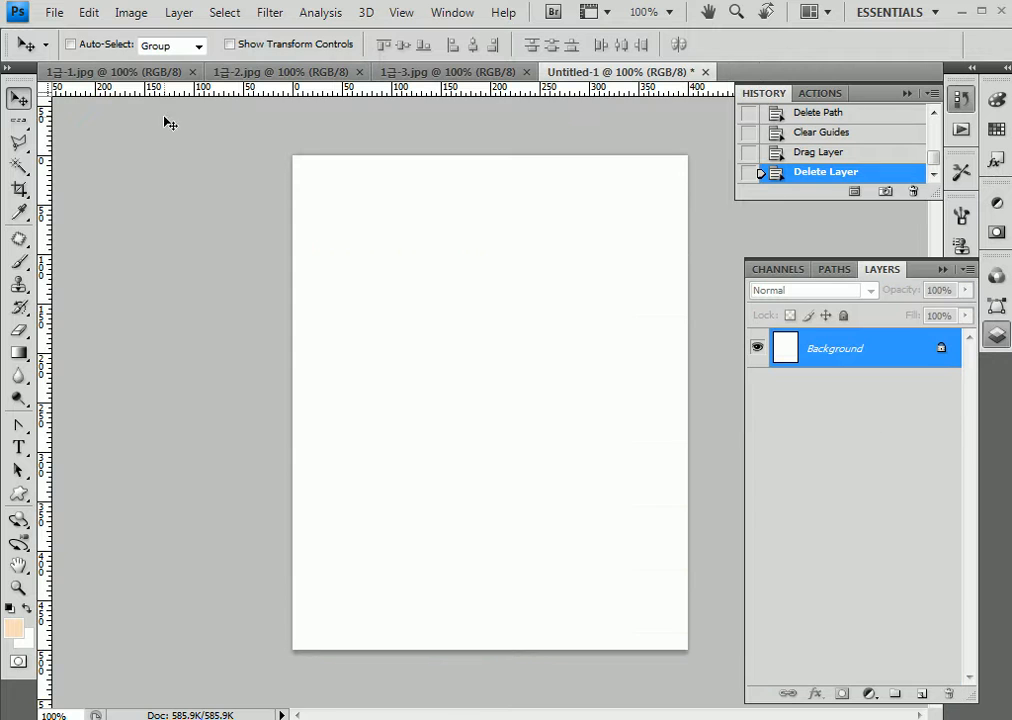
# Copy the entire pot image from 1급-1.jpg and paste it into Untitled-1 as a new layer
pyautogui.click(104, 75)
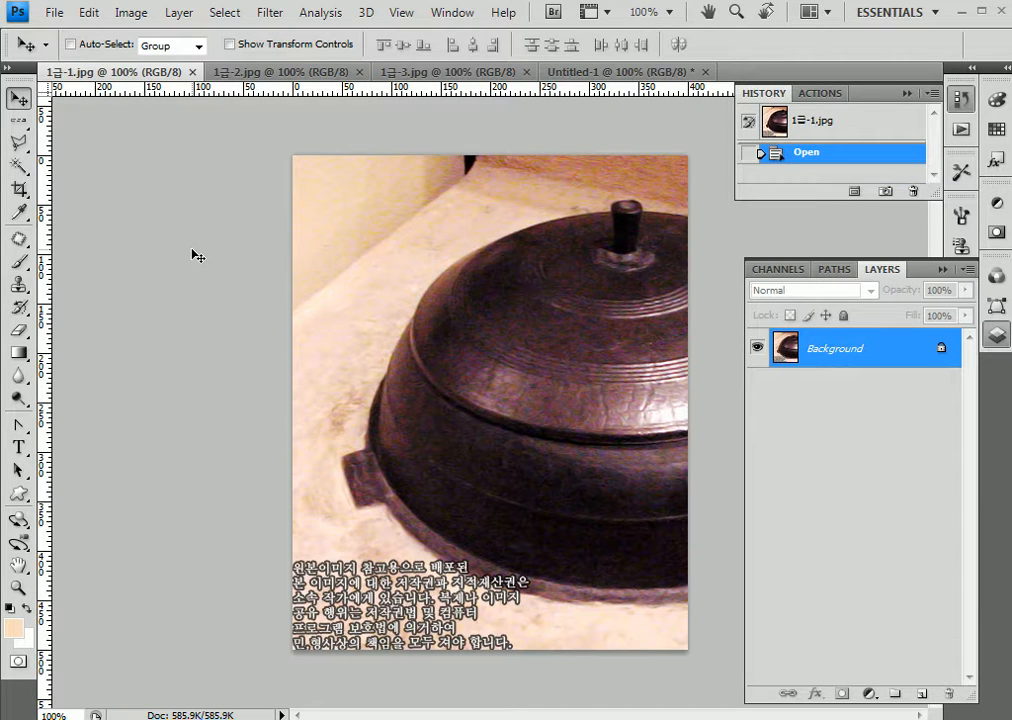
pyautogui.hotkey('ctrl', 'a')
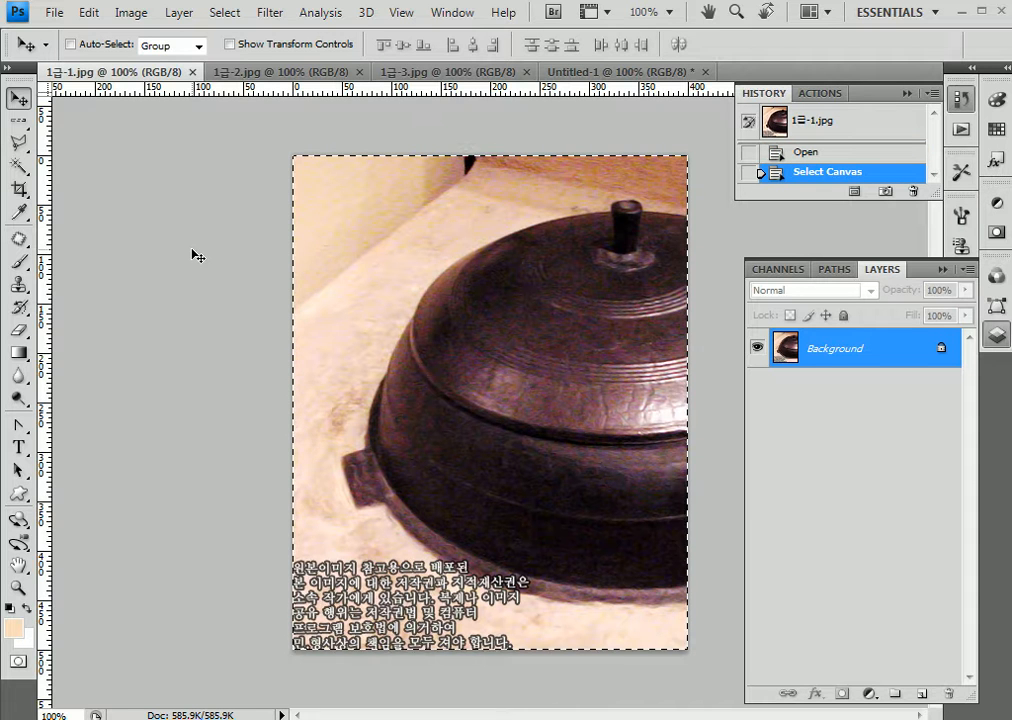
pyautogui.click(557, 72)
pyautogui.hotkey('ctrl', 'v')
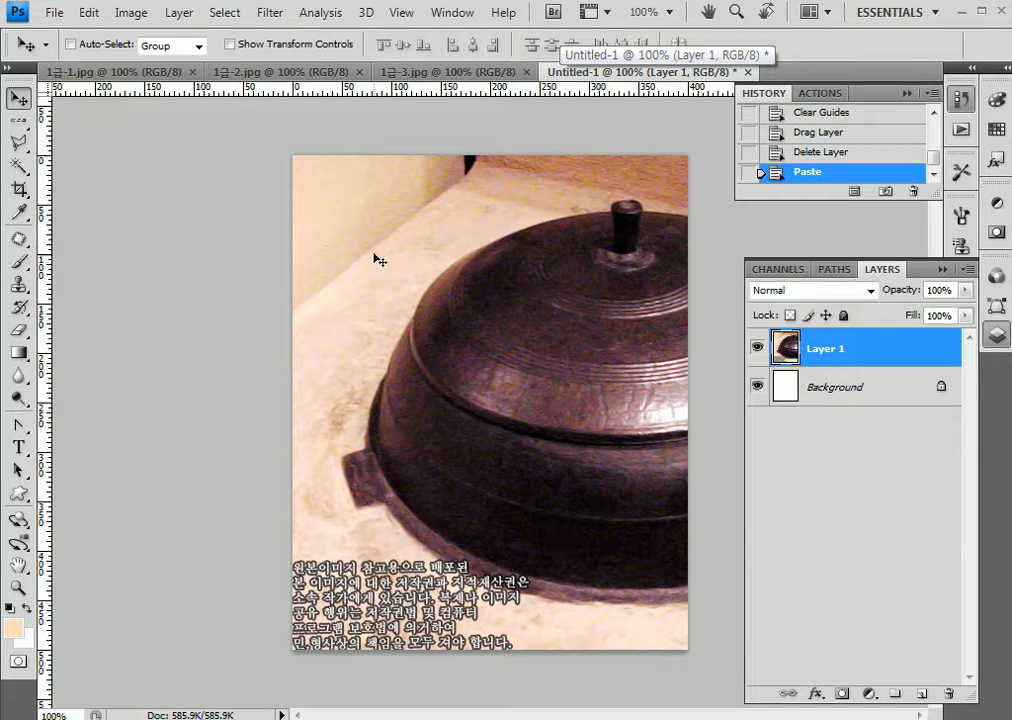
# Apply the Artistic Fresco filter to the pasted pot image on Layer 1
pyautogui.click(277, 18)
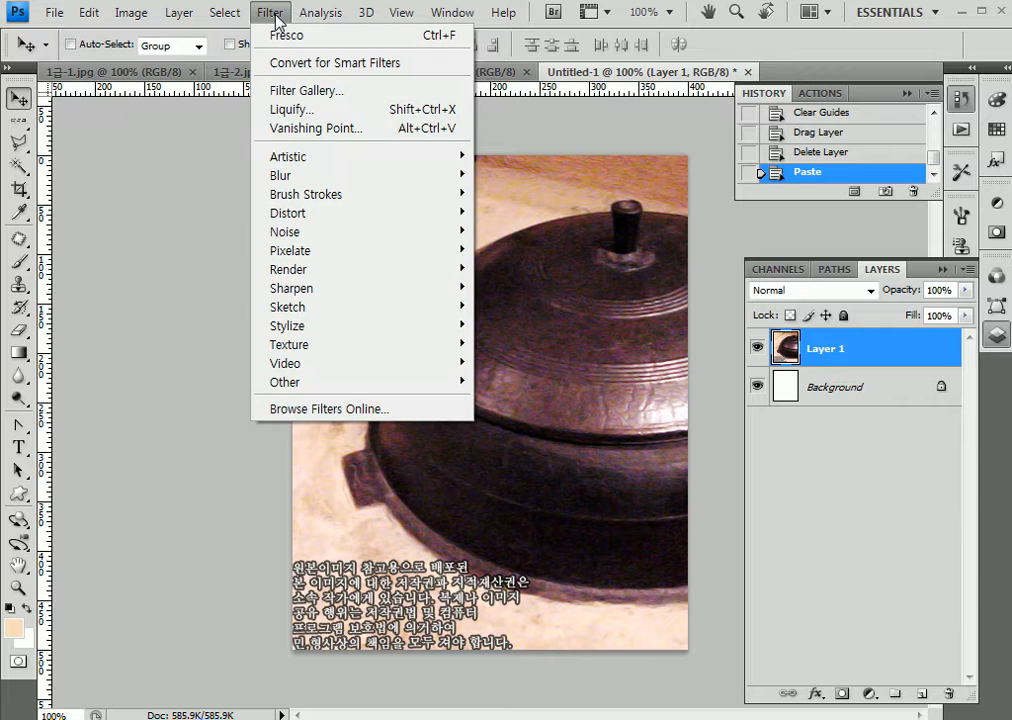
pyautogui.moveTo(320, 160)
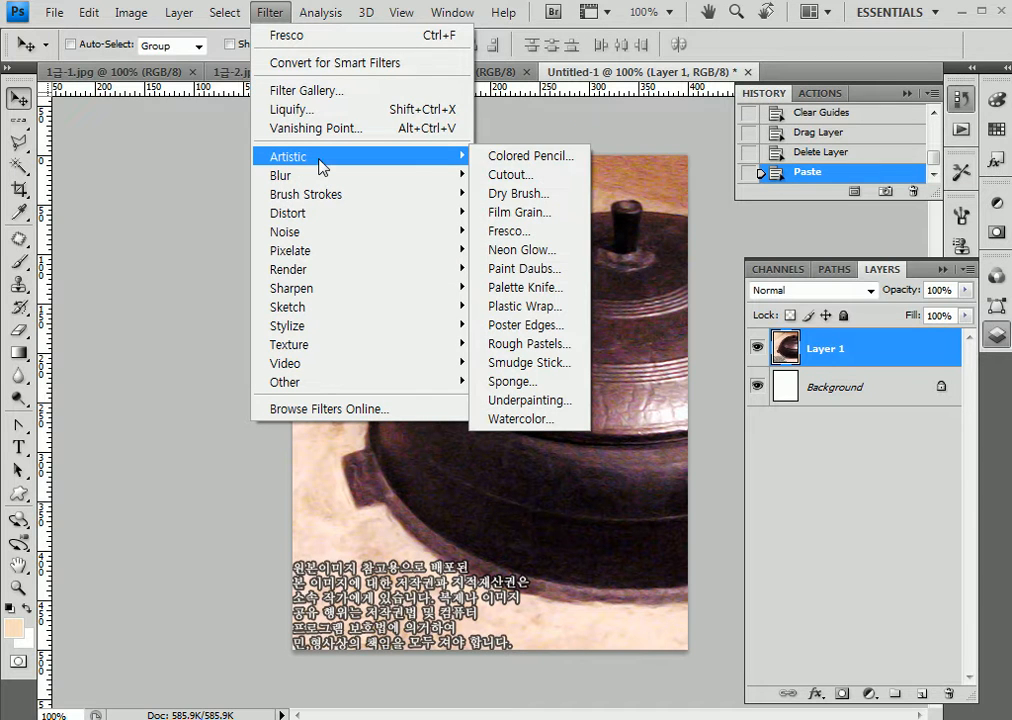
pyautogui.click(527, 231)
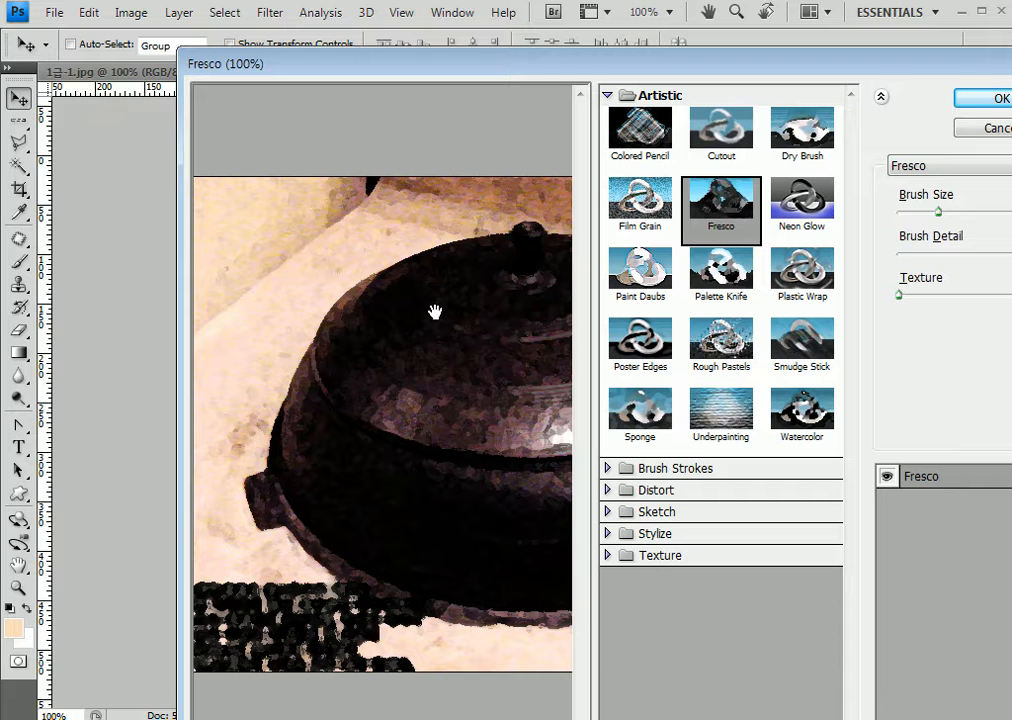
pyautogui.click(985, 98)
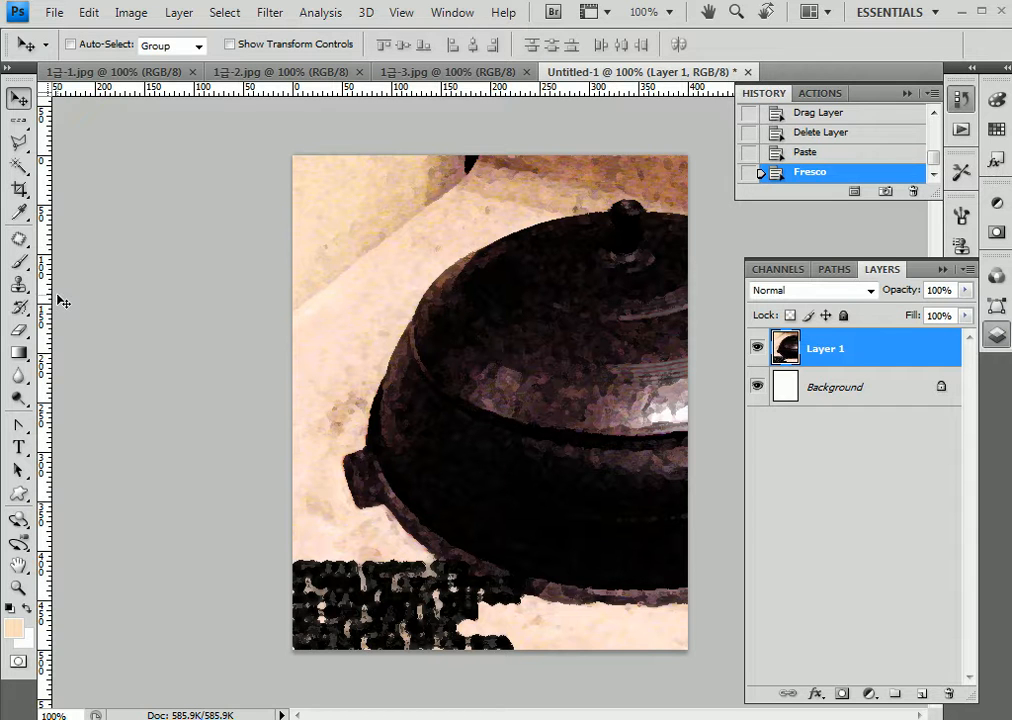
# Set the Pen tool to Paths mode and place vertical guides at about 30 and 270 px and horizontal guides at about 25 and 250 px
pyautogui.moveTo(18, 424); pyautogui.dragTo(80, 420)
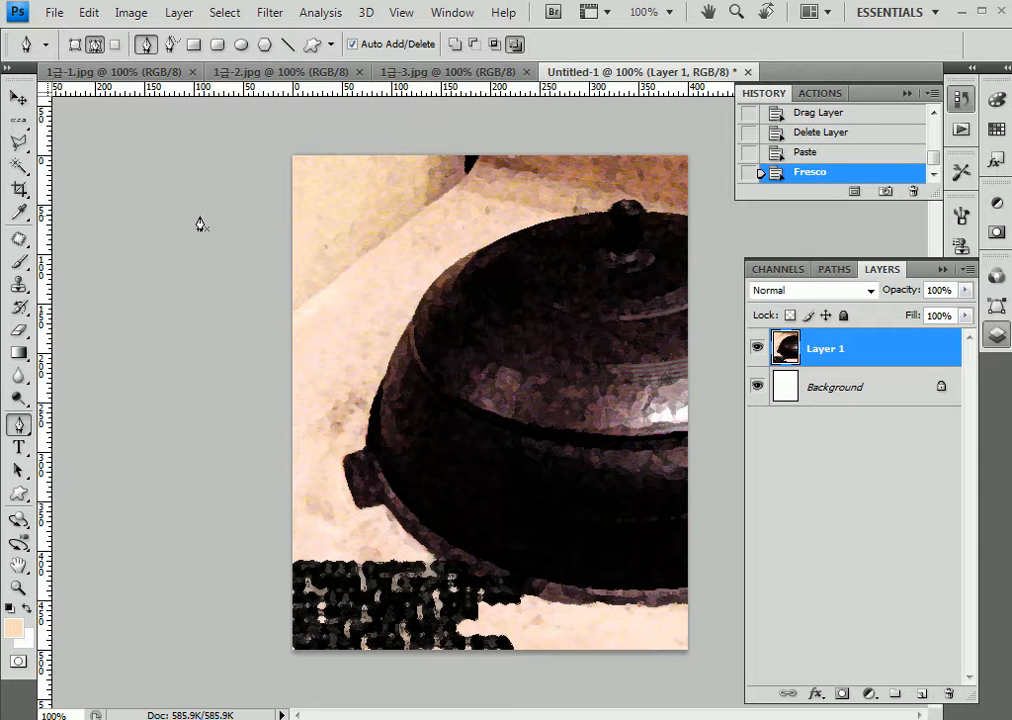
pyautogui.click(95, 46)
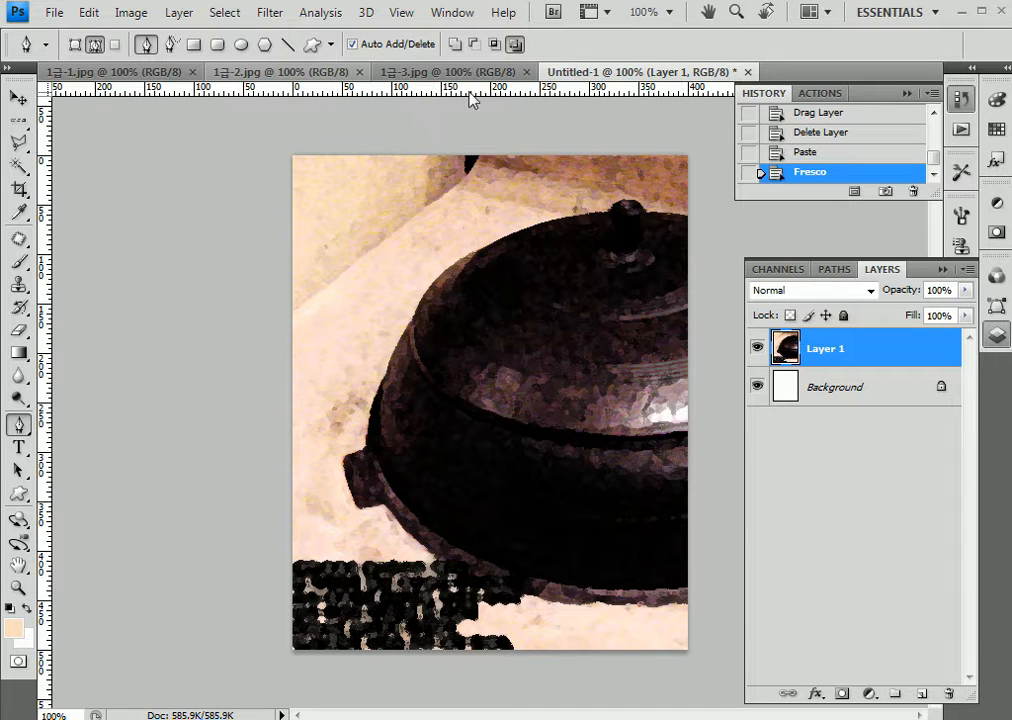
pyautogui.moveTo(470, 88); pyautogui.dragTo(476, 182)
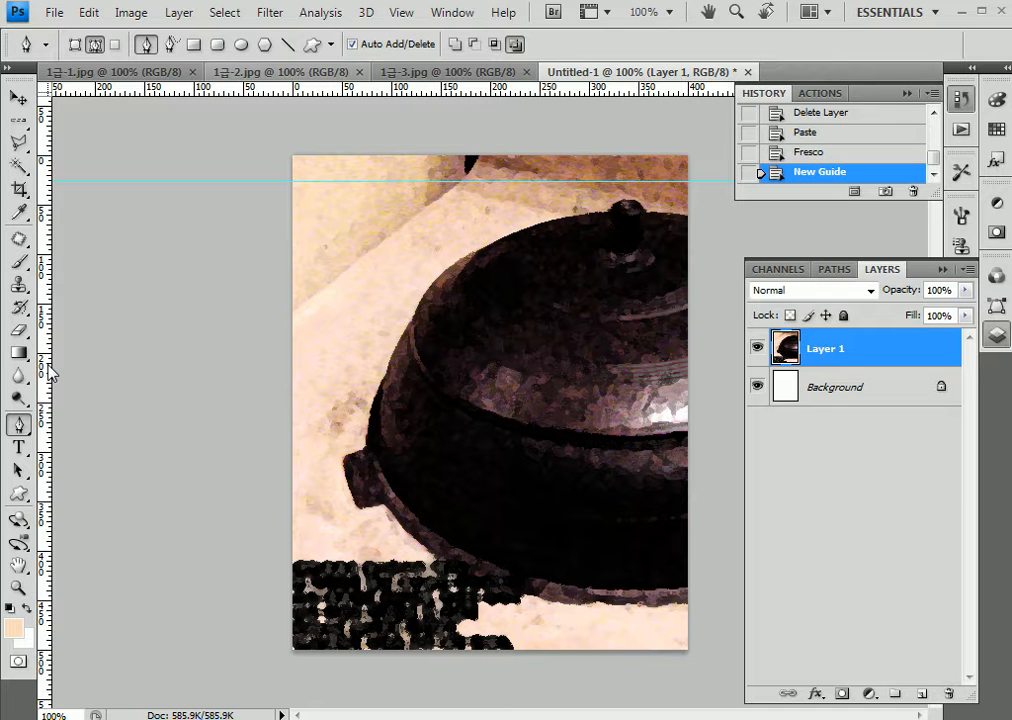
pyautogui.moveTo(47, 368); pyautogui.dragTo(324, 348)
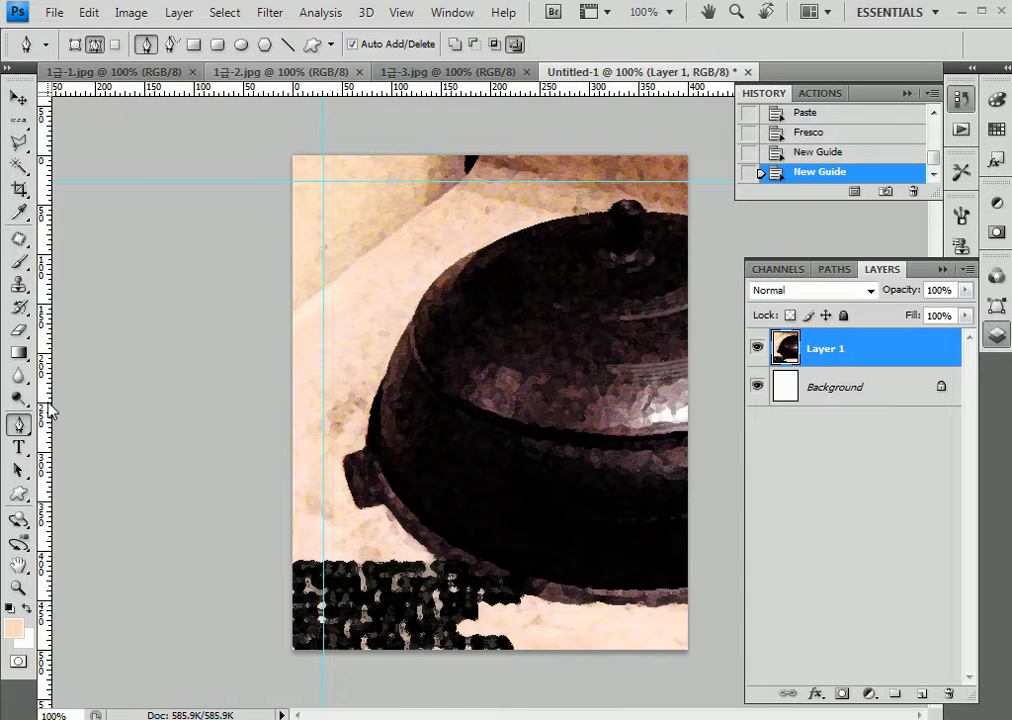
pyautogui.moveTo(48, 410); pyautogui.dragTo(562, 400)
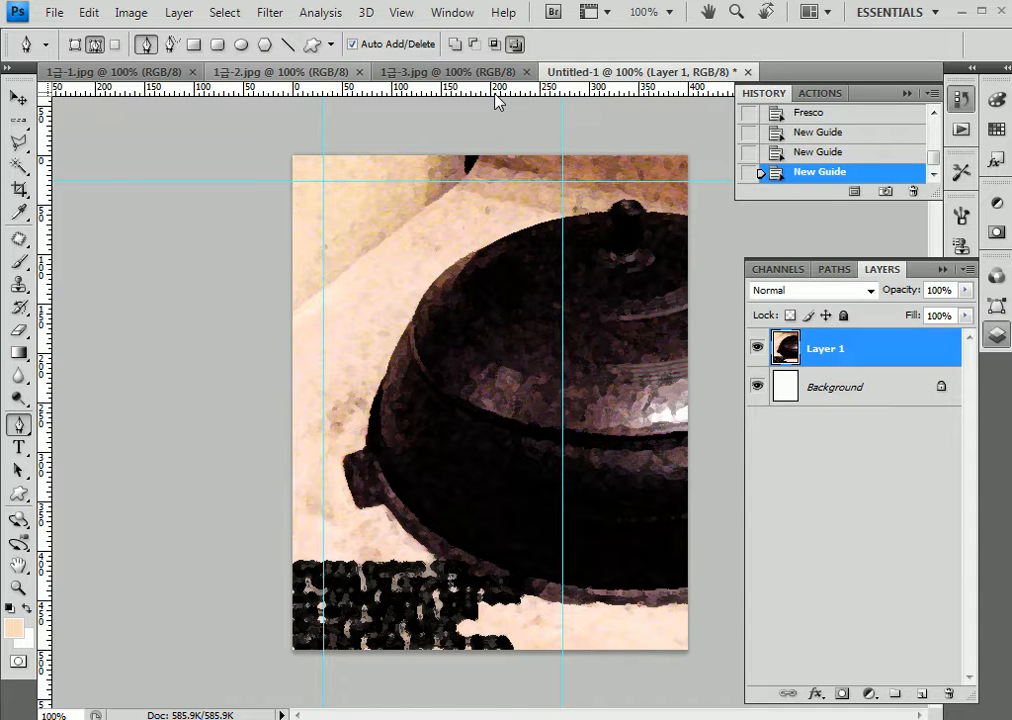
pyautogui.moveTo(497, 100); pyautogui.dragTo(469, 404)
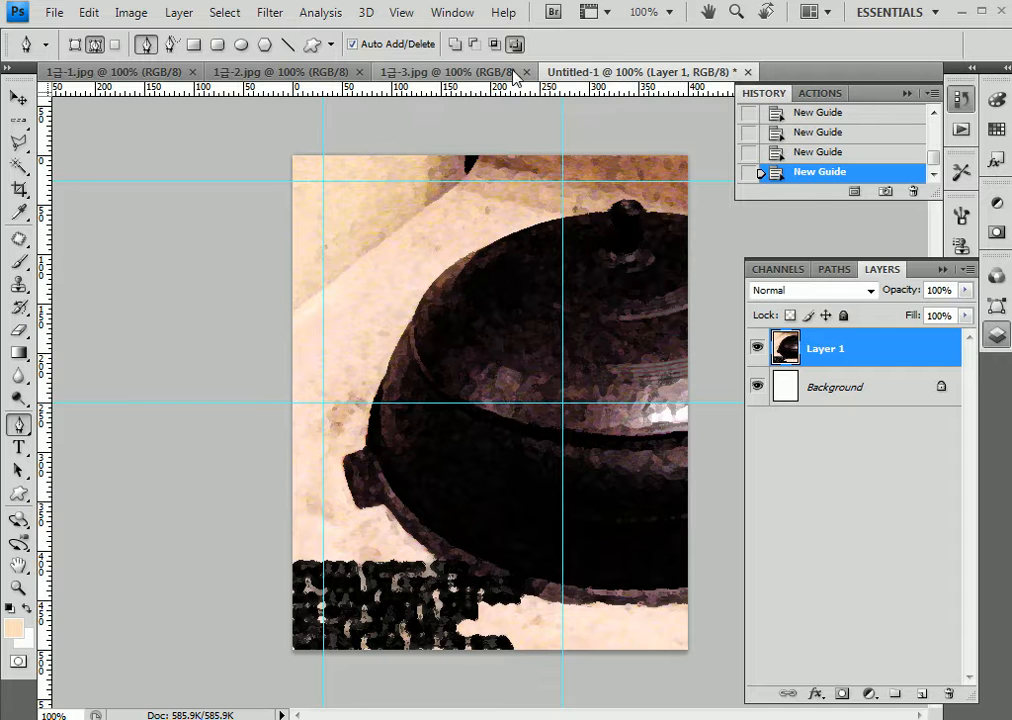
# Start a straight-segment path at the upper guide, zigzag to the vertical guide near 270 px, and continue diagonally down across the pot lid
pyautogui.click(516, 184)
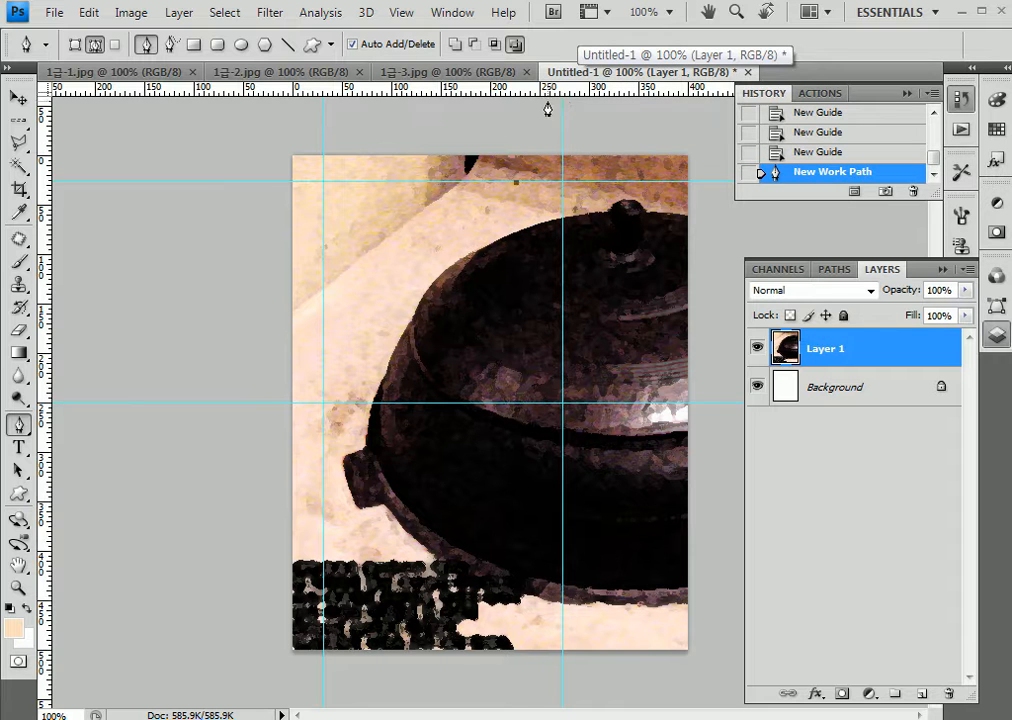
pyautogui.click(536, 209)
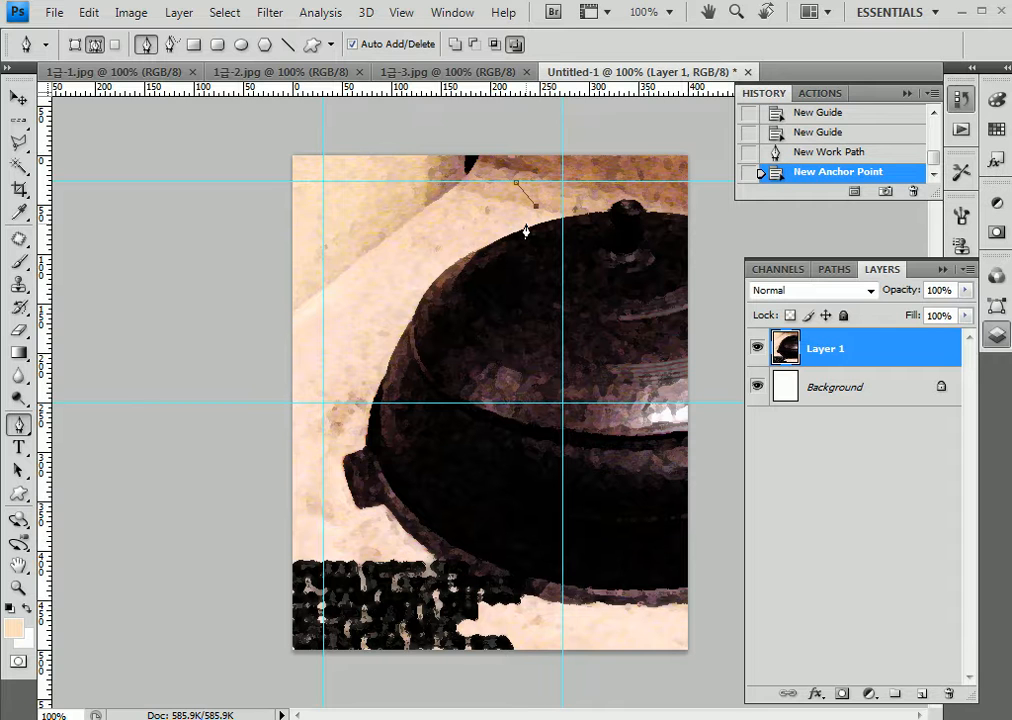
pyautogui.click(527, 223)
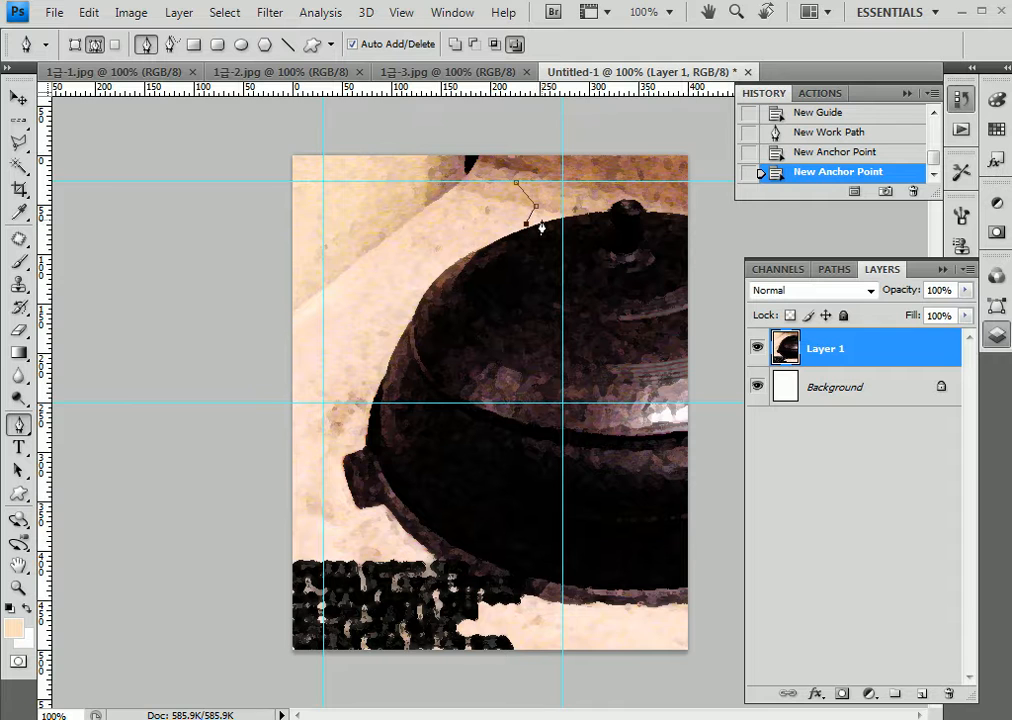
pyautogui.click(545, 221)
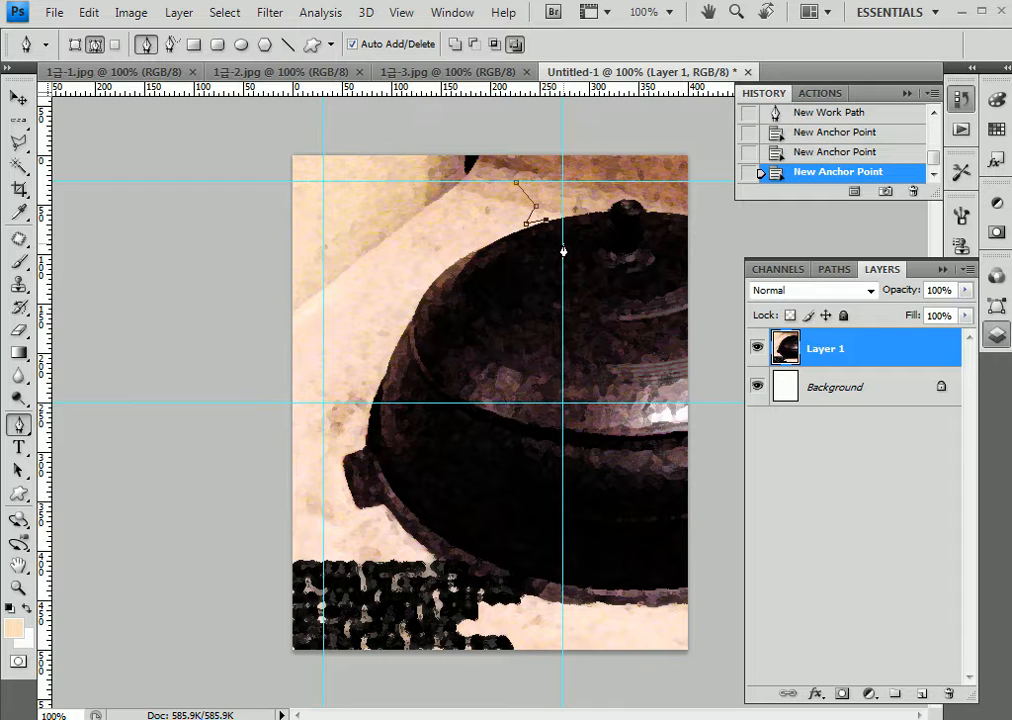
pyautogui.click(562, 246)
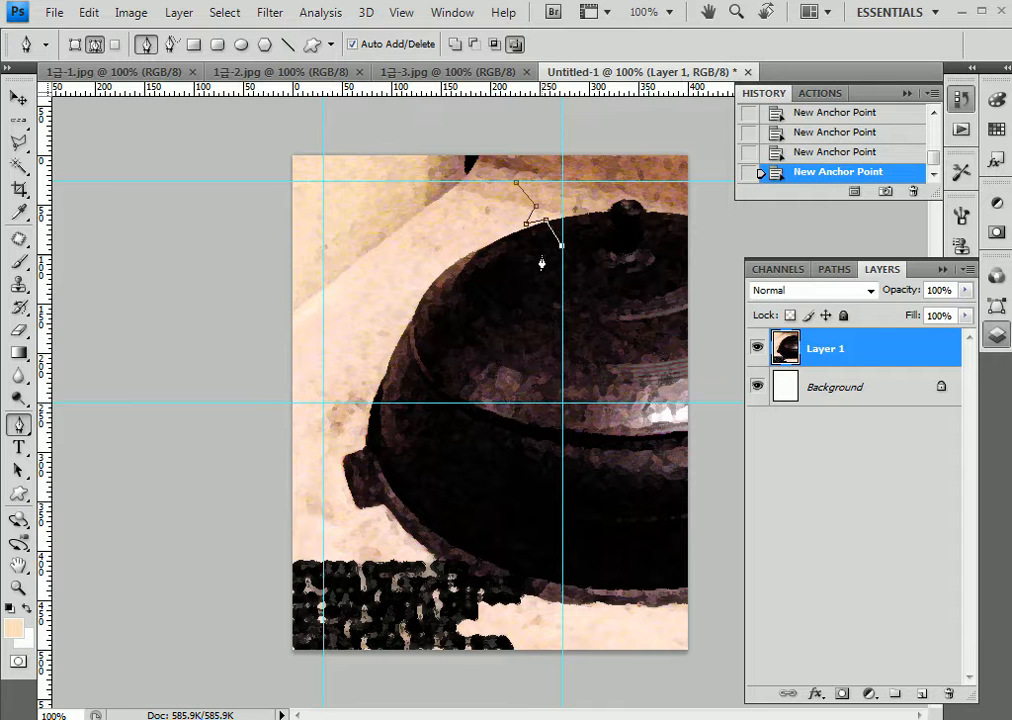
pyautogui.click(488, 318)
pyautogui.click(474, 335)
pyautogui.press('BackSpace')
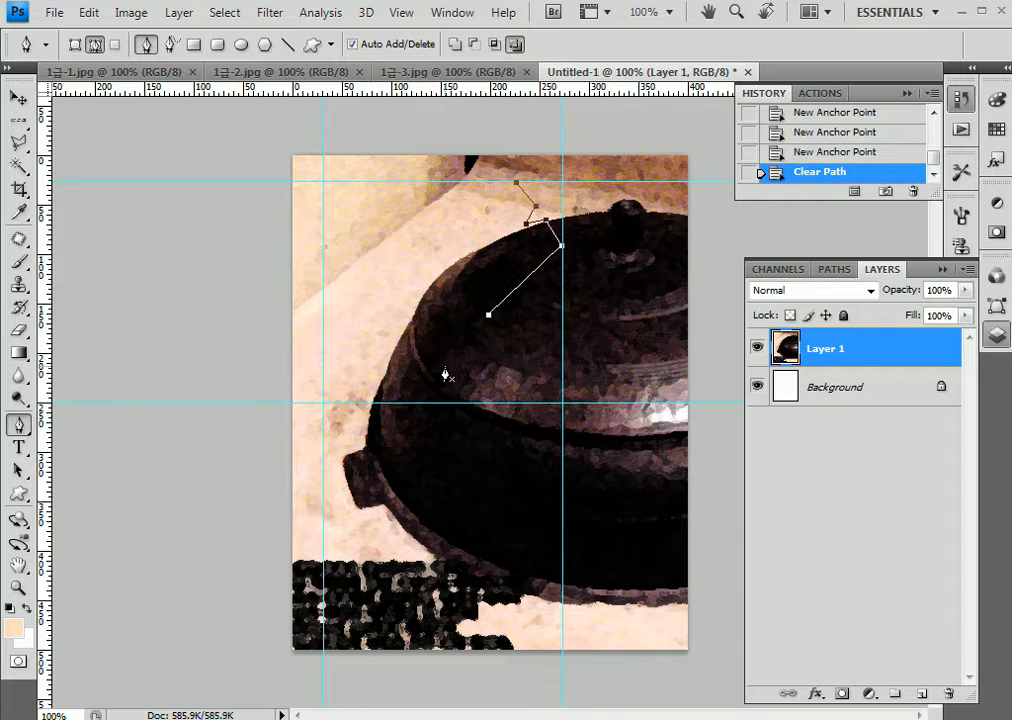
pyautogui.click(474, 344)
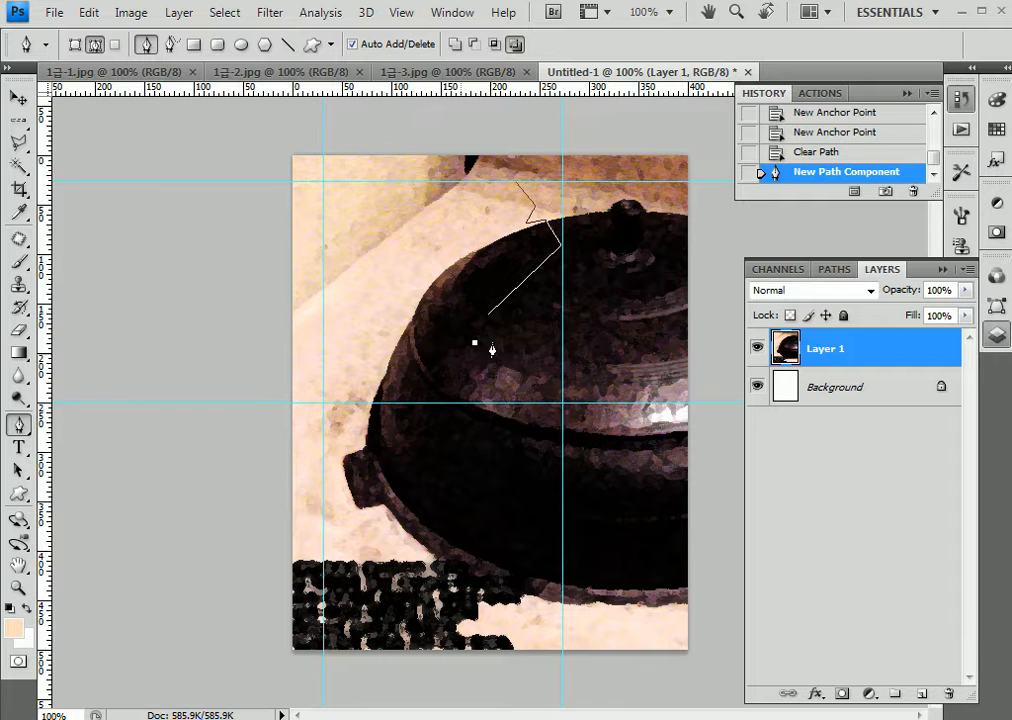
pyautogui.press('Delete')
pyautogui.press('Delete')
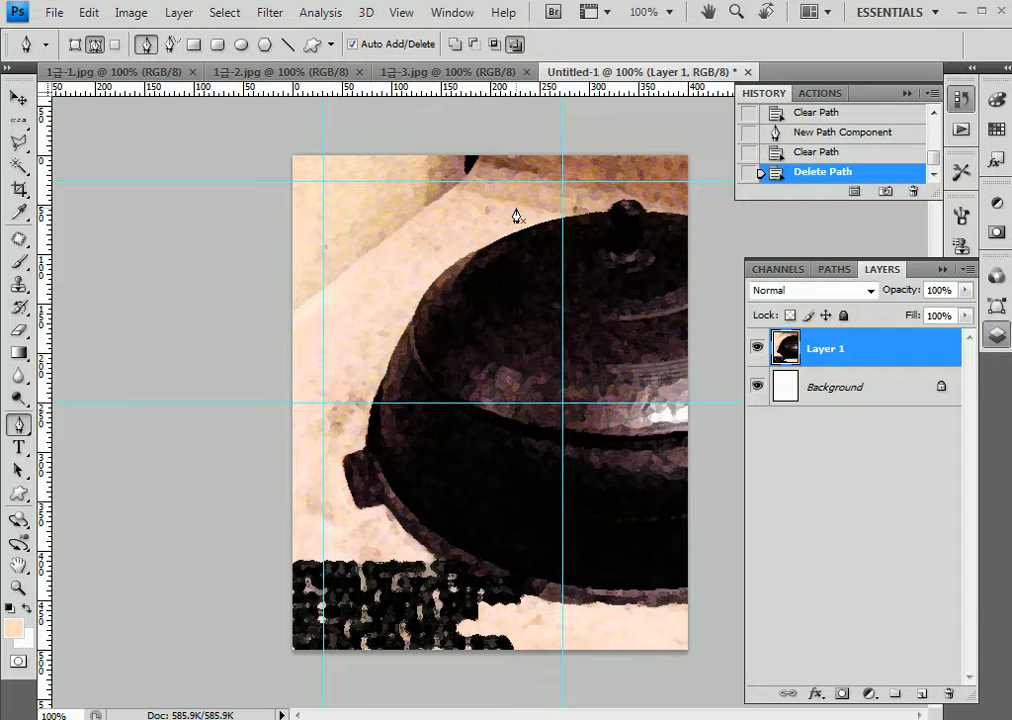
pyautogui.click(789, 168)
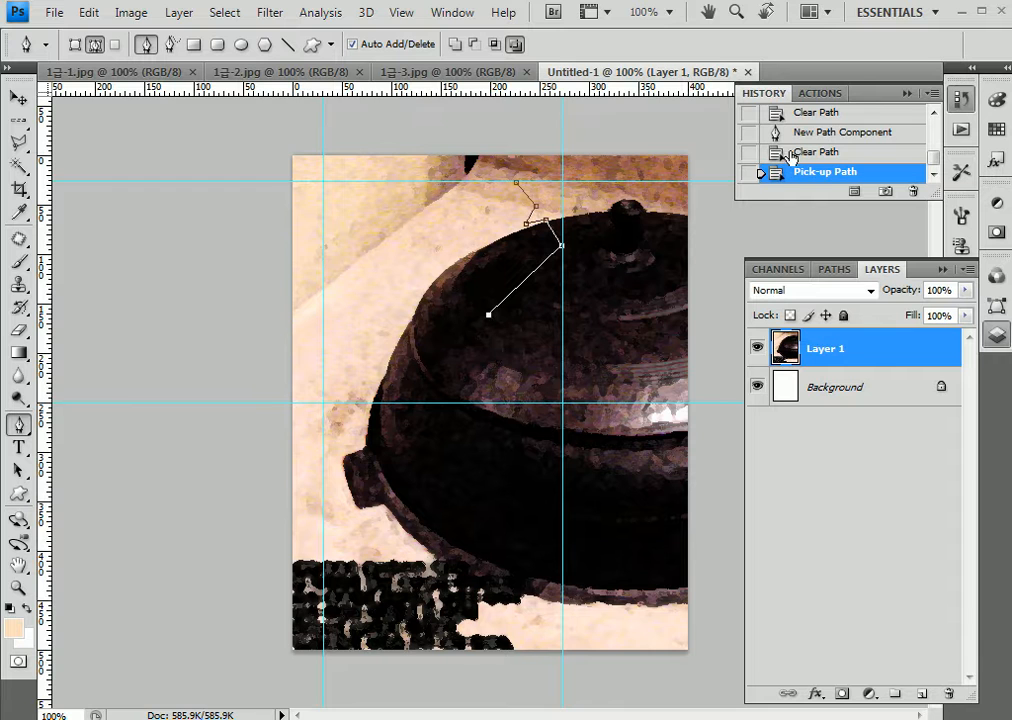
pyautogui.click(477, 346)
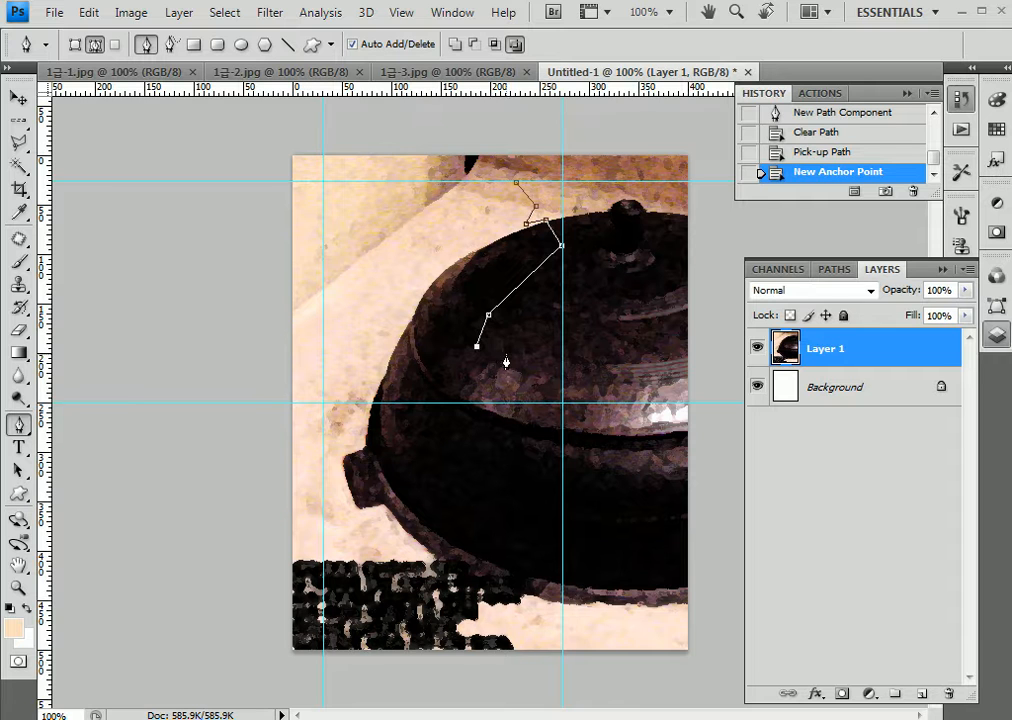
pyautogui.press('Delete')
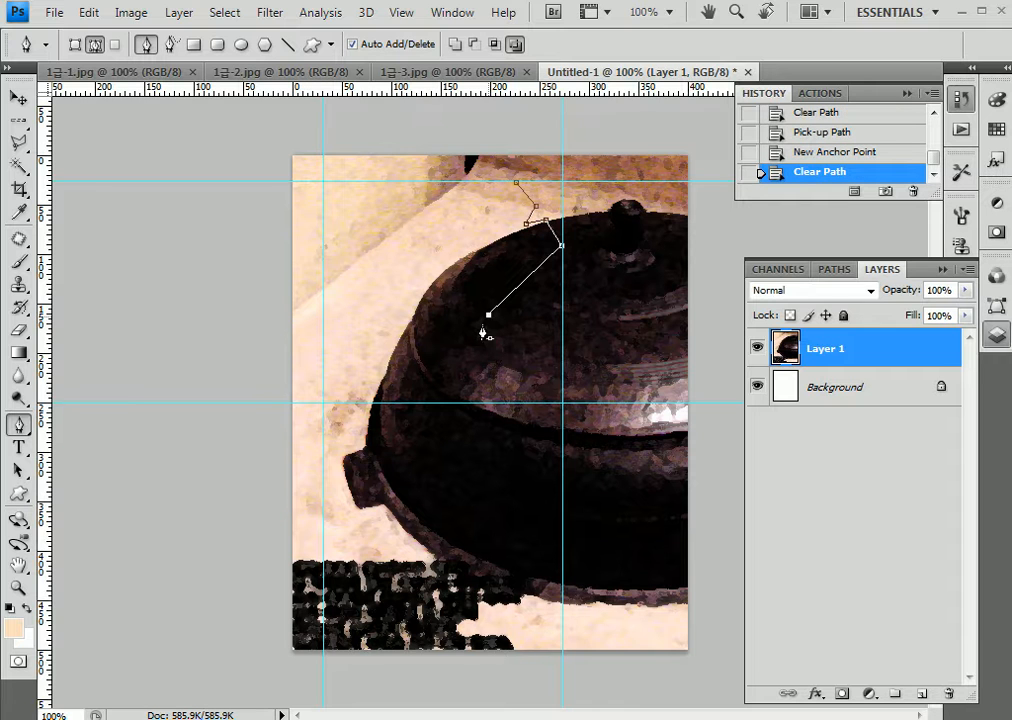
# Continue the straight-segment path below the diagonal to trace the inner edge of the lower hook down, around and back up to its tip
pyautogui.click(488, 316)
pyautogui.click(476, 338)
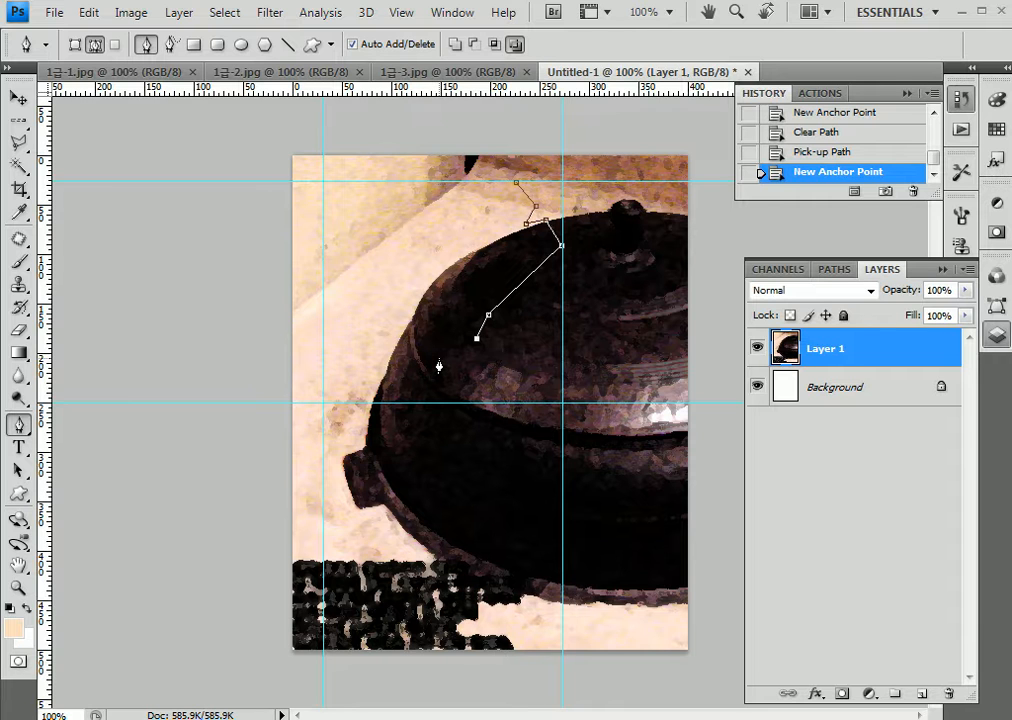
pyautogui.click(439, 358)
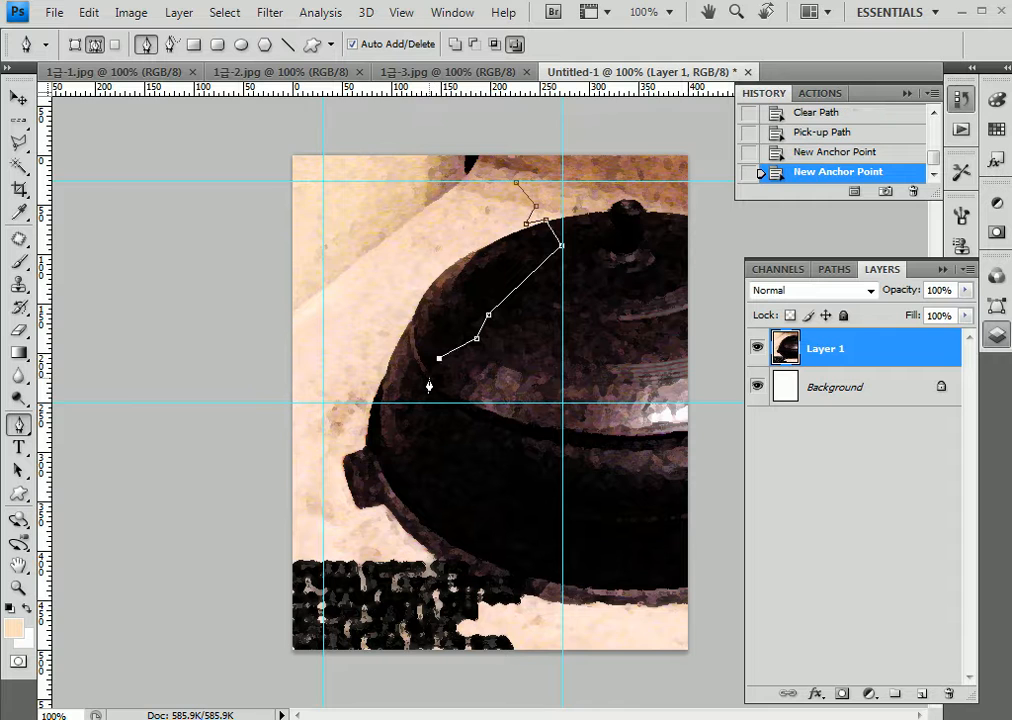
pyautogui.click(427, 381)
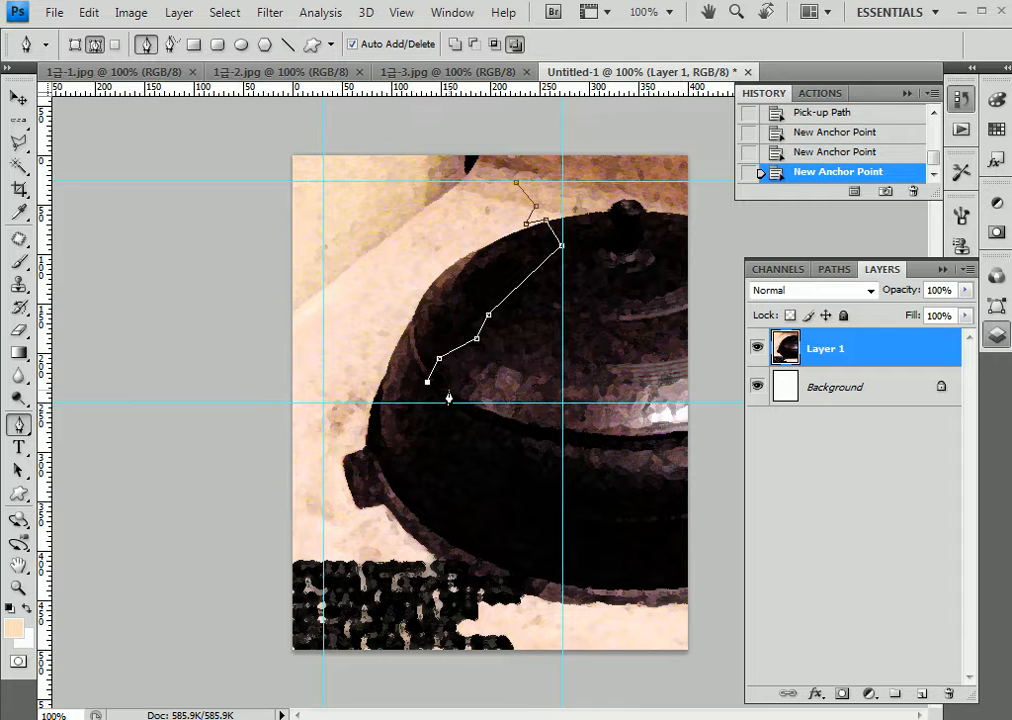
pyautogui.click(449, 390)
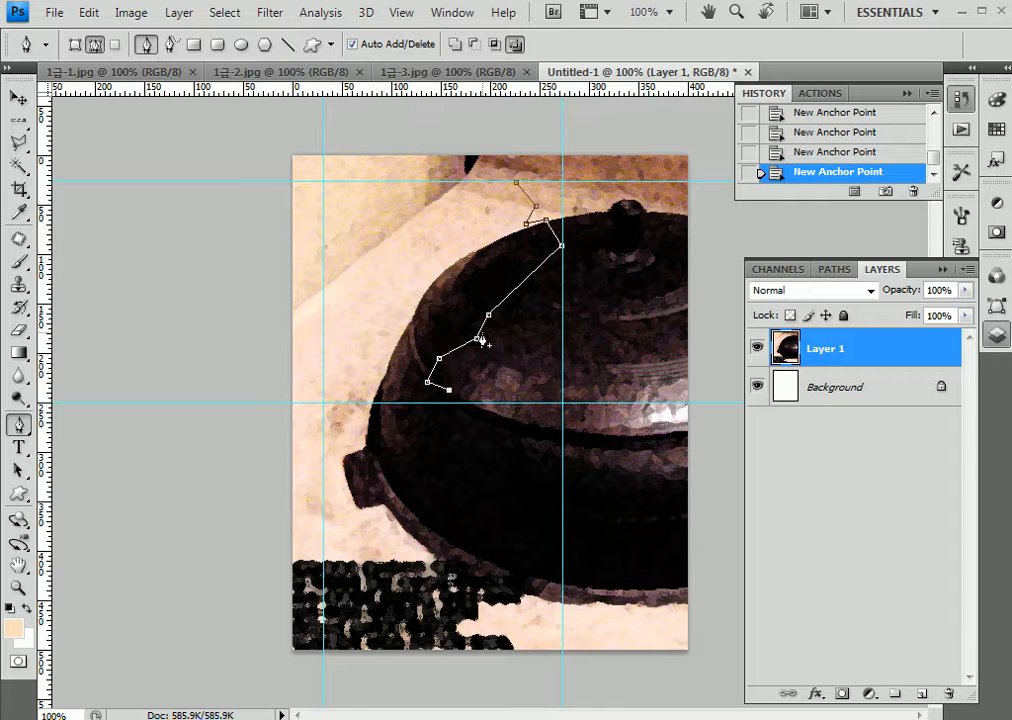
pyautogui.click(491, 366)
pyautogui.click(486, 333)
# Trace the lower hook's outer edge via the horizontal guide near 250 px, up past the notch, and out to the left hook's lowest corner
pyautogui.click(502, 373)
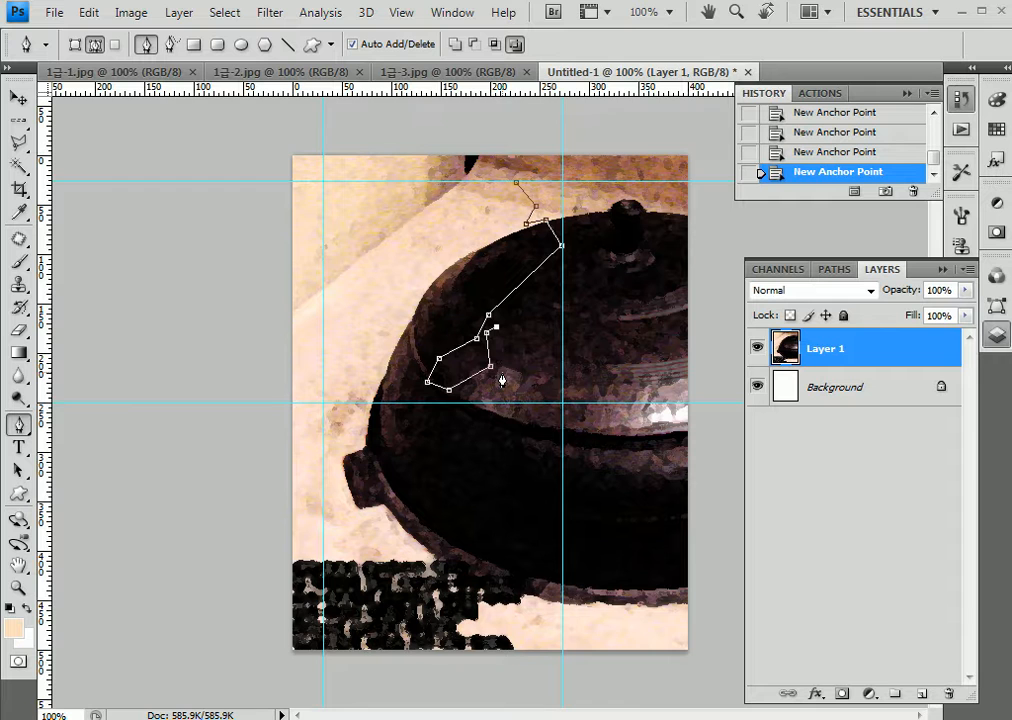
pyautogui.click(449, 402)
pyautogui.click(413, 388)
pyautogui.click(412, 366)
pyautogui.click(463, 320)
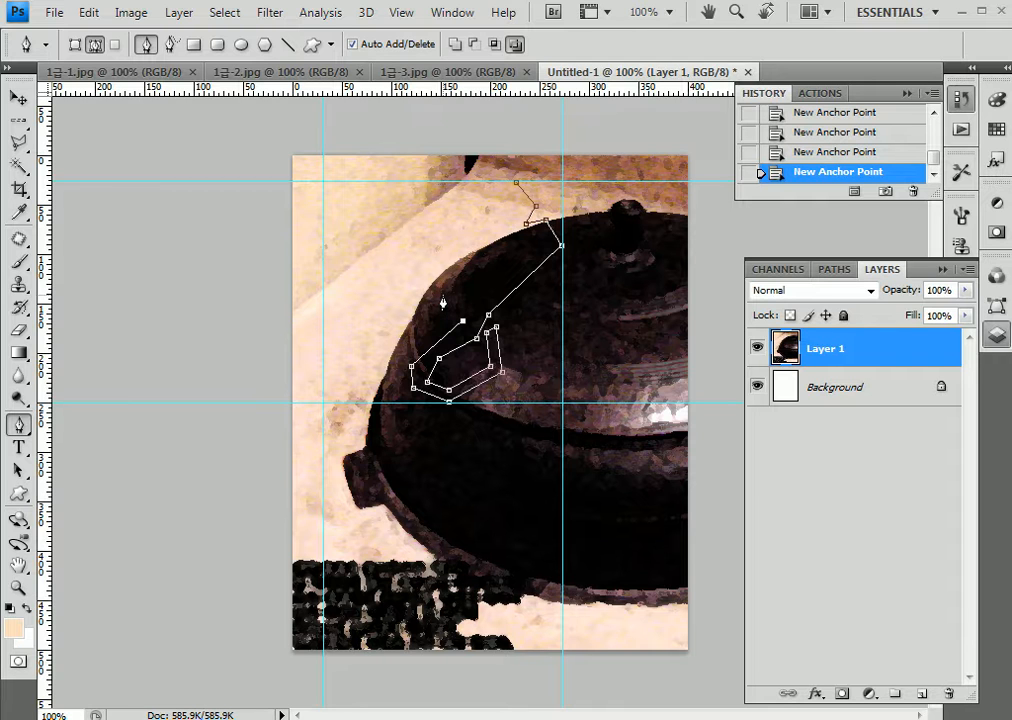
pyautogui.click(441, 299)
pyautogui.click(380, 325)
pyautogui.click(346, 315)
pyautogui.press('BackSpace')
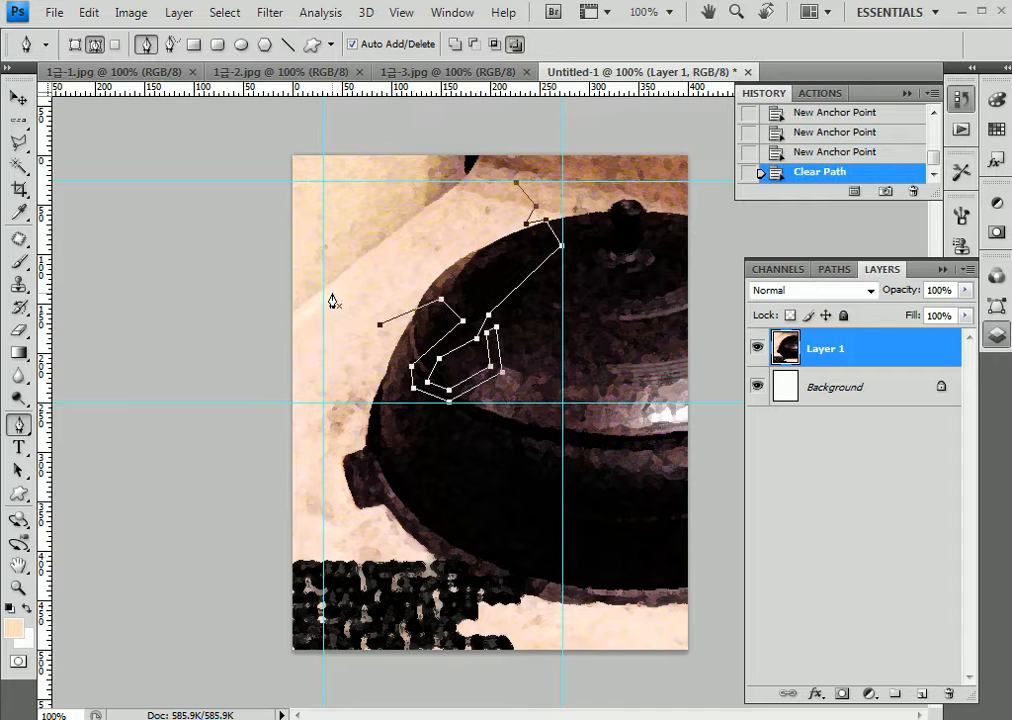
pyautogui.click(380, 326)
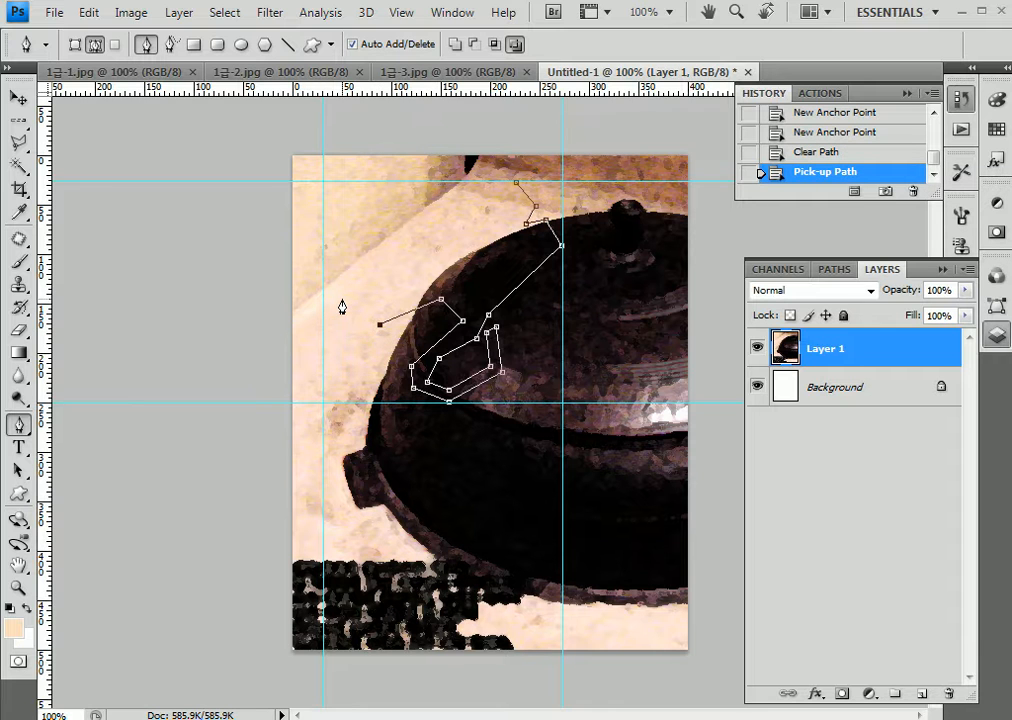
pyautogui.click(342, 298)
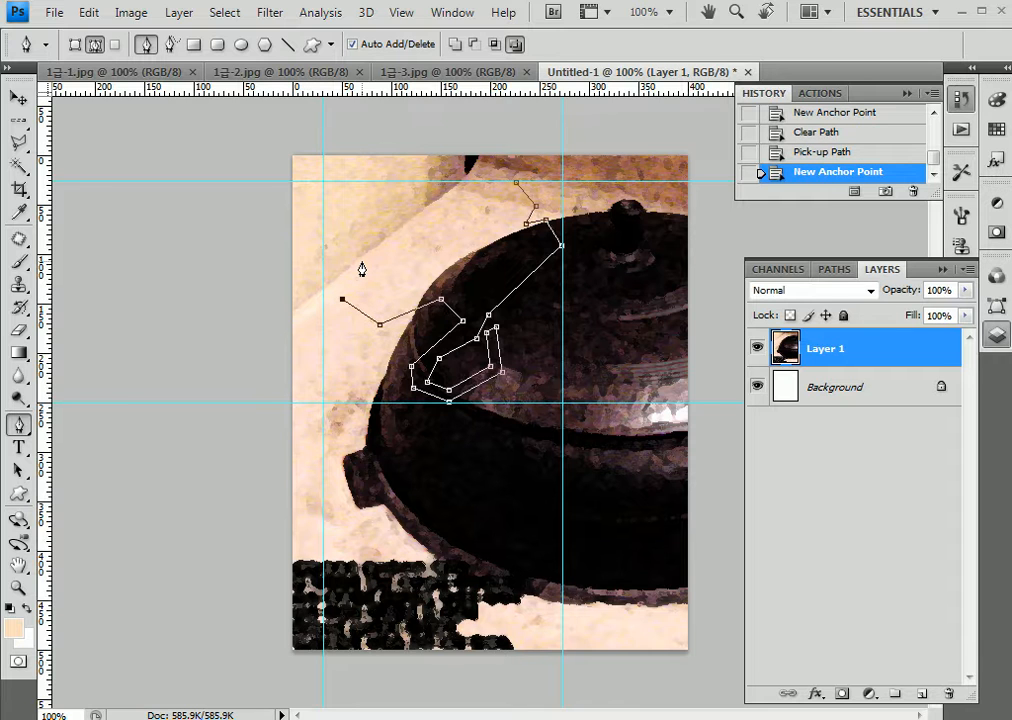
pyautogui.click(366, 264)
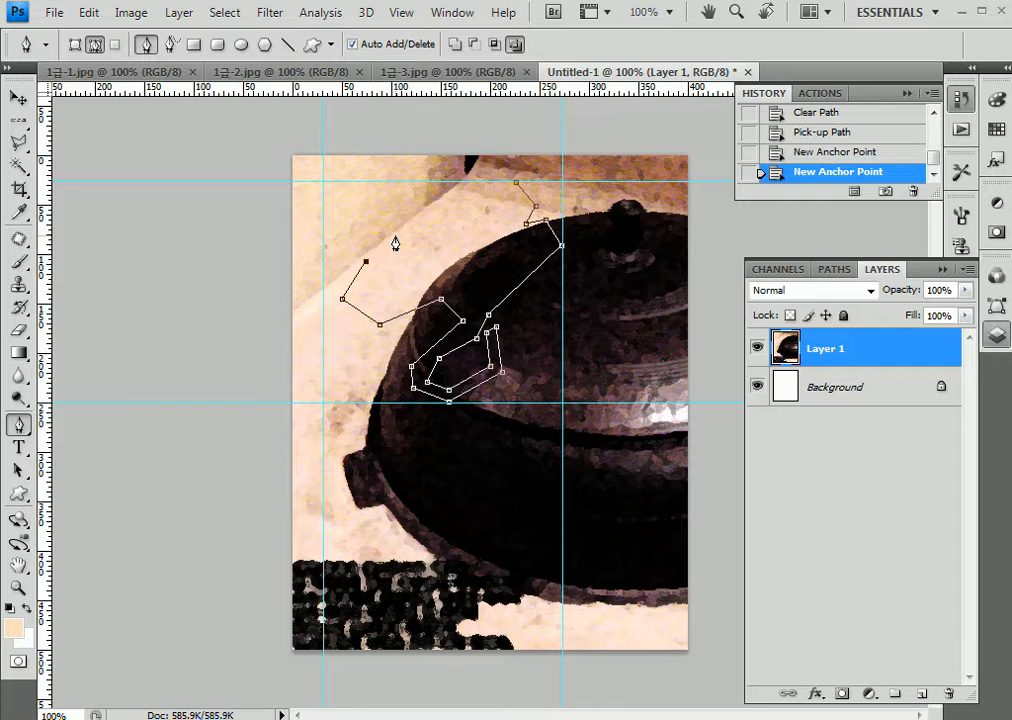
pyautogui.press('BackSpace')
pyautogui.press('BackSpace')
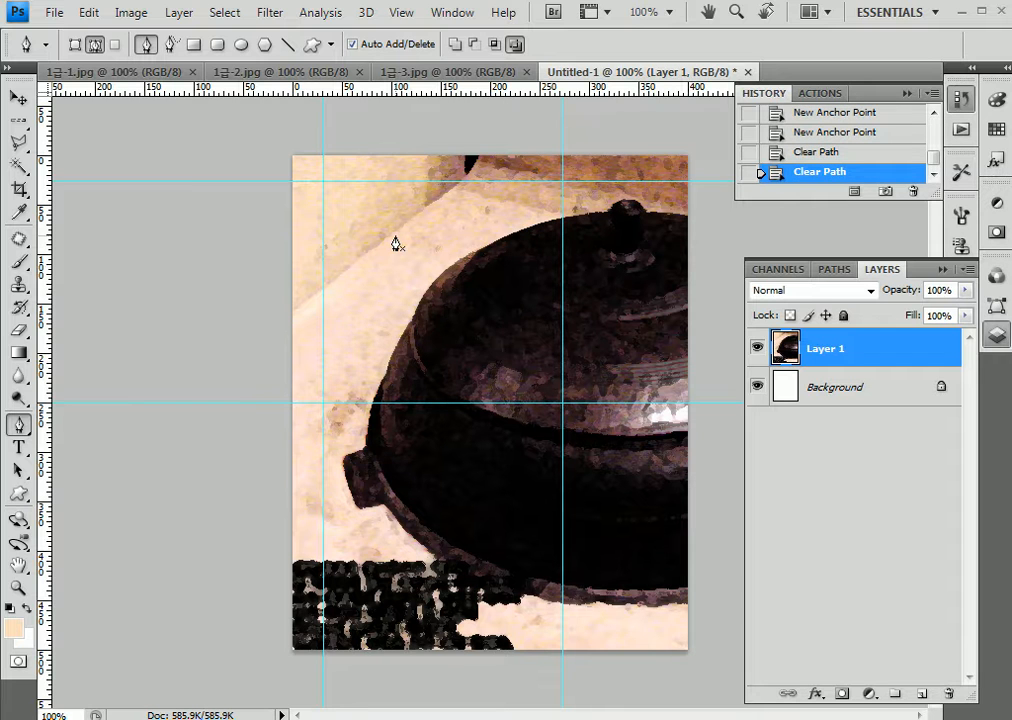
pyautogui.click(805, 152)
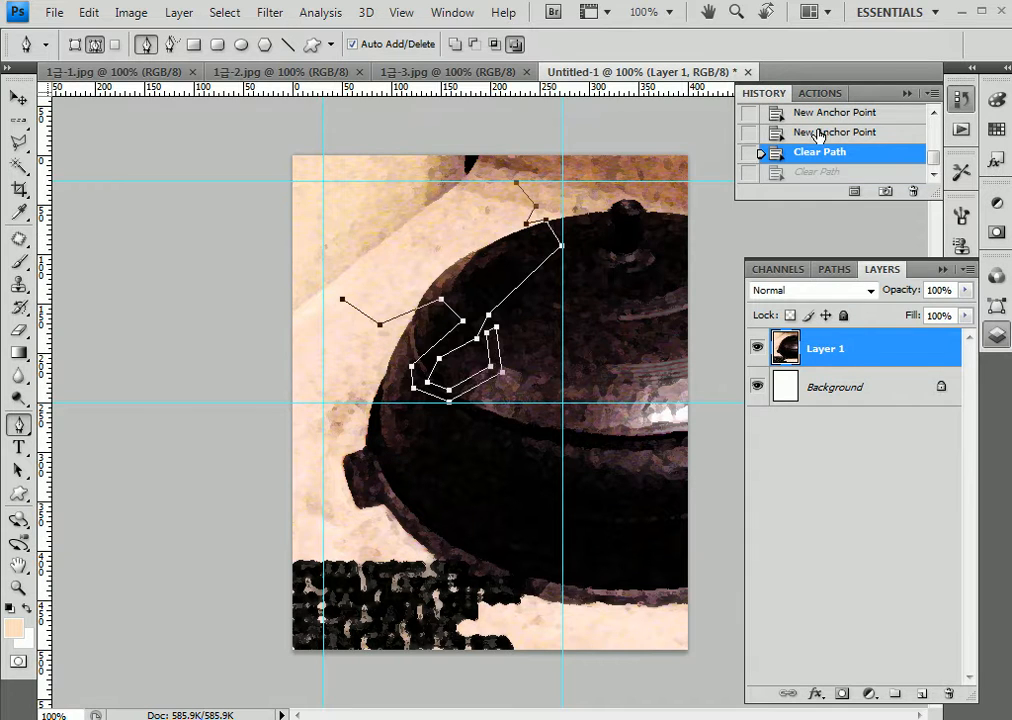
pyautogui.click(342, 300)
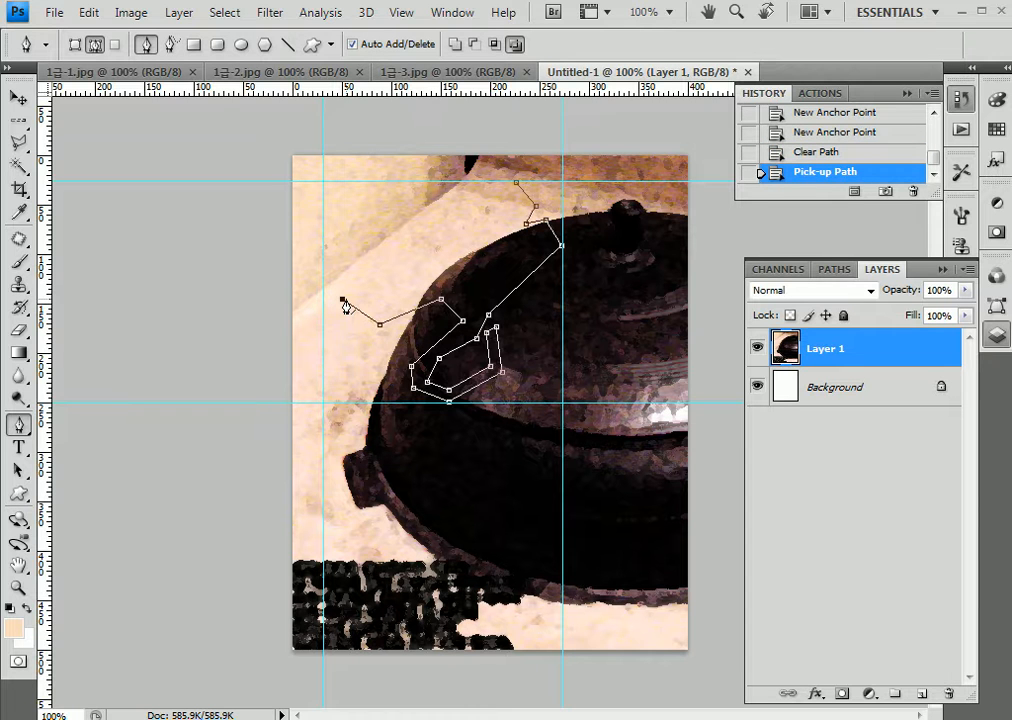
pyautogui.press('BackSpace')
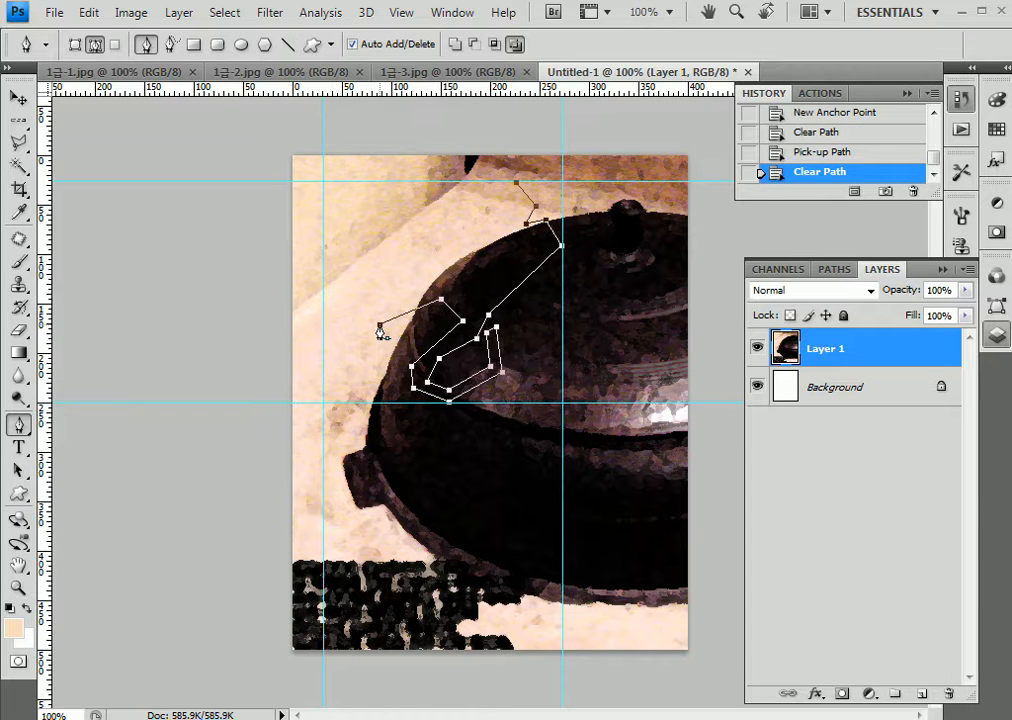
pyautogui.click(380, 326)
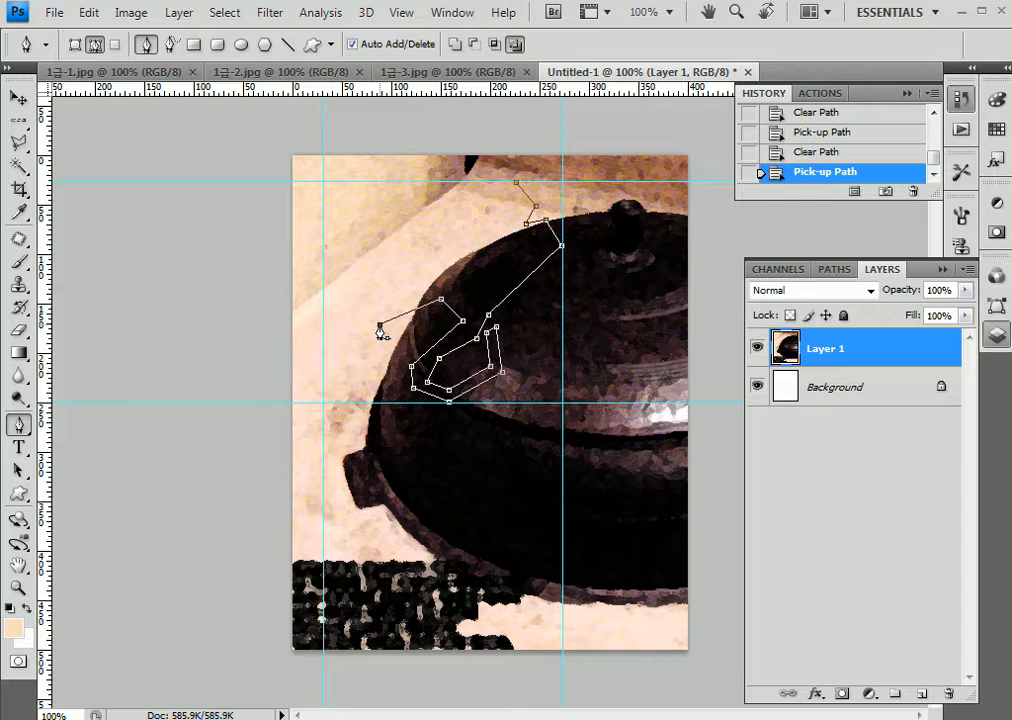
# Trace the left hook's outer edge up to the vertical guide near 30 px, over its top corner, and down to its tip
pyautogui.click(334, 299)
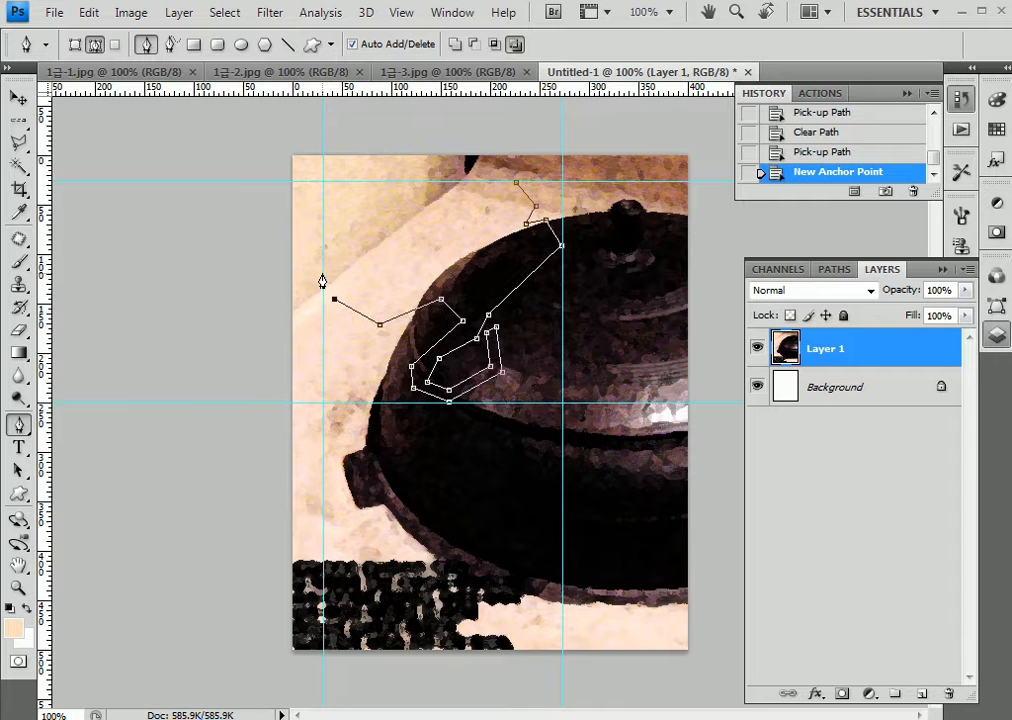
pyautogui.click(322, 273)
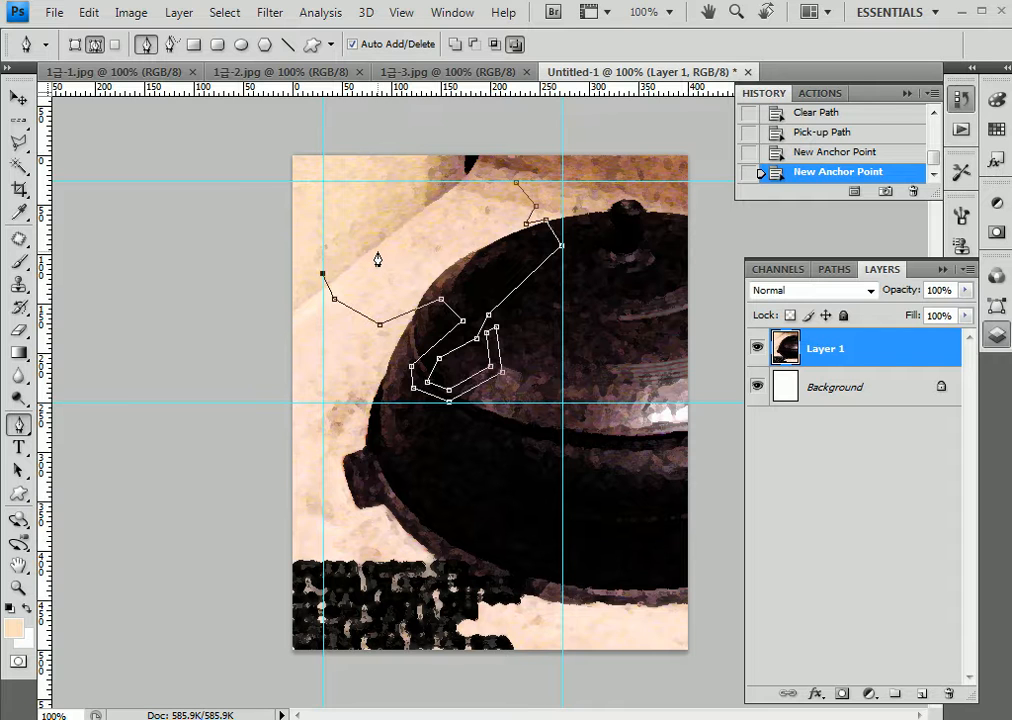
pyautogui.click(378, 251)
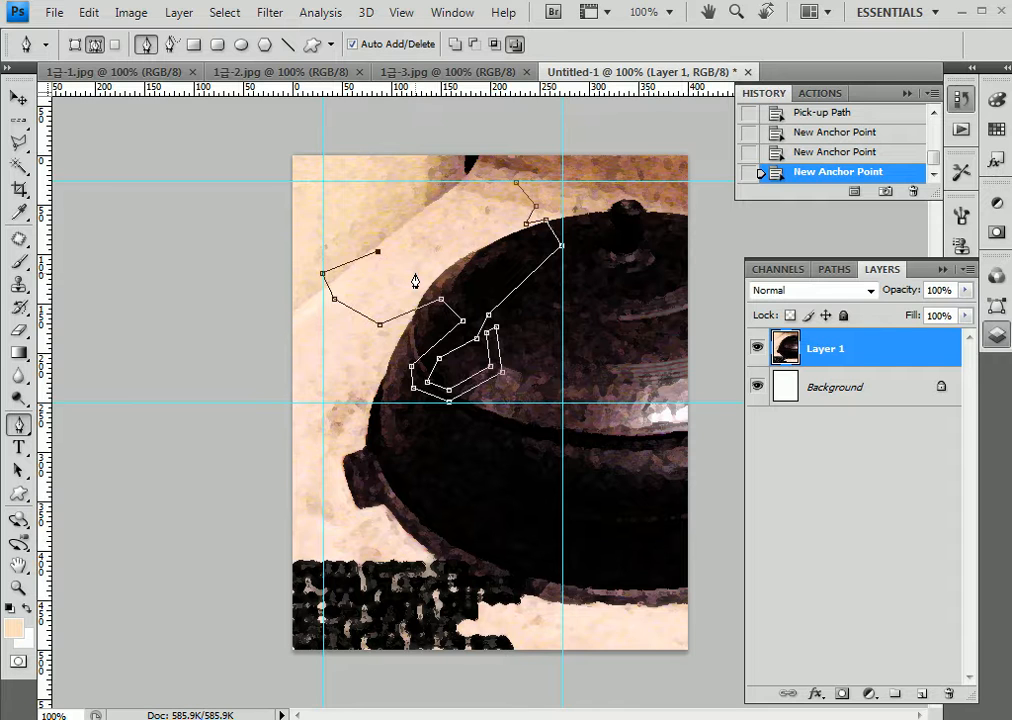
pyautogui.click(415, 275)
# Trace the left hook's inner edge back from the tip, parallel to the outer edge, to its inner bottom corner
pyautogui.click(407, 281)
pyautogui.click(378, 261)
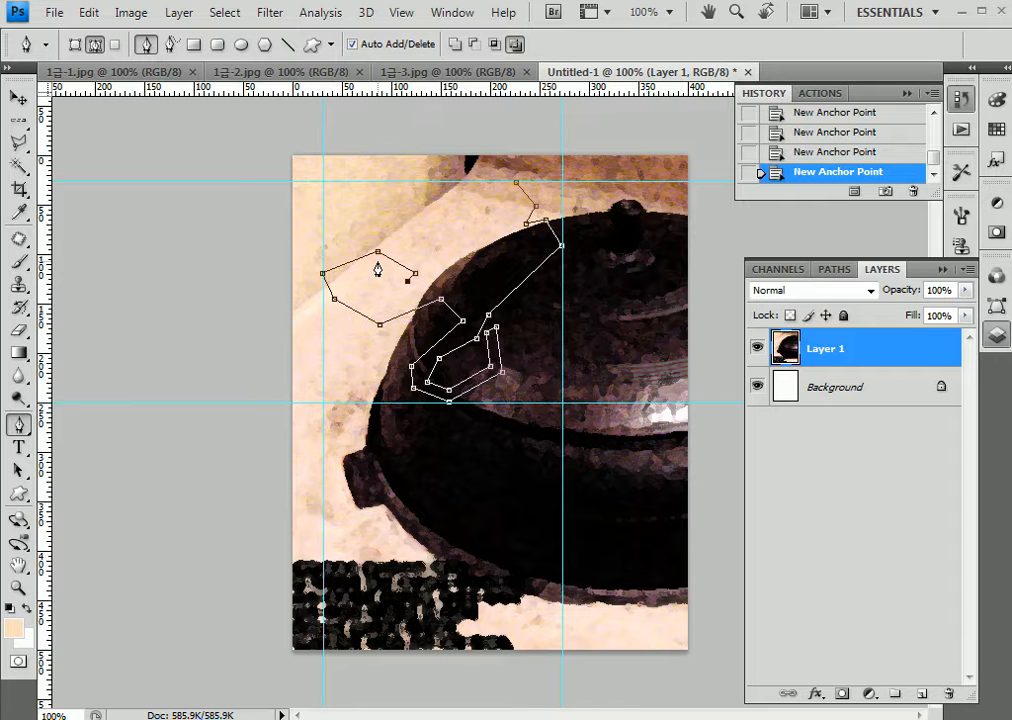
pyautogui.click(342, 280)
pyautogui.click(348, 293)
pyautogui.click(384, 307)
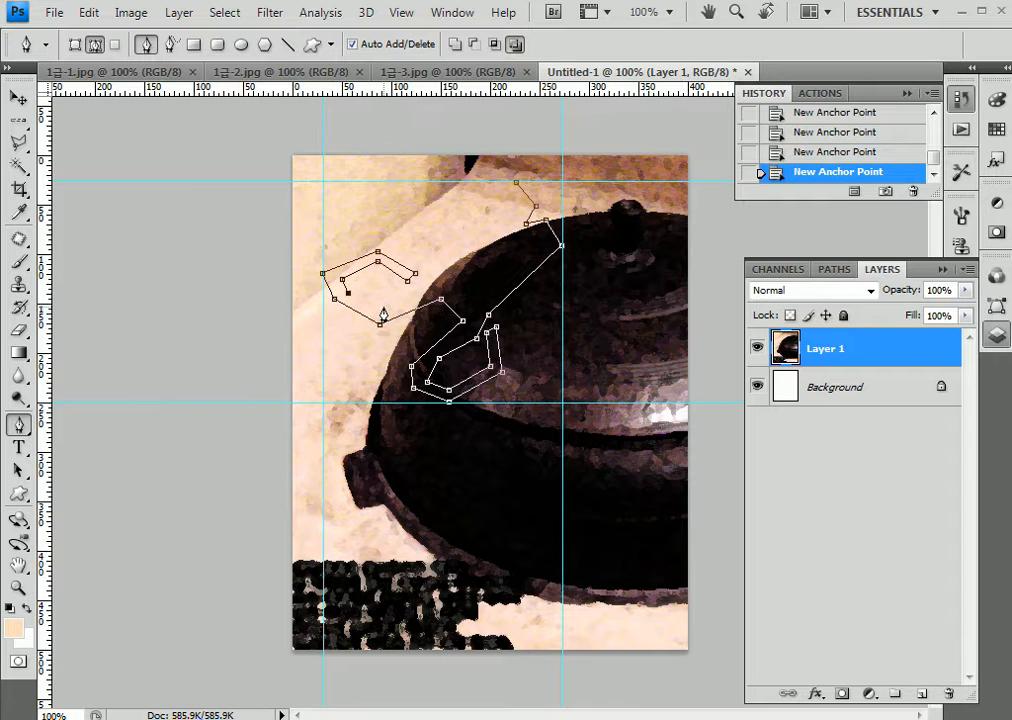
pyautogui.click(431, 293)
pyautogui.click(431, 290)
pyautogui.press('Delete')
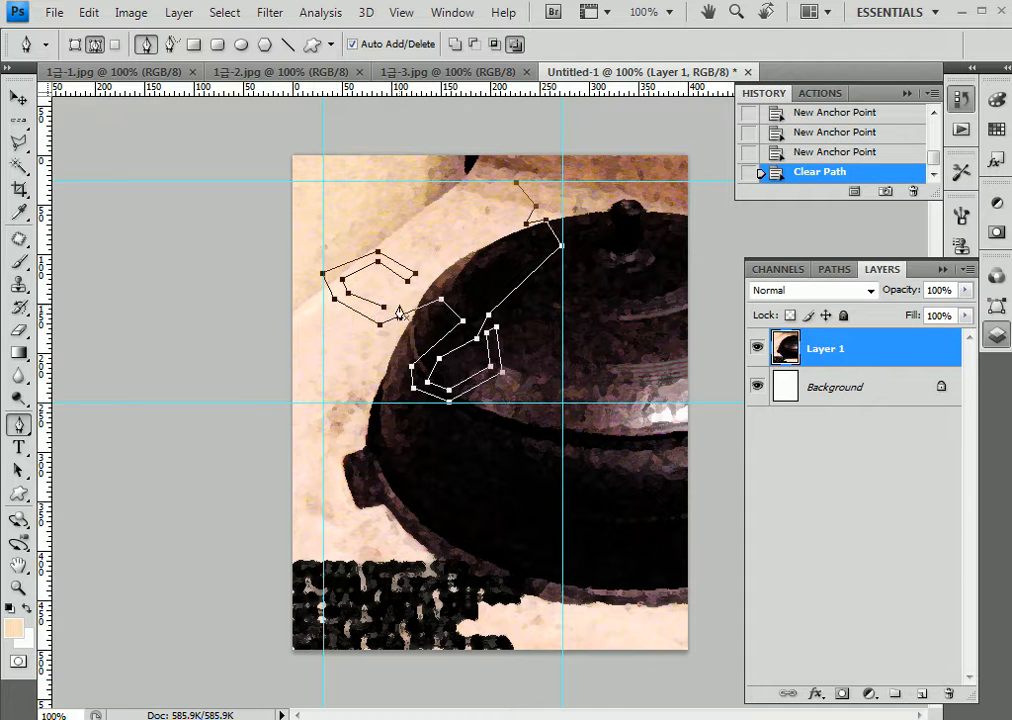
pyautogui.click(384, 307)
pyautogui.click(384, 309)
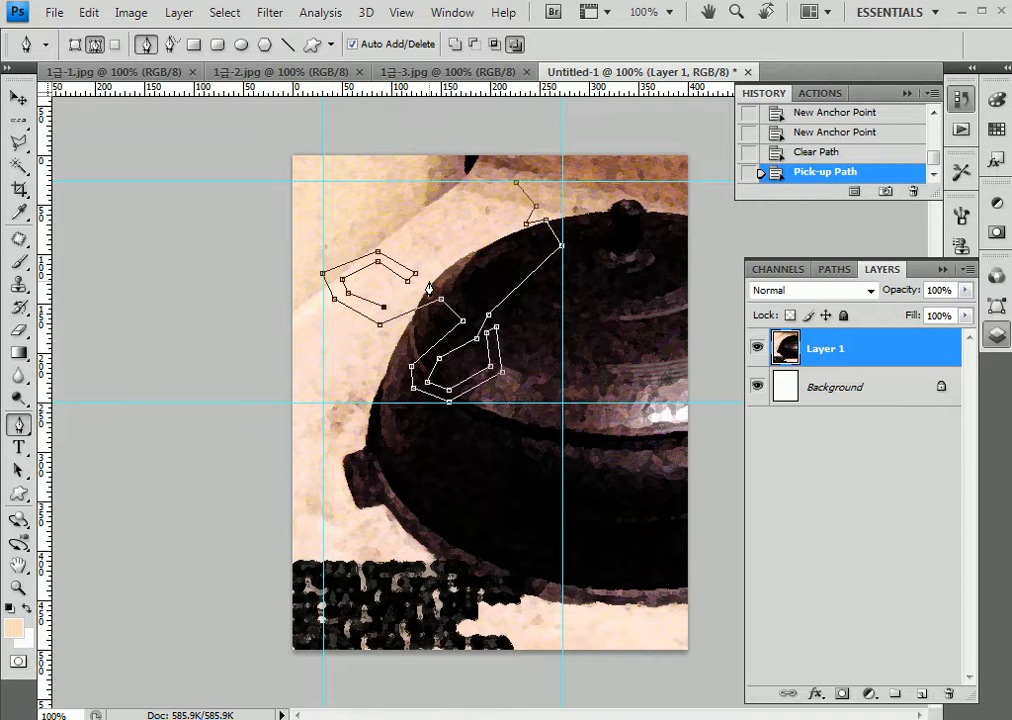
# Add two anchor points from the left hook up along the lid's edge and close the path at its starting point on the upper guide
pyautogui.click(429, 277)
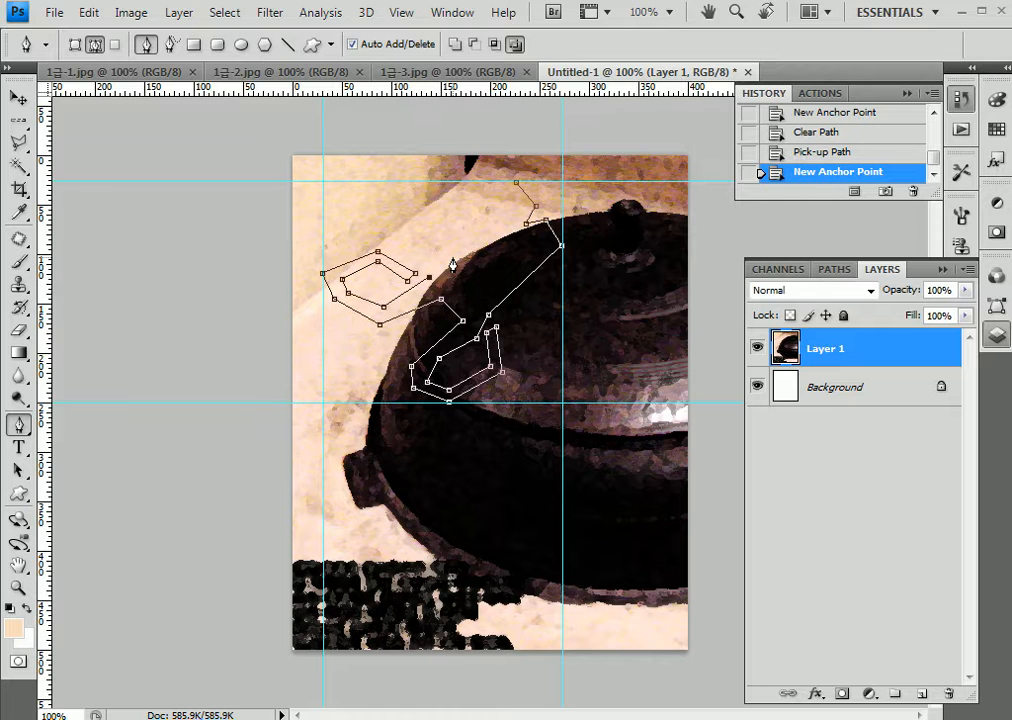
pyautogui.click(453, 263)
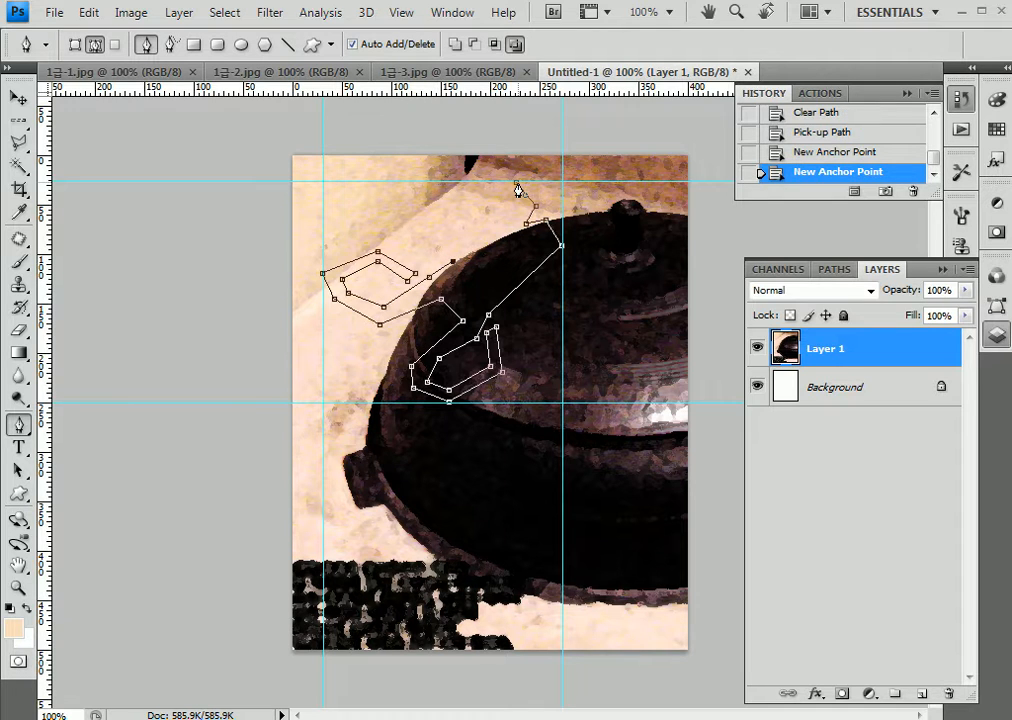
pyautogui.click(518, 190)
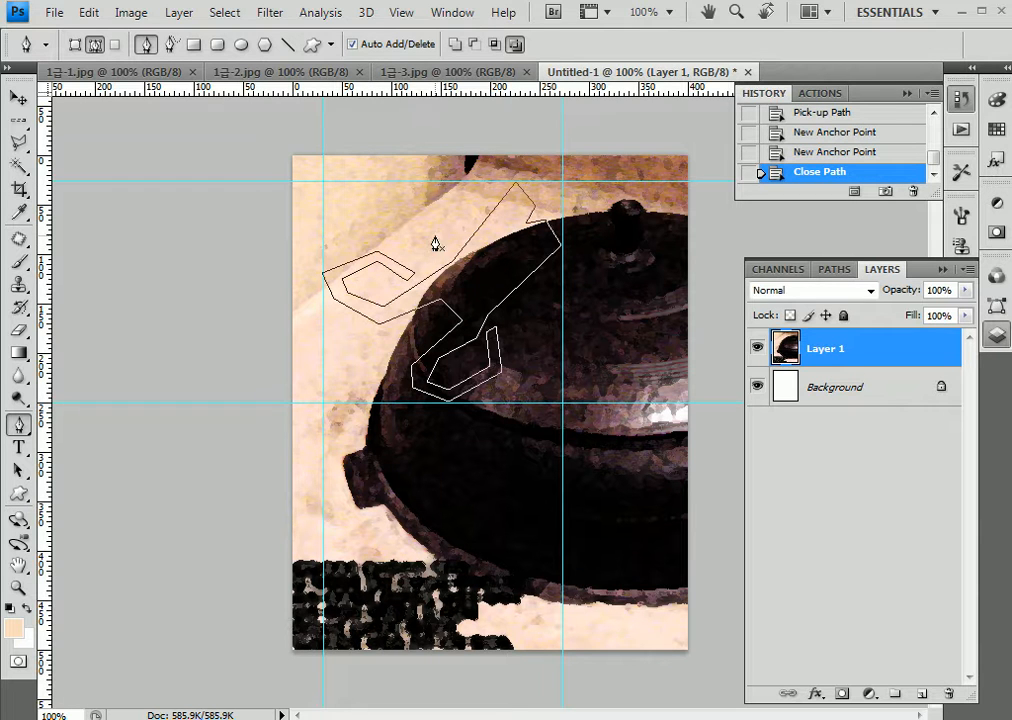
# Select the closed path with the Direct Selection tool so that its individual anchor points can be edited
pyautogui.moveTo(18, 424); pyautogui.dragTo(86, 503)
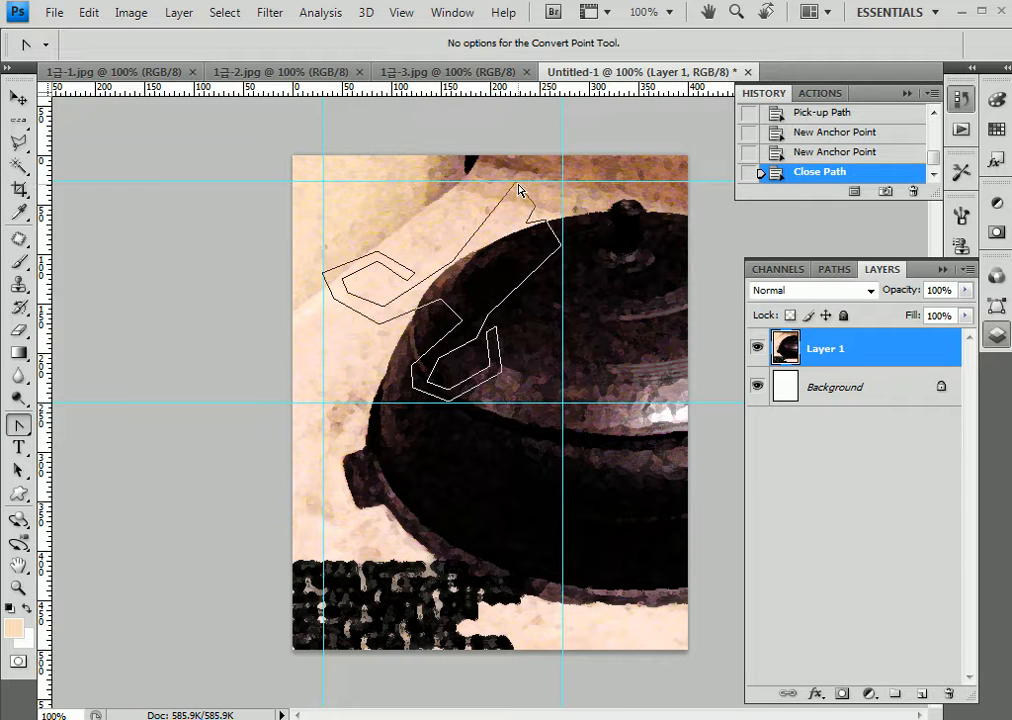
pyautogui.press('a')
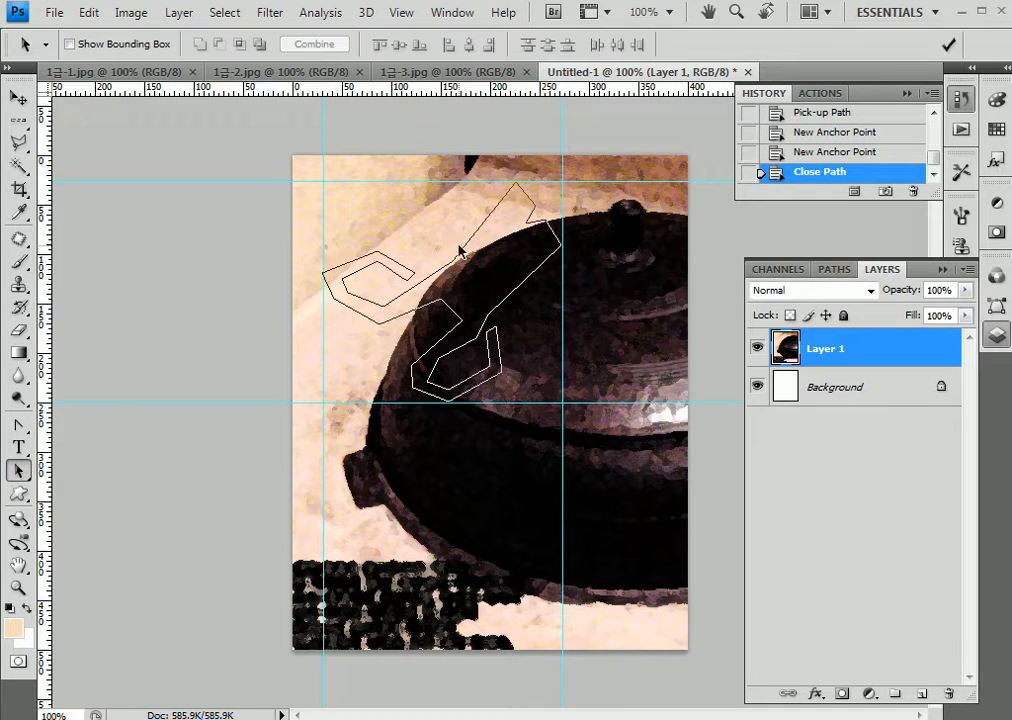
pyautogui.click(459, 259)
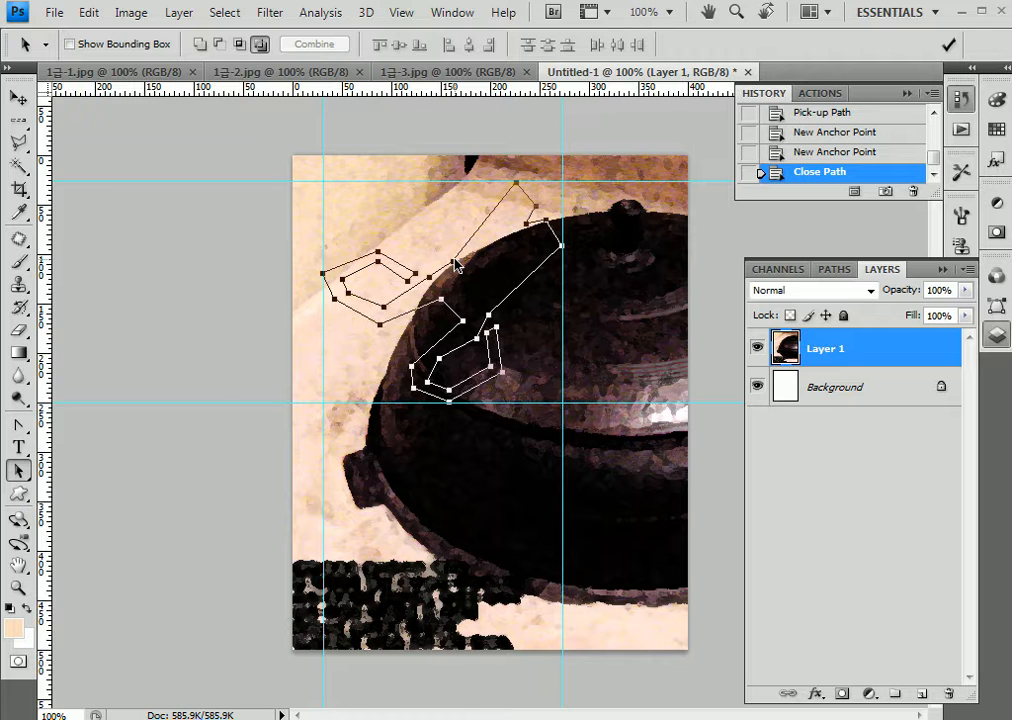
pyautogui.click(435, 233)
pyautogui.click(453, 262)
pyautogui.click(18, 470)
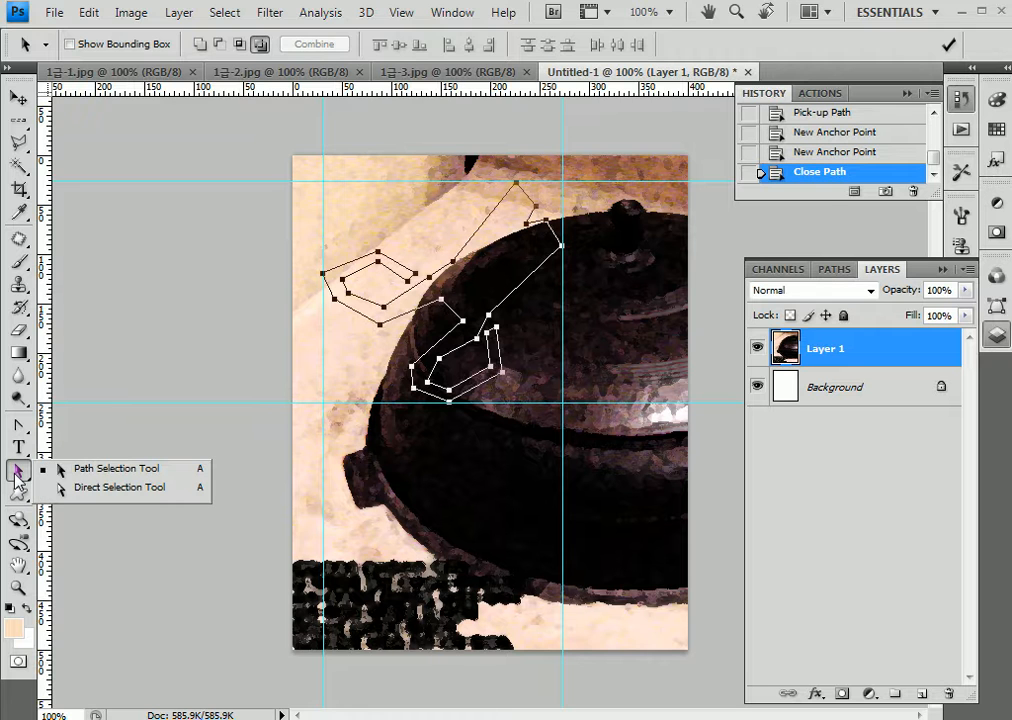
pyautogui.click(57, 488)
pyautogui.click(447, 253)
pyautogui.moveTo(447, 254)
pyautogui.mouseDown()
pyautogui.moveTo(463, 278)
pyautogui.moveTo(457, 265)
pyautogui.mouseUp()
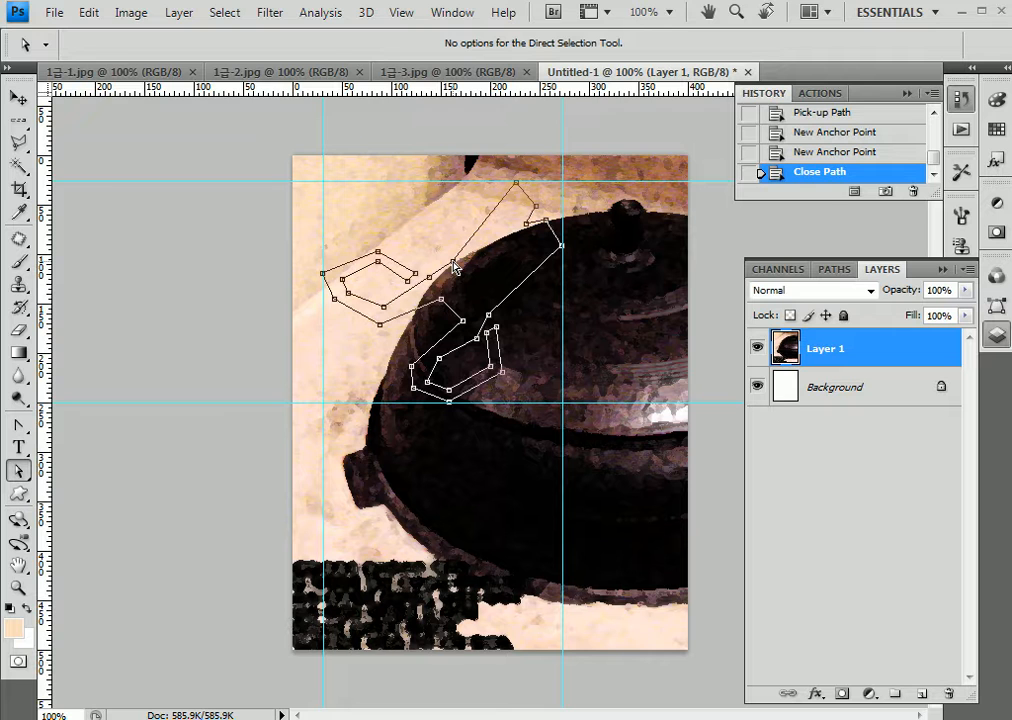
# Convert the corner points at the shape's upper tips and right edge into smooth curves with the Convert Point tool
pyautogui.click(20, 425)
pyautogui.moveTo(515, 184); pyautogui.dragTo(527, 185)
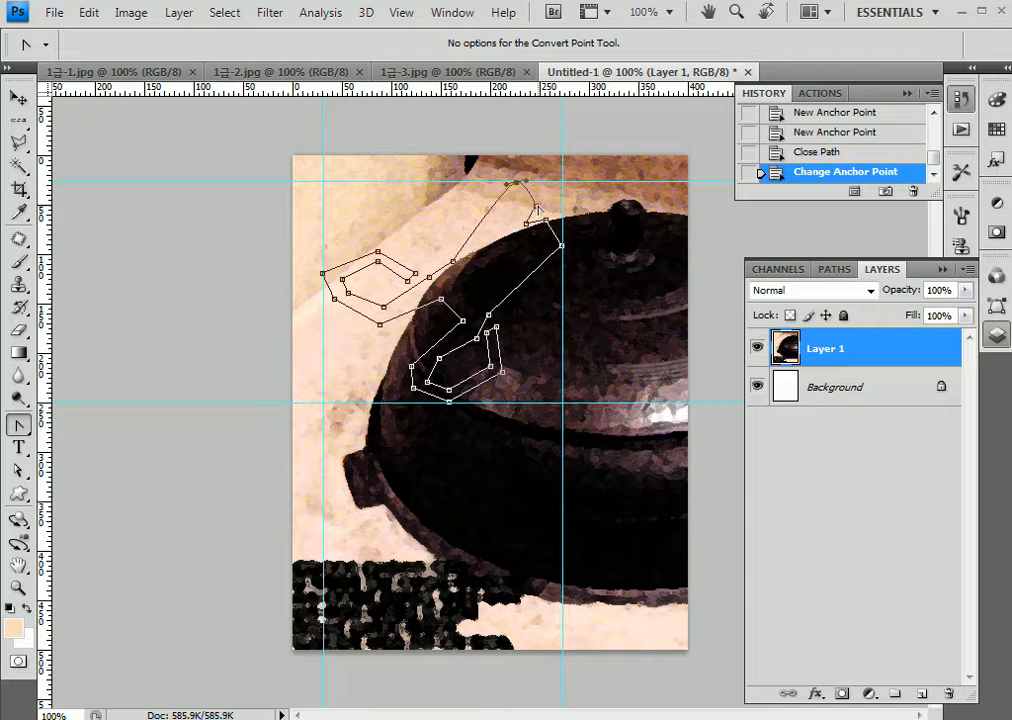
pyautogui.click(527, 221)
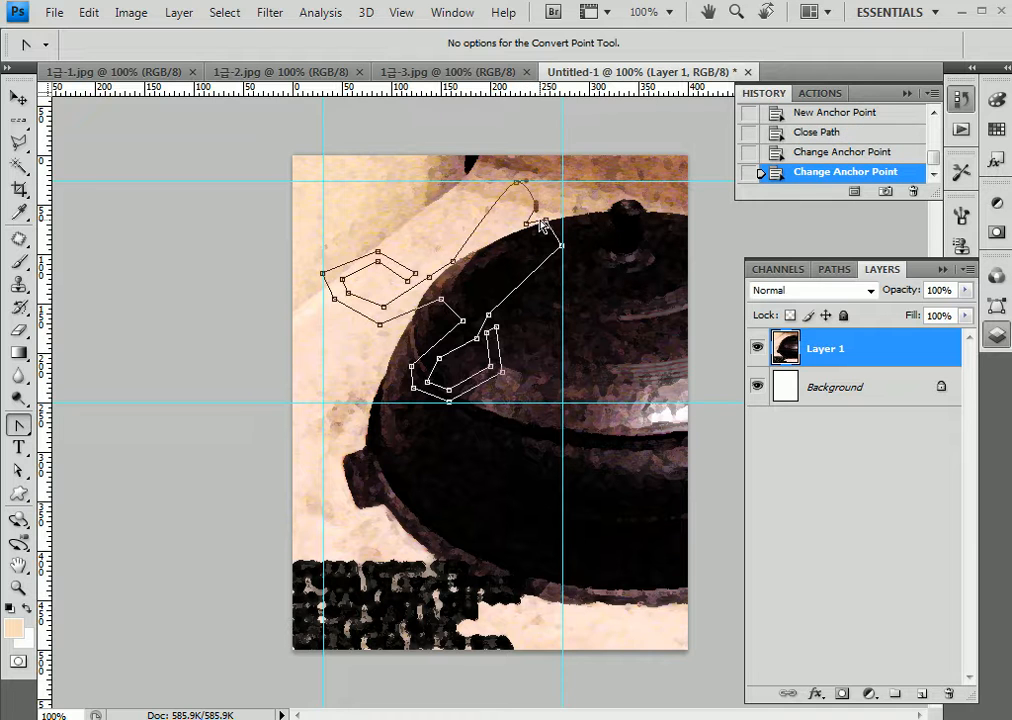
pyautogui.click(553, 226)
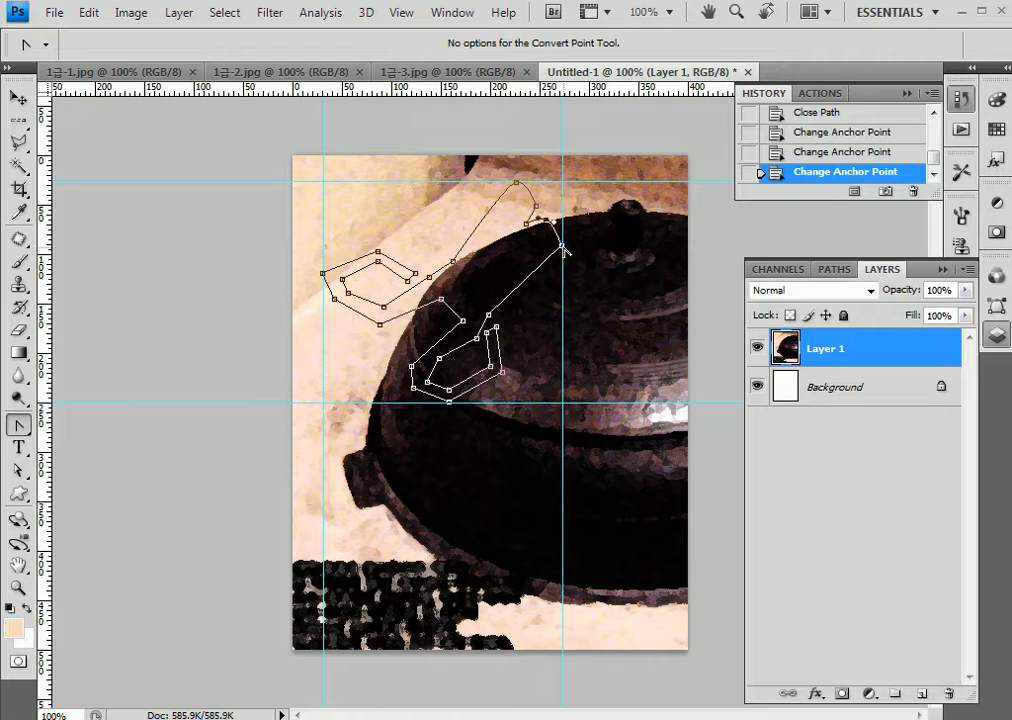
pyautogui.click(490, 316)
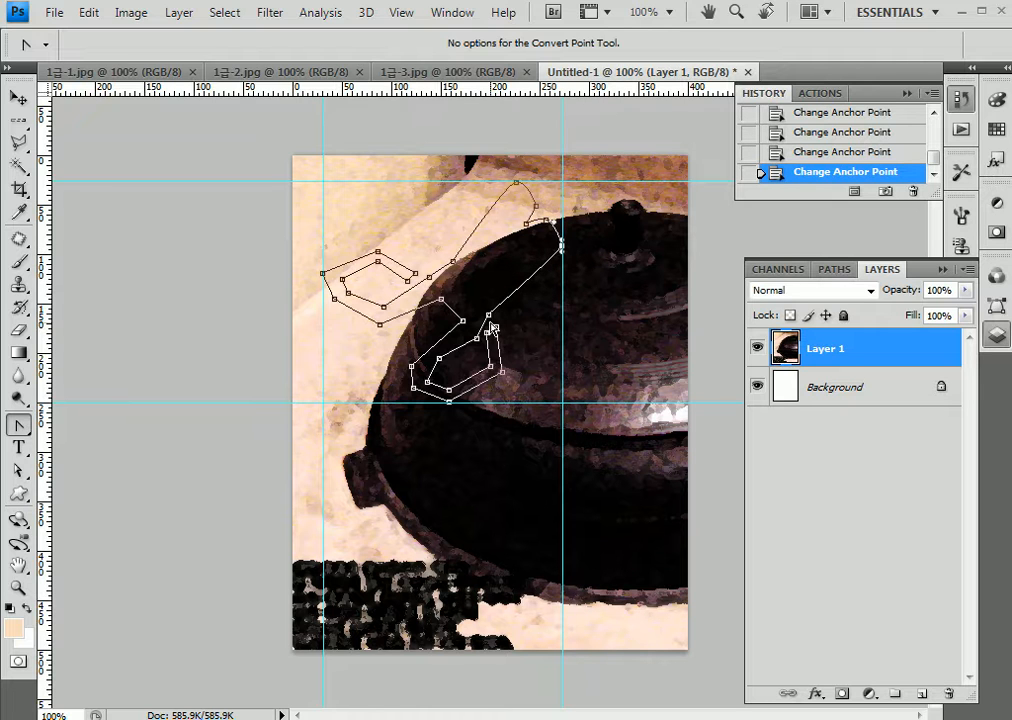
# Round the inner and outer corner points of the lower hook into smooth curves
pyautogui.moveTo(477, 339)
pyautogui.mouseDown()
pyautogui.moveTo(436, 369)
pyautogui.moveTo(445, 398)
pyautogui.moveTo(494, 366)
pyautogui.moveTo(503, 327)
pyautogui.moveTo(491, 328)
pyautogui.mouseUp()
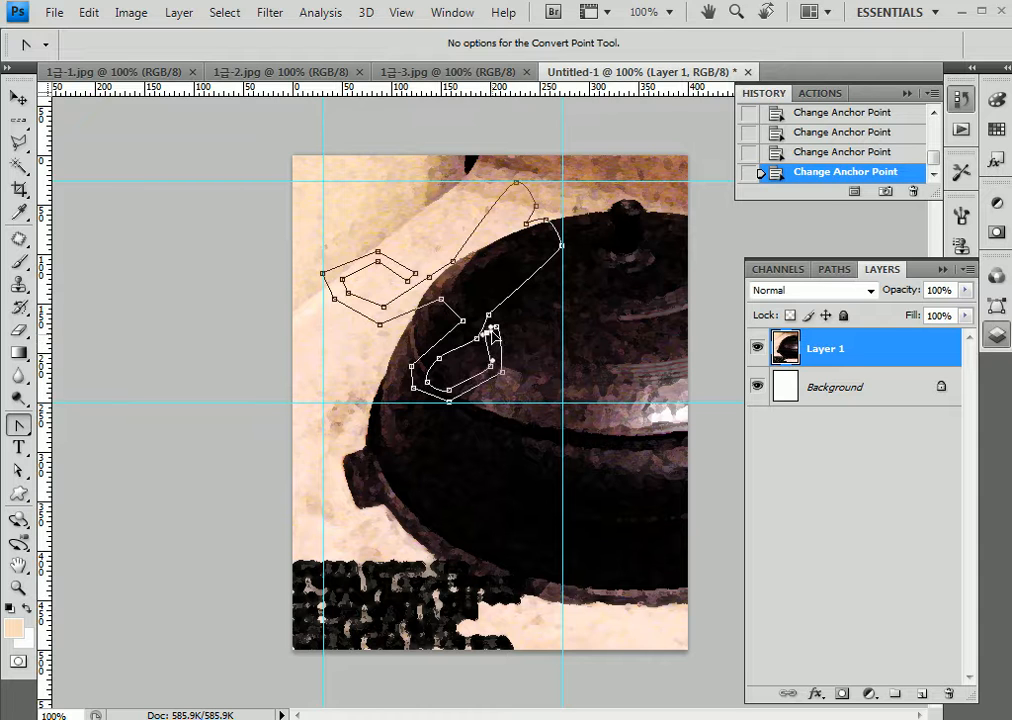
pyautogui.moveTo(502, 372); pyautogui.dragTo(440, 402)
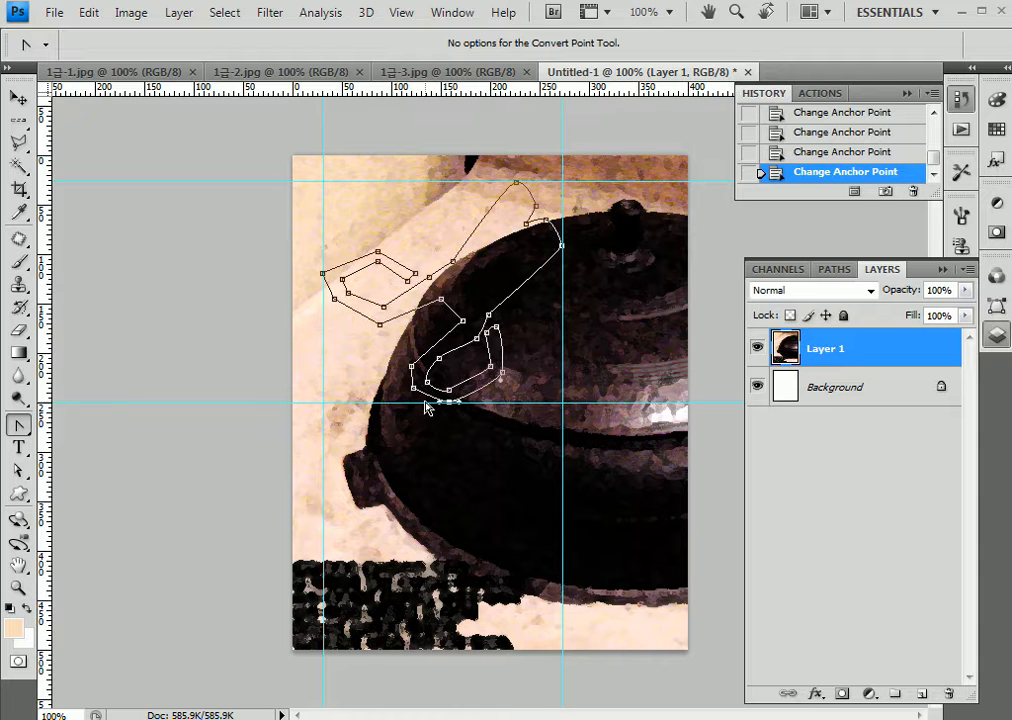
pyautogui.moveTo(414, 388); pyautogui.dragTo(447, 342)
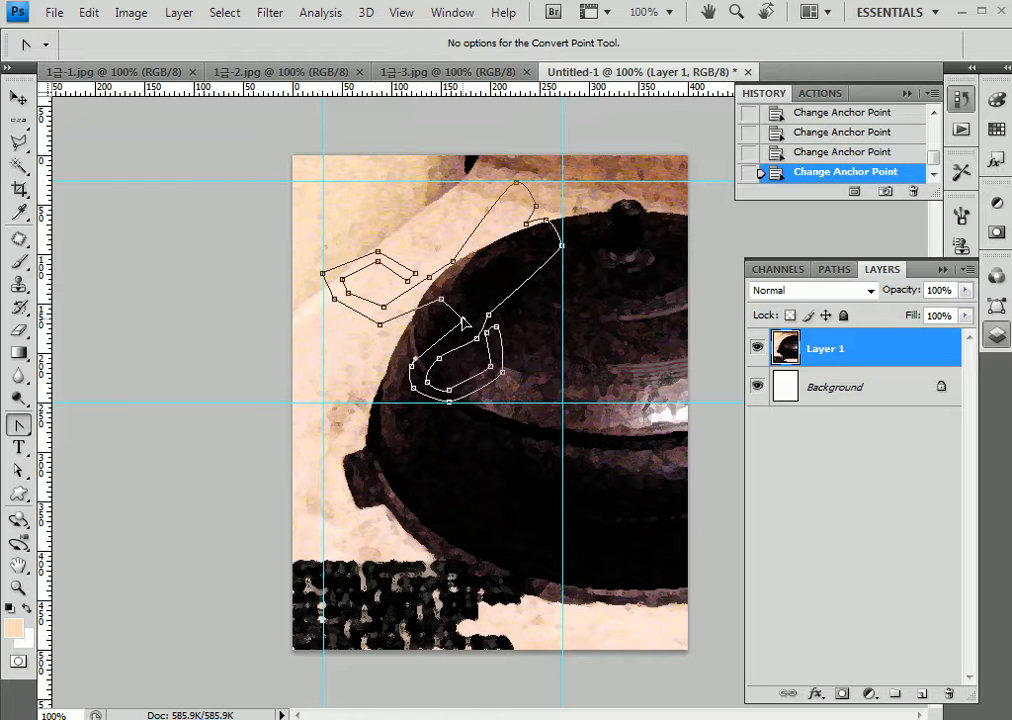
# Round the corners between the two hooks and along the left hook's outer and inner edges into curves
pyautogui.moveTo(441, 300); pyautogui.dragTo(435, 299)
pyautogui.moveTo(381, 327); pyautogui.dragTo(322, 281)
pyautogui.moveTo(378, 252); pyautogui.dragTo(340, 287)
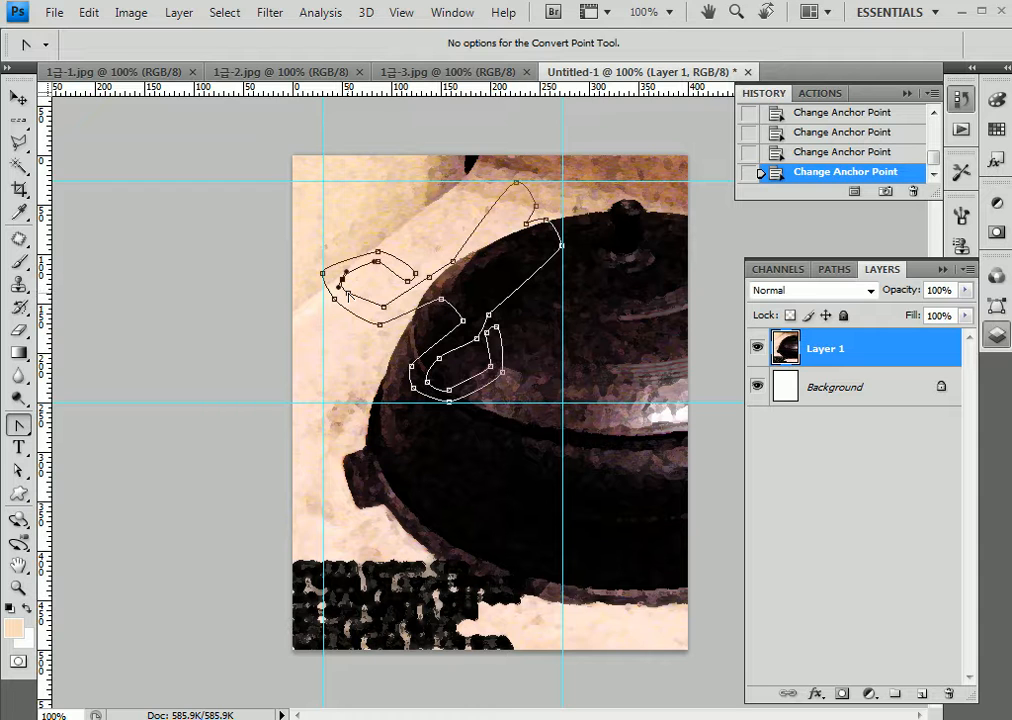
pyautogui.moveTo(384, 307); pyautogui.dragTo(390, 306)
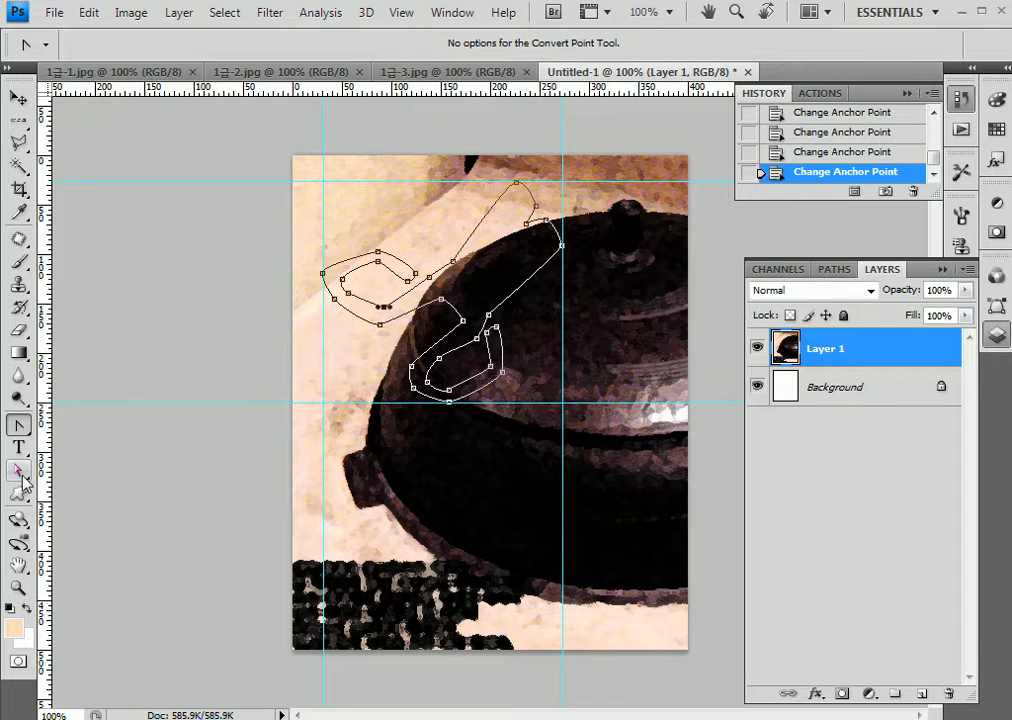
# Reposition the anchor points at the left hook's tip and the neighbouring junction point with the Direct Selection tool
pyautogui.press('a')
pyautogui.click(389, 377)
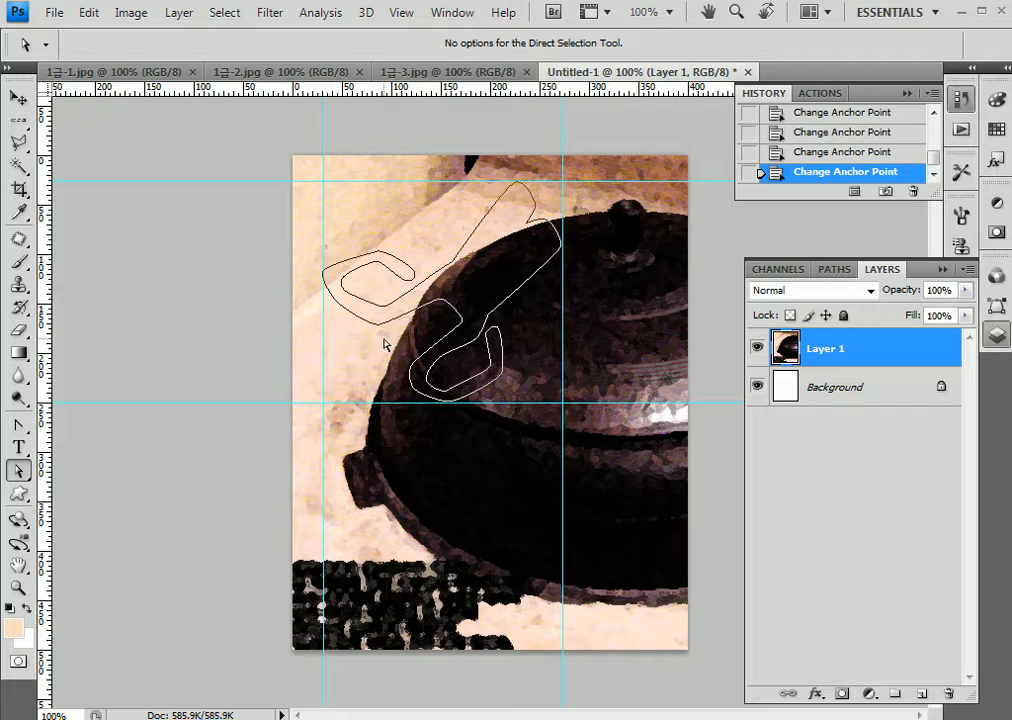
pyautogui.click(427, 268)
pyautogui.click(417, 276)
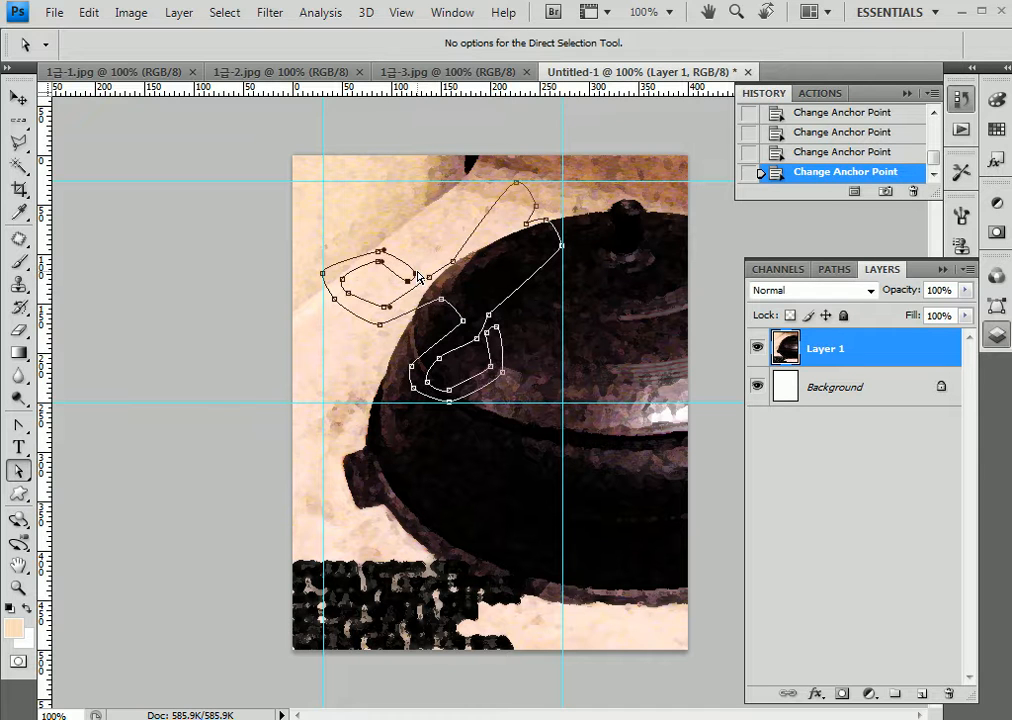
pyautogui.moveTo(417, 274); pyautogui.dragTo(427, 268)
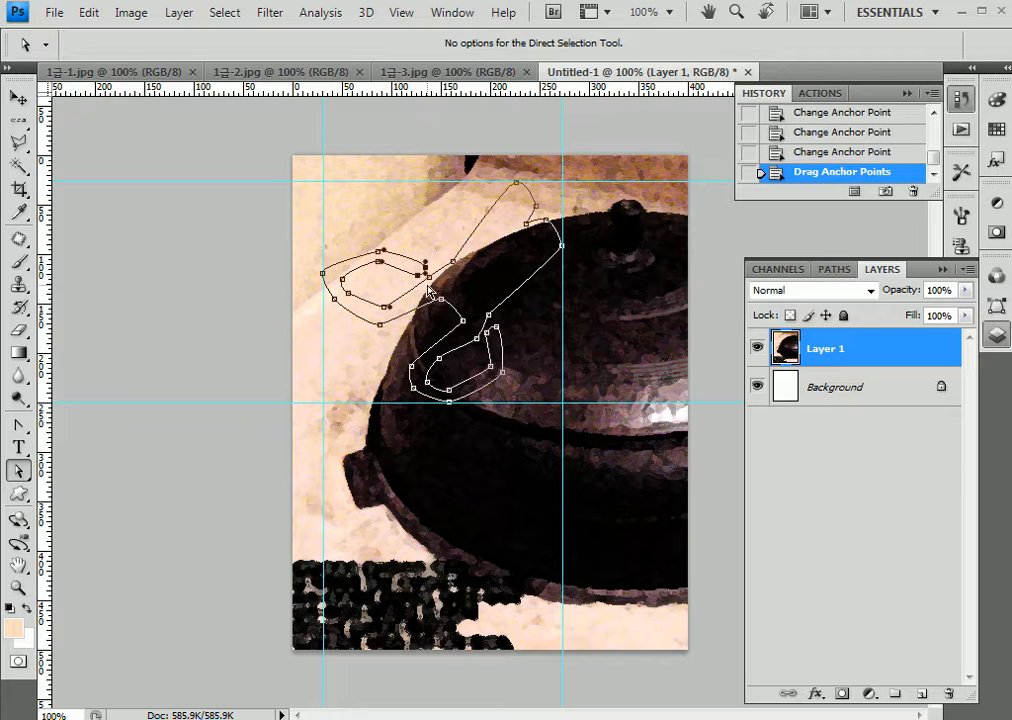
pyautogui.moveTo(427, 272); pyautogui.dragTo(426, 274)
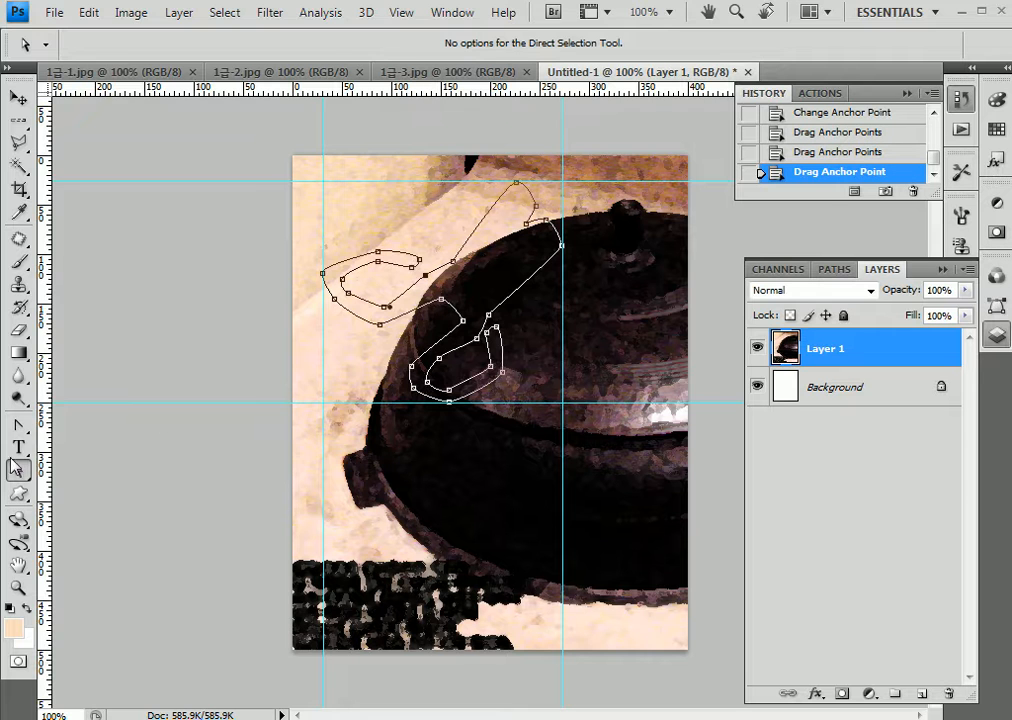
# Convert the junction point beside the left hook's tip into a curve and shift it slightly left
pyautogui.click(16, 427)
pyautogui.moveTo(432, 285); pyautogui.dragTo(435, 267)
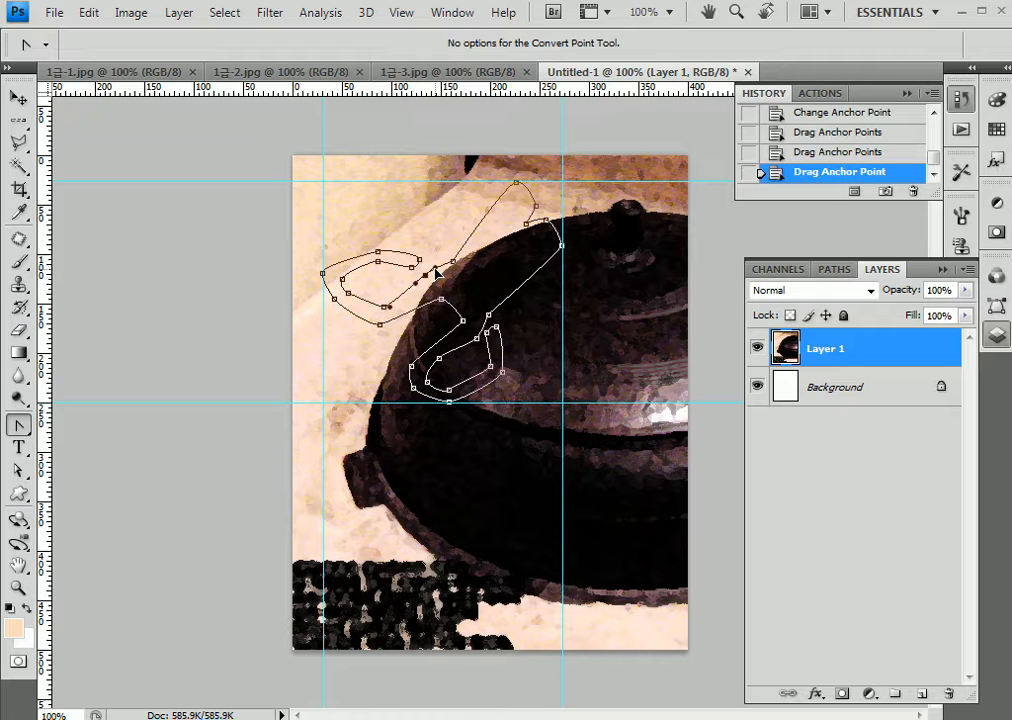
pyautogui.click(19, 474)
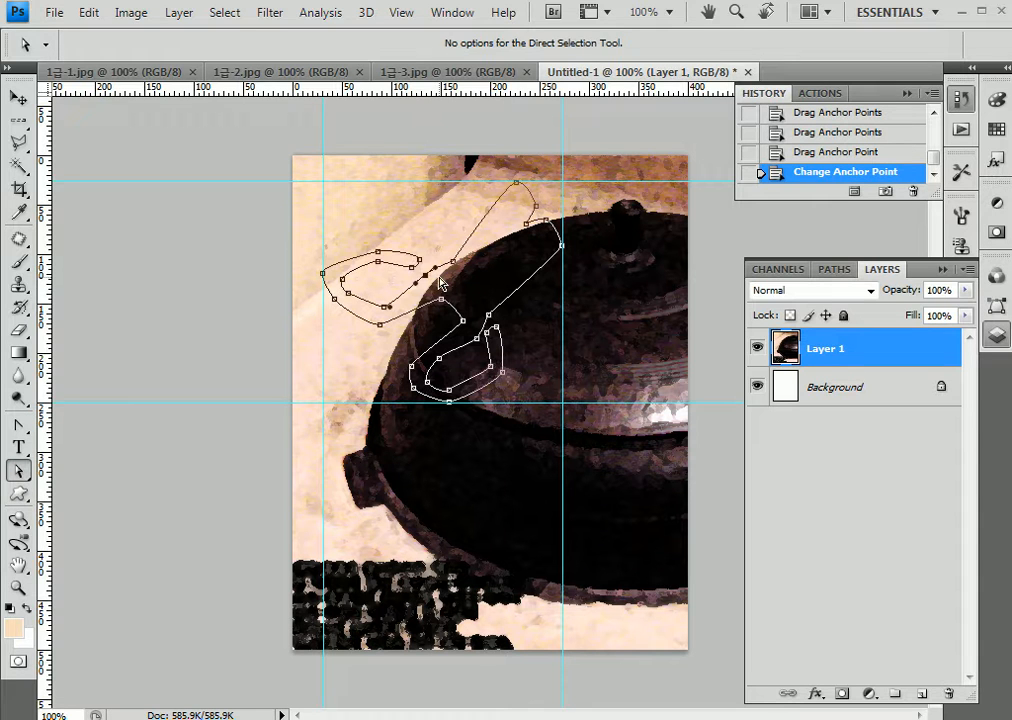
pyautogui.moveTo(428, 279); pyautogui.dragTo(419, 283)
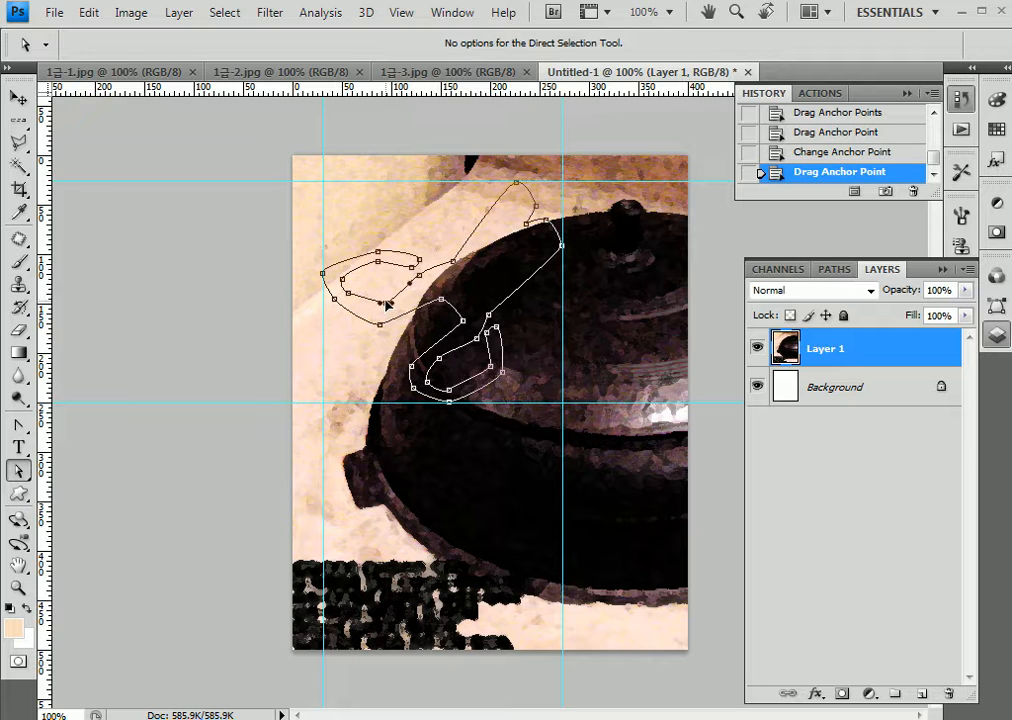
# Reshape the left hook by moving its bottom and left anchor points and the curve between the two hooks
pyautogui.moveTo(386, 303)
pyautogui.mouseDown()
pyautogui.moveTo(380, 311)
pyautogui.moveTo(345, 272)
pyautogui.moveTo(337, 316)
pyautogui.moveTo(374, 329)
pyautogui.moveTo(375, 314)
pyautogui.mouseUp()
pyautogui.click(349, 300)
pyautogui.moveTo(419, 279); pyautogui.dragTo(459, 319)
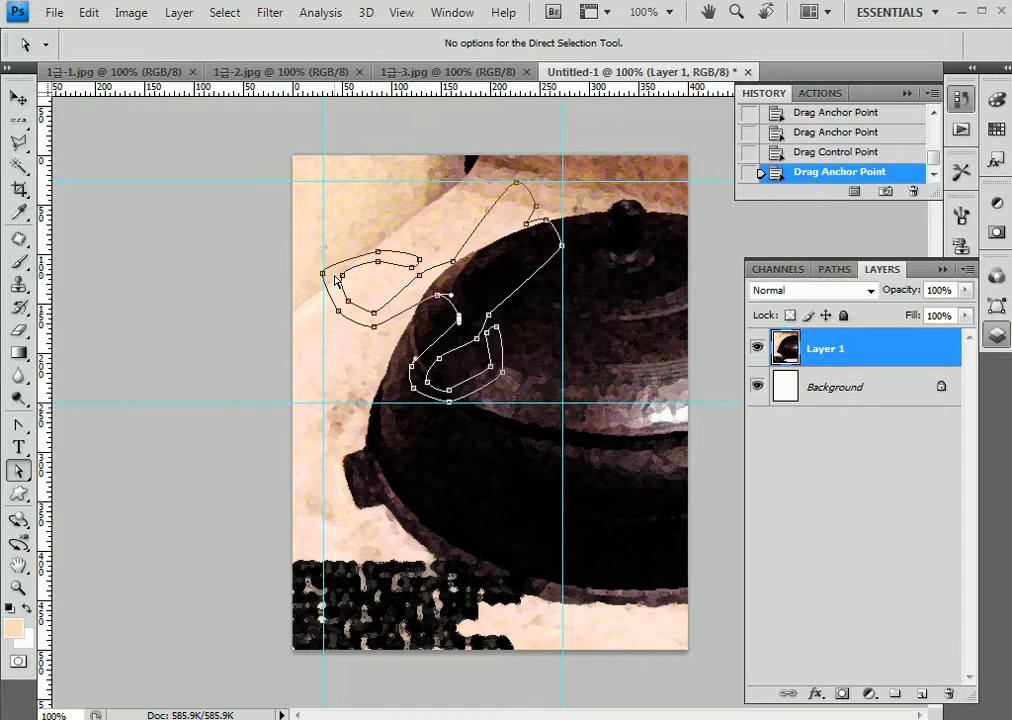
pyautogui.moveTo(323, 274)
pyautogui.mouseDown()
pyautogui.moveTo(325, 256)
pyautogui.moveTo(325, 276)
pyautogui.mouseUp()
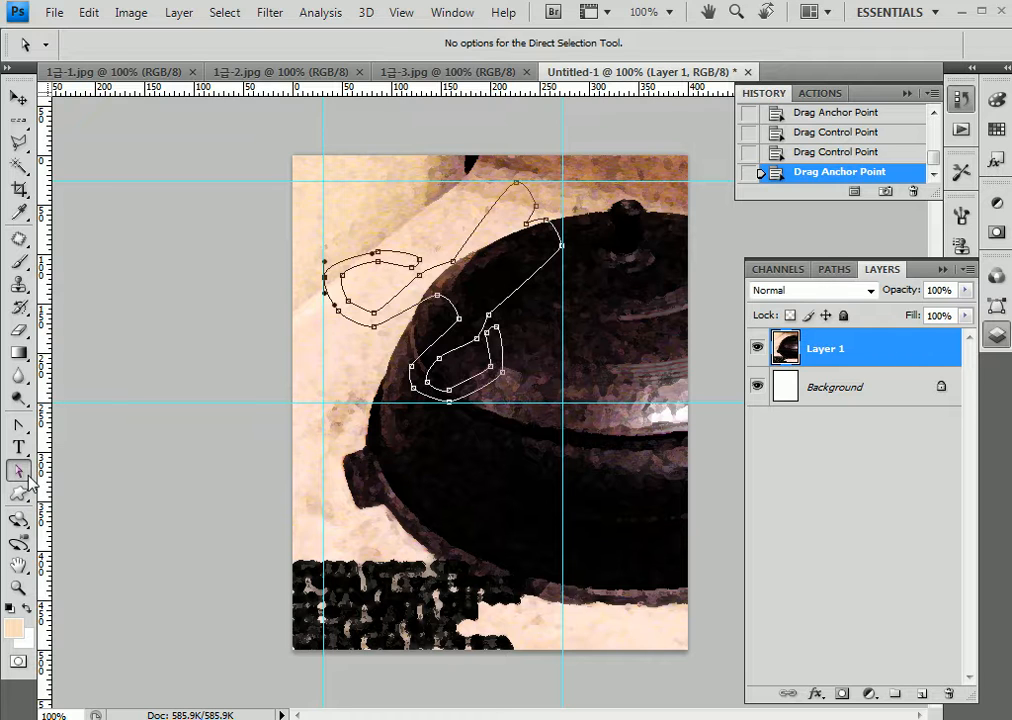
# Draw a small circular path about 20 px wide inside the shape's body, adjust its position, and reselect the work path
pyautogui.click(834, 269)
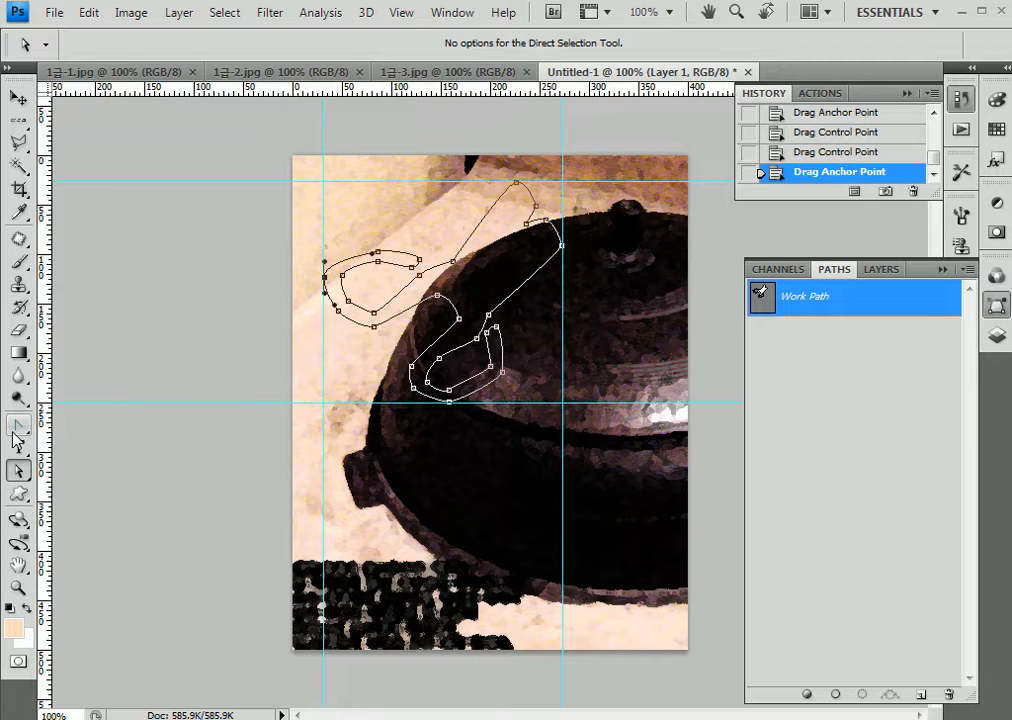
pyautogui.click(19, 493)
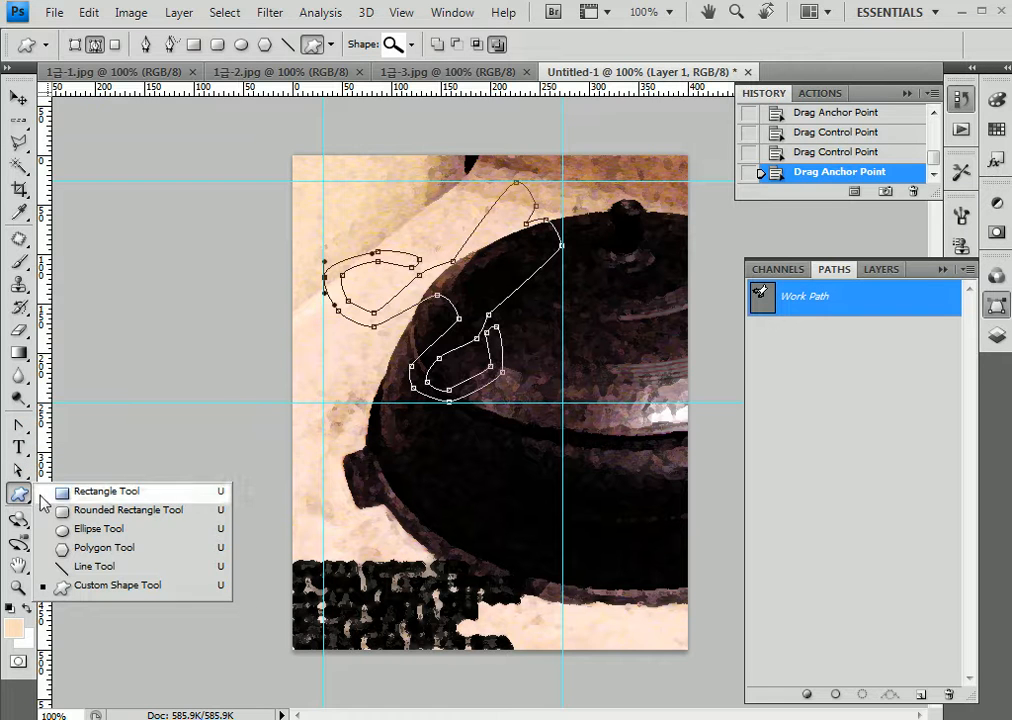
pyautogui.click(90, 528)
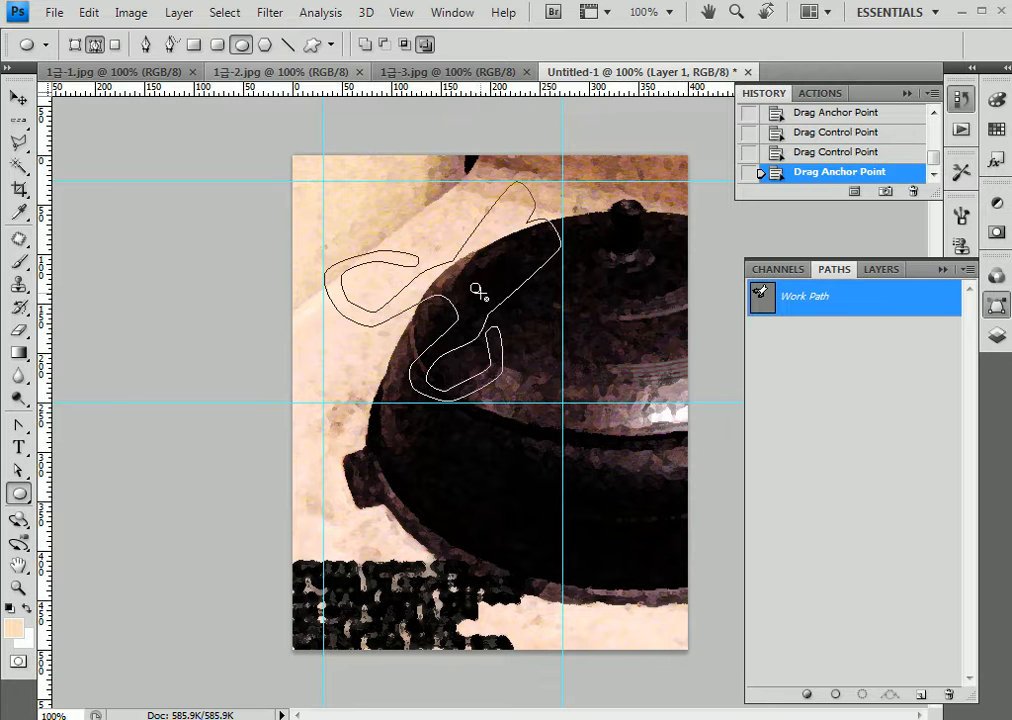
pyautogui.moveTo(484, 296); pyautogui.dragTo(470, 307)
pyautogui.press('a')
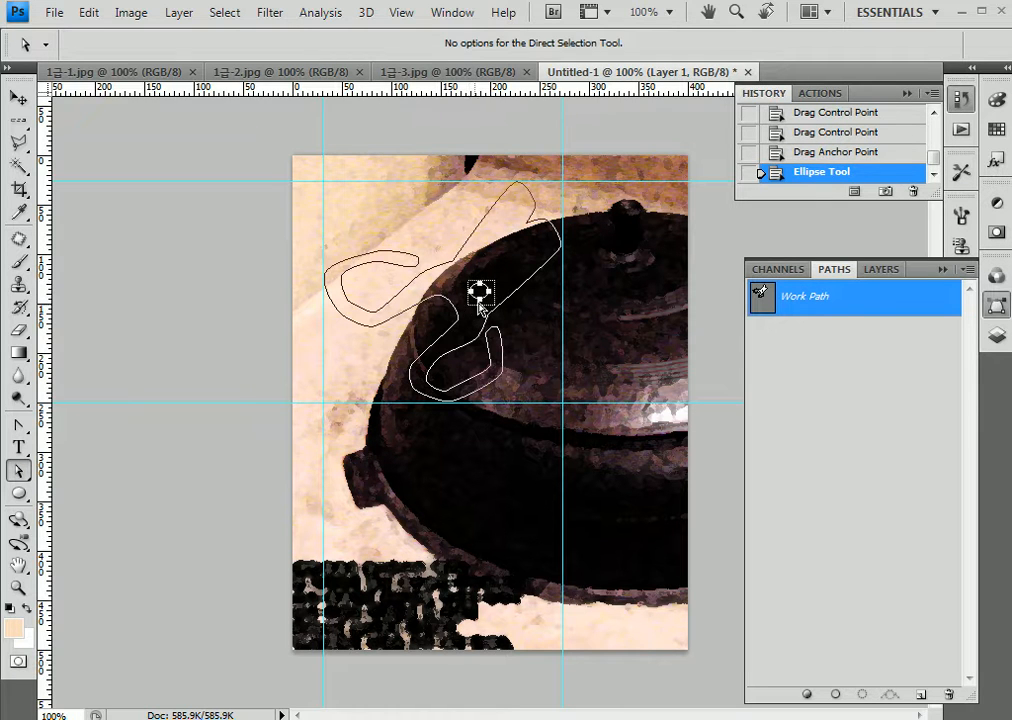
pyautogui.moveTo(492, 375); pyautogui.dragTo(495, 376)
pyautogui.click(809, 322)
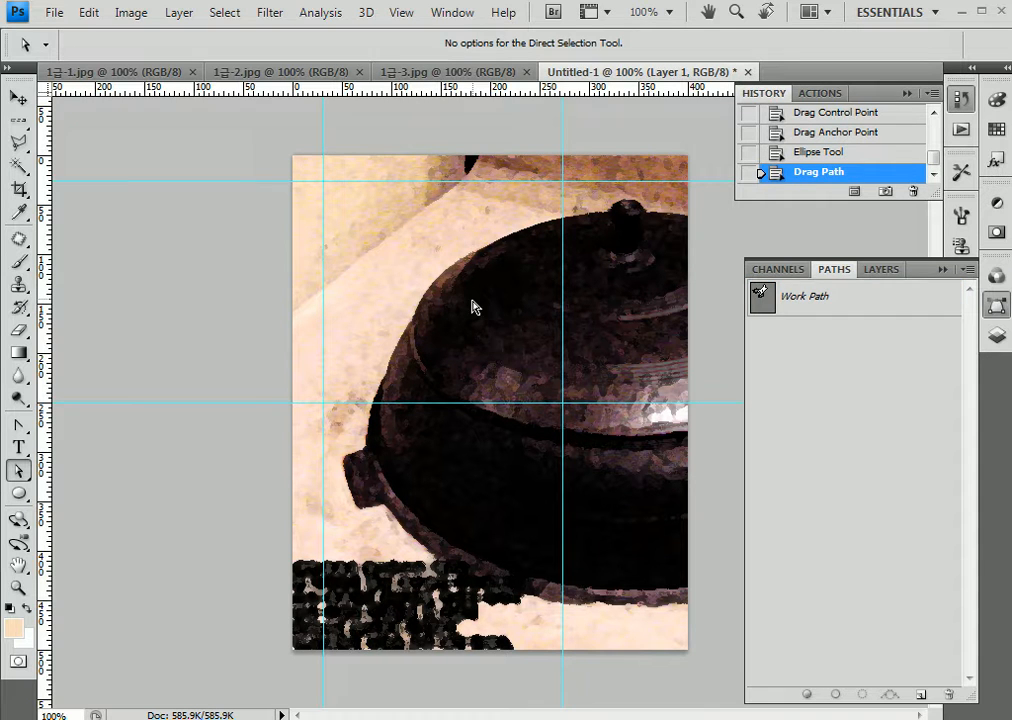
pyautogui.click(785, 303)
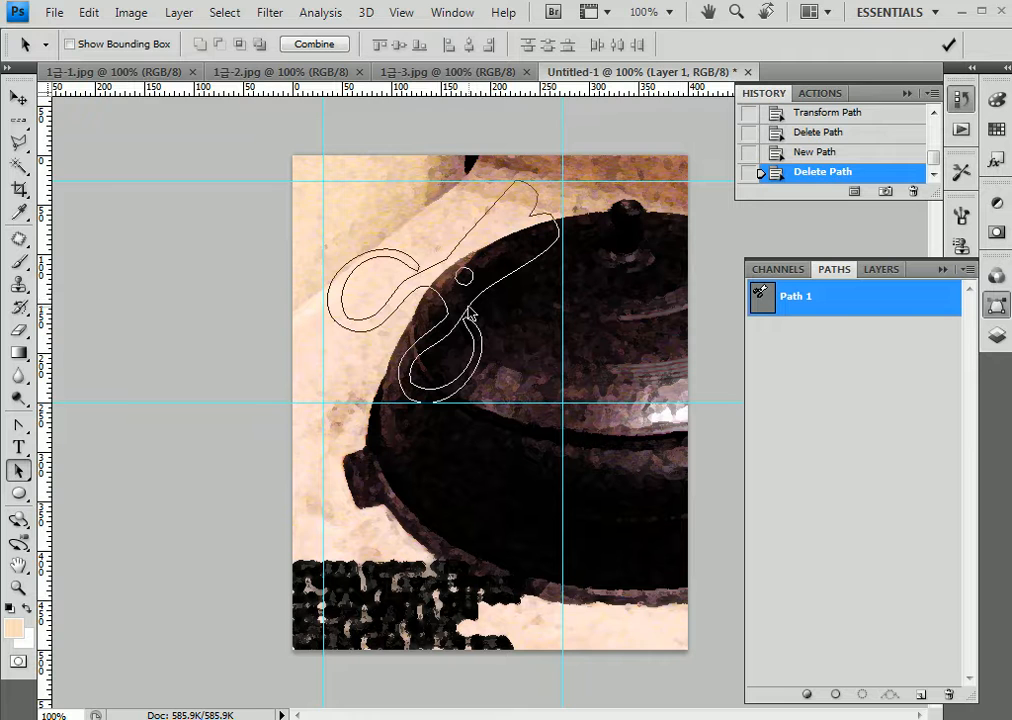
# Deselect the saved path, reselect Path 1 keeping its name, and show the layer list
pyautogui.click(786, 400)
pyautogui.click(885, 303)
pyautogui.doubleClick(889, 303)
pyautogui.press('Return')
pyautogui.click(882, 270)
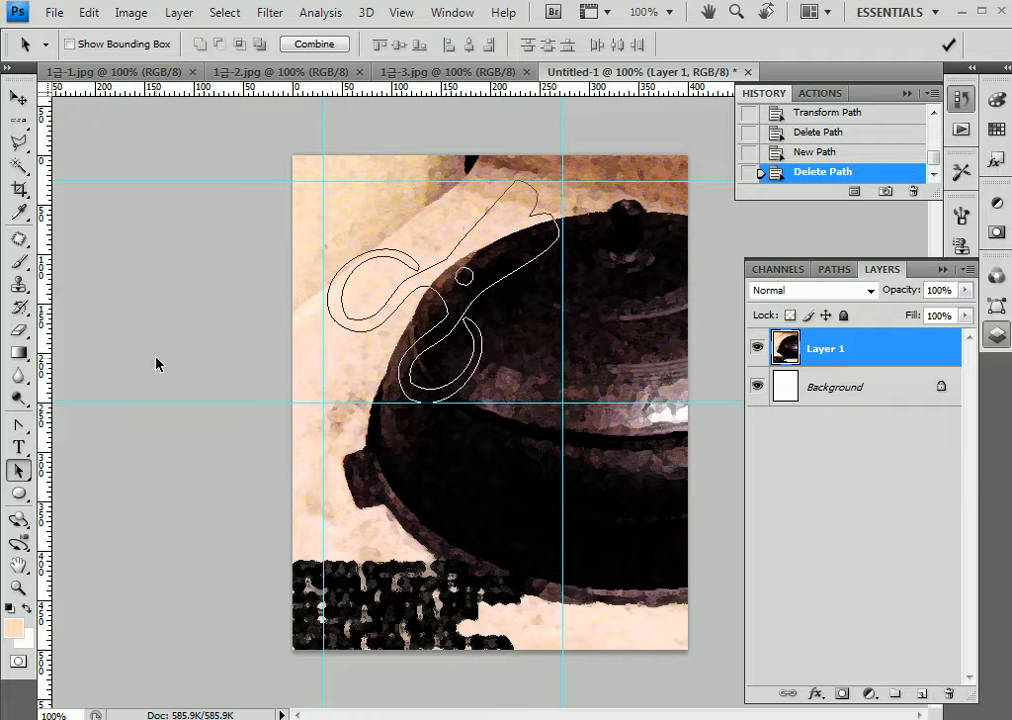
# Draw a closed four-sided pen path about 100 by 65 px below the hooked shape while Path 1 is active
pyautogui.click(15, 420)
pyautogui.click(80, 422)
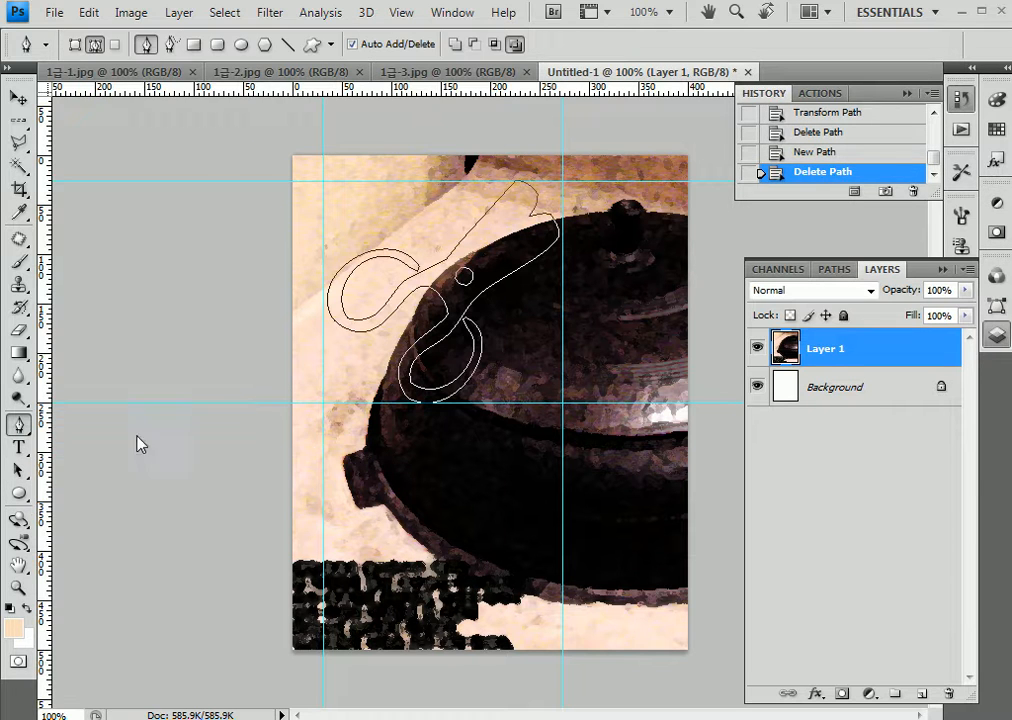
pyautogui.click(409, 450)
pyautogui.click(392, 495)
pyautogui.click(450, 515)
pyautogui.click(489, 465)
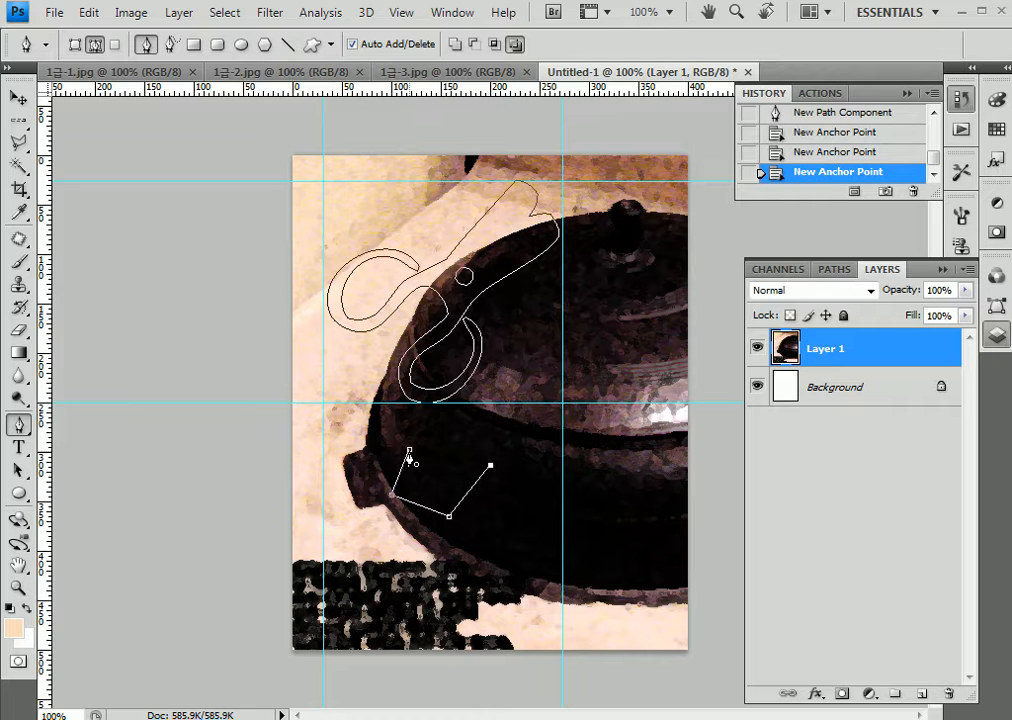
pyautogui.click(409, 450)
pyautogui.click(834, 269)
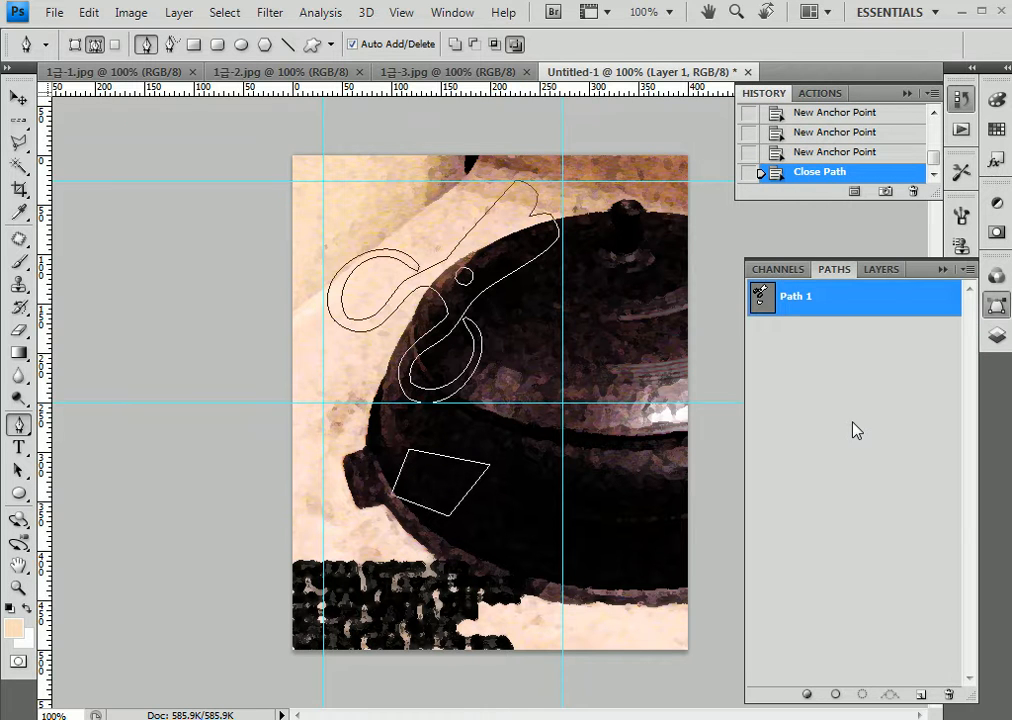
pyautogui.hotkey('ctrl', 'z')
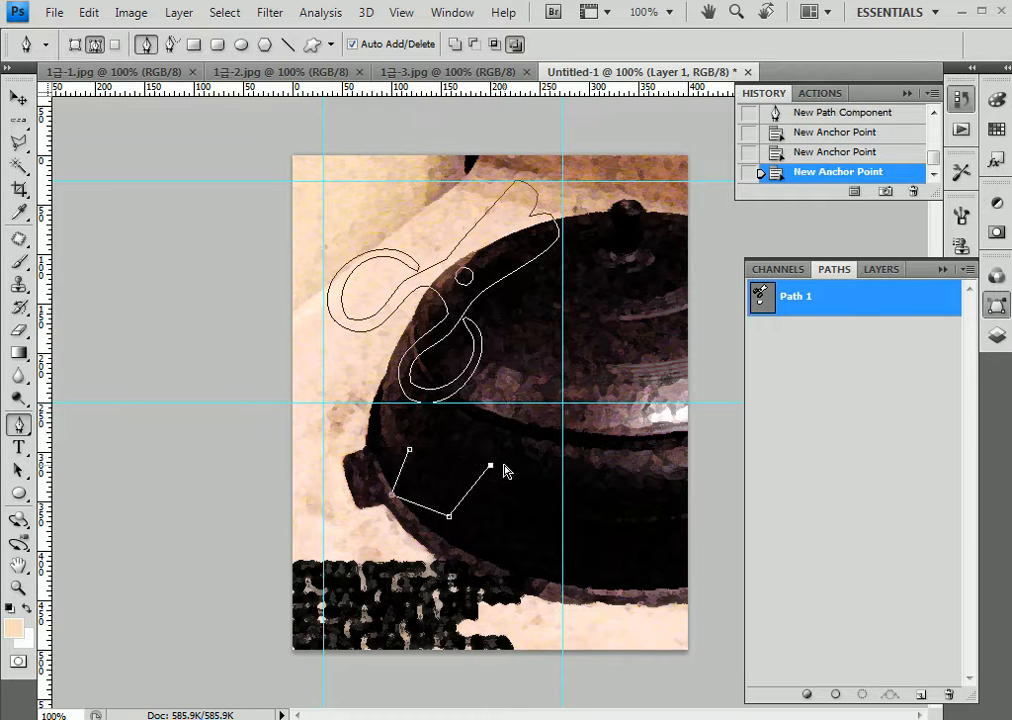
pyautogui.hotkey('ctrl', 'z')
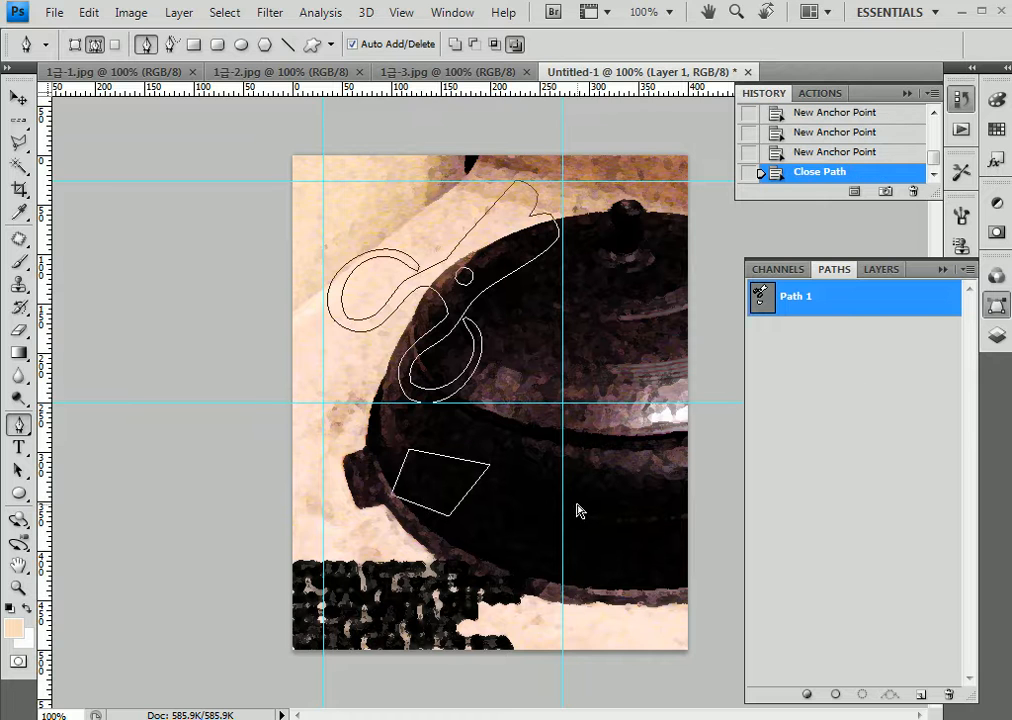
# Select the four-sided figure below the hooked shape and delete it from Path 1
pyautogui.click(21, 468)
pyautogui.moveTo(497, 445); pyautogui.dragTo(334, 571)
pyautogui.press('Delete')
# Deselect Path 1 and draw a separate closed four-sided pen path, about 145 by 115 px, across the lower guide
pyautogui.click(800, 410)
pyautogui.click(881, 269)
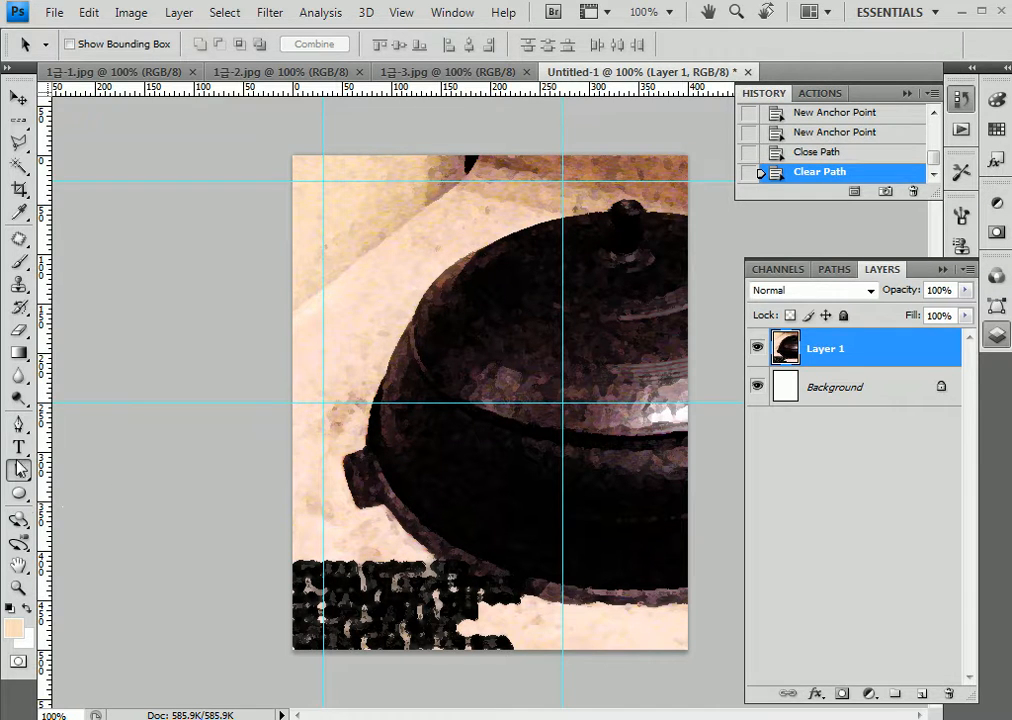
pyautogui.click(18, 424)
pyautogui.click(481, 351)
pyautogui.click(413, 437)
pyautogui.click(540, 465)
pyautogui.click(555, 367)
pyautogui.click(481, 352)
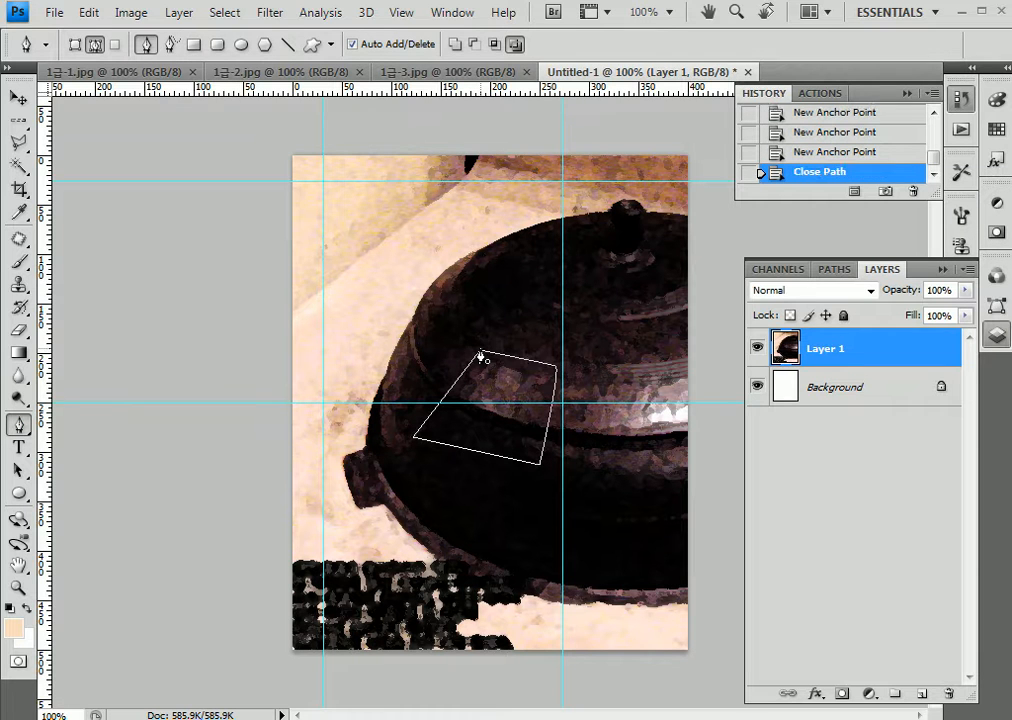
# Save the new four-sided work path under the name Path 2
pyautogui.click(845, 272)
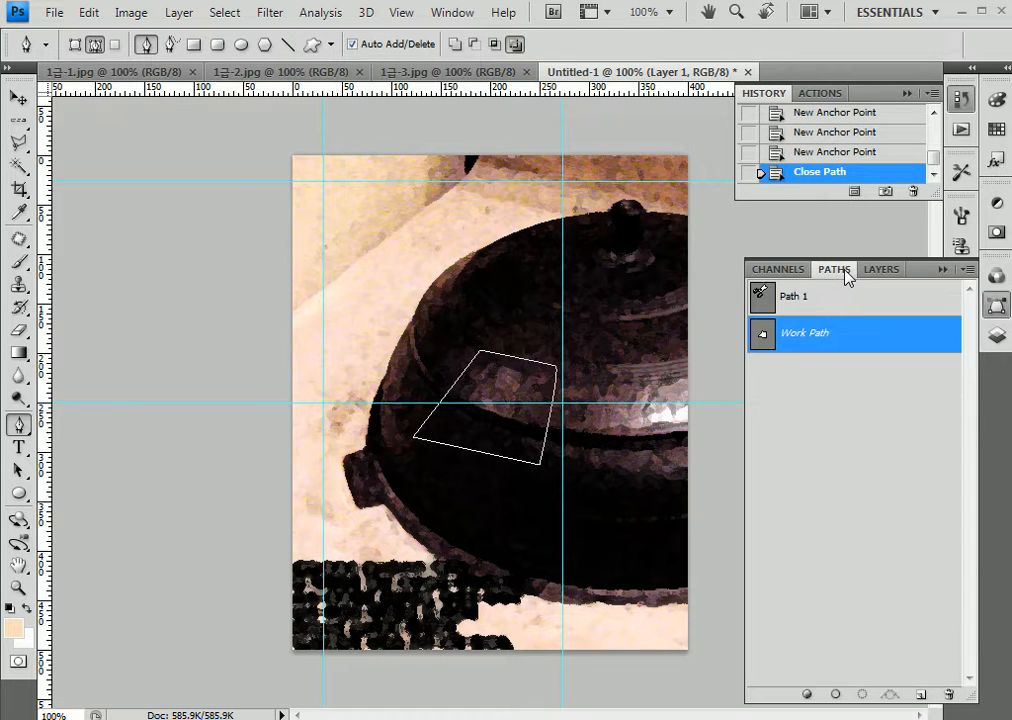
pyautogui.doubleClick(876, 343)
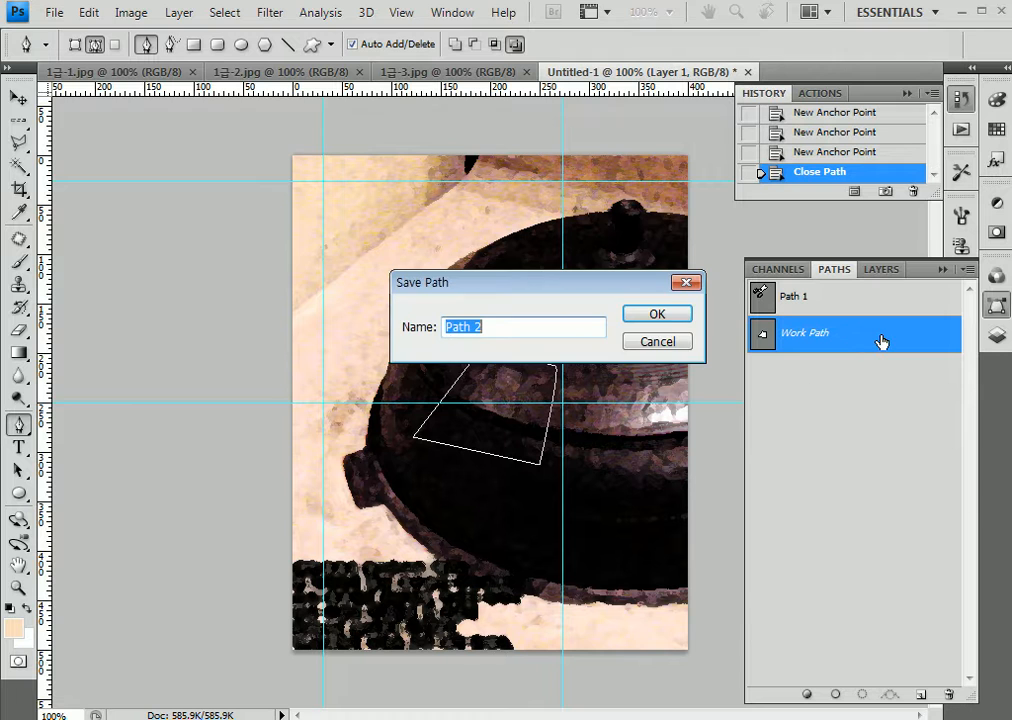
pyautogui.click(683, 316)
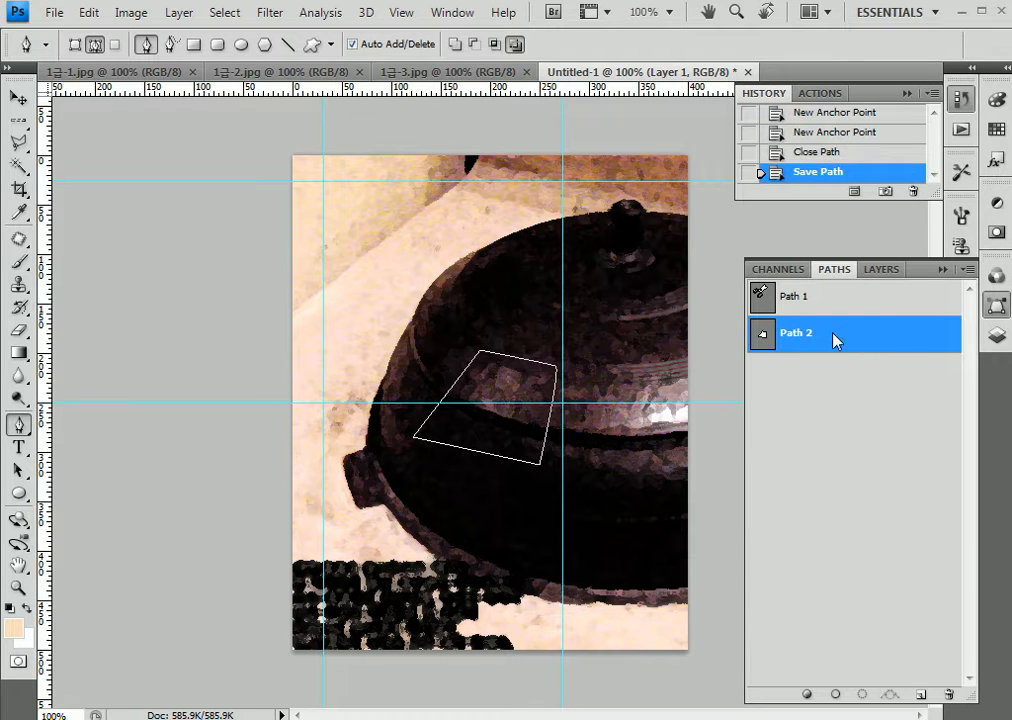
# Delete Path 2 from the saved paths and return to the layer list
pyautogui.click(949, 694)
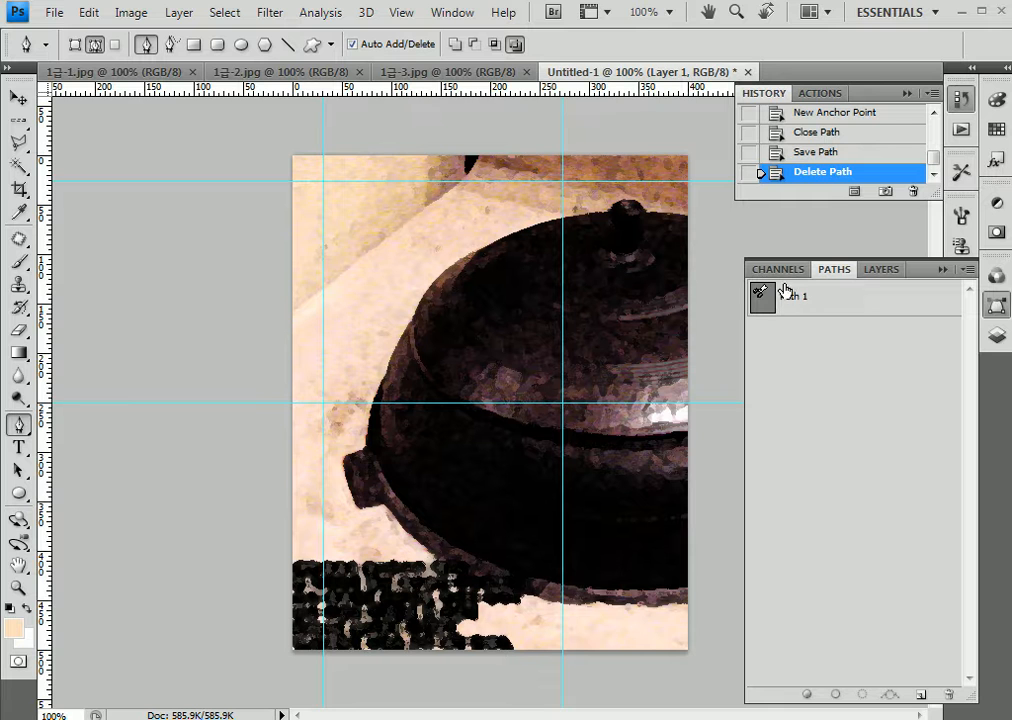
pyautogui.click(880, 270)
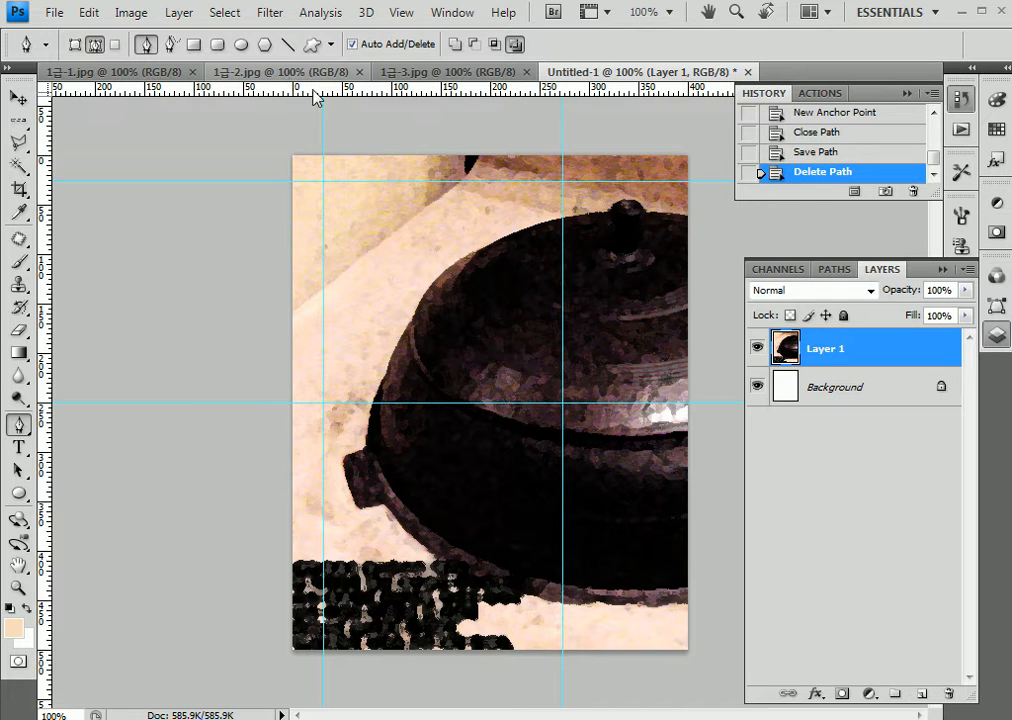
# Copy the railway photo from 1급-2.jpg into Untitled-1 as a new layer and place it over the upper canvas
pyautogui.click(230, 70)
pyautogui.click(18, 97)
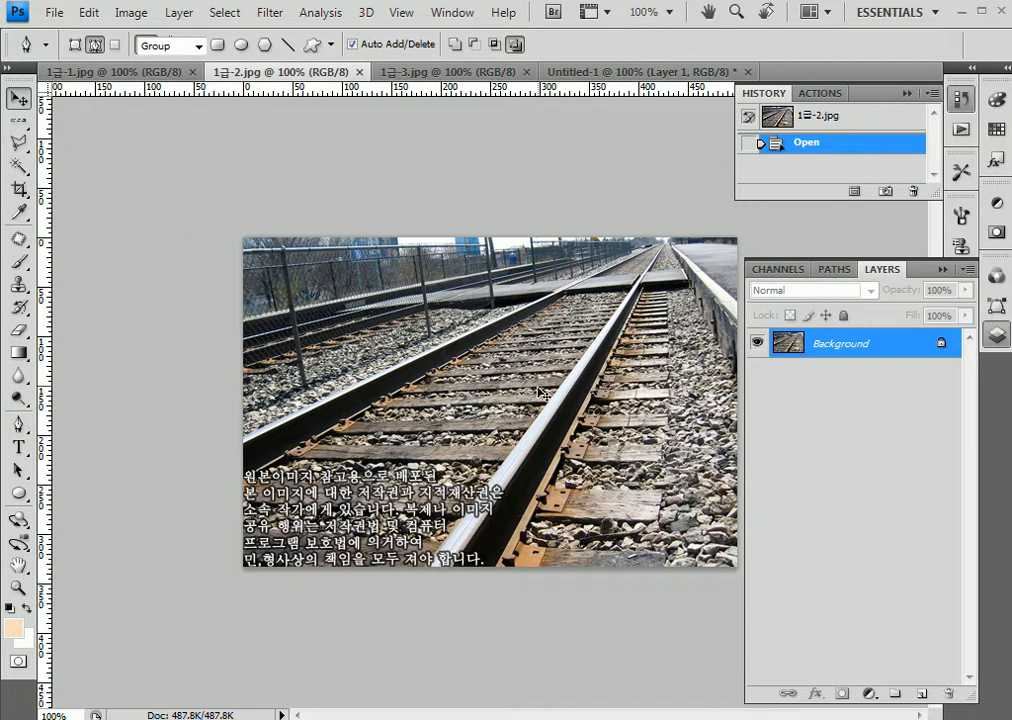
pyautogui.click(593, 74)
pyautogui.moveTo(486, 391); pyautogui.dragTo(485, 388)
pyautogui.moveTo(493, 334); pyautogui.dragTo(512, 267)
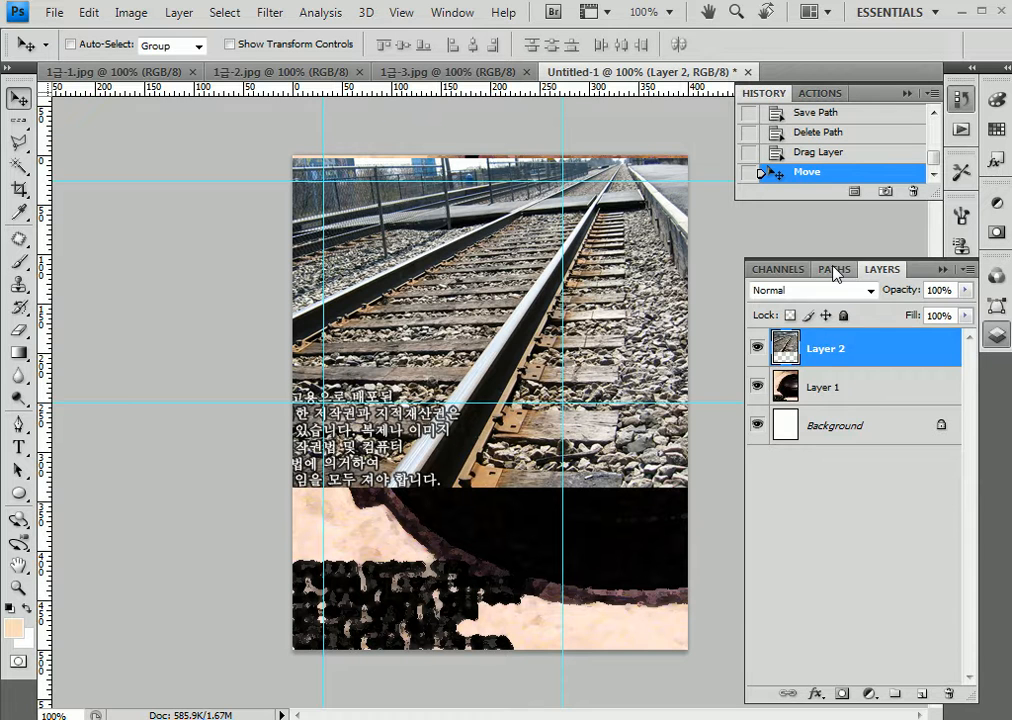
# Load Path 1 as a selection and add a layer mask to Layer 2 that reveals only that selection
pyautogui.click(835, 270)
pyautogui.keyDown('ctrl'); pyautogui.click(762, 297); pyautogui.keyUp('ctrl')
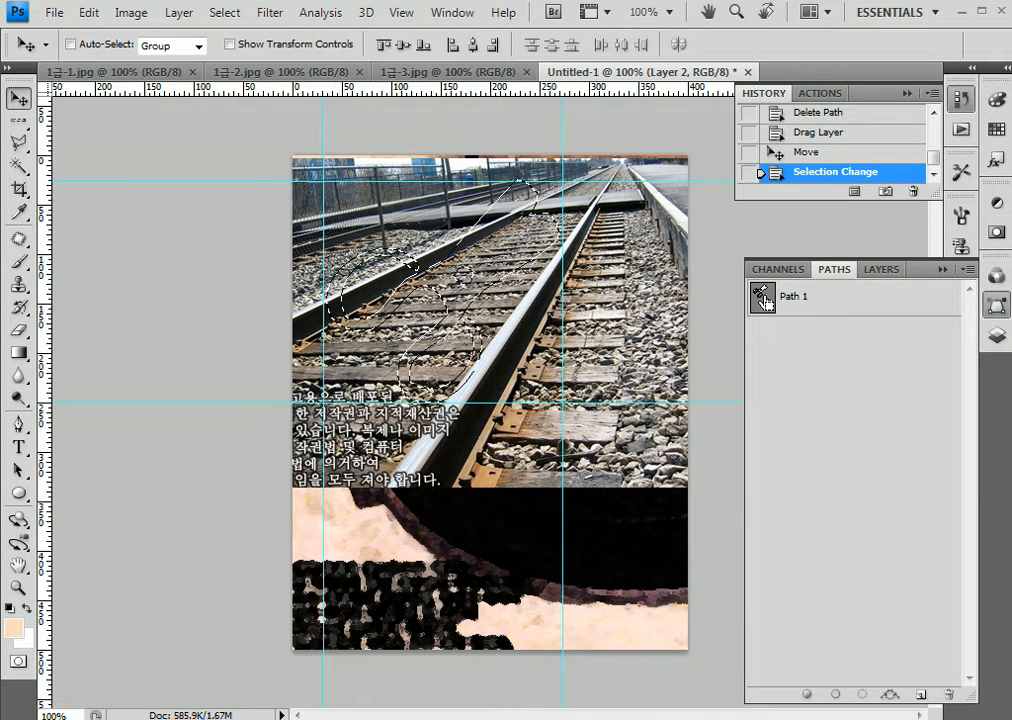
pyautogui.click(880, 269)
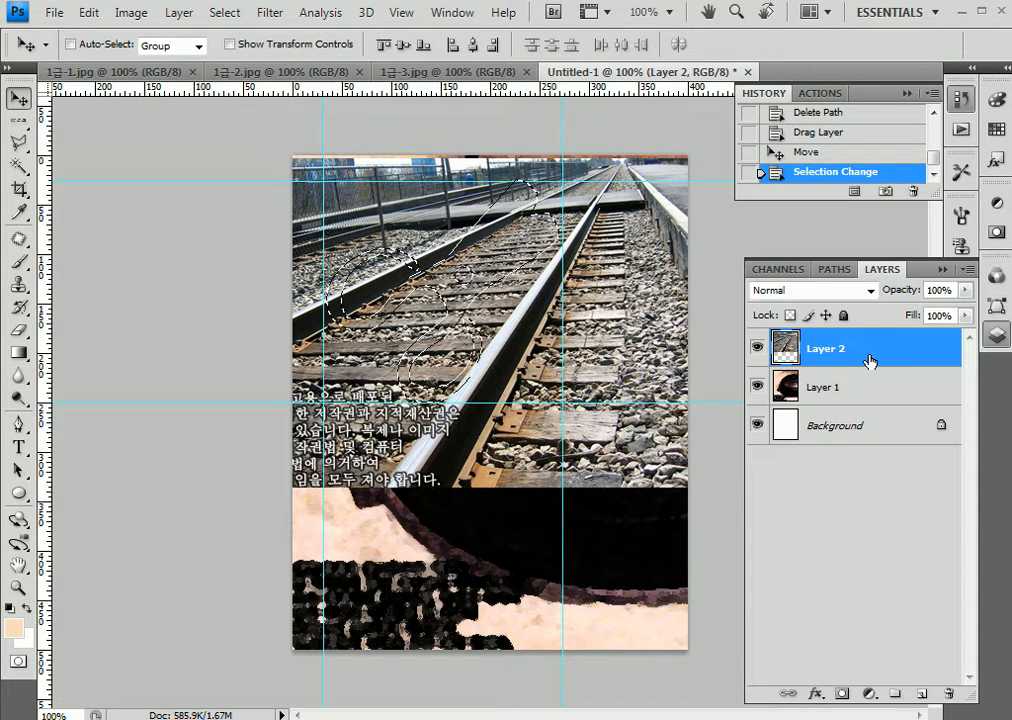
pyautogui.click(176, 15)
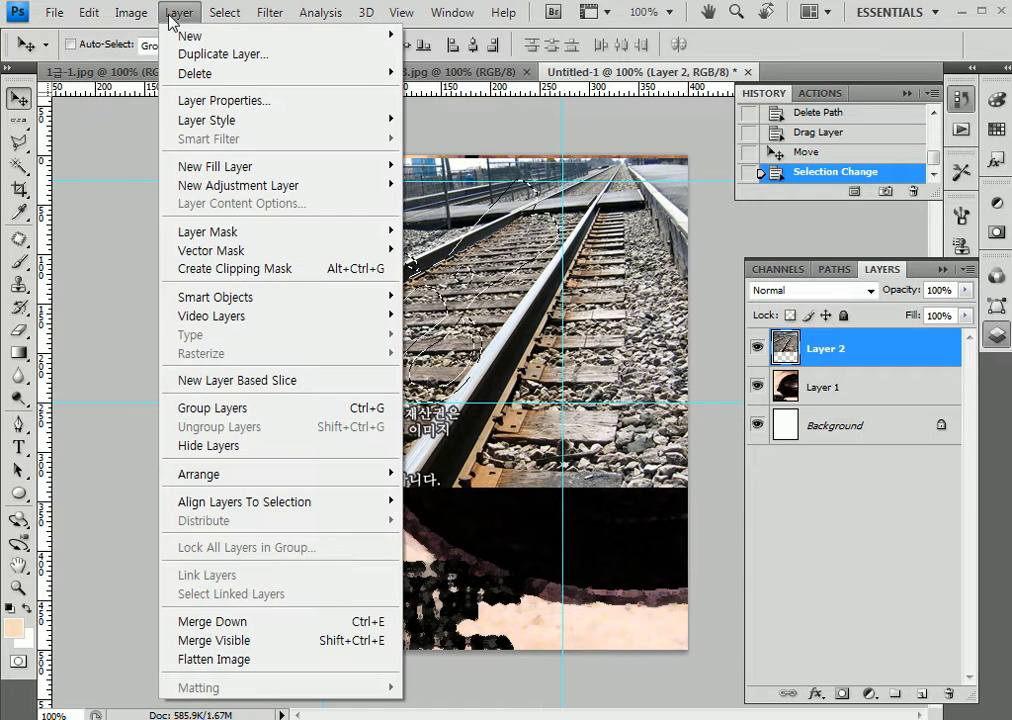
pyautogui.moveTo(240, 233)
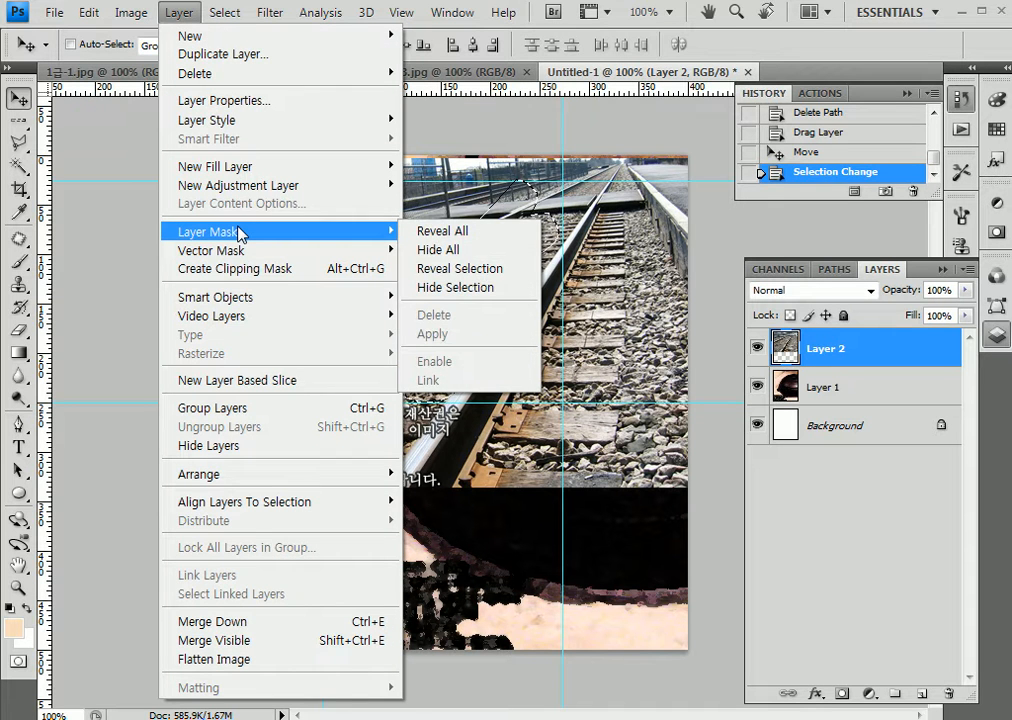
pyautogui.click(484, 276)
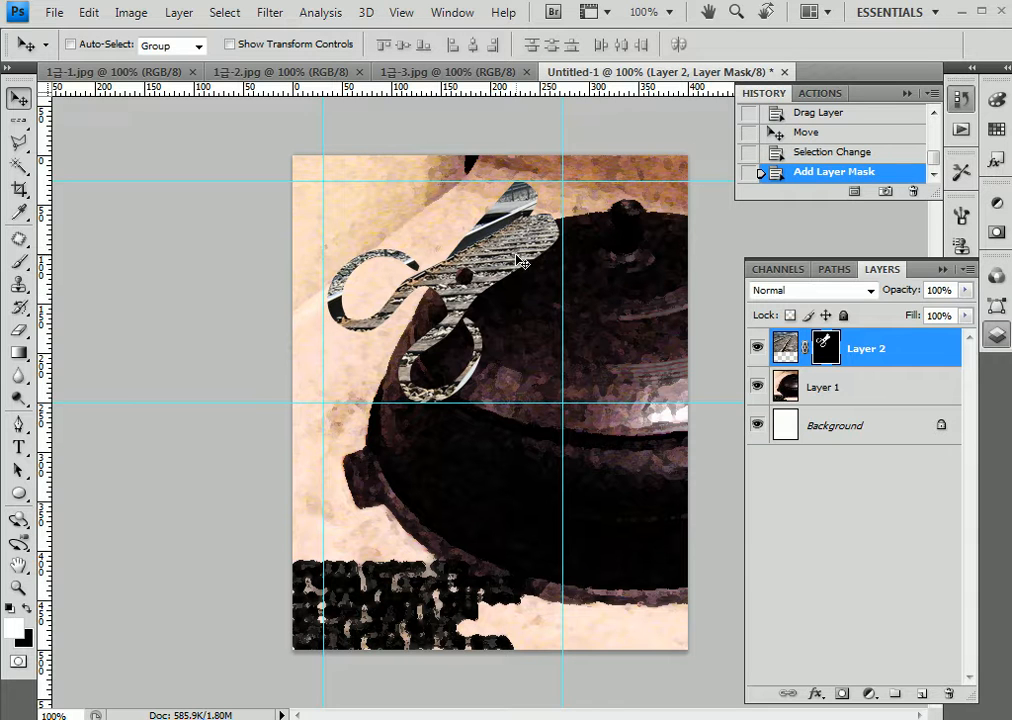
# Unlink Layer 2's mask, shift the railway photo so a rail runs along the scissors blade, and relink the mask
pyautogui.click(786, 350)
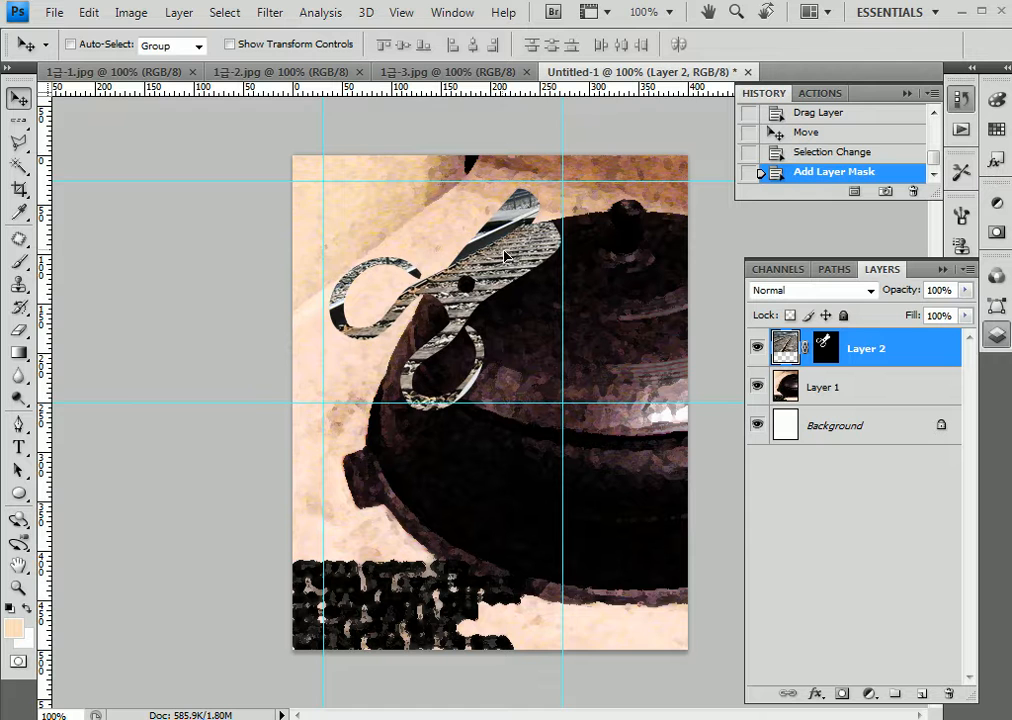
pyautogui.moveTo(500, 254); pyautogui.dragTo(520, 264)
pyautogui.hotkey('ctrl', 'z')
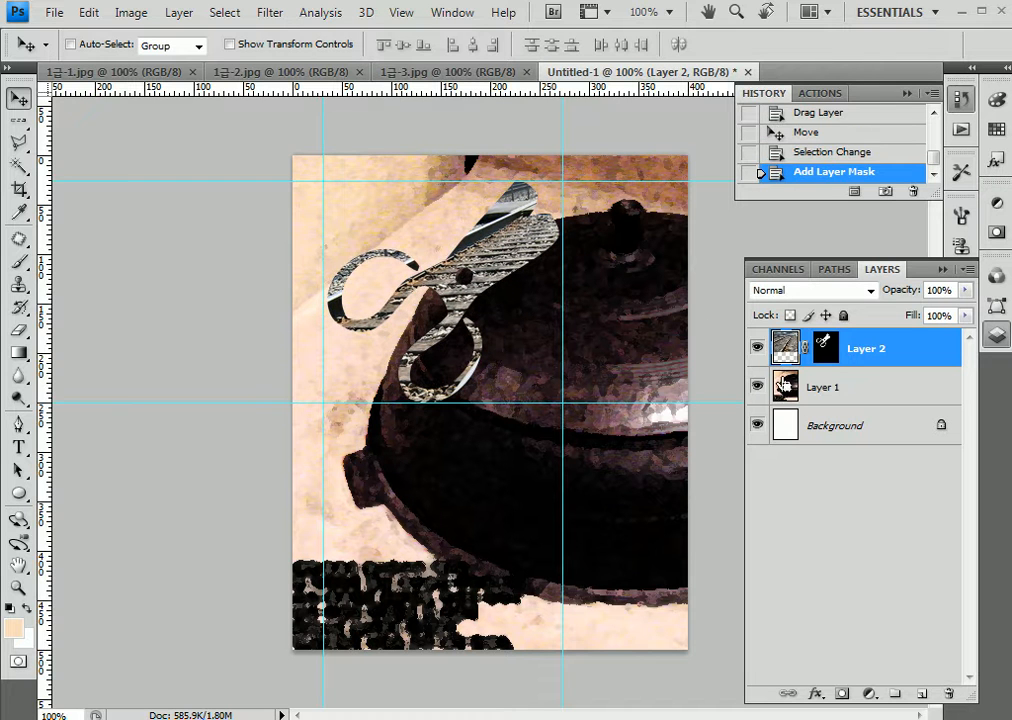
pyautogui.click(805, 348)
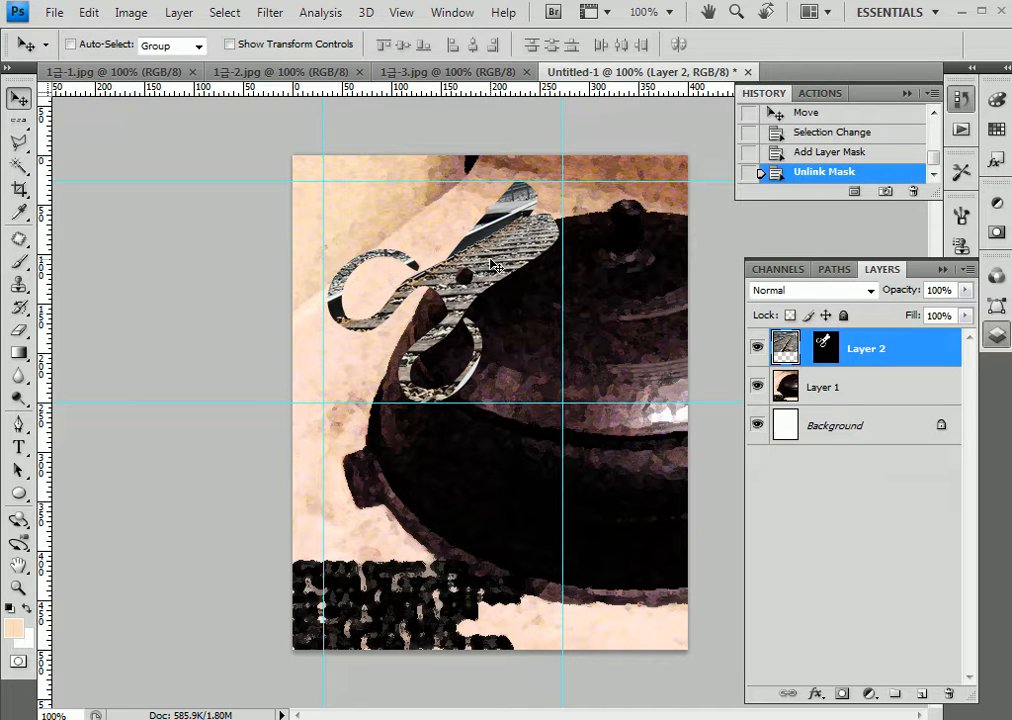
pyautogui.moveTo(497, 268); pyautogui.dragTo(517, 272)
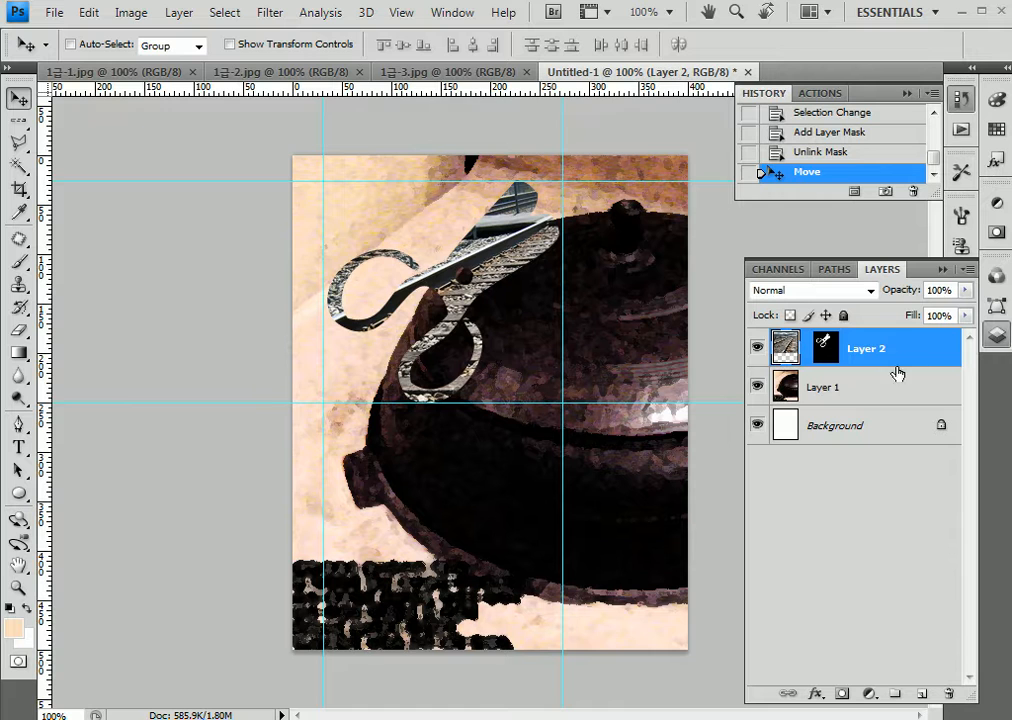
pyautogui.click(805, 348)
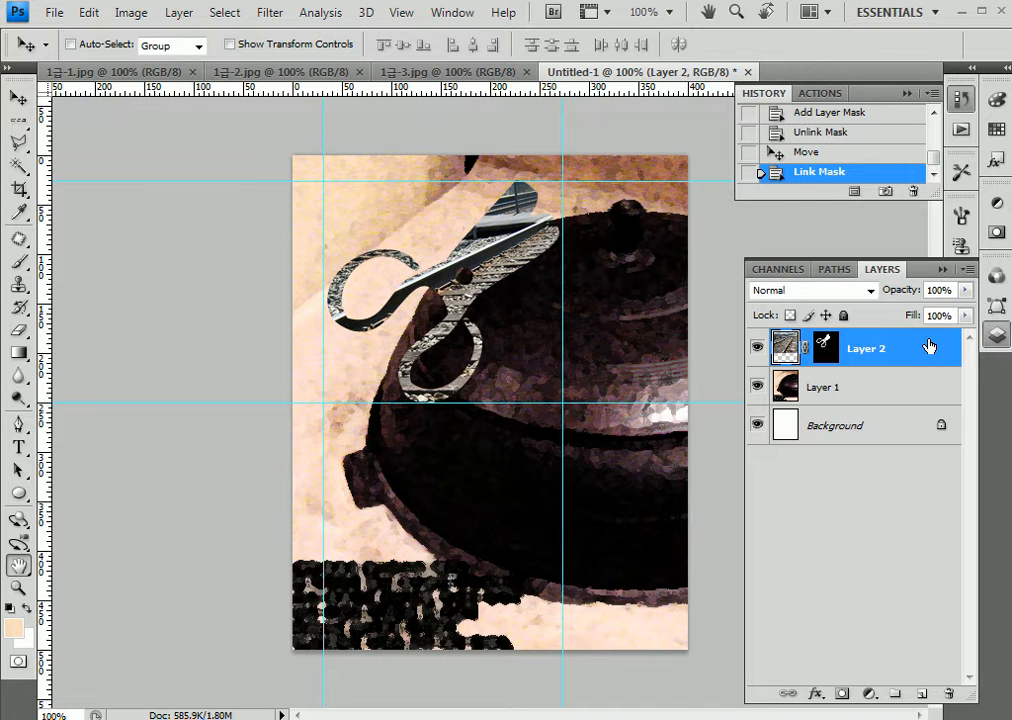
# Add a 2 px outside Stroke style to Layer 2 with Gradient as its fill type
pyautogui.doubleClick(929, 346)
pyautogui.moveTo(549, 380); pyautogui.dragTo(603, 335)
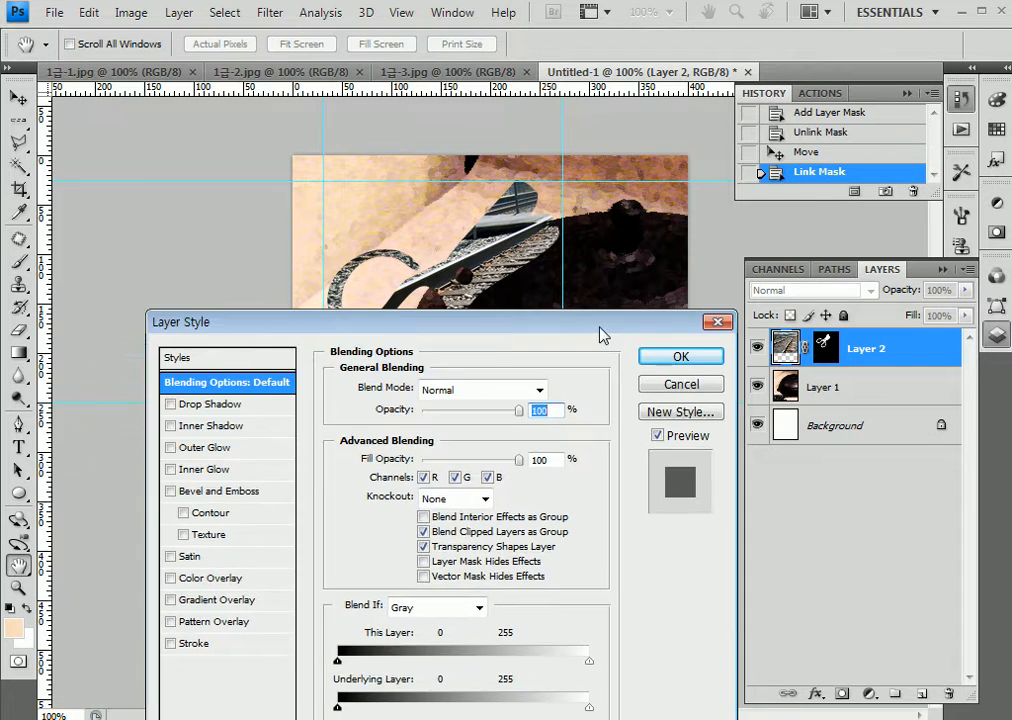
pyautogui.click(199, 648)
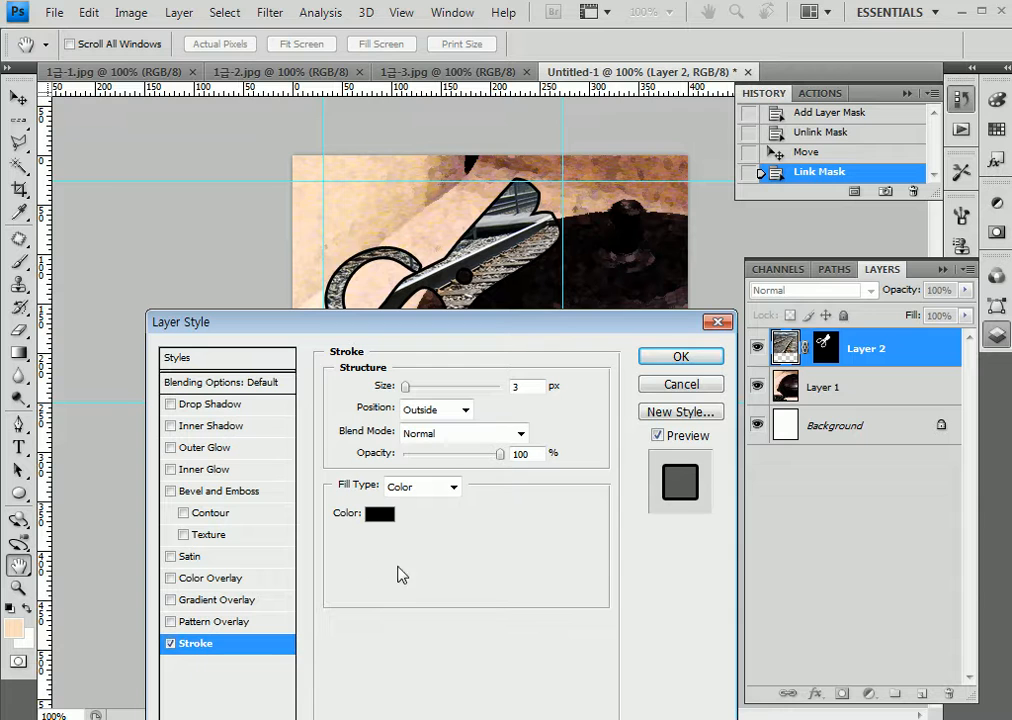
pyautogui.doubleClick(538, 386)
pyautogui.write('2')
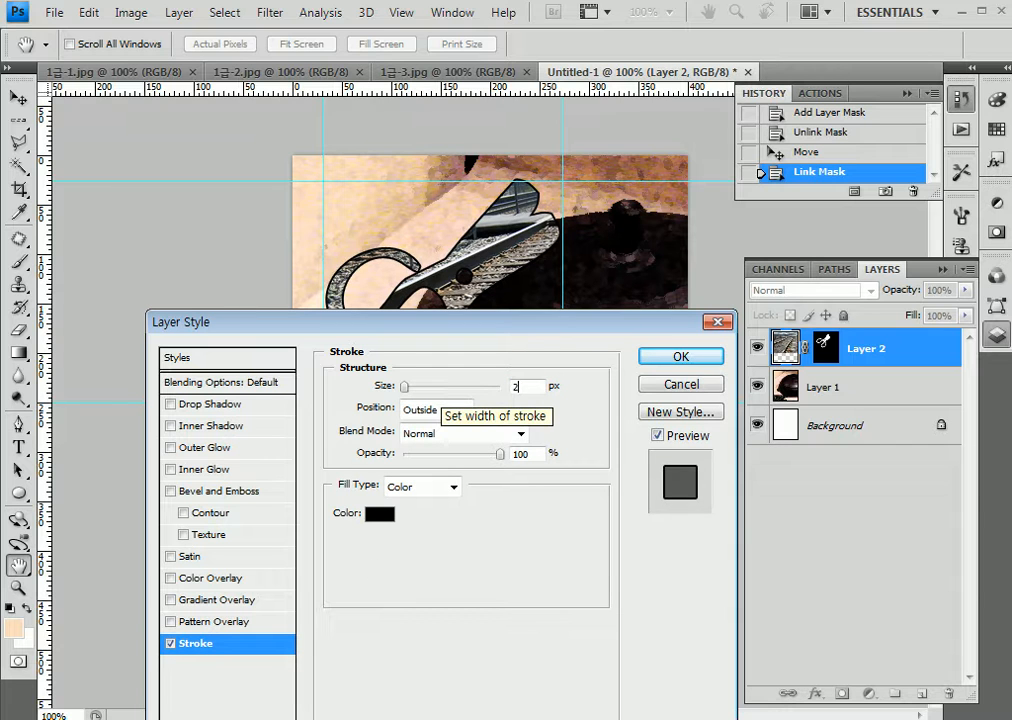
pyautogui.click(453, 487)
pyautogui.click(440, 524)
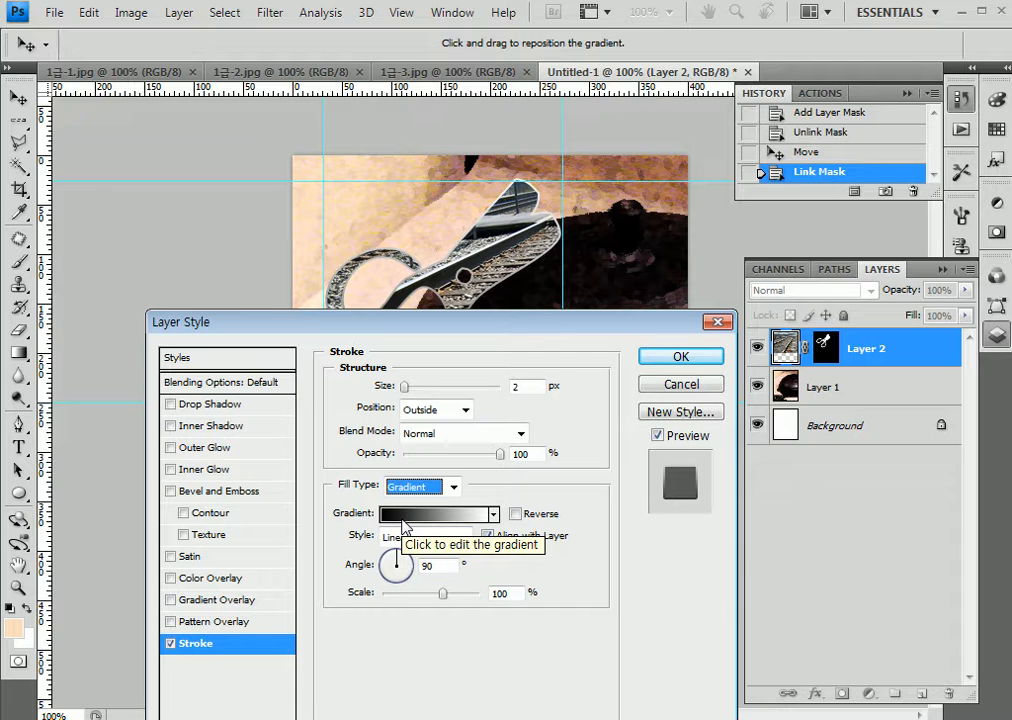
# Change the start colour stop of the stroke gradient to white
pyautogui.click(404, 515)
pyautogui.click(366, 486)
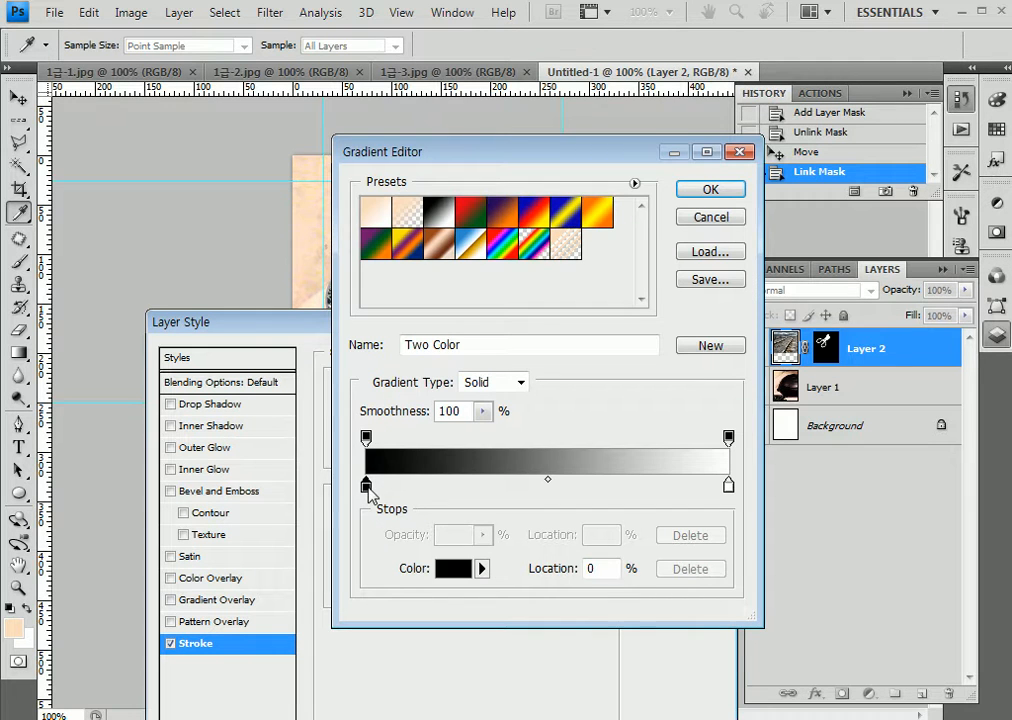
pyautogui.click(459, 569)
pyautogui.click(316, 219)
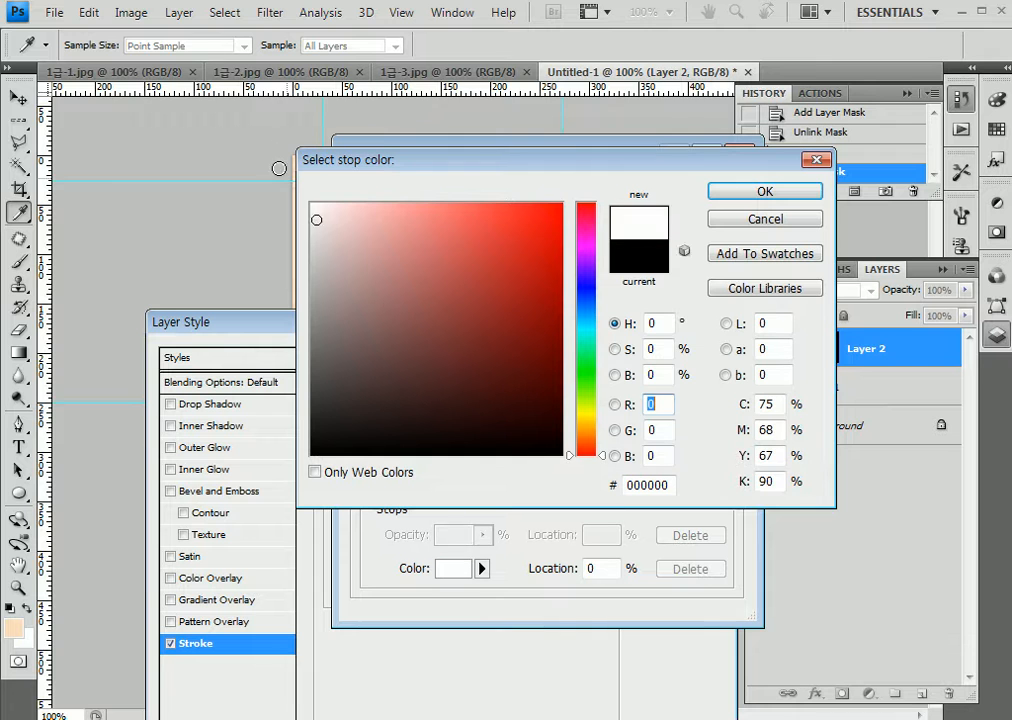
pyautogui.click(764, 191)
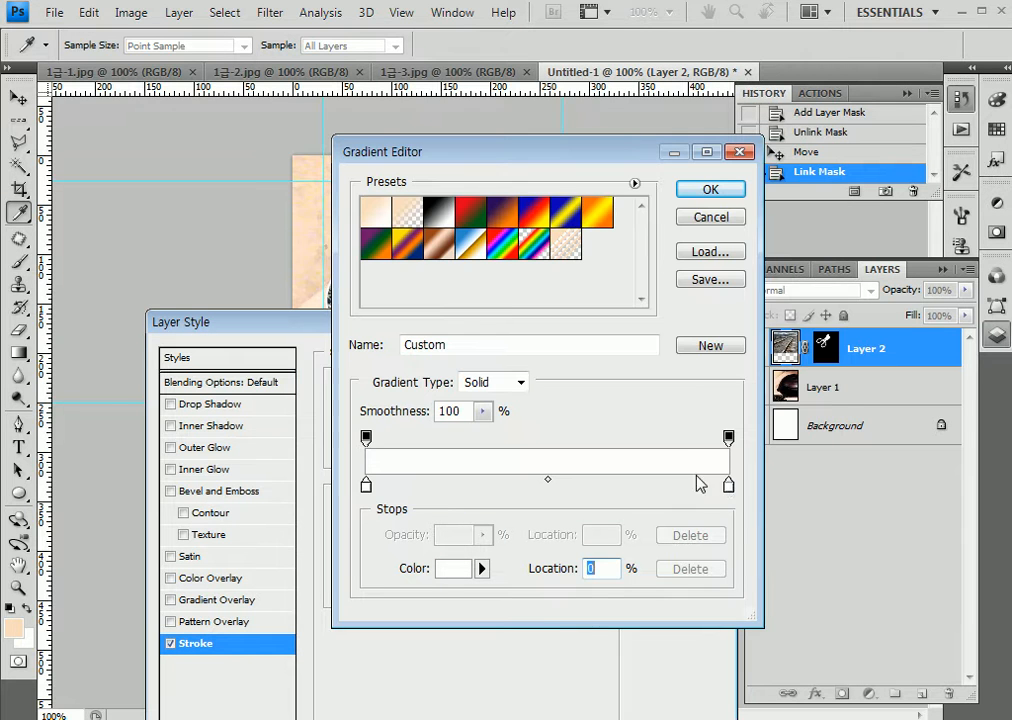
# Set the end colour stop of the stroke gradient to ff0000 and accept the edited gradient
pyautogui.click(728, 485)
pyautogui.click(459, 570)
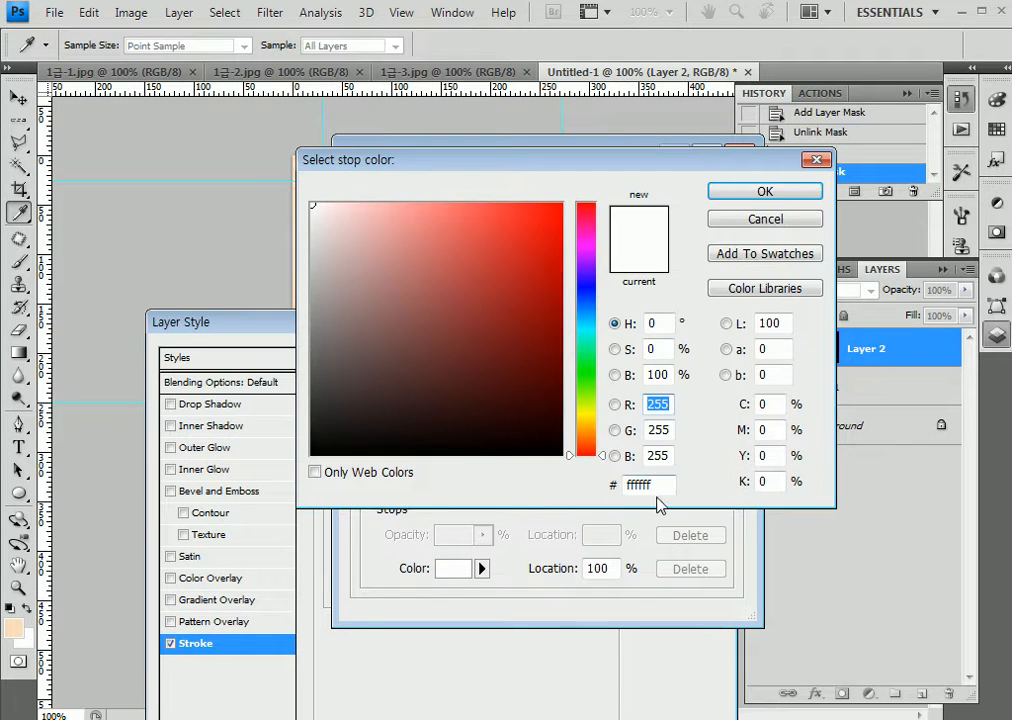
pyautogui.click(662, 489)
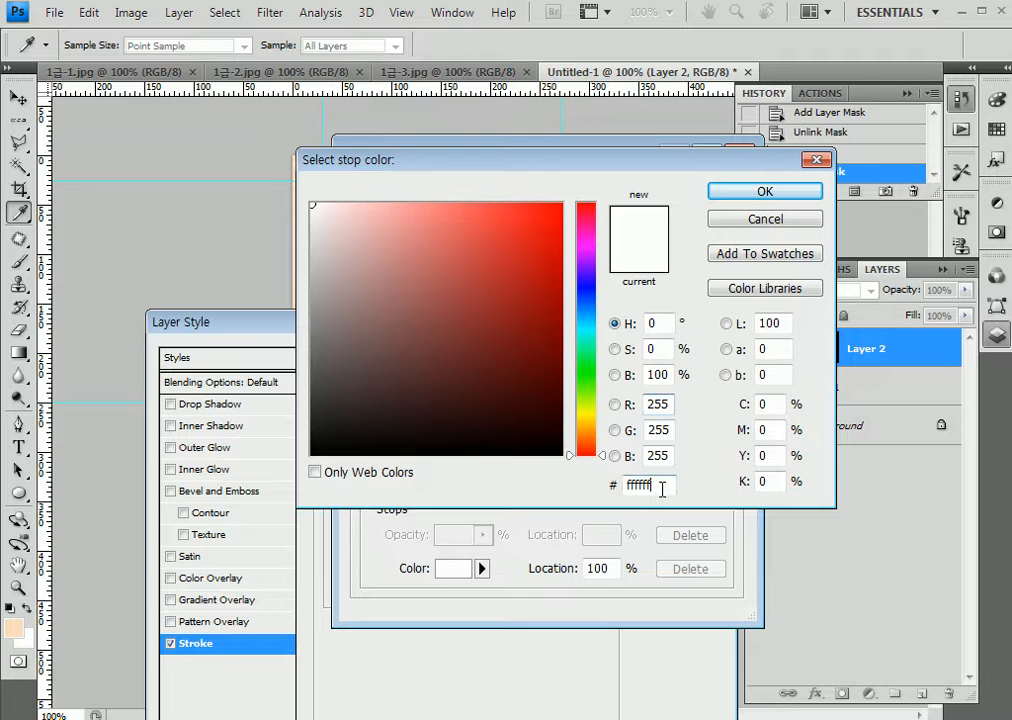
pyautogui.moveTo(634, 488); pyautogui.dragTo(627, 486)
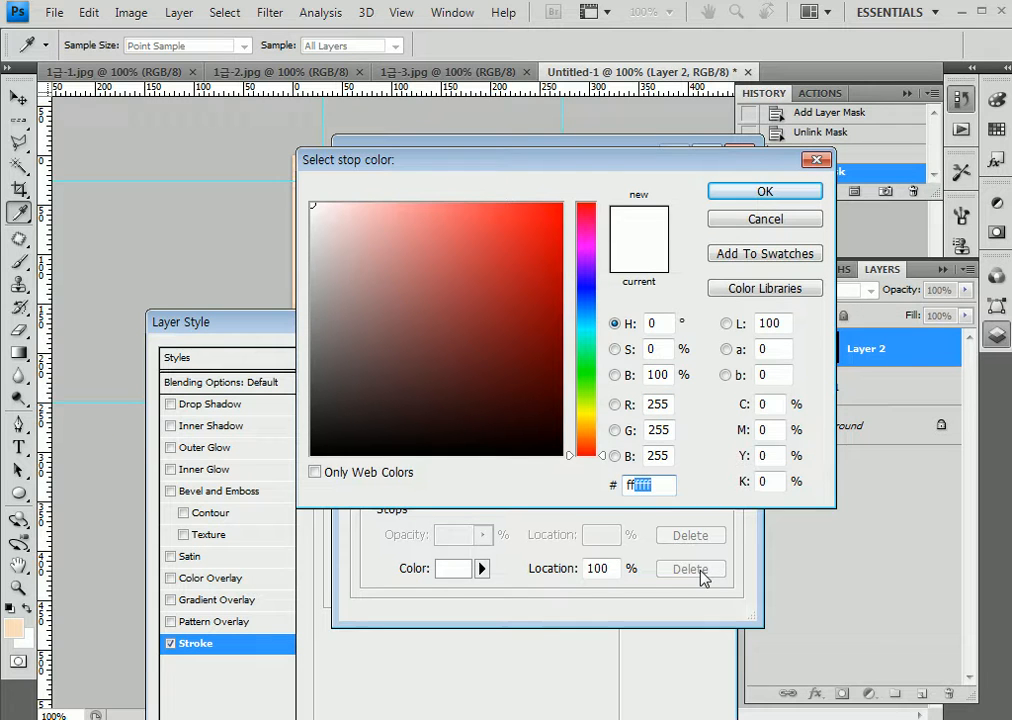
pyautogui.write('ff0000')
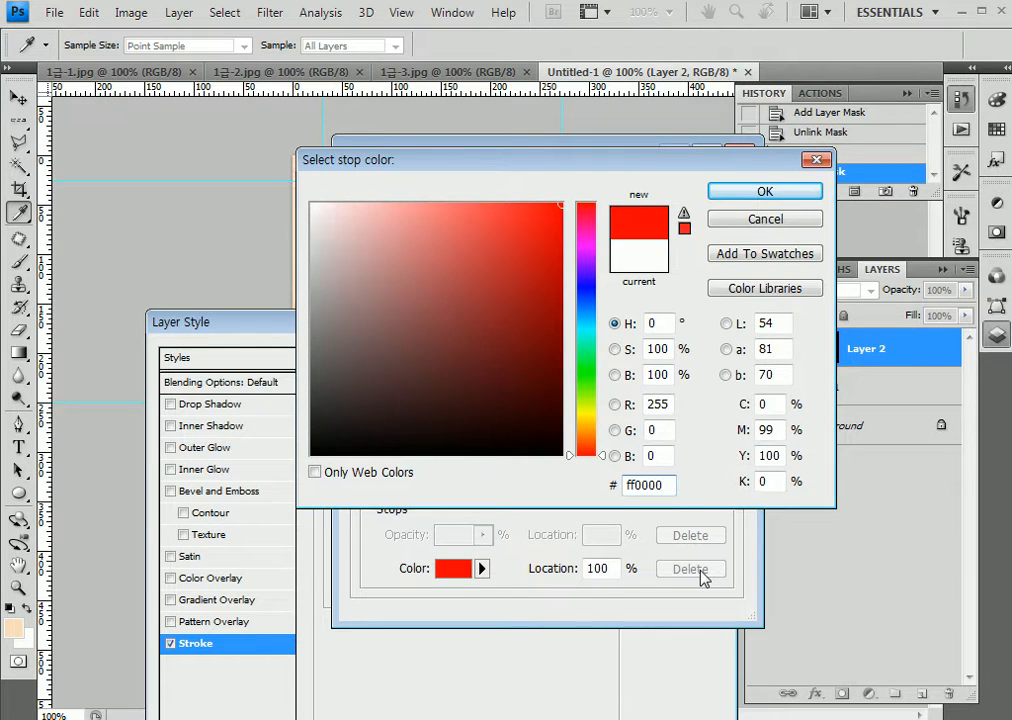
pyautogui.click(778, 197)
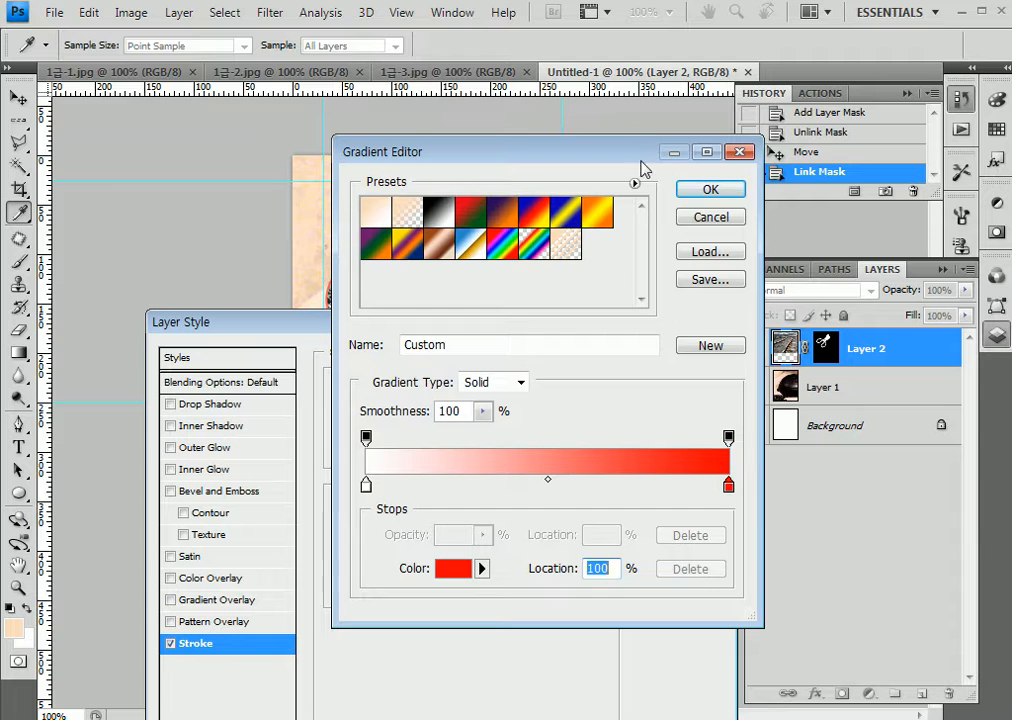
pyautogui.click(694, 190)
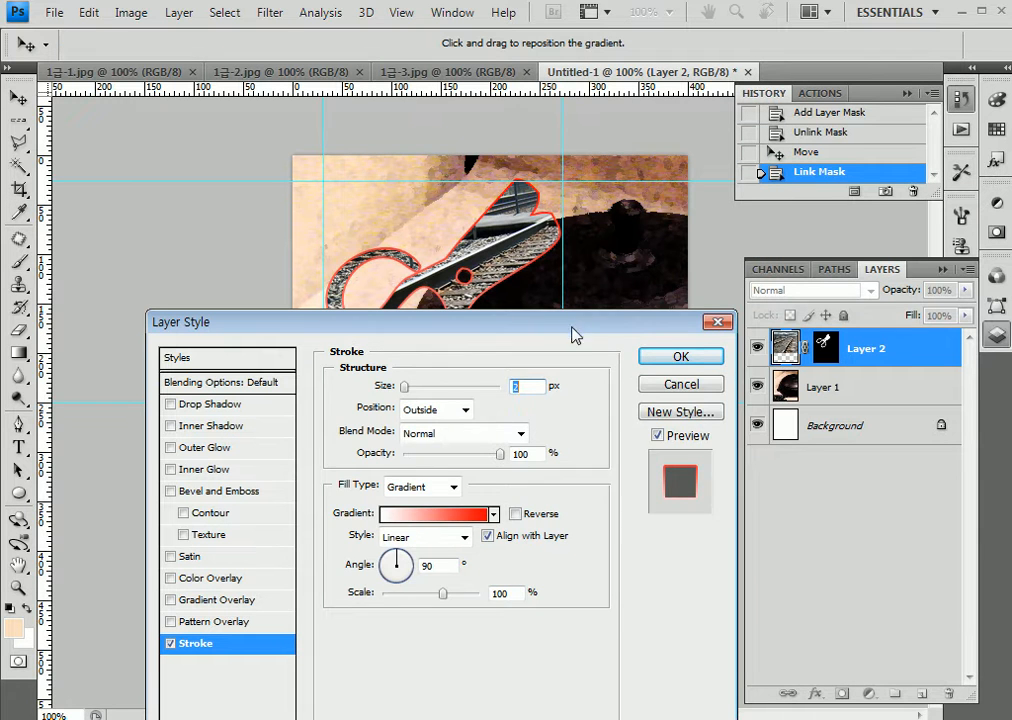
# Add an Inner Shadow with the default settings to Layer 2 and apply the layer style
pyautogui.moveTo(575, 331); pyautogui.dragTo(609, 452)
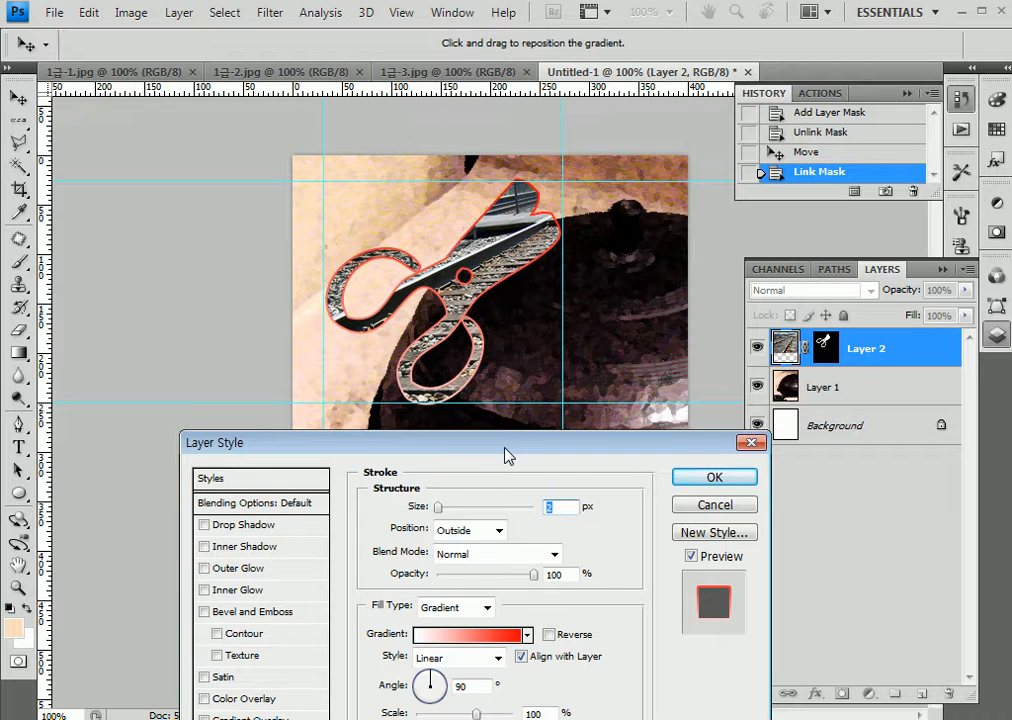
pyautogui.moveTo(507, 456); pyautogui.dragTo(613, 403)
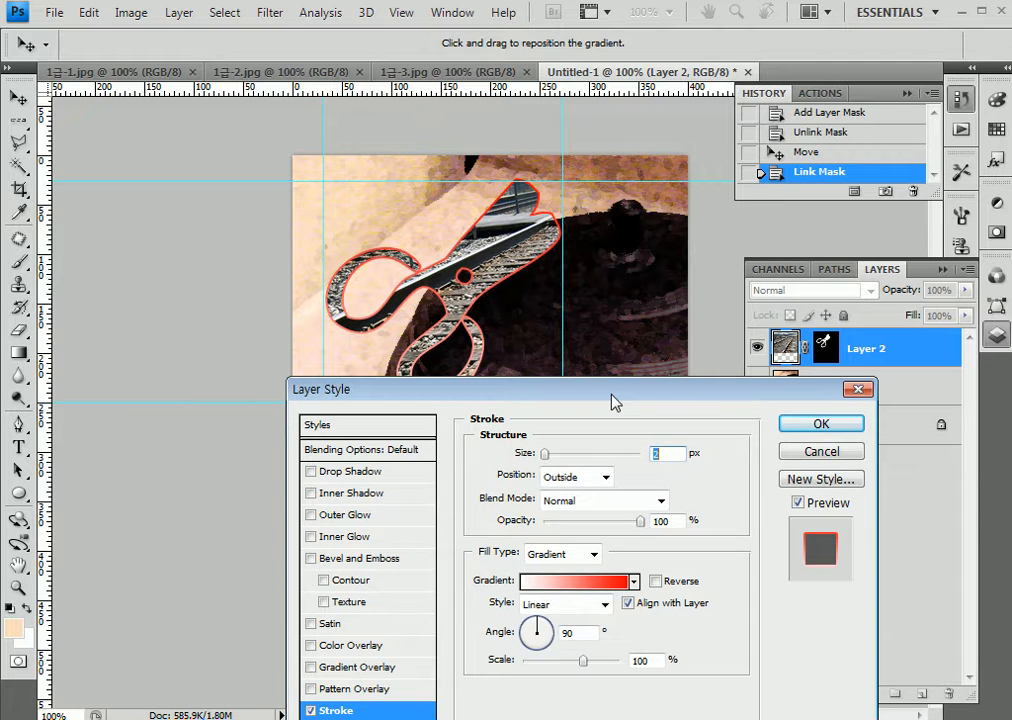
pyautogui.click(366, 495)
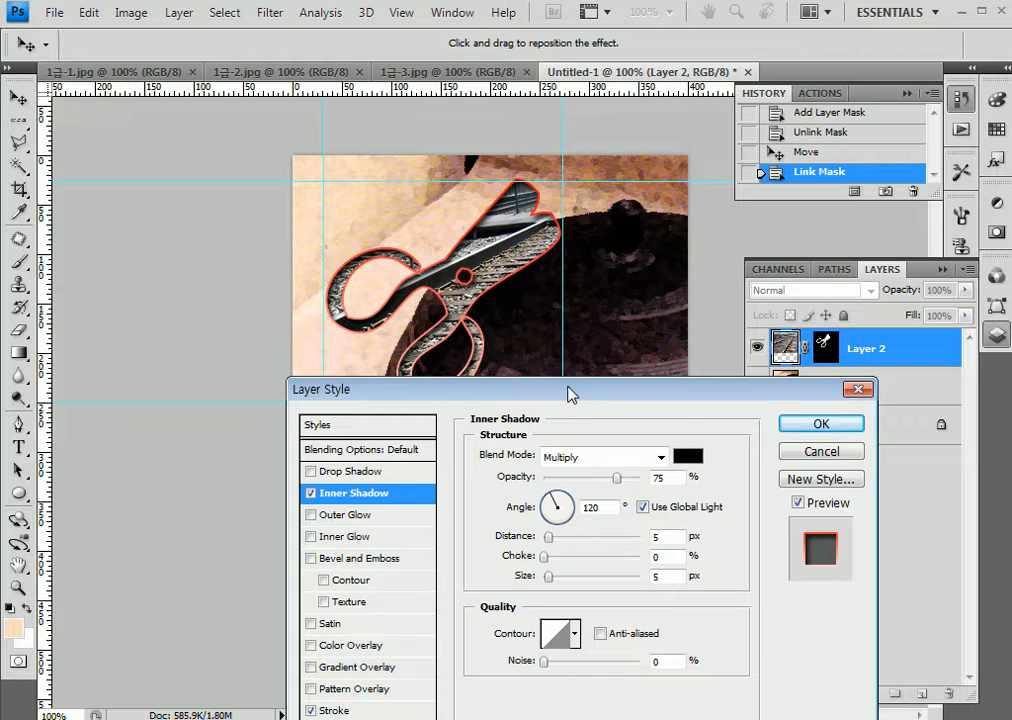
pyautogui.moveTo(568, 393); pyautogui.dragTo(564, 416)
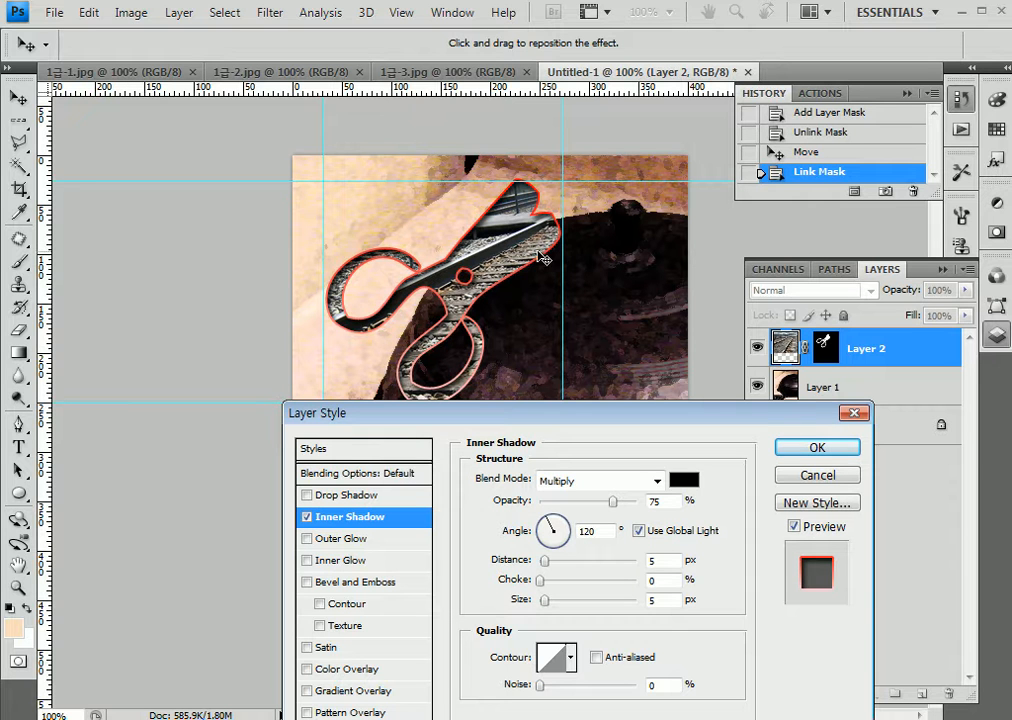
pyautogui.click(818, 449)
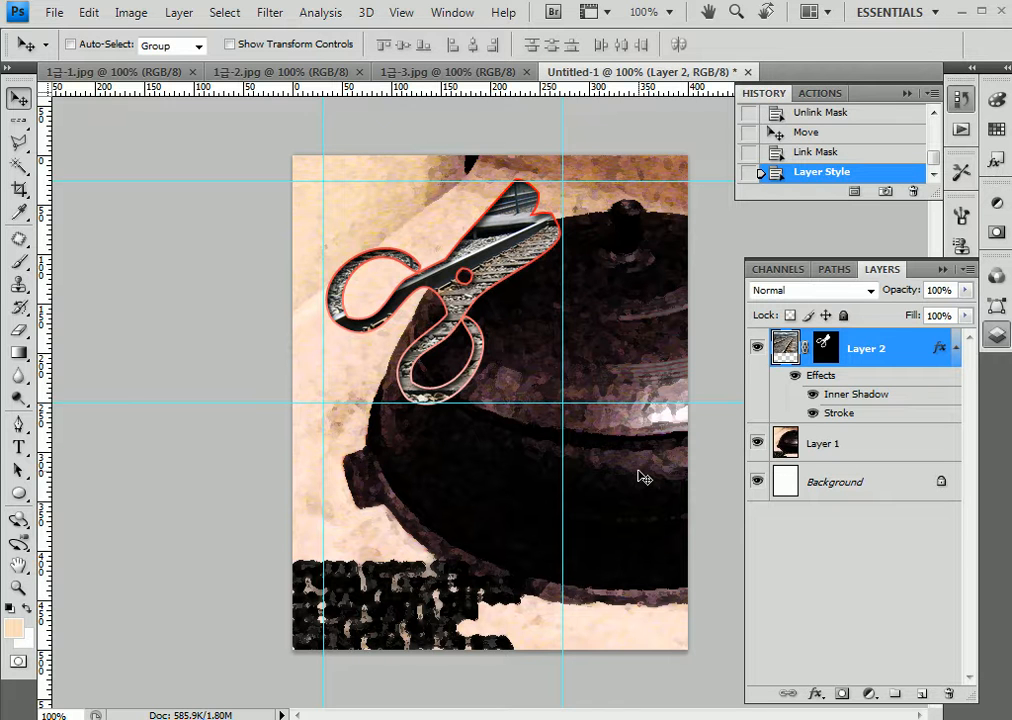
# Switch to the 1급-3.jpg document
pyautogui.click(459, 72)
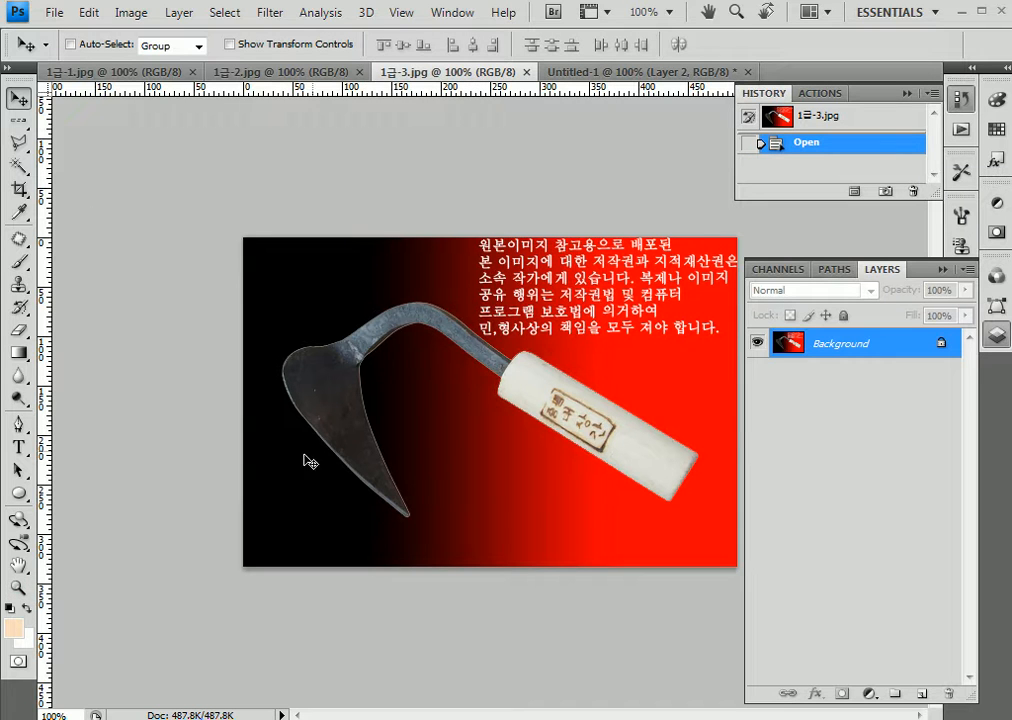
pyautogui.click(18, 588)
pyautogui.click(337, 377)
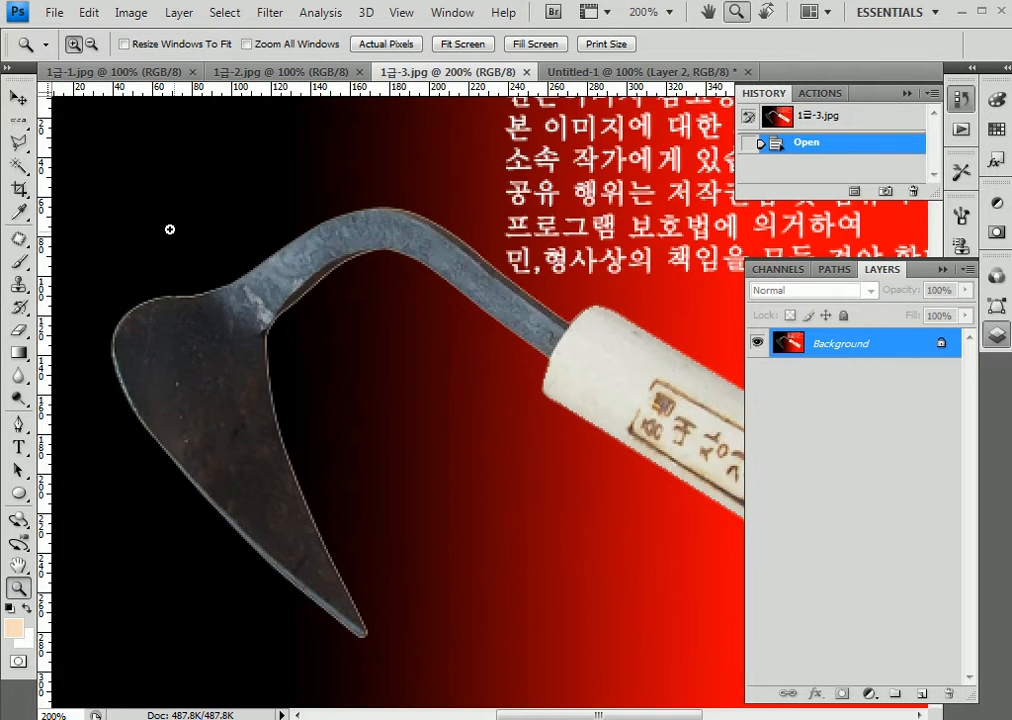
pyautogui.click(19, 143)
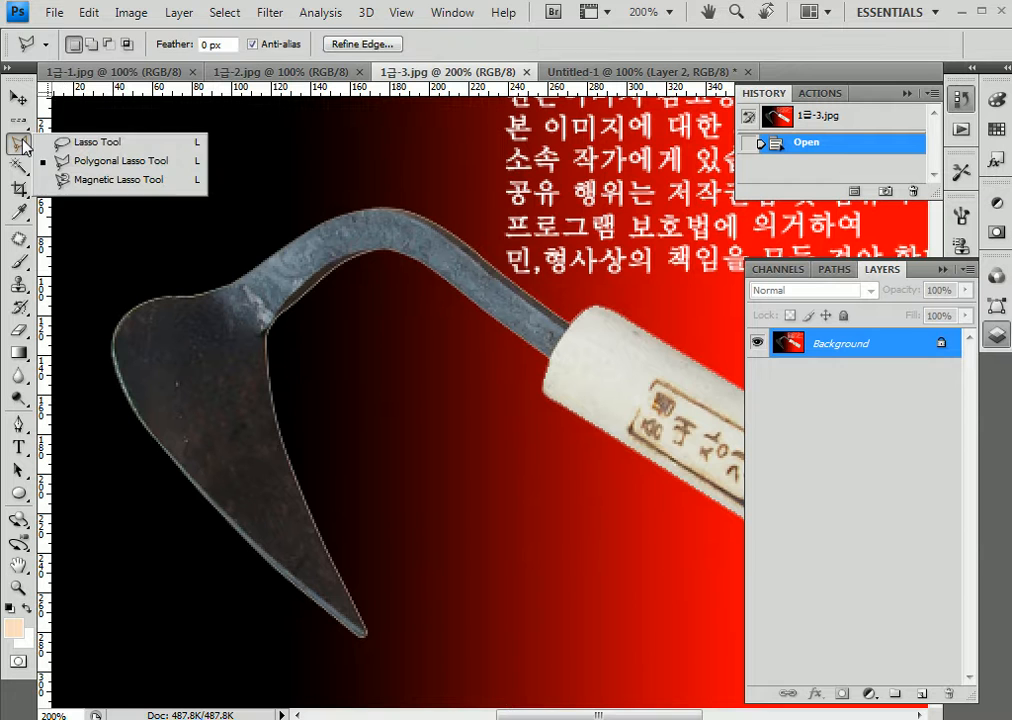
pyautogui.click(95, 161)
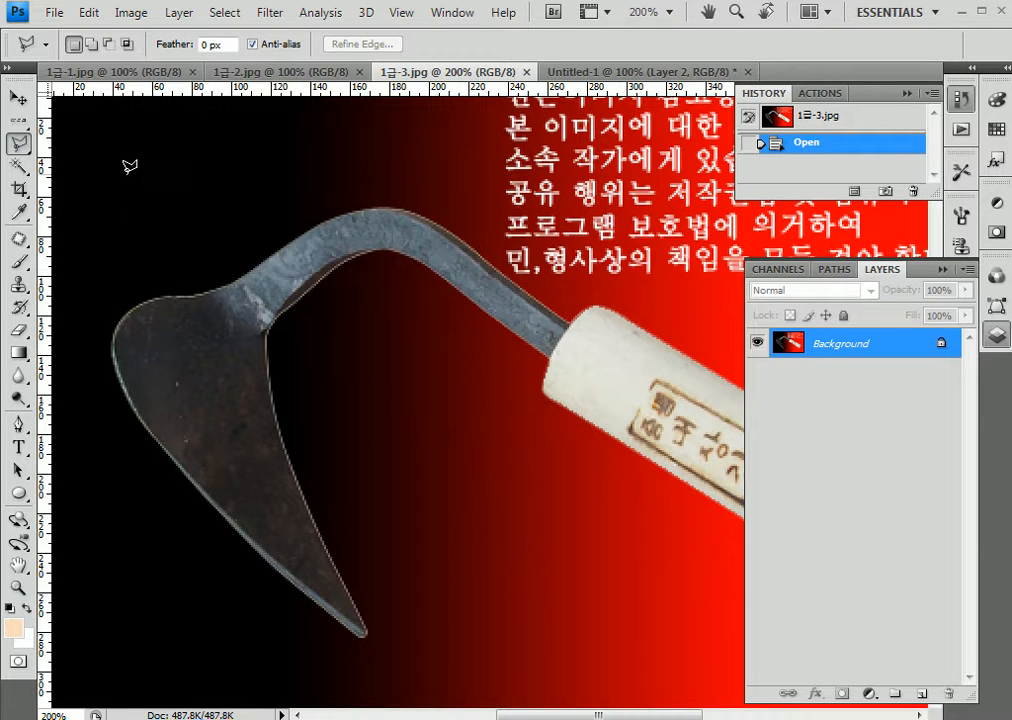
pyautogui.click(216, 283)
pyautogui.click(194, 291)
pyautogui.click(130, 302)
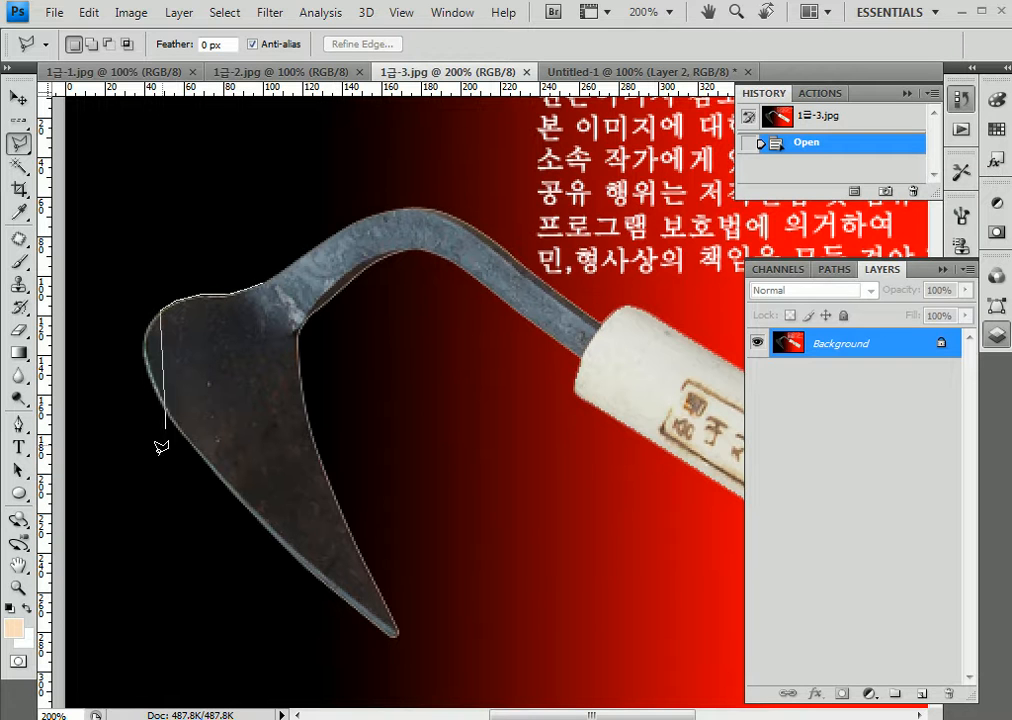
pyautogui.press('Delete')
pyautogui.press('Escape')
pyautogui.doubleClick(18, 588)
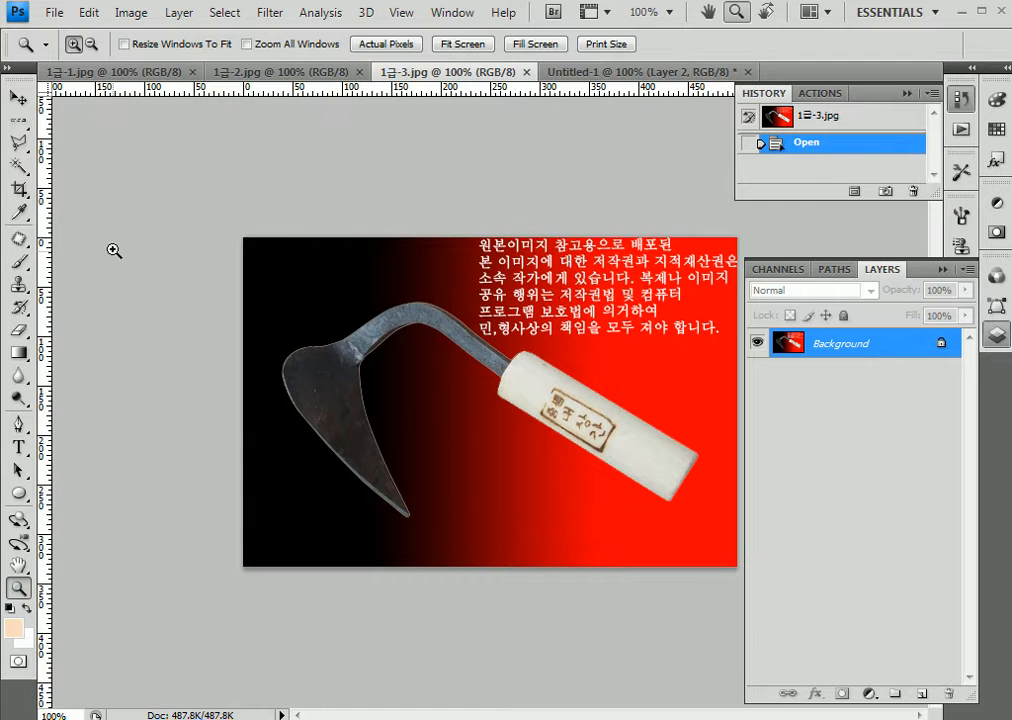
# Set the Magic Wand tolerance to 20 for selecting the sickle's gradient background
pyautogui.click(18, 165)
pyautogui.click(336, 278)
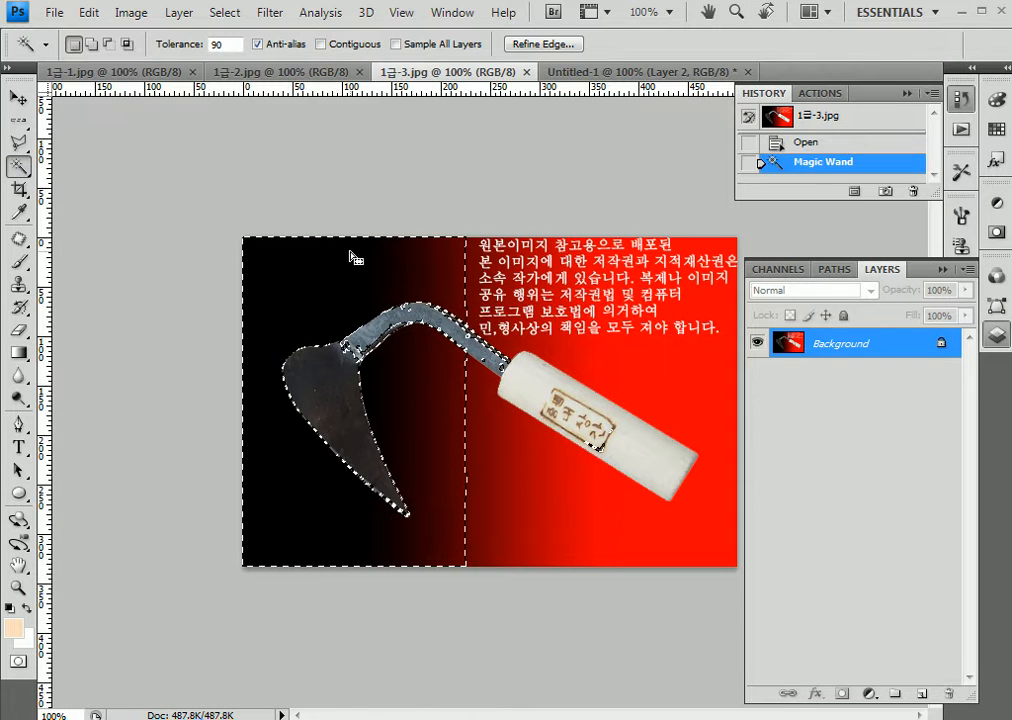
pyautogui.click(226, 44)
pyautogui.write('20')
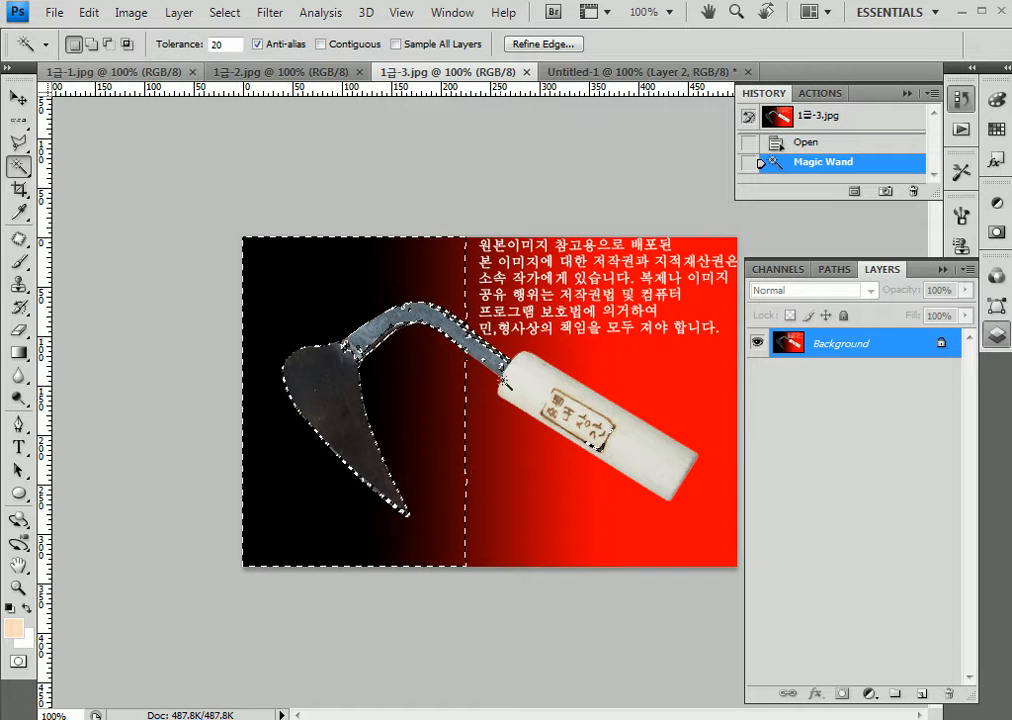
# Try Magic Wand selections on the red parts of the gradient around the sickle's handle
pyautogui.click(540, 533)
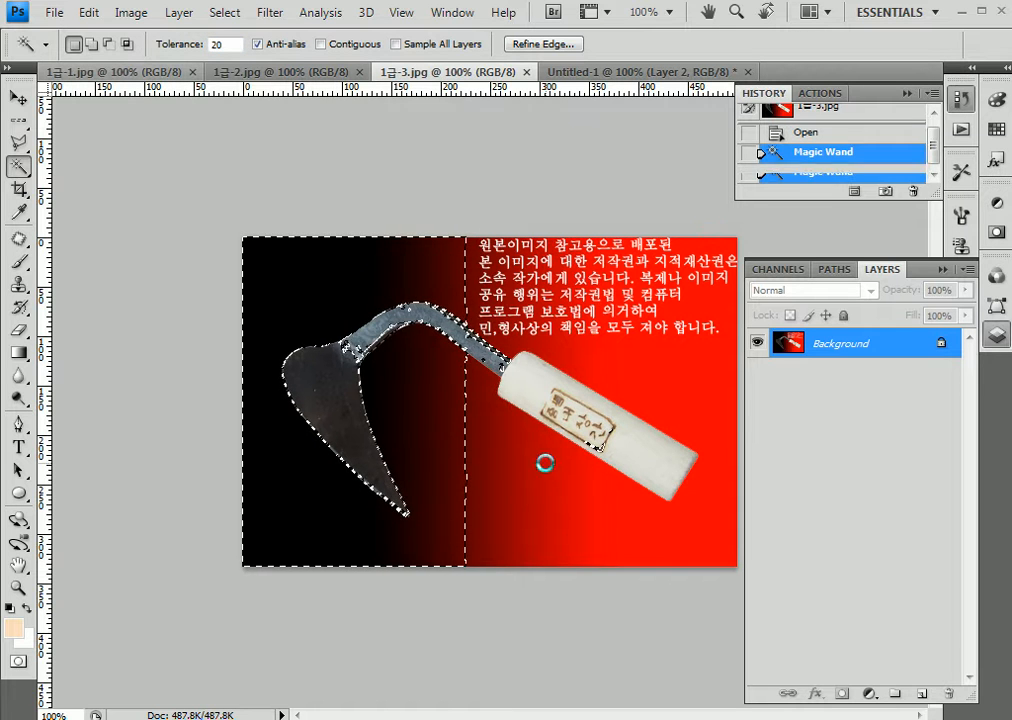
pyautogui.click(655, 378)
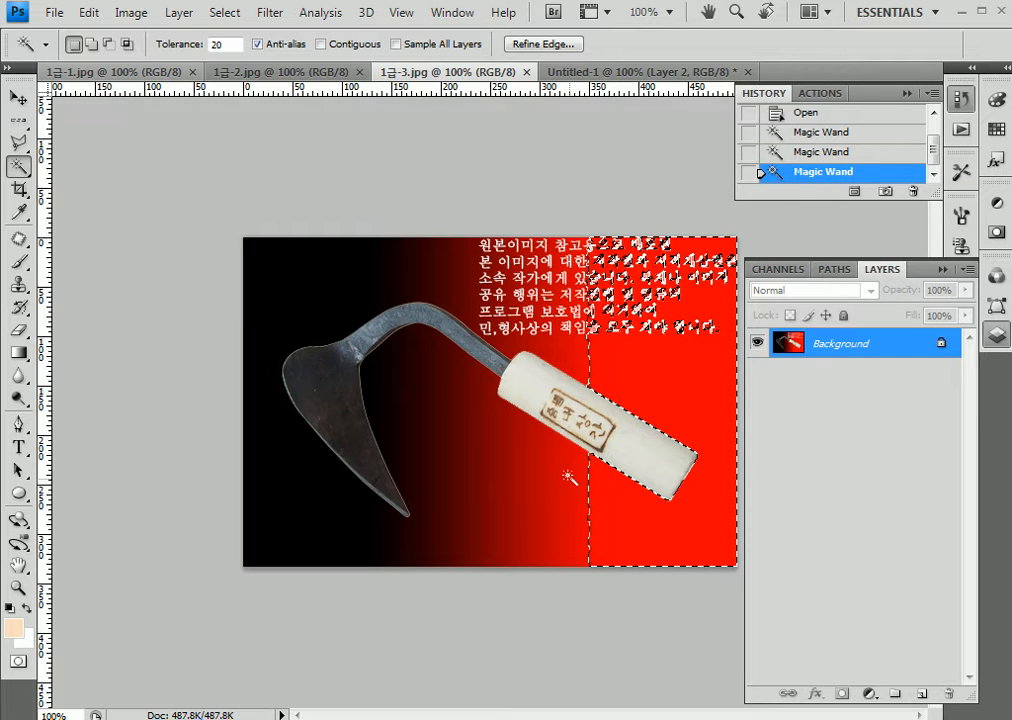
pyautogui.click(530, 555)
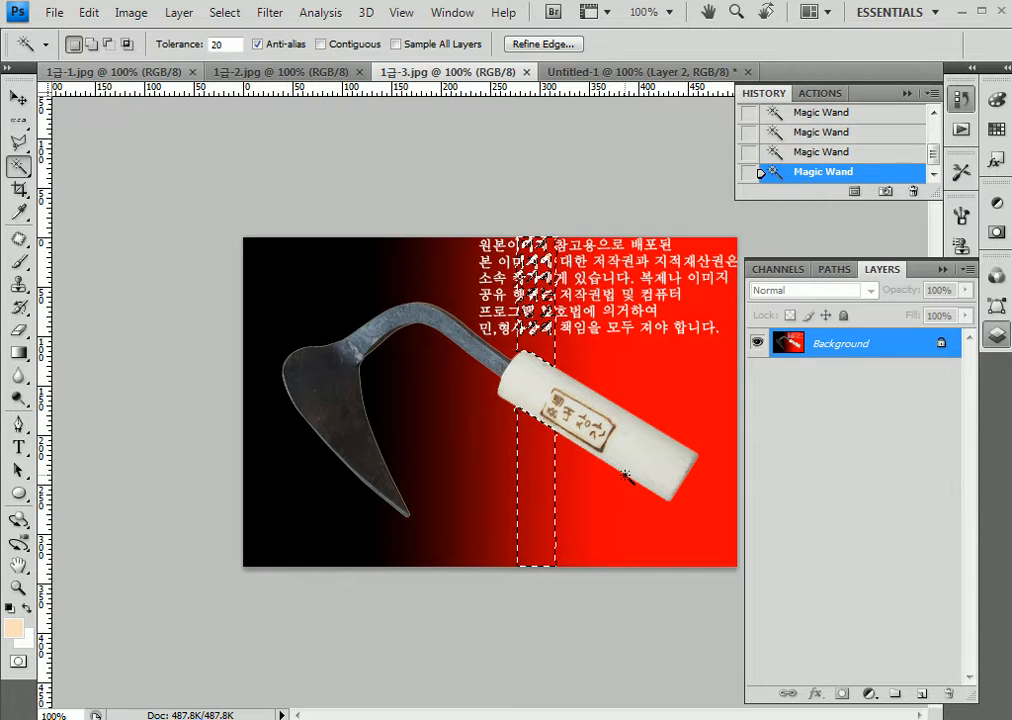
# Duplicate the Background layer and clear the two brightest red areas around the handle from the copy
pyautogui.moveTo(863, 352); pyautogui.dragTo(922, 700)
pyautogui.click(705, 395)
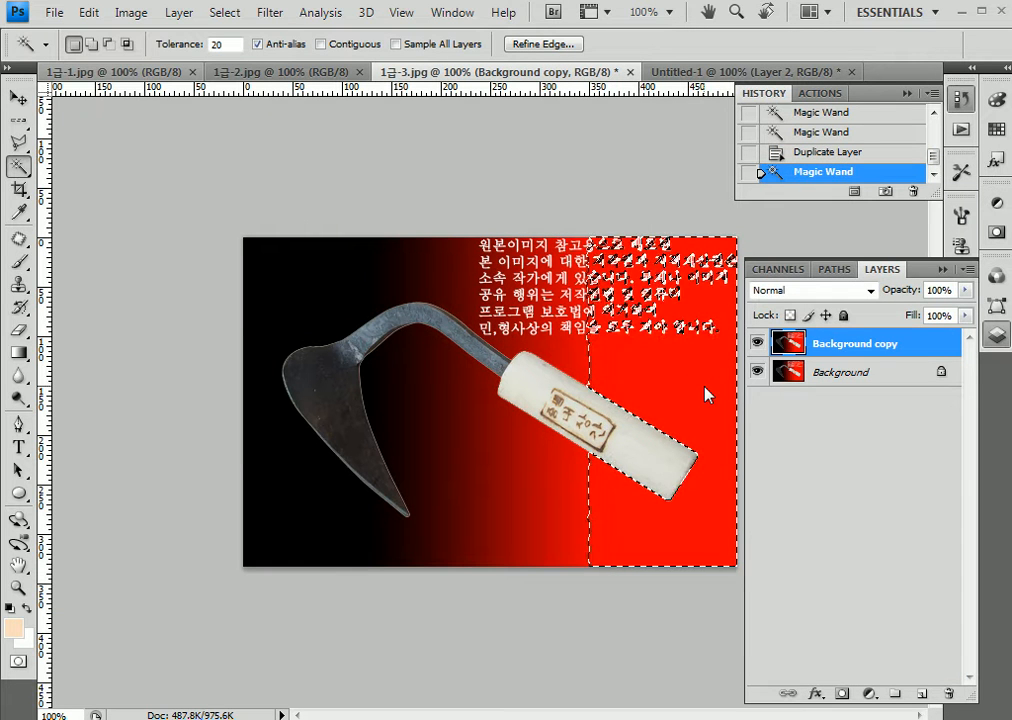
pyautogui.press('Delete')
pyautogui.click(572, 342)
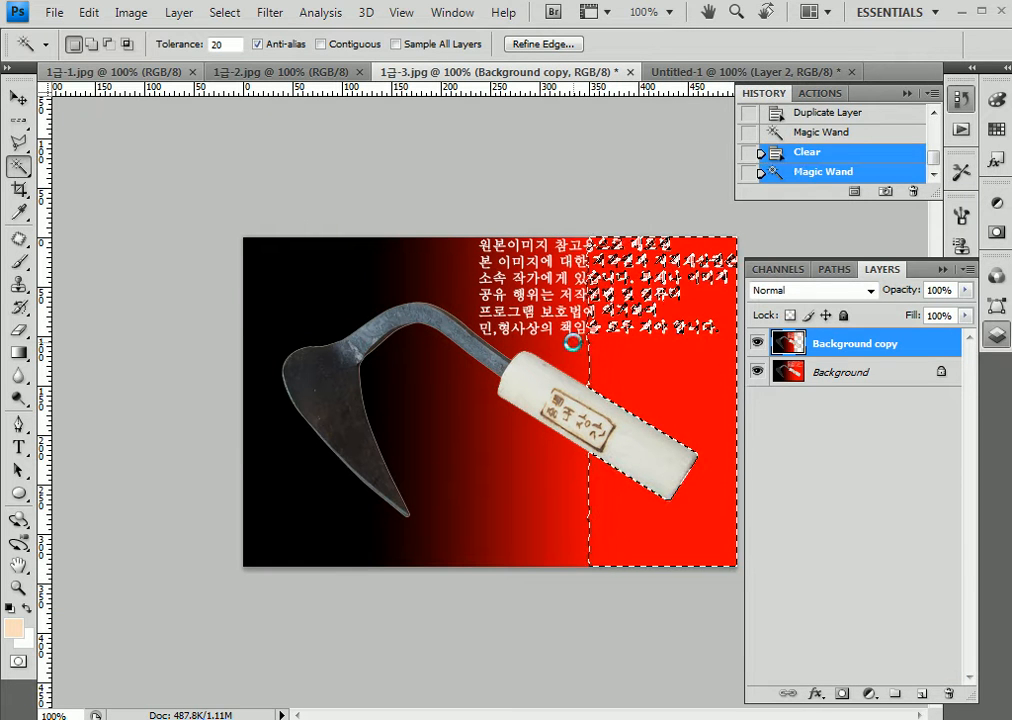
pyautogui.press('Delete')
# Hide the original Background layer and make Background copy the active layer
pyautogui.click(830, 372)
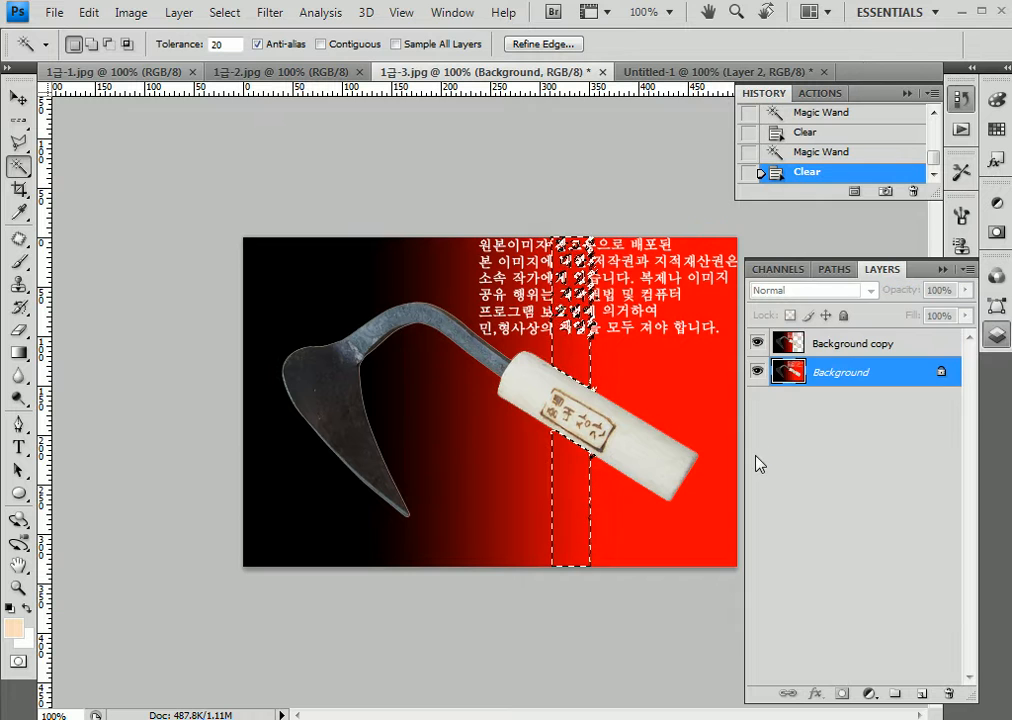
pyautogui.click(758, 373)
pyautogui.click(800, 347)
# Select and clear the red bands around the front of the handle with the Magic Wand, including the thin leftover strip
pyautogui.click(537, 350)
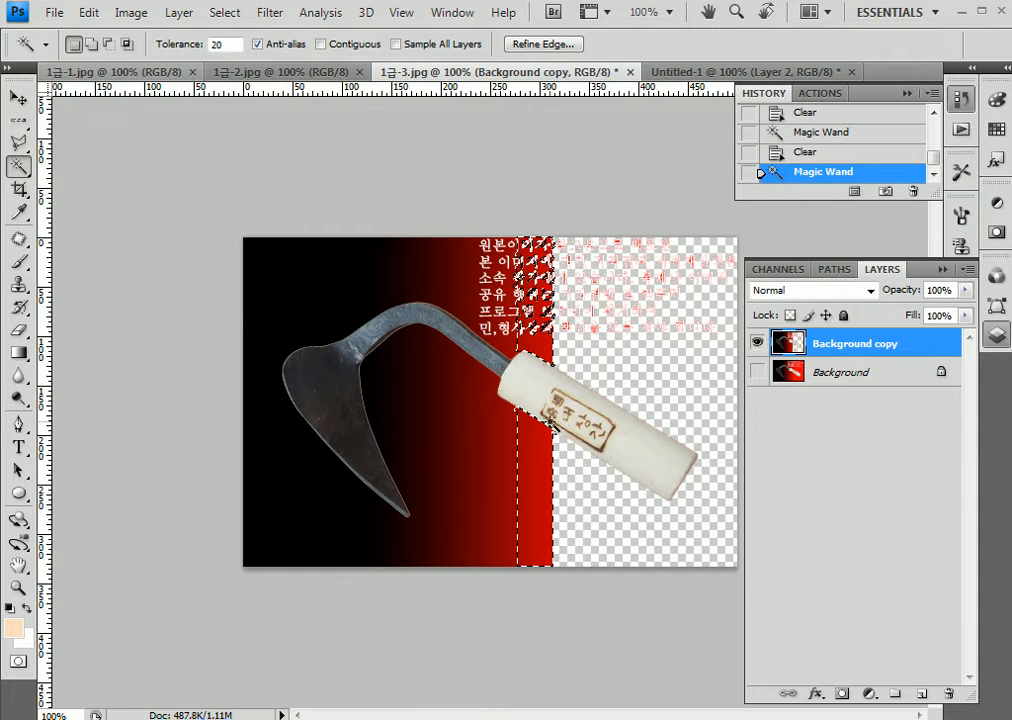
pyautogui.press('Delete')
pyautogui.click(506, 483)
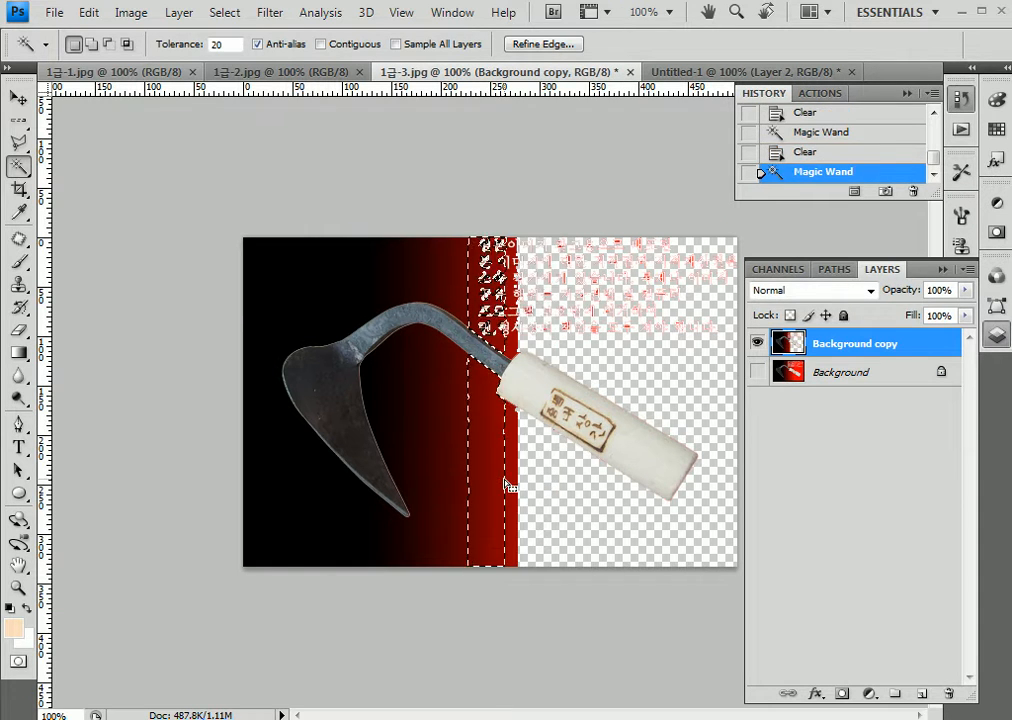
pyautogui.press('Delete')
pyautogui.click(511, 470)
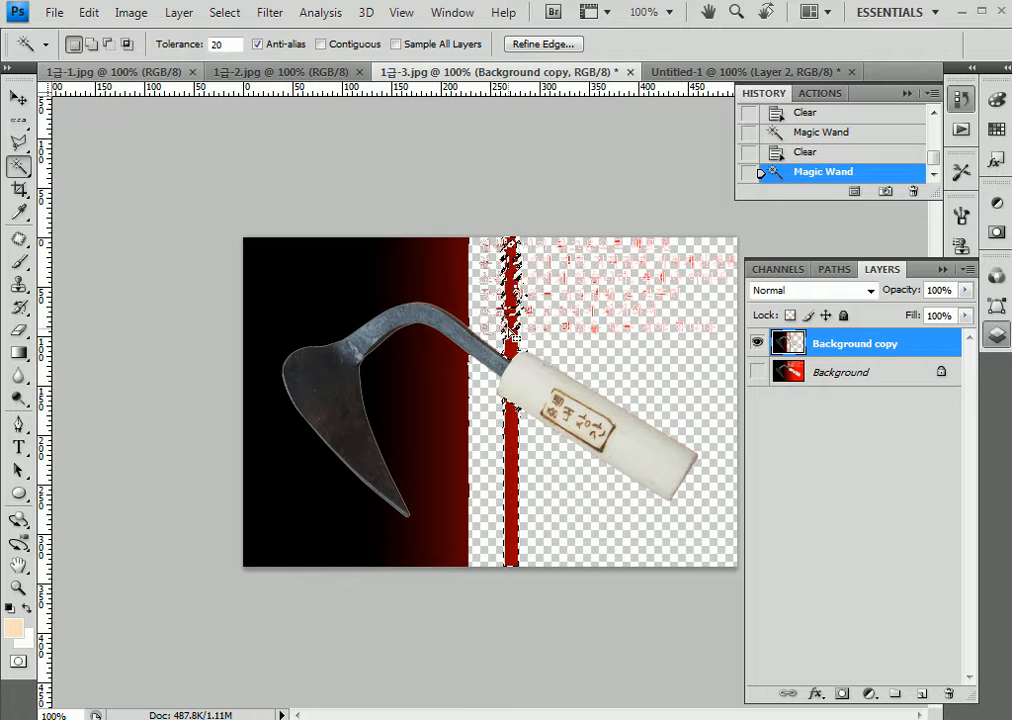
pyautogui.press('Delete')
# Clear the dark red bands and the black area around the sickle's neck and blade, and deselect
pyautogui.click(468, 459)
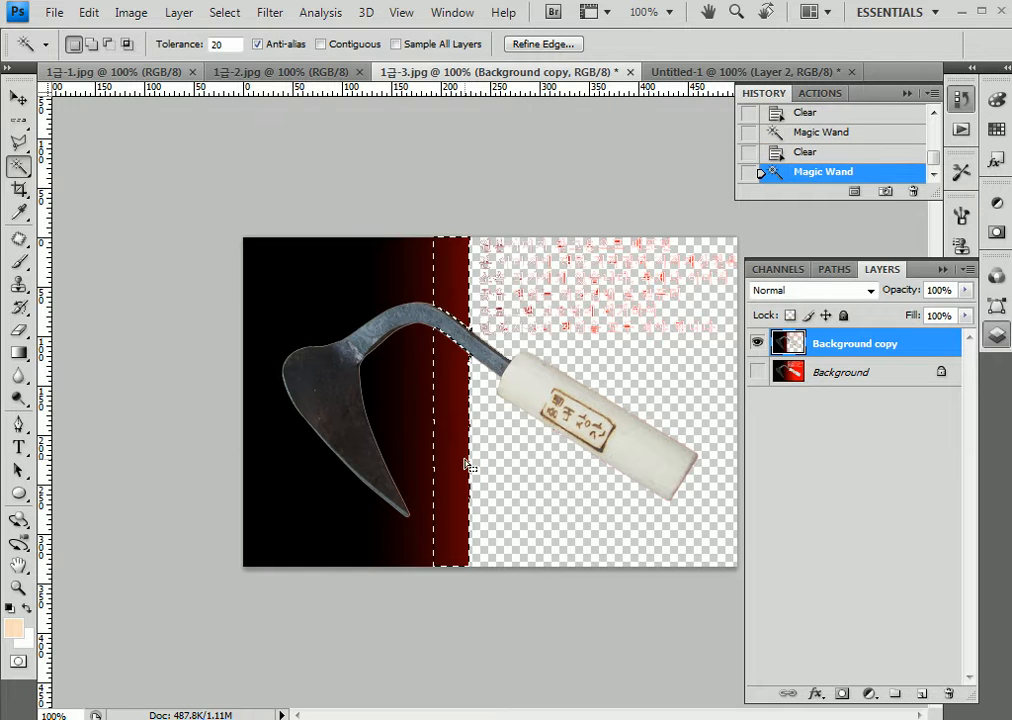
pyautogui.press('Delete')
pyautogui.click(431, 420)
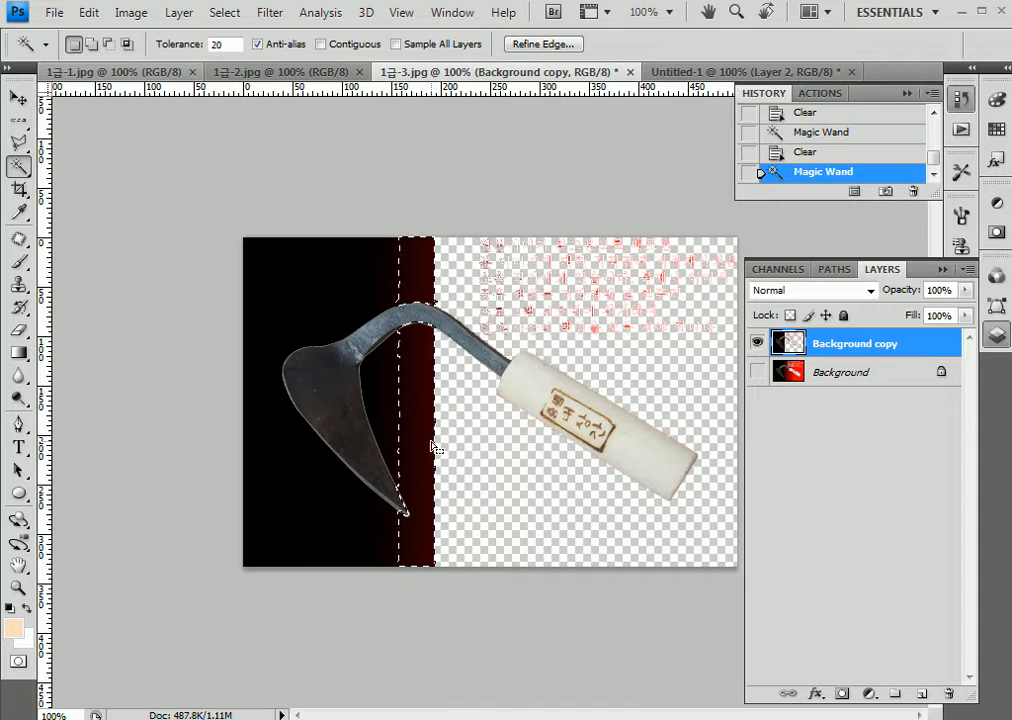
pyautogui.press('Delete')
pyautogui.click(393, 312)
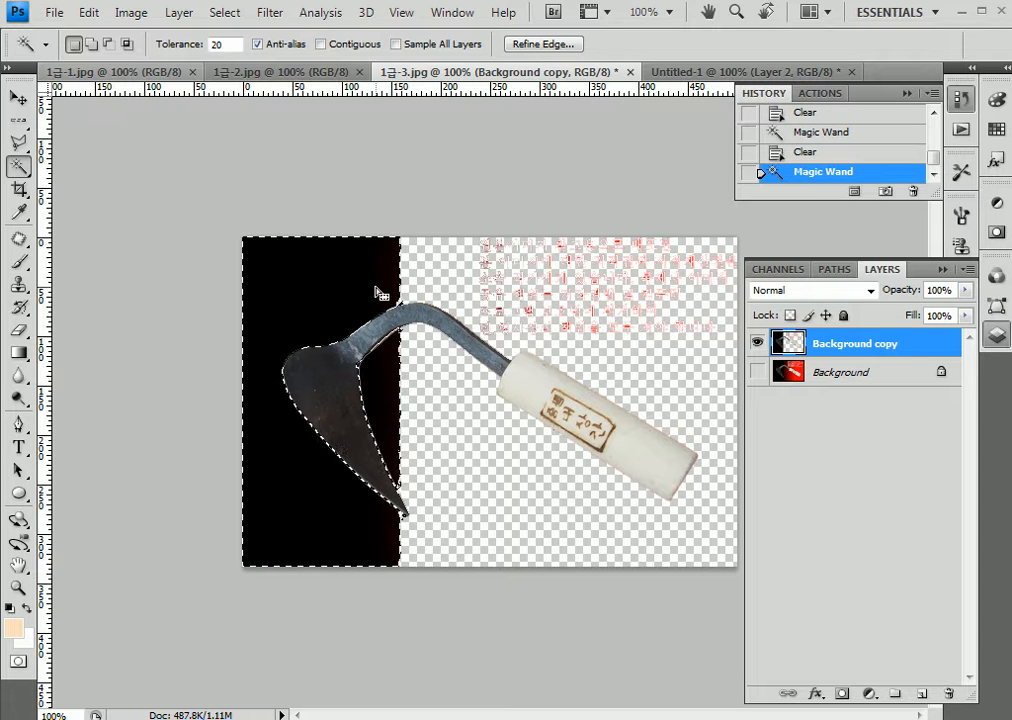
pyautogui.press('Delete')
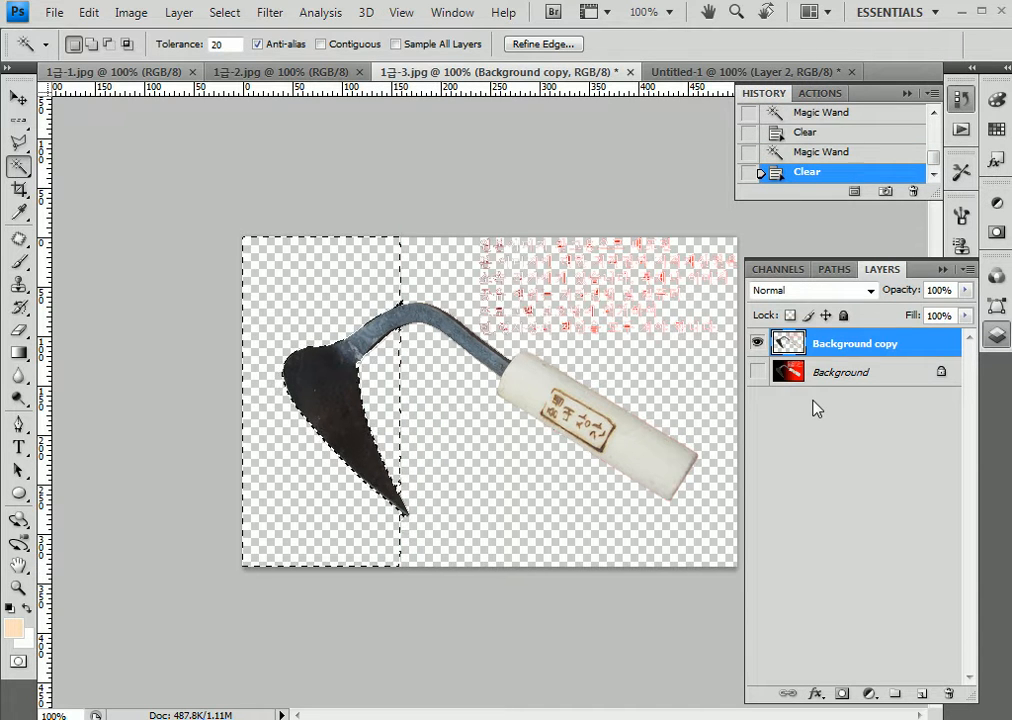
pyautogui.hotkey('ctrl', 'd')
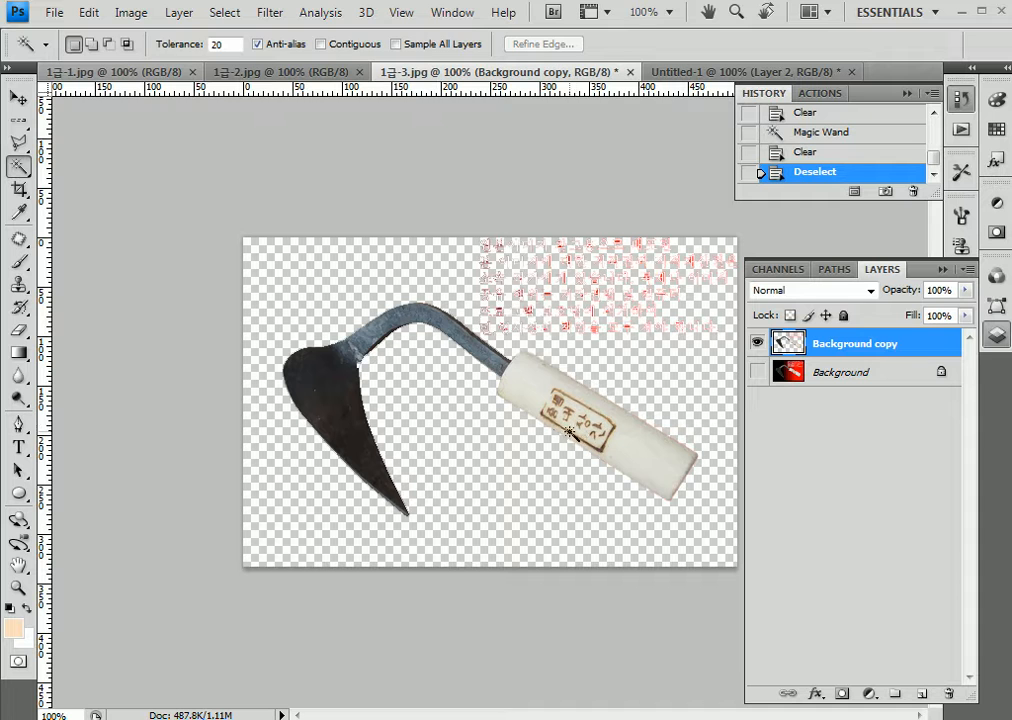
# Move the cut-out sickle from 1급-3.jpg into the Untitled-1 document as a new layer
pyautogui.press('v')
pyautogui.moveTo(454, 341); pyautogui.dragTo(454, 331)
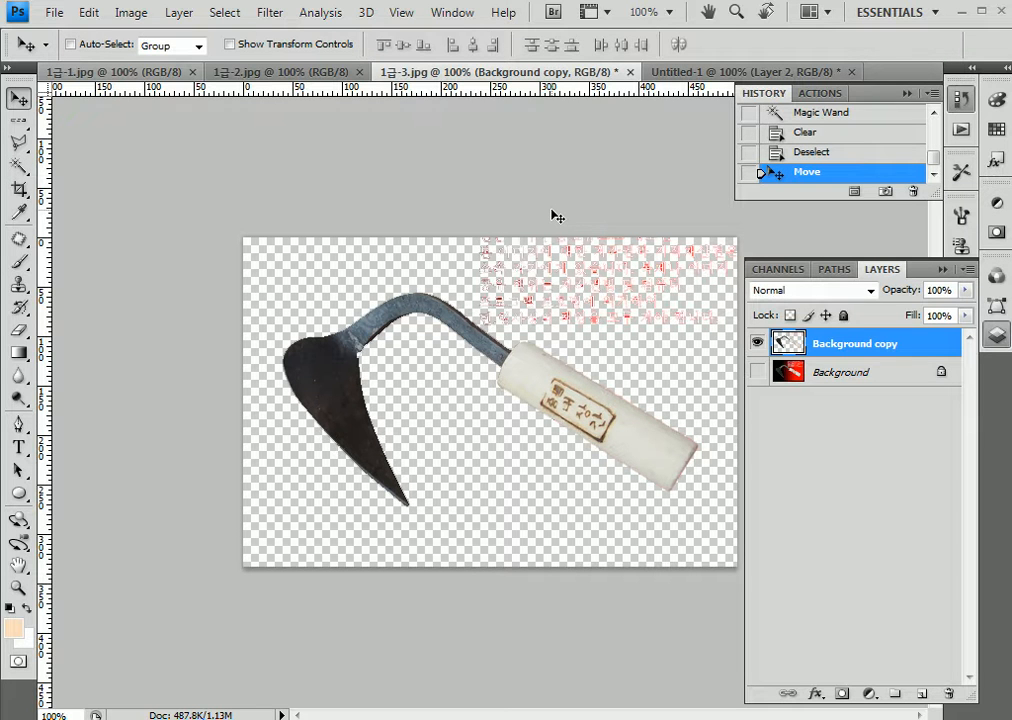
pyautogui.moveTo(557, 293); pyautogui.dragTo(604, 346)
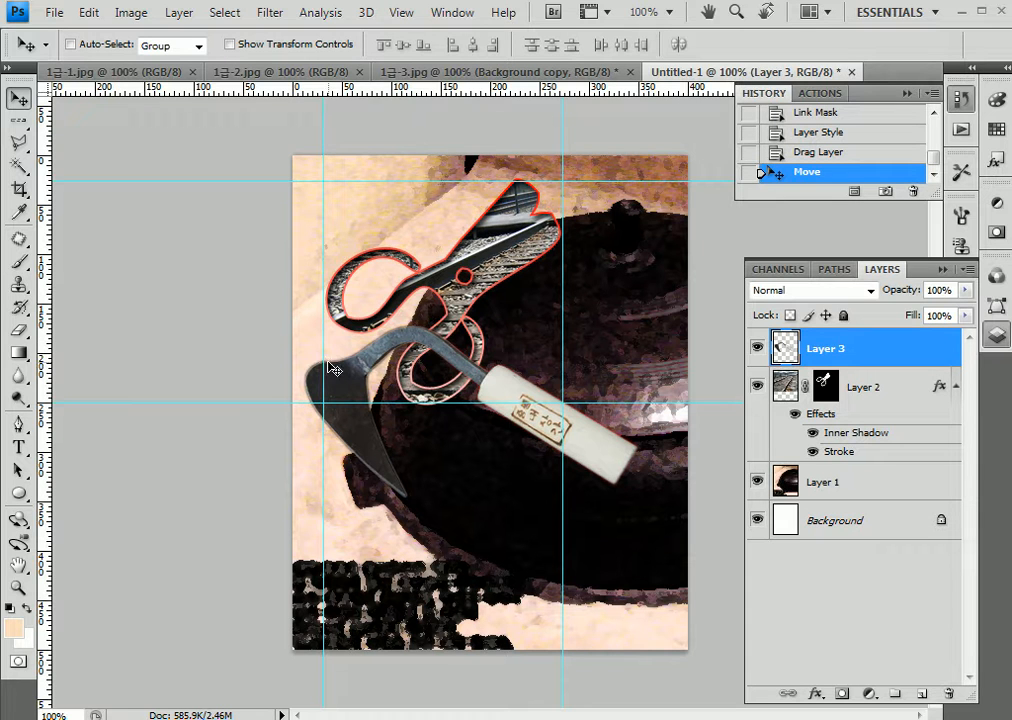
# Reposition the guides: the first vertical one at about 40 px, the horizontal ones at about 285 px and 420 px
pyautogui.moveTo(325, 362); pyautogui.dragTo(332, 362)
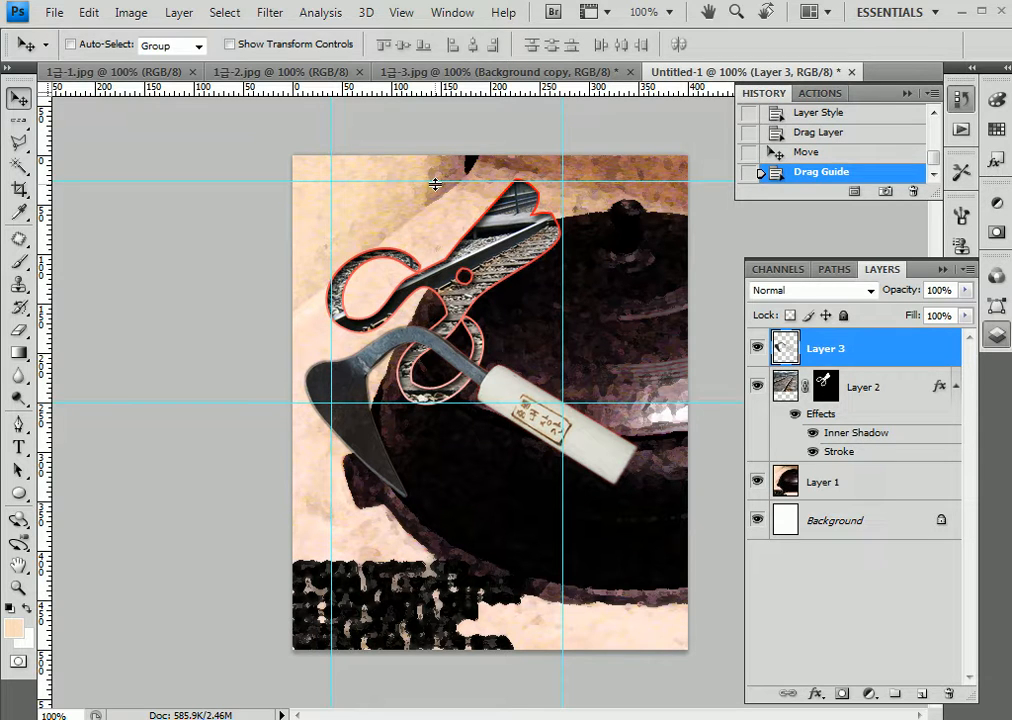
pyautogui.moveTo(435, 184); pyautogui.dragTo(435, 183)
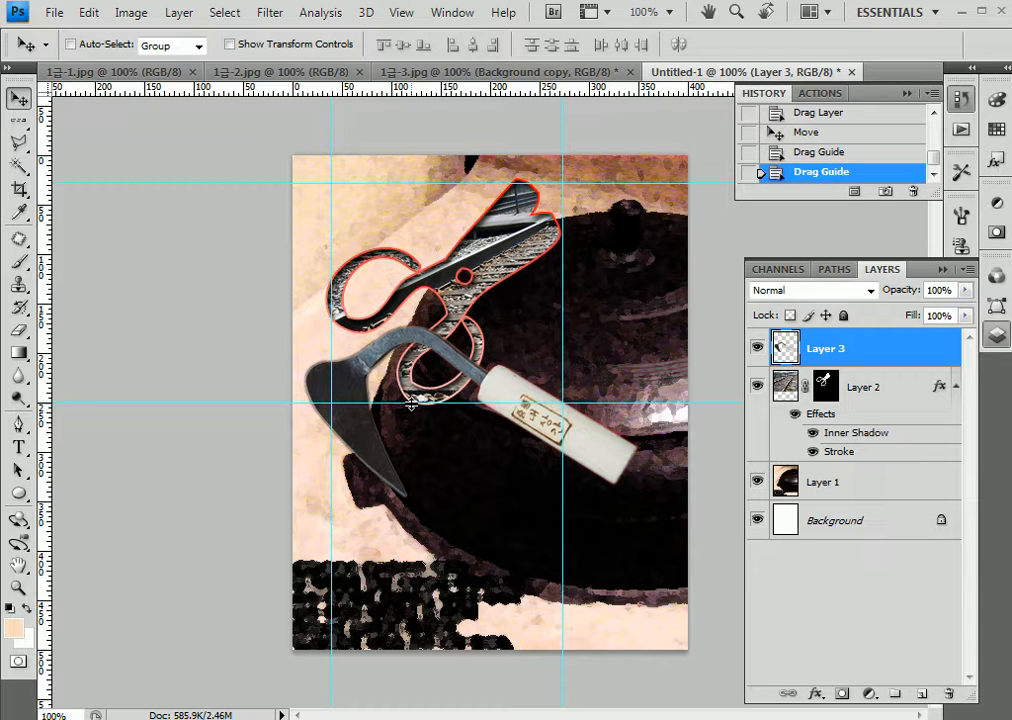
pyautogui.moveTo(411, 403); pyautogui.dragTo(380, 437)
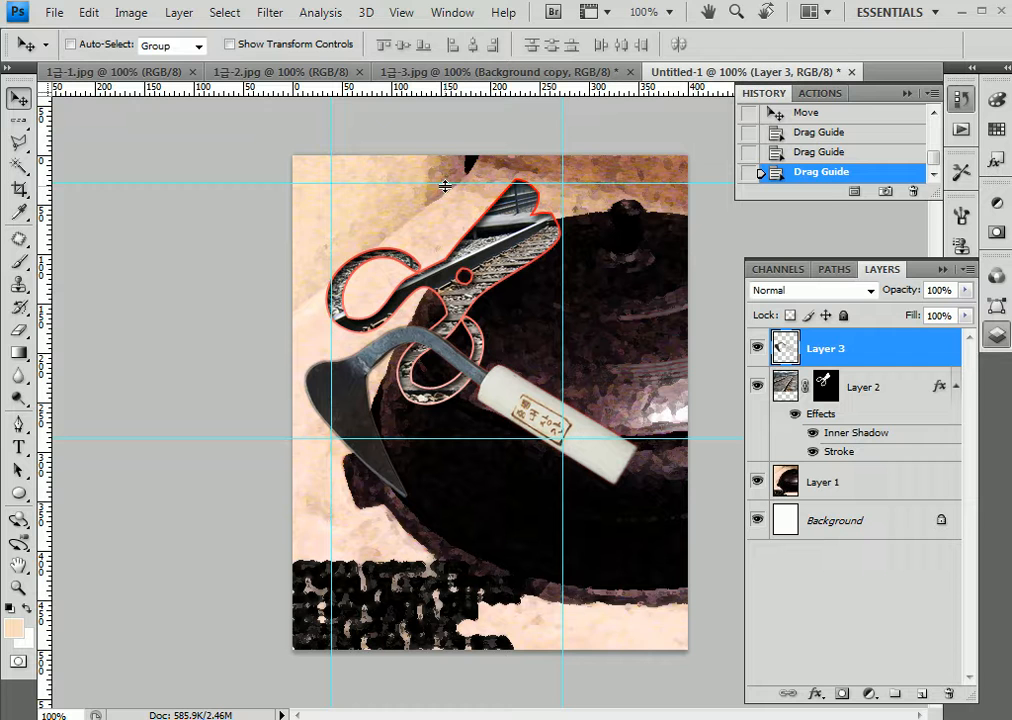
pyautogui.moveTo(445, 185); pyautogui.dragTo(406, 569)
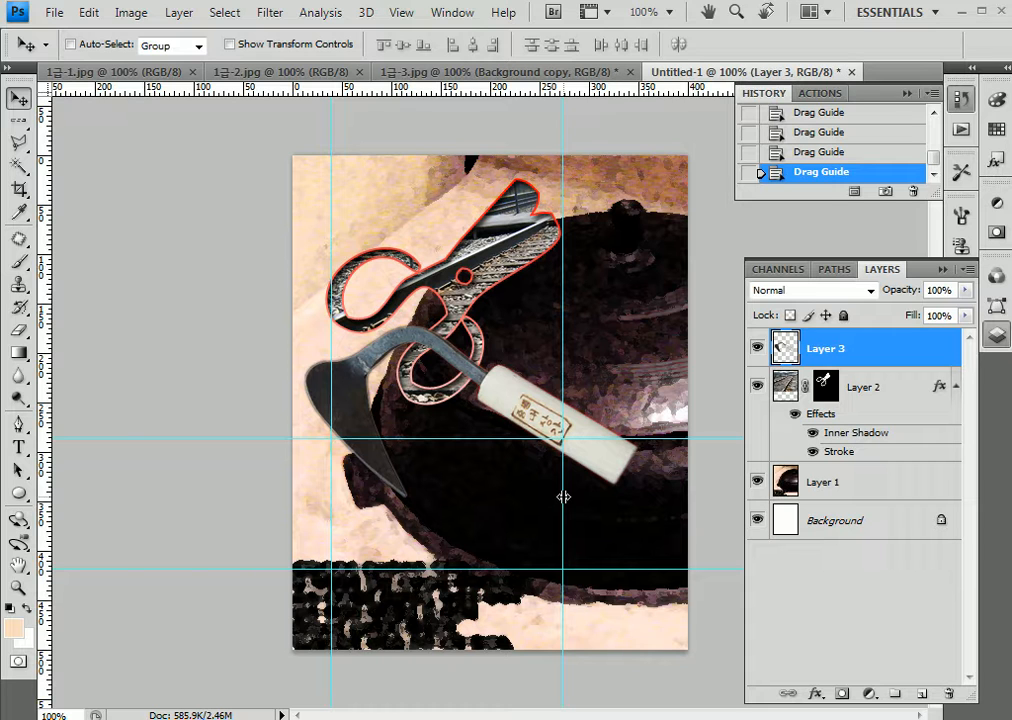
# Move the sickle below the scissors to the guide corner and convert Layer 3 to a Smart Object
pyautogui.moveTo(503, 400); pyautogui.dragTo(529, 511)
pyautogui.rightClick(895, 350)
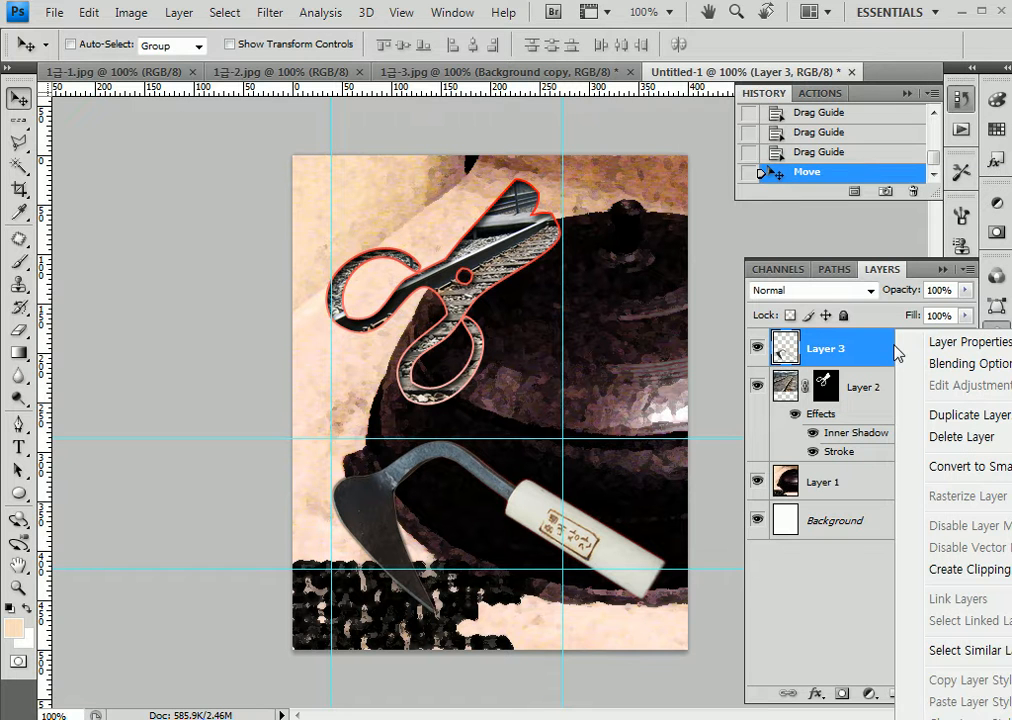
pyautogui.click(960, 472)
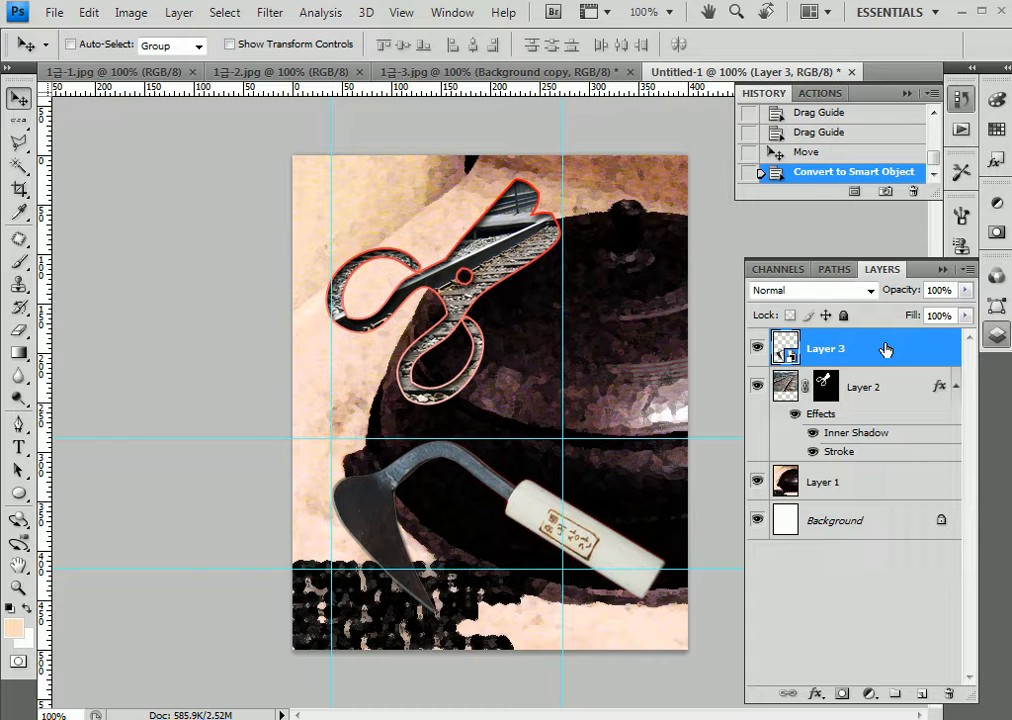
# Scale the sickle proportionally to about 70% to fit between the guides and nudge it into place
pyautogui.hotkey('ctrl', 't')
pyautogui.moveTo(675, 612); pyautogui.dragTo(569, 578)
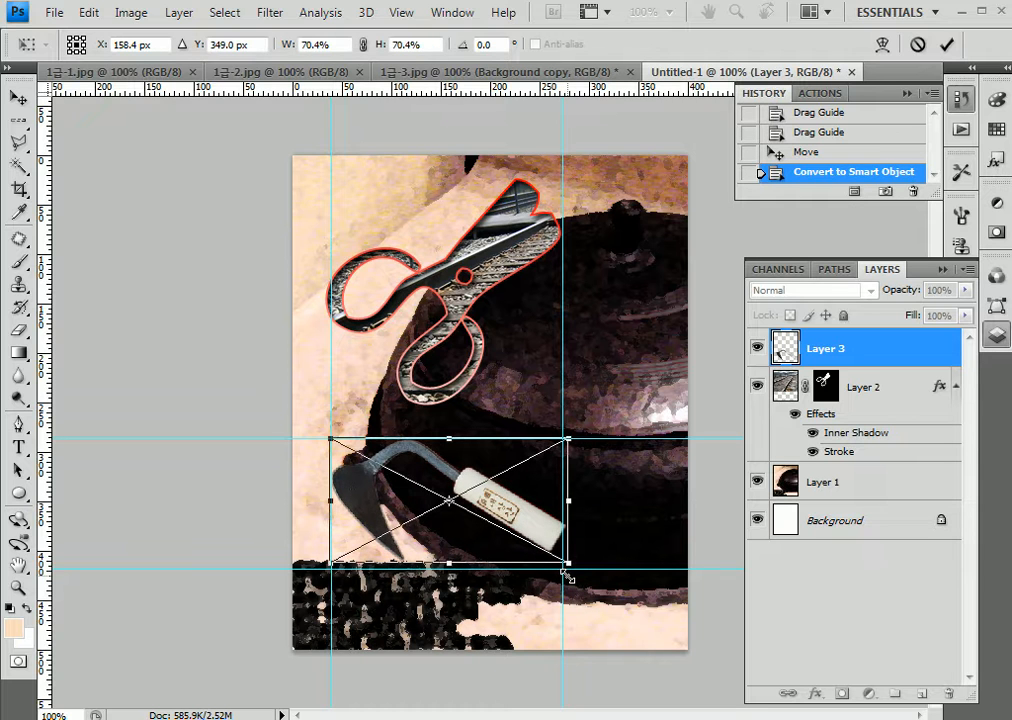
pyautogui.doubleClick(448, 455)
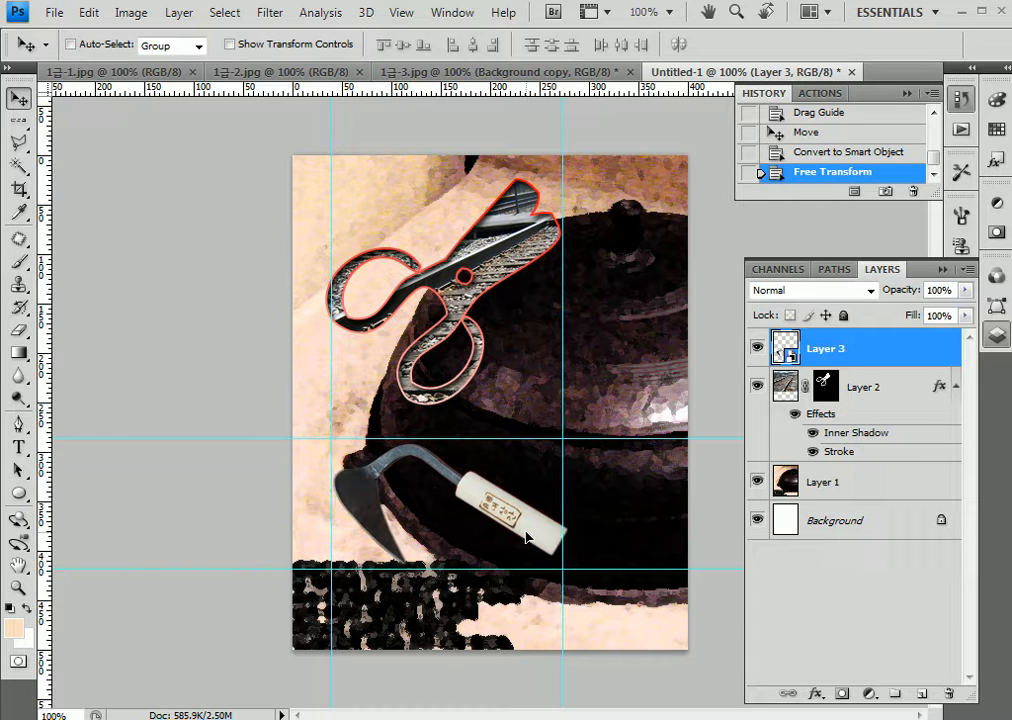
pyautogui.moveTo(524, 536); pyautogui.dragTo(523, 537)
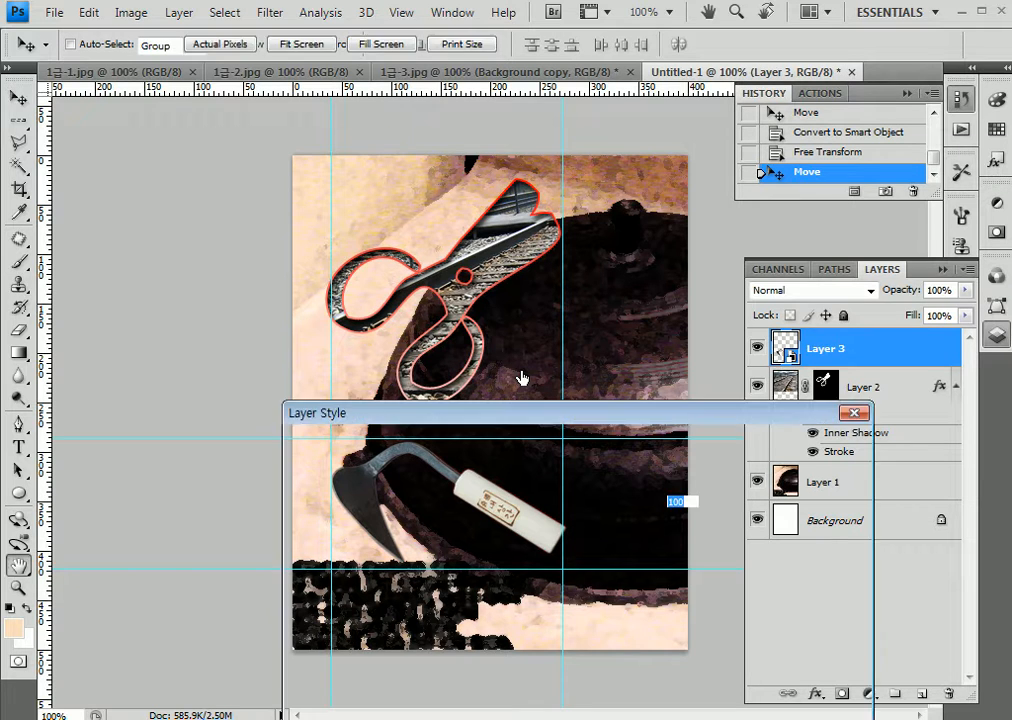
# Add a Bevel and Emboss style with the default Inner Bevel settings to Layer 3
pyautogui.moveTo(418, 415); pyautogui.dragTo(489, 590)
pyautogui.click(263, 468)
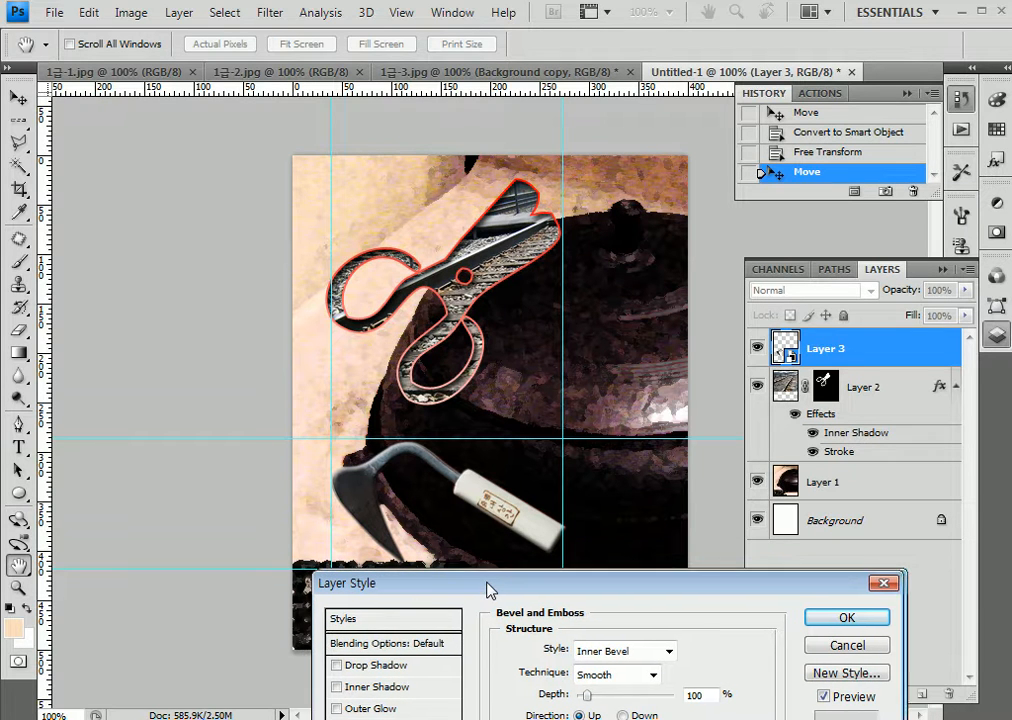
pyautogui.click(833, 620)
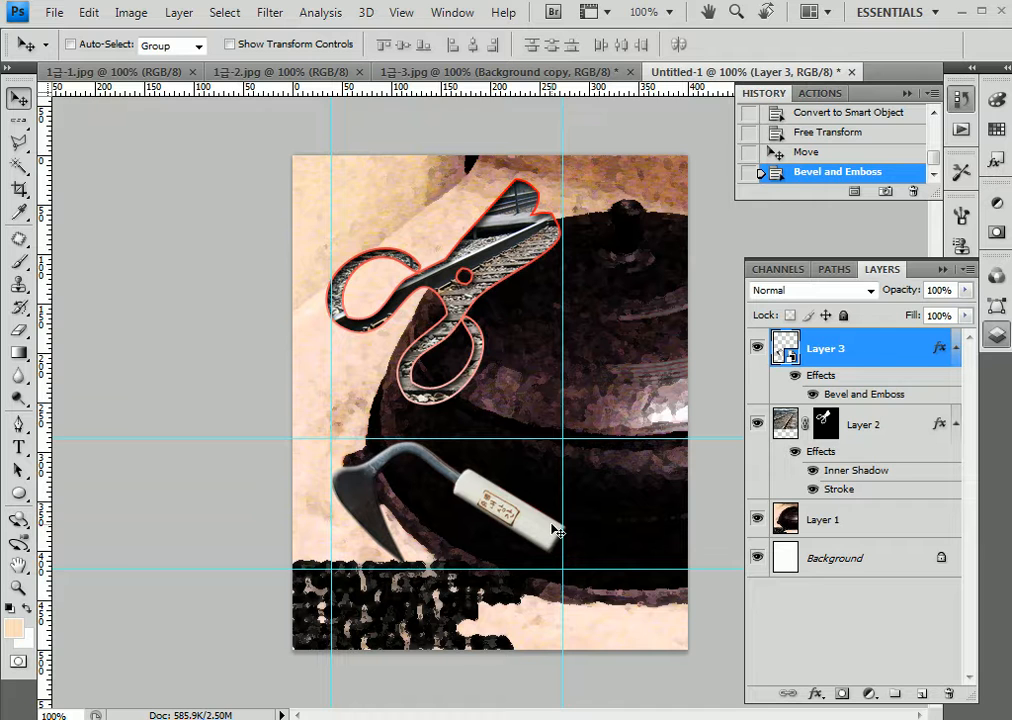
# Draw a magnifying-glass custom shape over the sickle's handle, centred at about X 244 px, Y 373 px
pyautogui.click(20, 494)
pyautogui.click(80, 588)
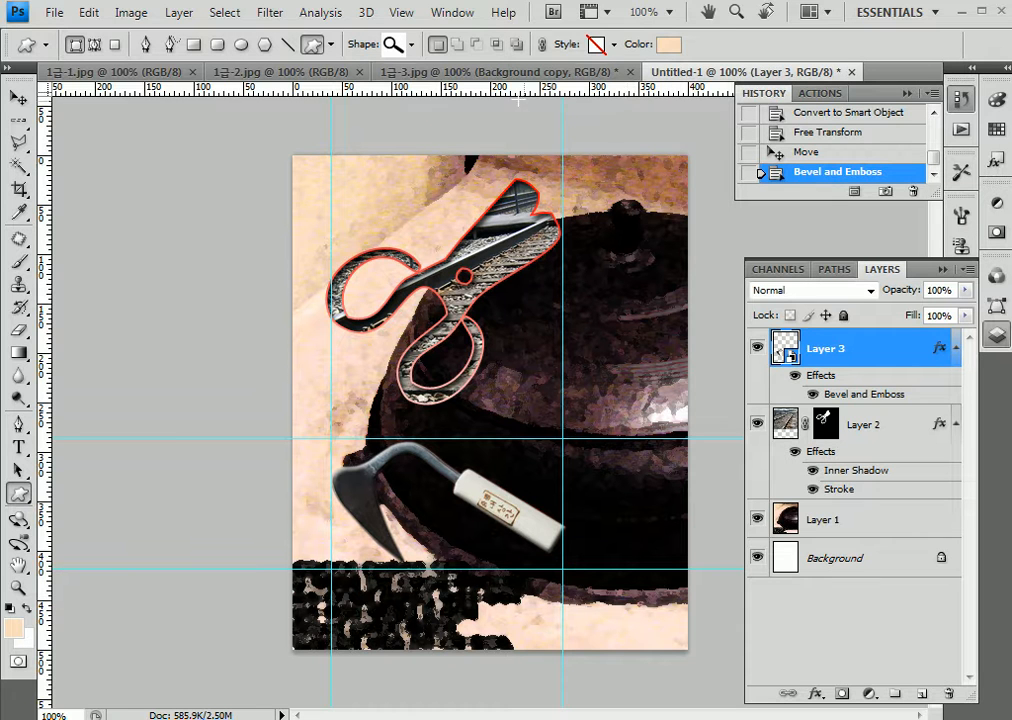
pyautogui.click(410, 45)
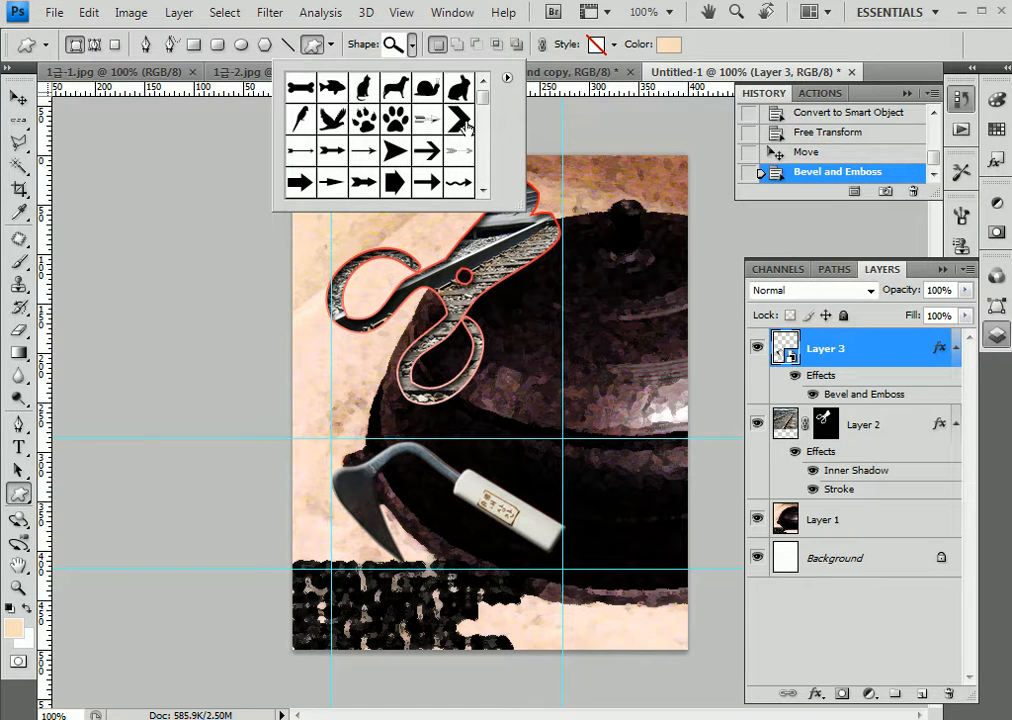
pyautogui.moveTo(485, 100); pyautogui.dragTo(476, 68)
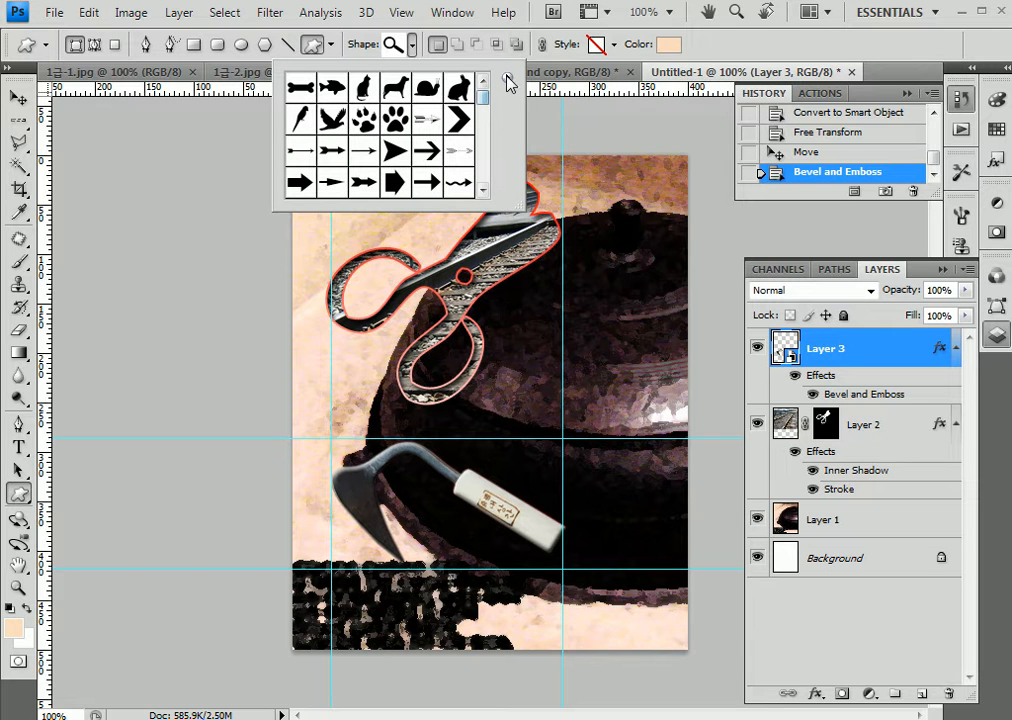
pyautogui.click(508, 77)
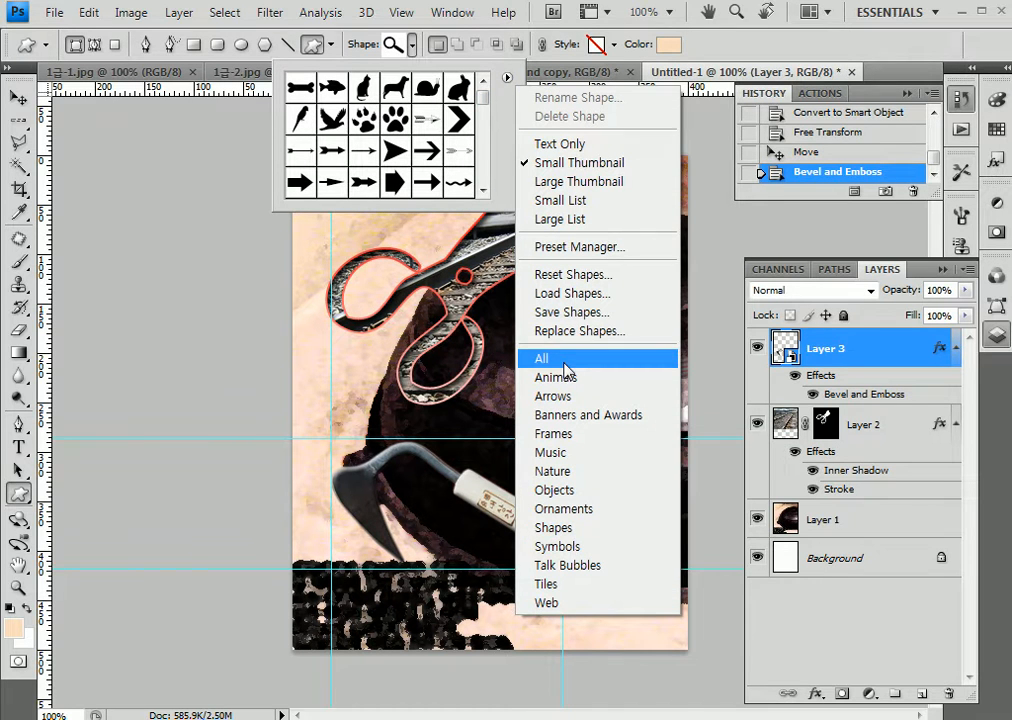
pyautogui.click(733, 45)
pyautogui.click(410, 45)
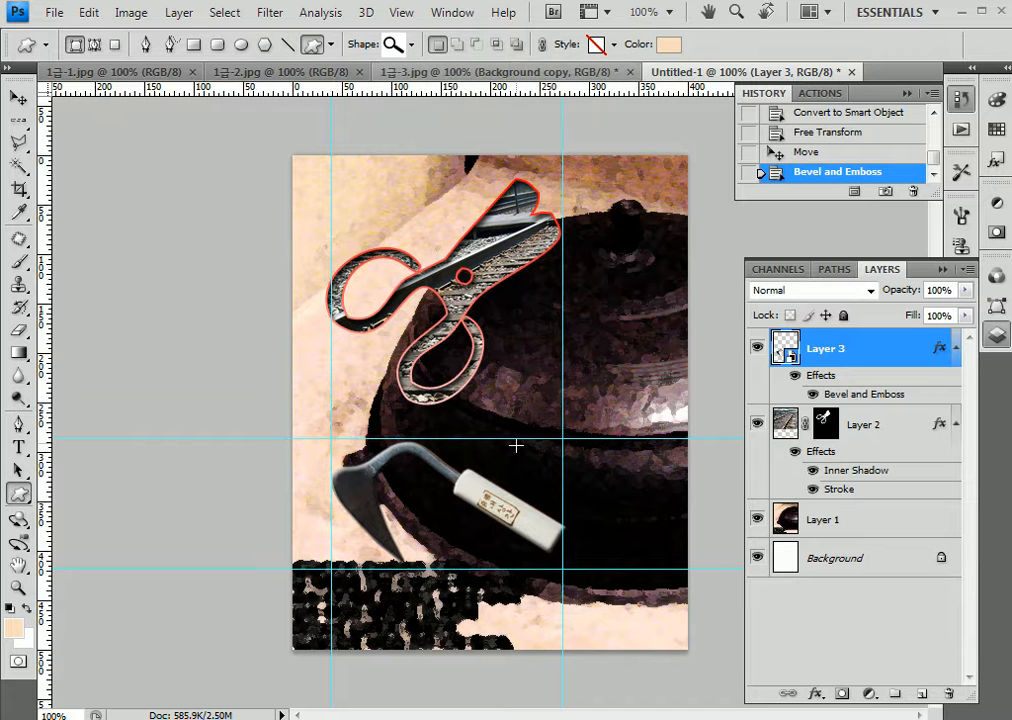
pyautogui.moveTo(480, 485); pyautogui.dragTo(580, 560)
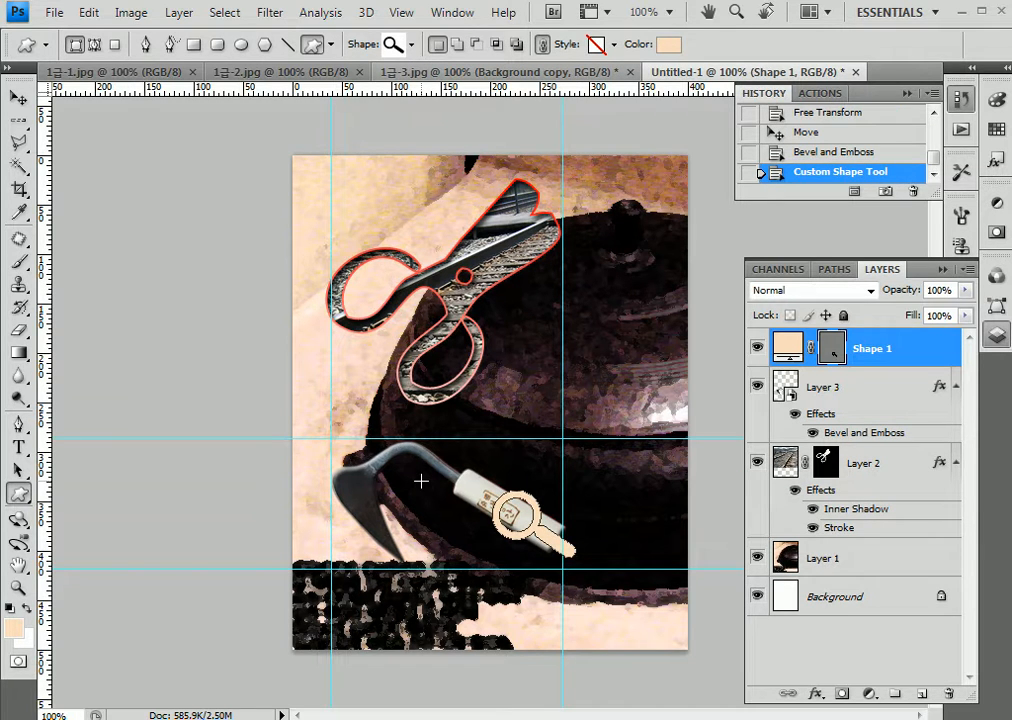
# Reposition the guides: the upper horizontal one at about 325 px, the vertical ones at about 167 px and 295 px
pyautogui.click(18, 97)
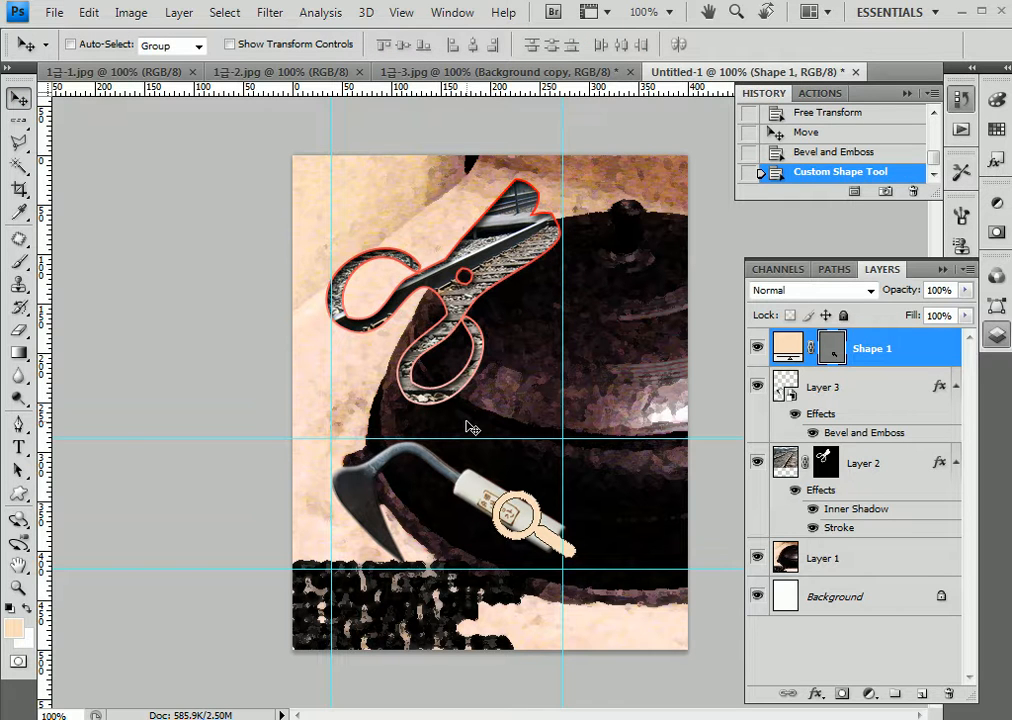
pyautogui.moveTo(468, 438); pyautogui.dragTo(468, 477)
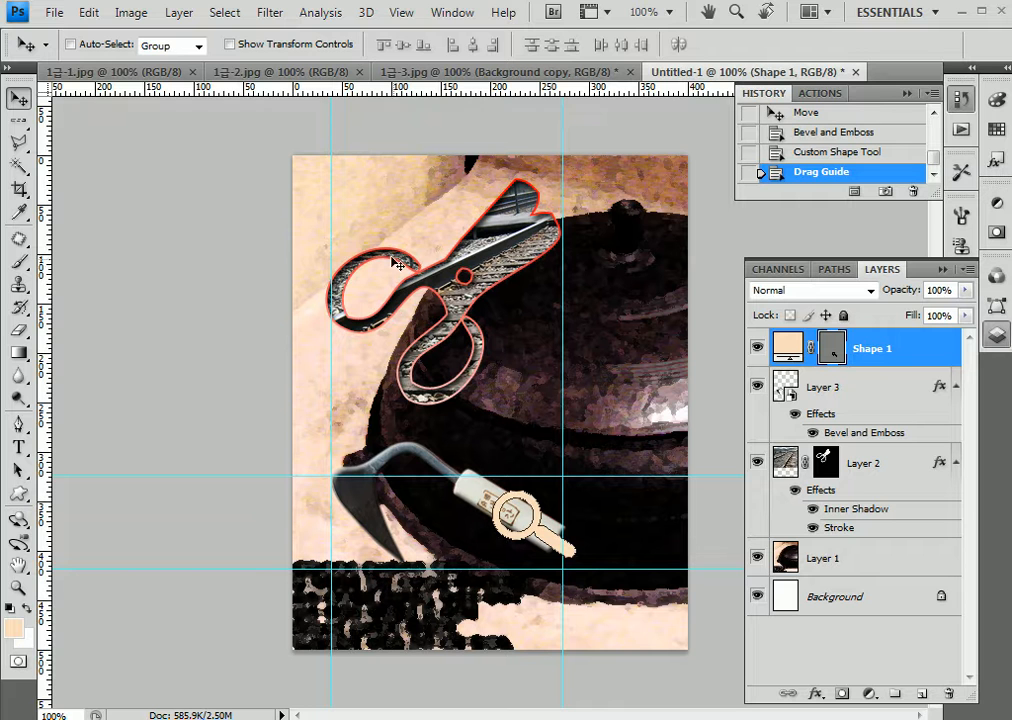
pyautogui.moveTo(333, 254); pyautogui.dragTo(458, 259)
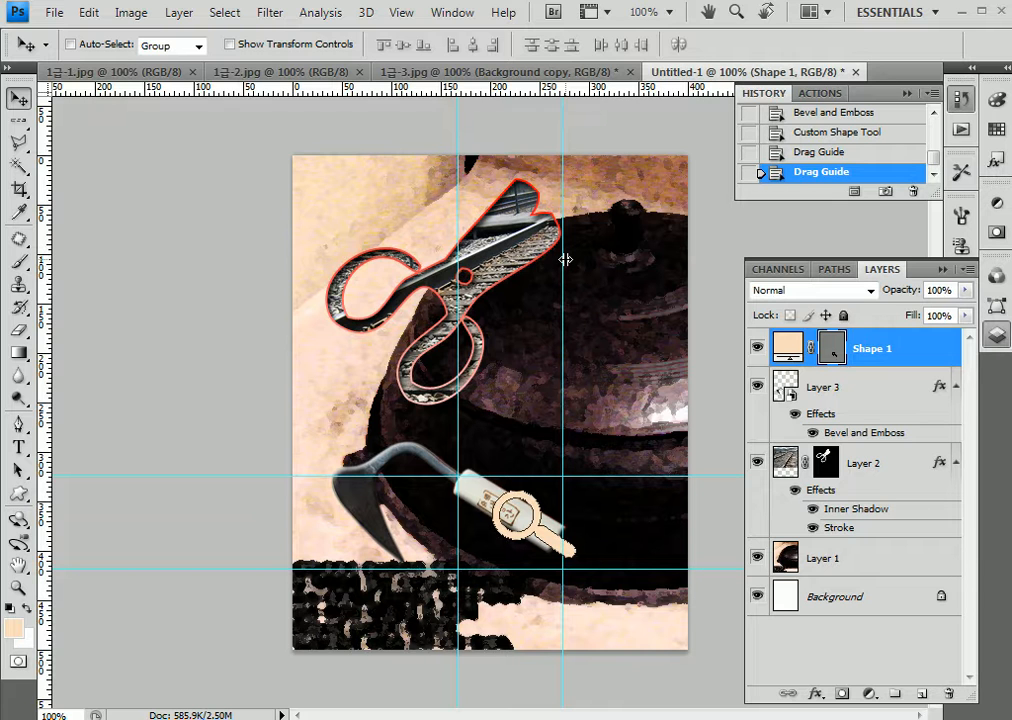
pyautogui.moveTo(565, 259); pyautogui.dragTo(585, 256)
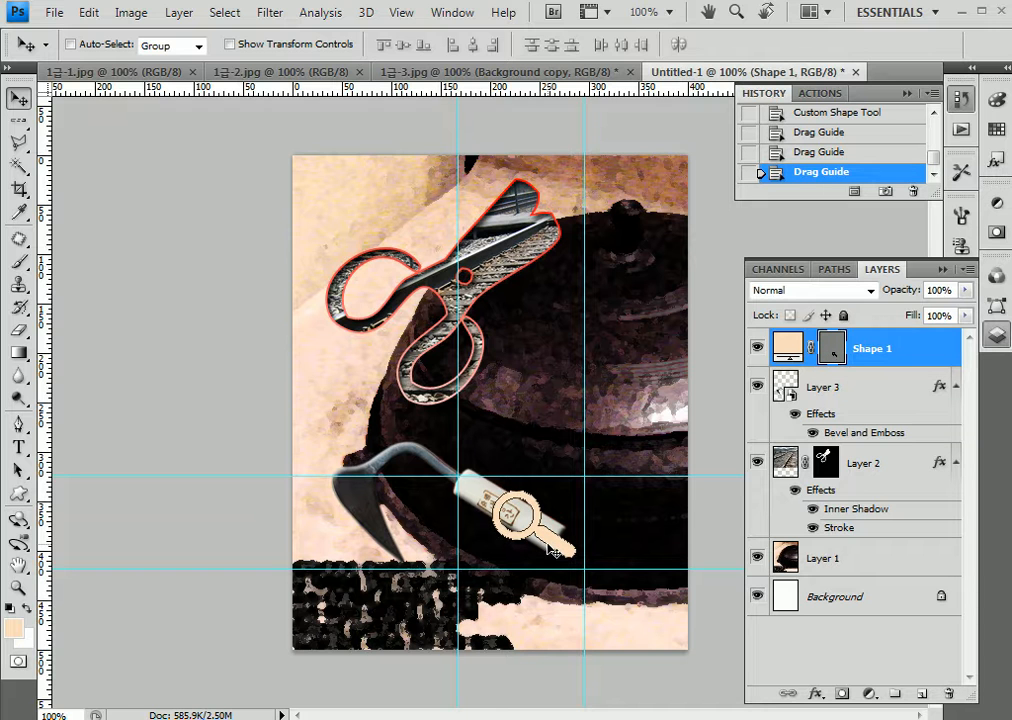
# Scale the magnifying glass proportionally to about 143% and move it between the guides, centred at about X 233 px, Y 371 px
pyautogui.hotkey('ctrl', 't')
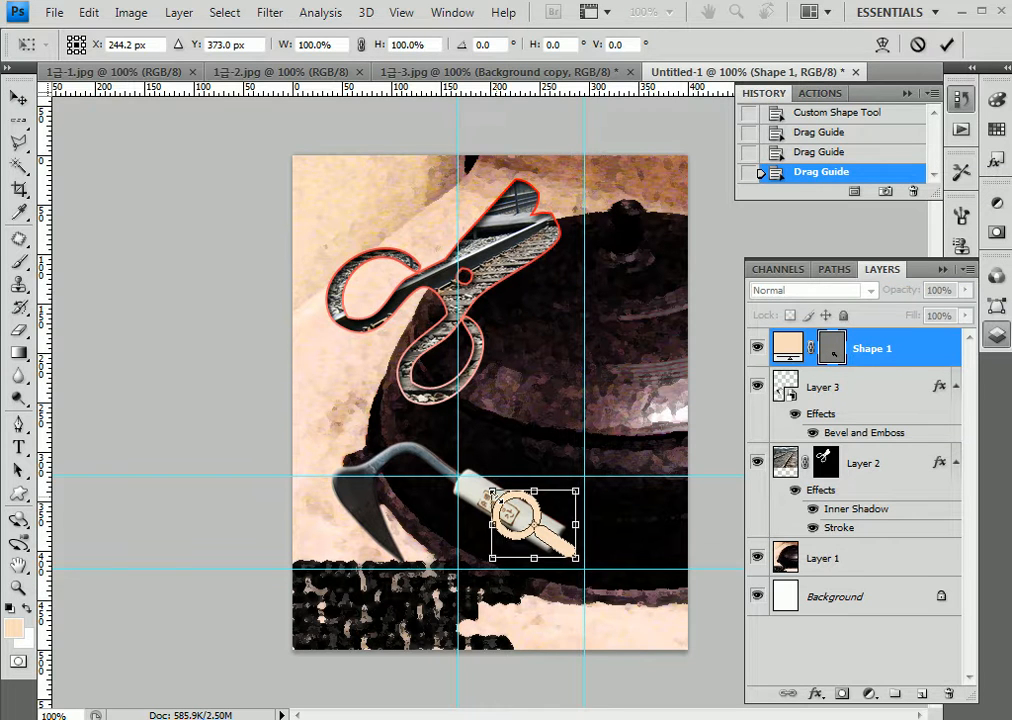
pyautogui.moveTo(492, 491); pyautogui.dragTo(476, 479)
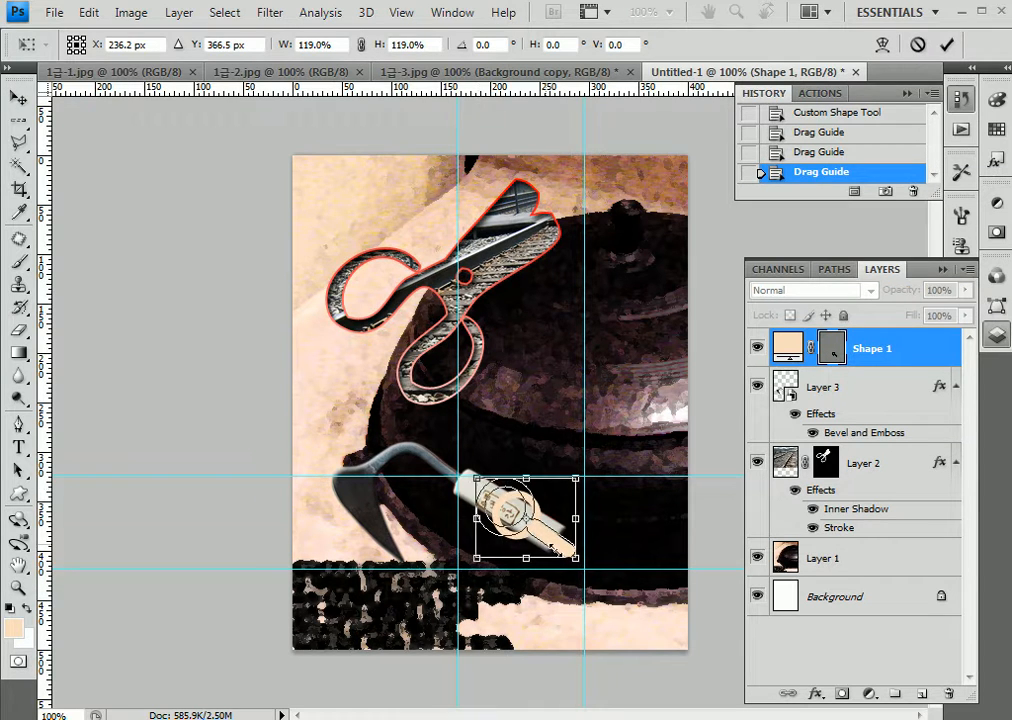
pyautogui.moveTo(575, 557); pyautogui.dragTo(589, 570)
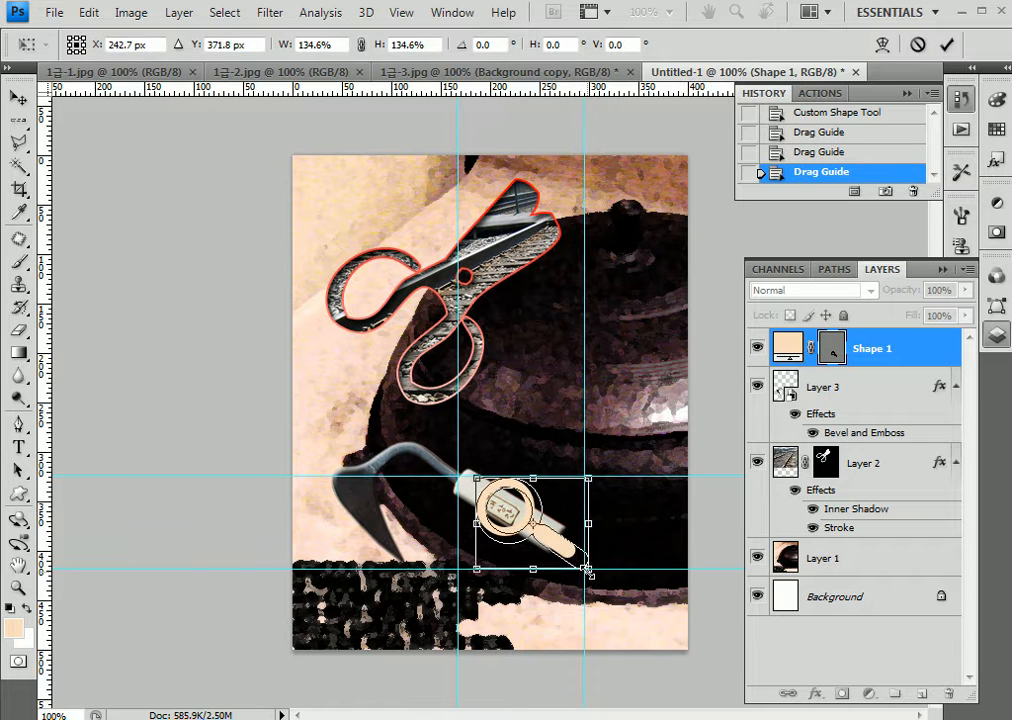
pyautogui.moveTo(474, 479); pyautogui.dragTo(466, 473)
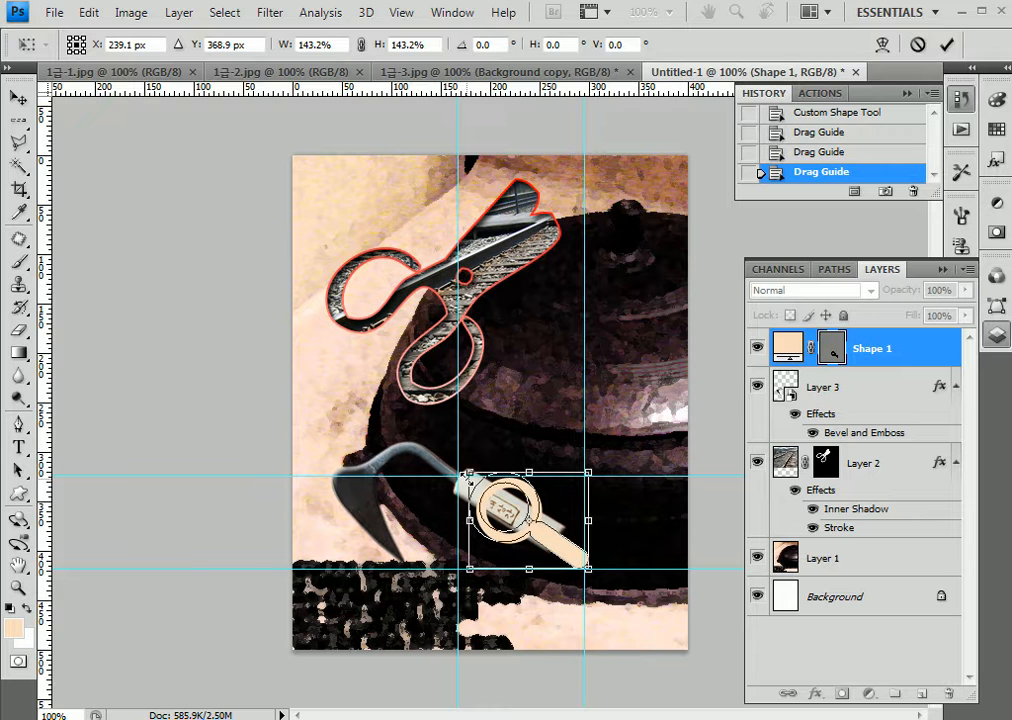
pyautogui.moveTo(533, 506); pyautogui.dragTo(528, 508)
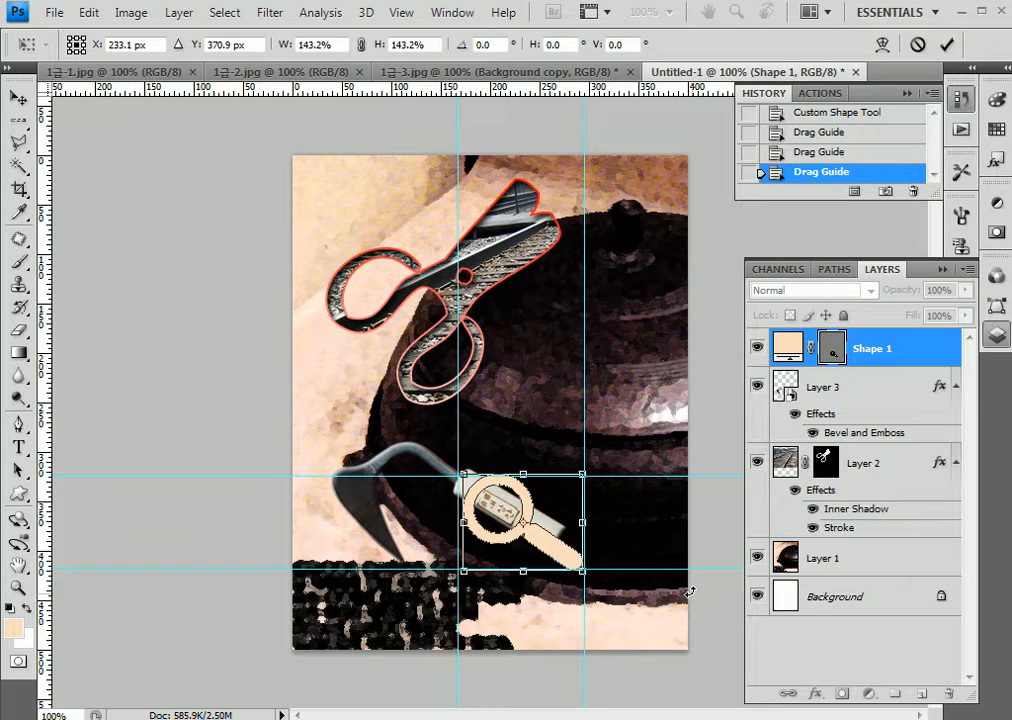
pyautogui.press('Return')
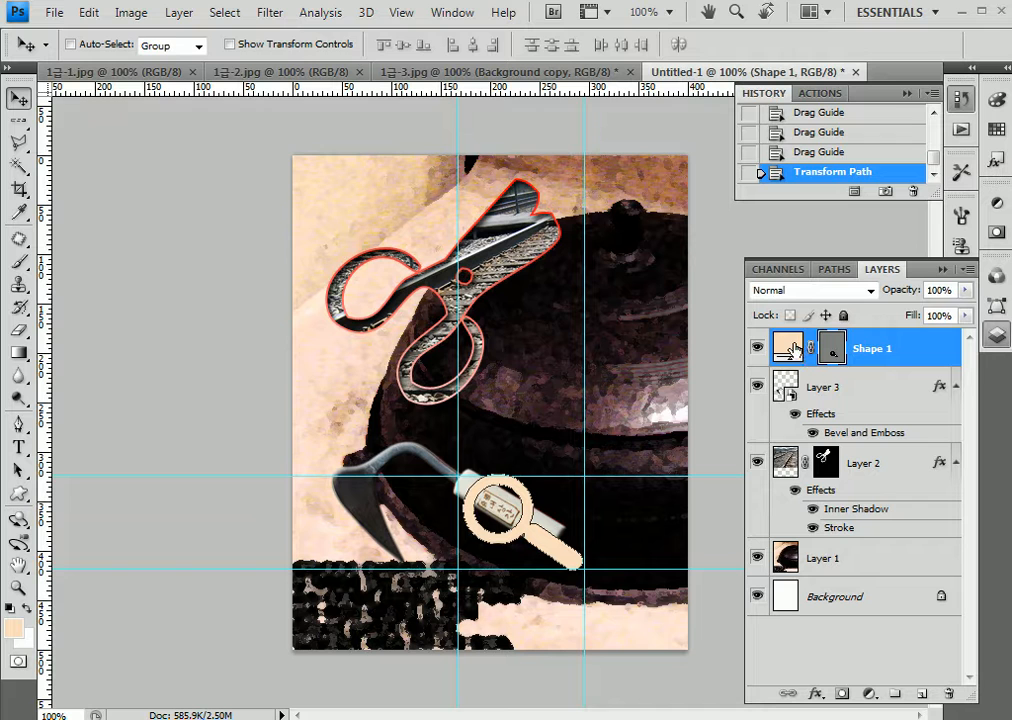
# Set the foreground colour to 3399ff and fill the magnifying-glass shape with it
pyautogui.click(13, 627)
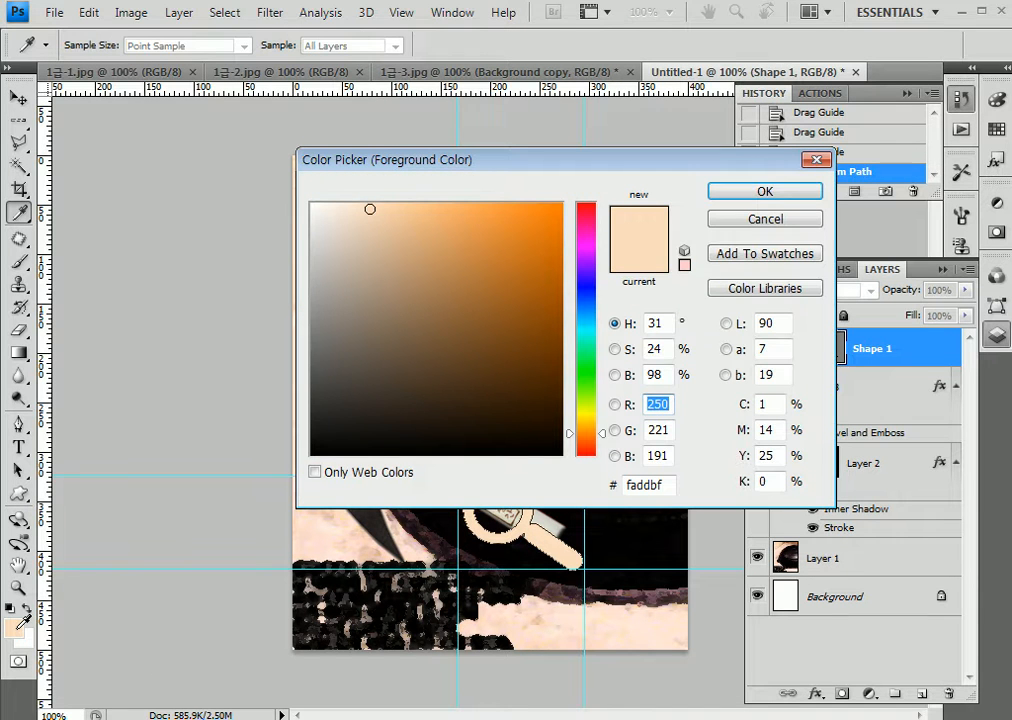
pyautogui.click(668, 484)
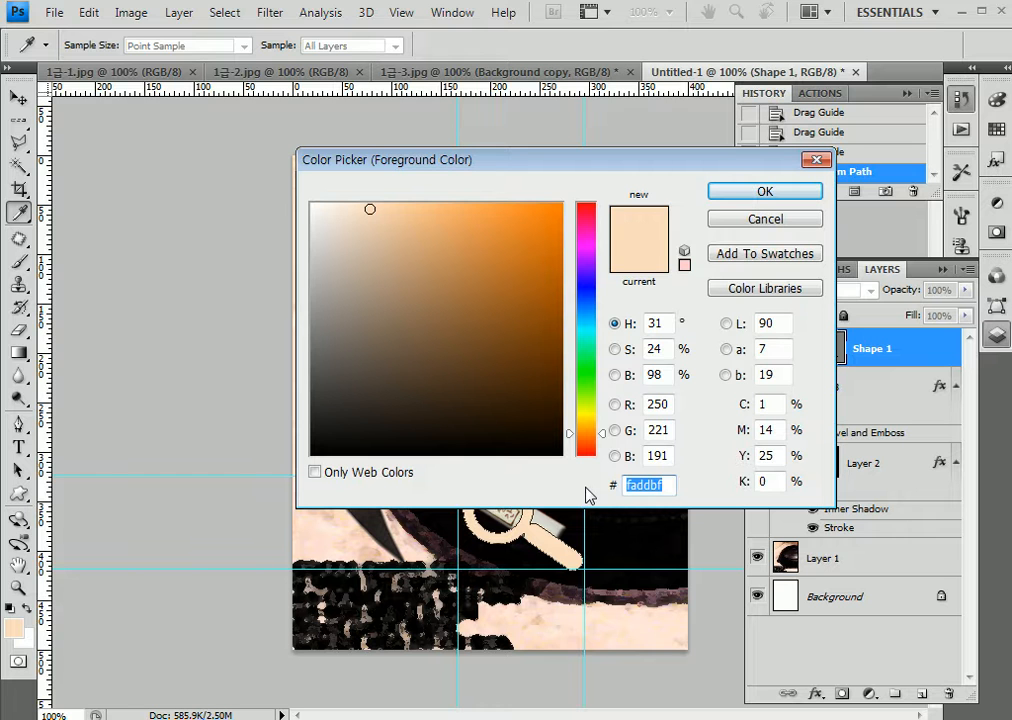
pyautogui.write('3399')
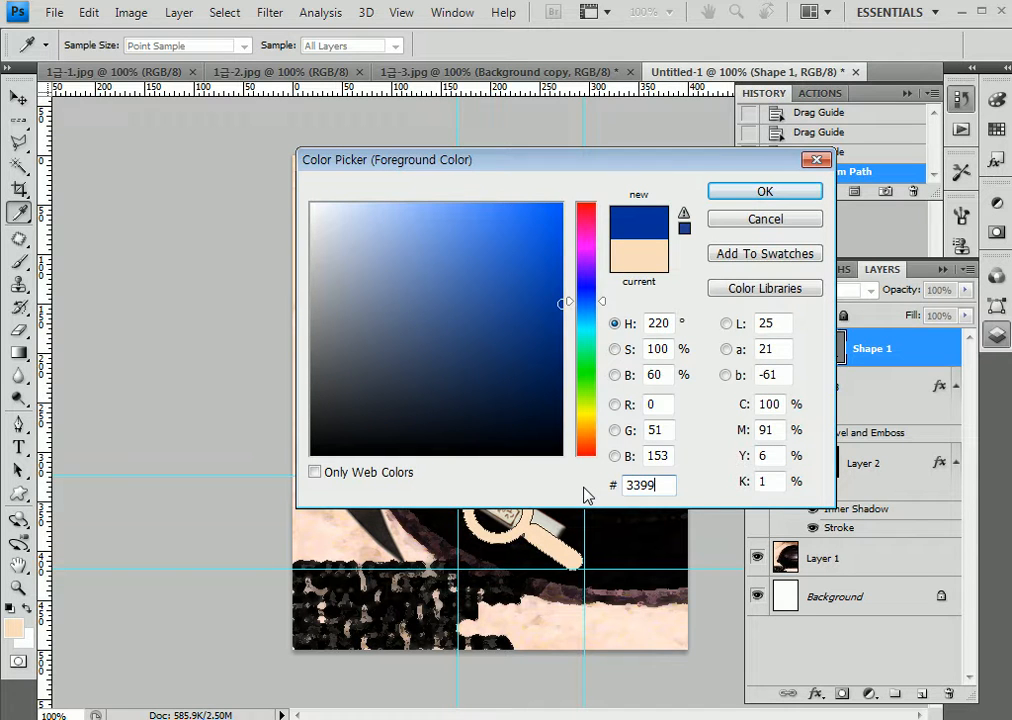
pyautogui.write('ff')
pyautogui.press('Return')
pyautogui.press('v')
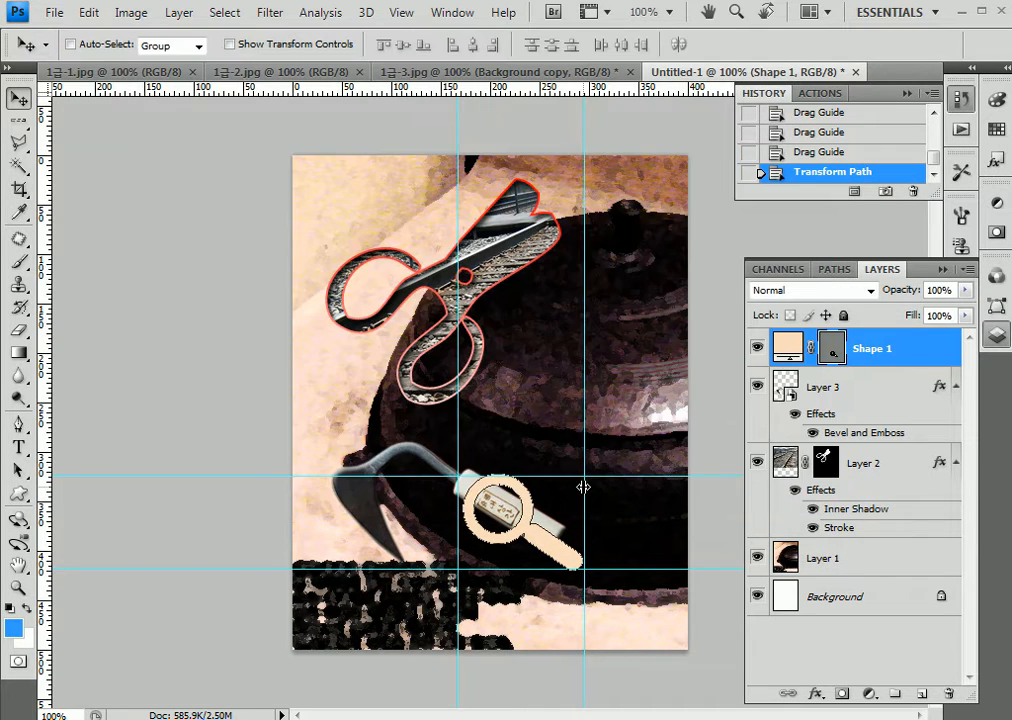
pyautogui.hotkey('alt', 'BackSpace')
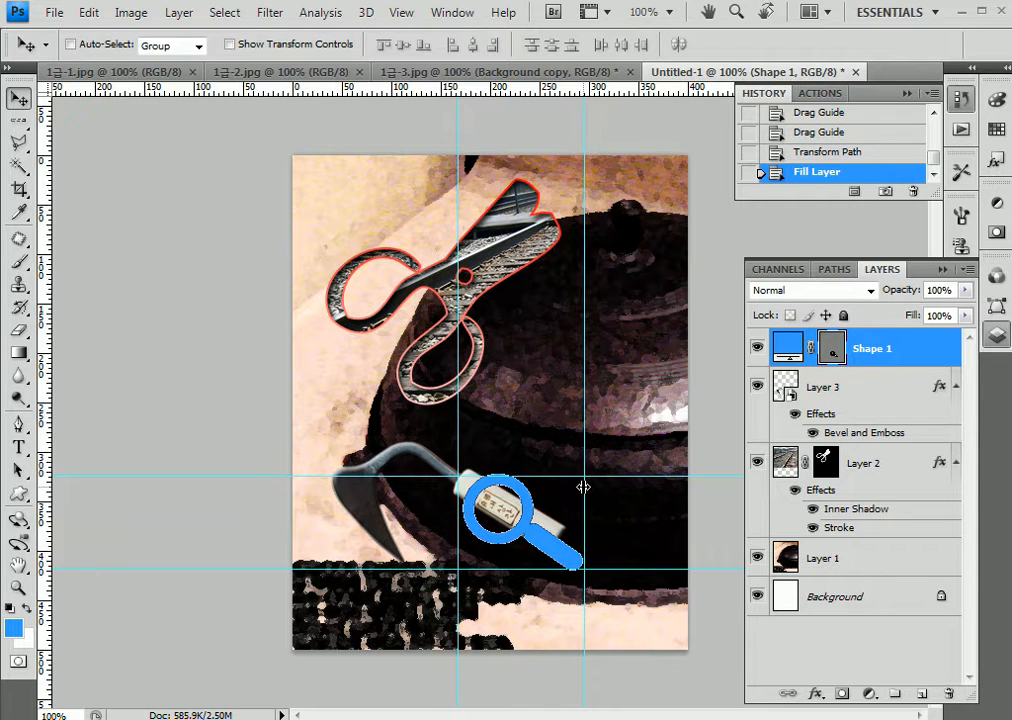
# Add an Inner Shadow style with the default settings to the Shape 1 layer
pyautogui.doubleClick(925, 350)
pyautogui.moveTo(680, 594); pyautogui.dragTo(530, 325)
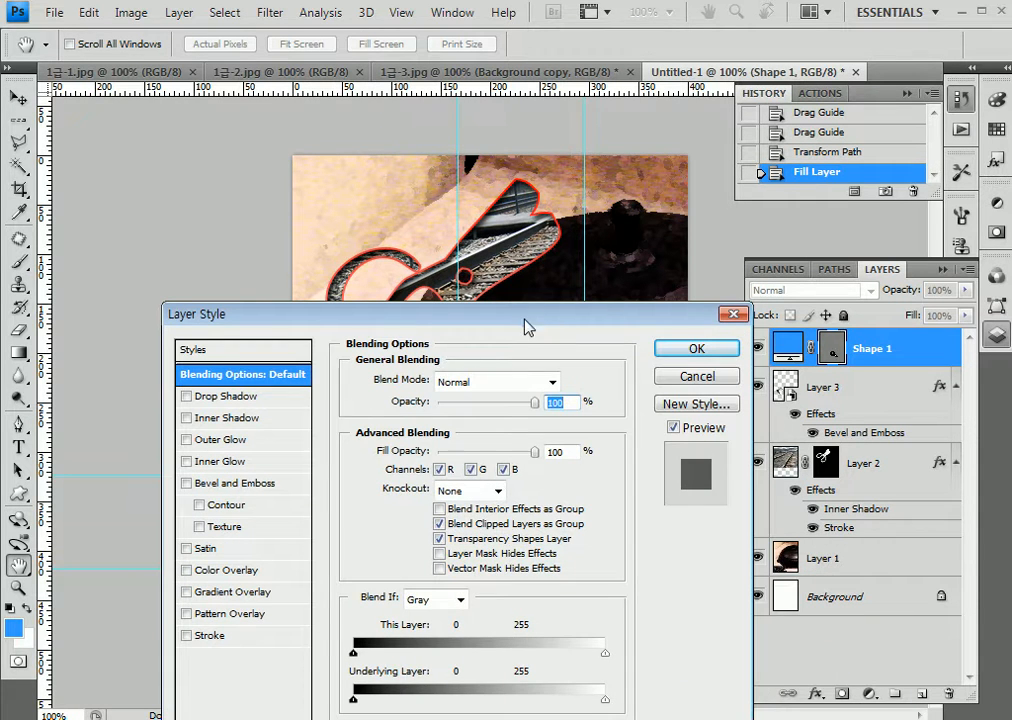
pyautogui.click(239, 428)
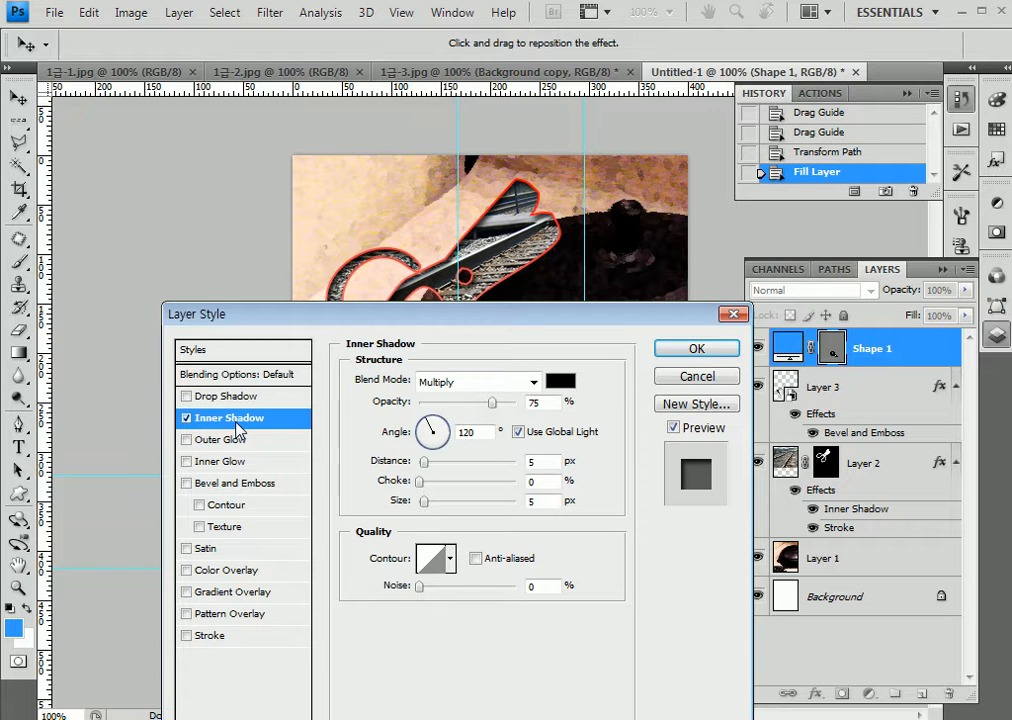
pyautogui.moveTo(406, 316); pyautogui.dragTo(459, 603)
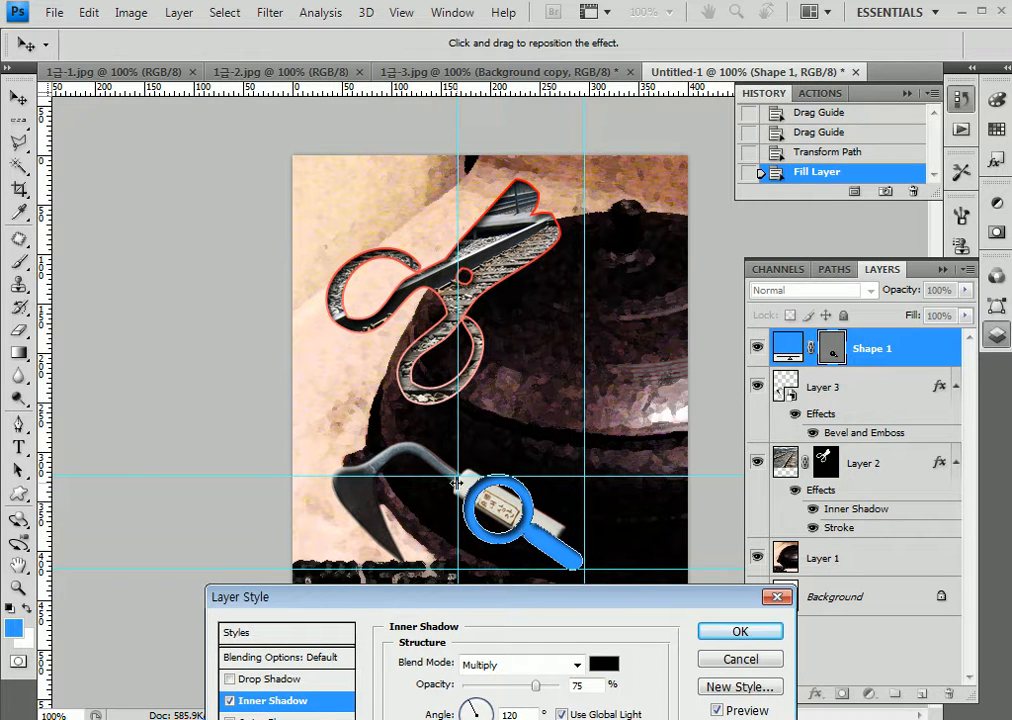
pyautogui.click(711, 638)
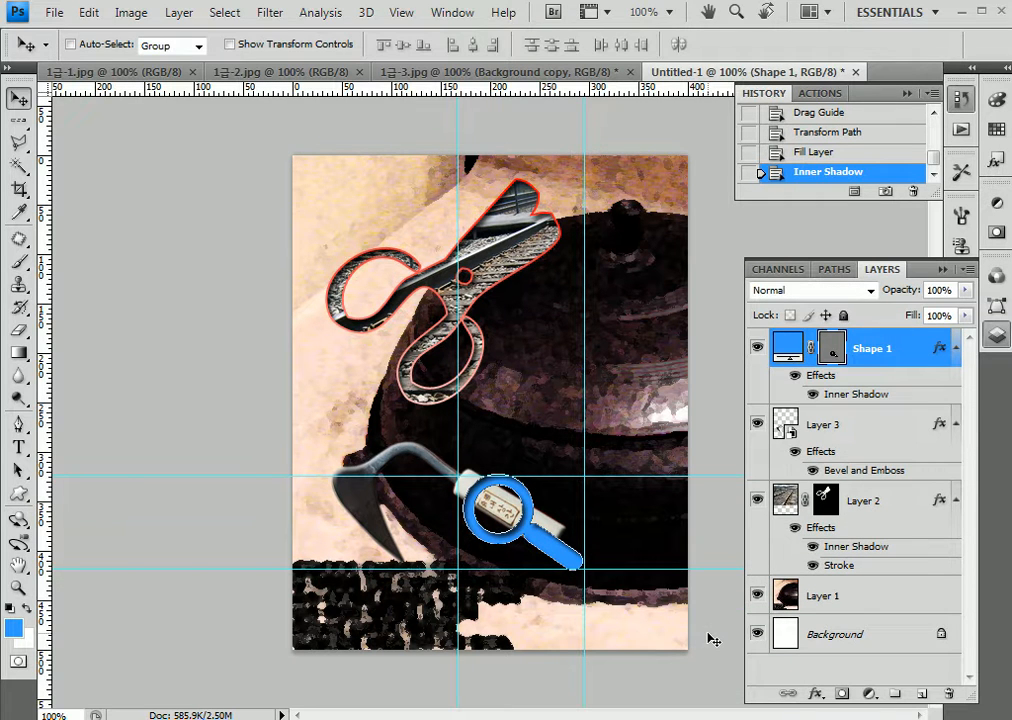
# Replace the current custom shapes with the complete All shape set
pyautogui.click(20, 497)
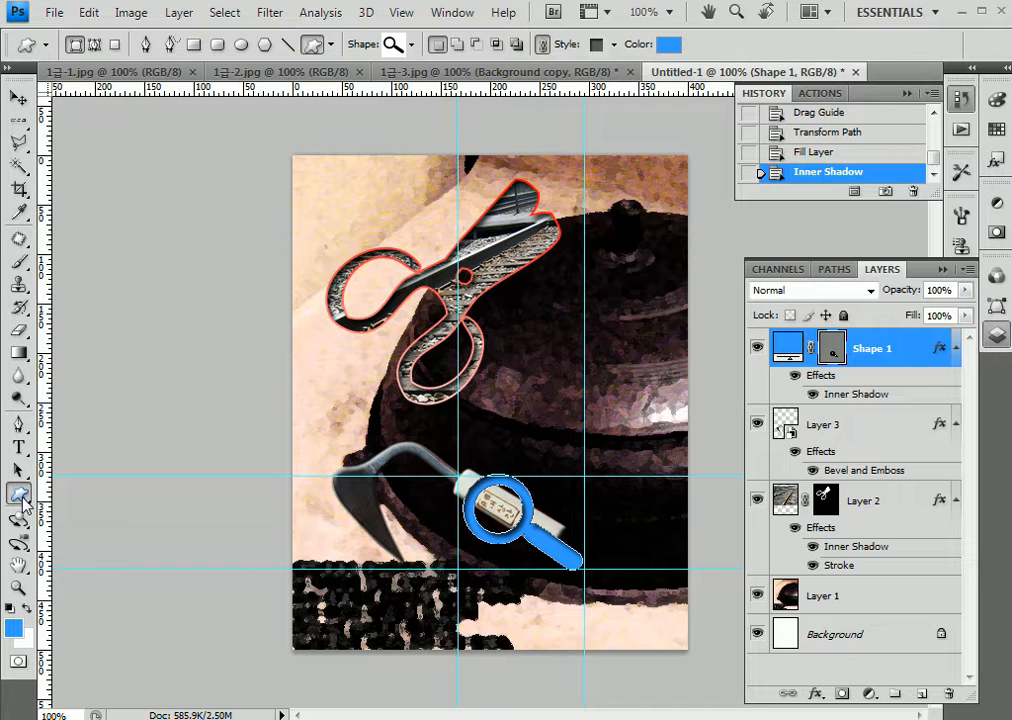
pyautogui.click(411, 45)
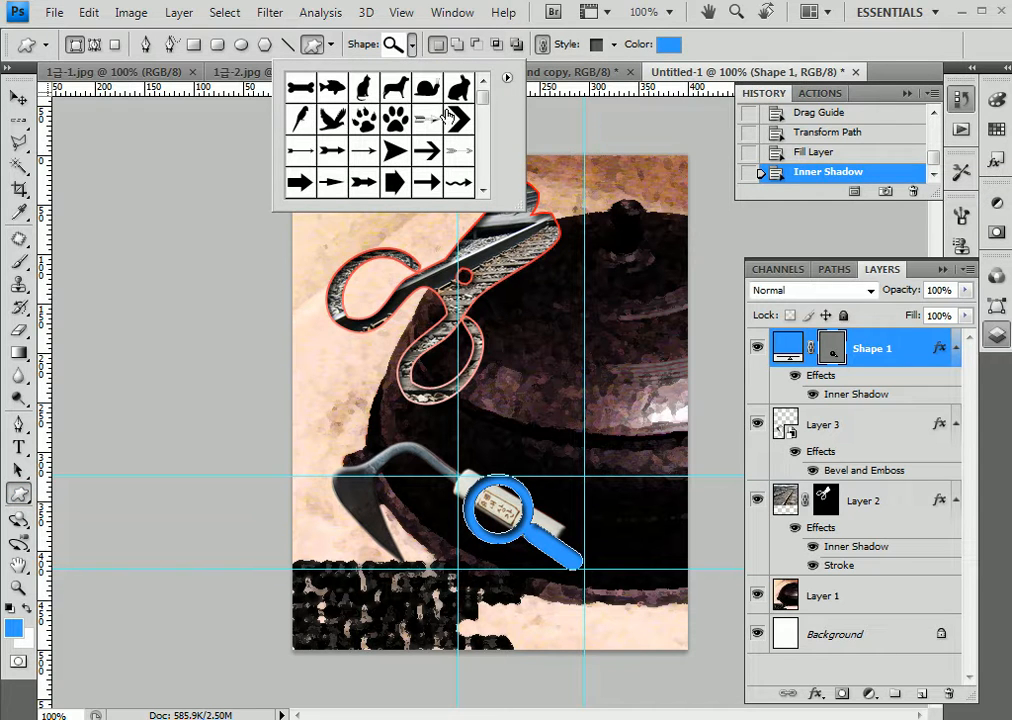
pyautogui.scroll(-1, 485, 110)
pyautogui.moveTo(484, 106)
pyautogui.mouseDown()
pyautogui.moveTo(479, 187)
pyautogui.moveTo(480, 92)
pyautogui.mouseUp()
pyautogui.click(507, 78)
pyautogui.click(600, 359)
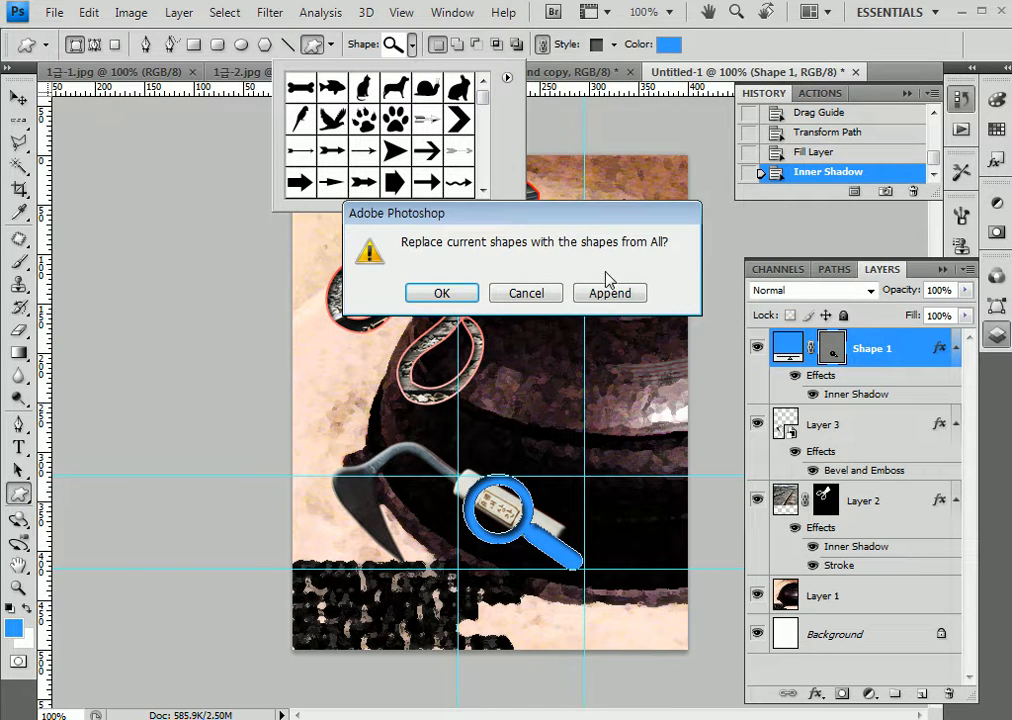
pyautogui.click(437, 294)
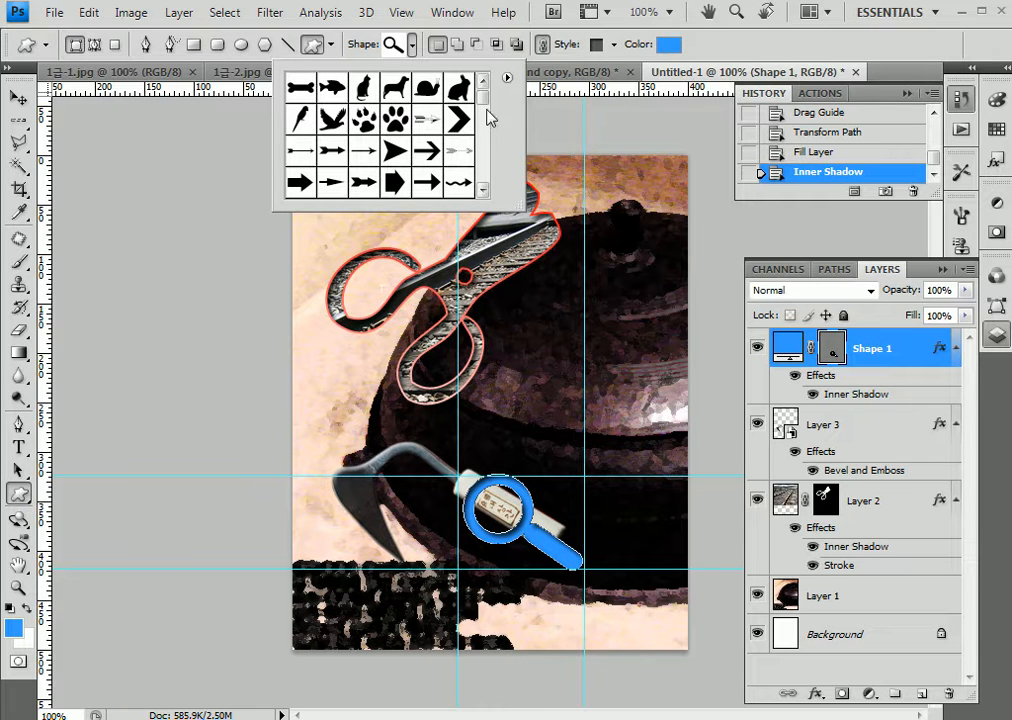
# Choose the lightning bolt as the custom shape to draw
pyautogui.moveTo(484, 108); pyautogui.dragTo(490, 106)
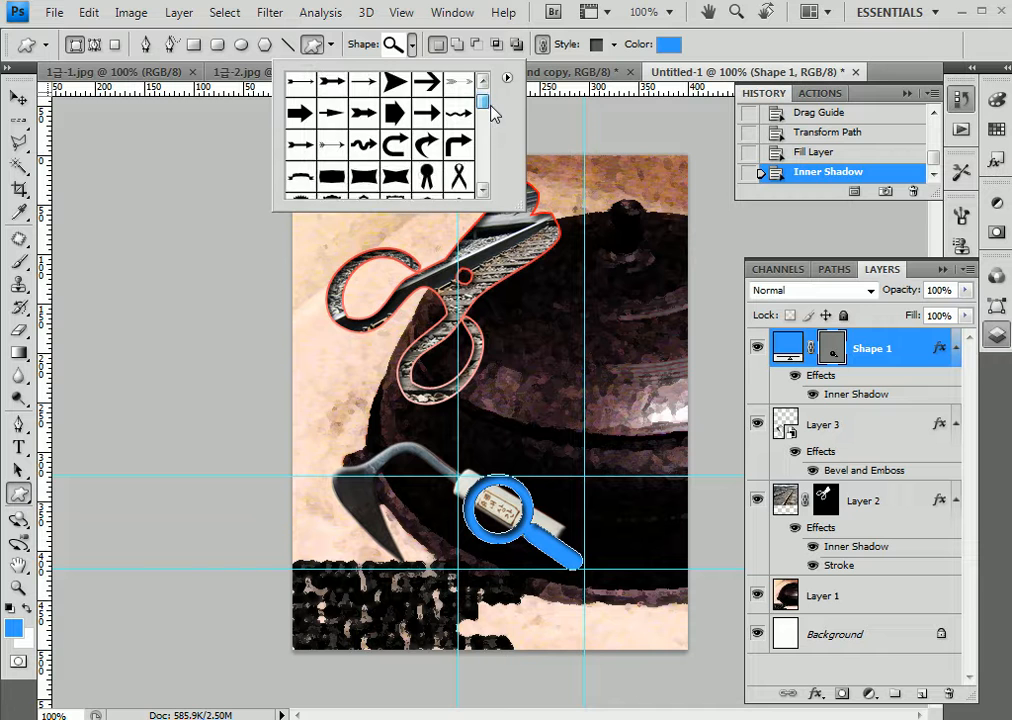
pyautogui.click(482, 189)
pyautogui.click(482, 189)
pyautogui.click(482, 189)
pyautogui.click(482, 189)
pyautogui.click(482, 189)
pyautogui.click(482, 189)
pyautogui.click(482, 189)
pyautogui.click(460, 165)
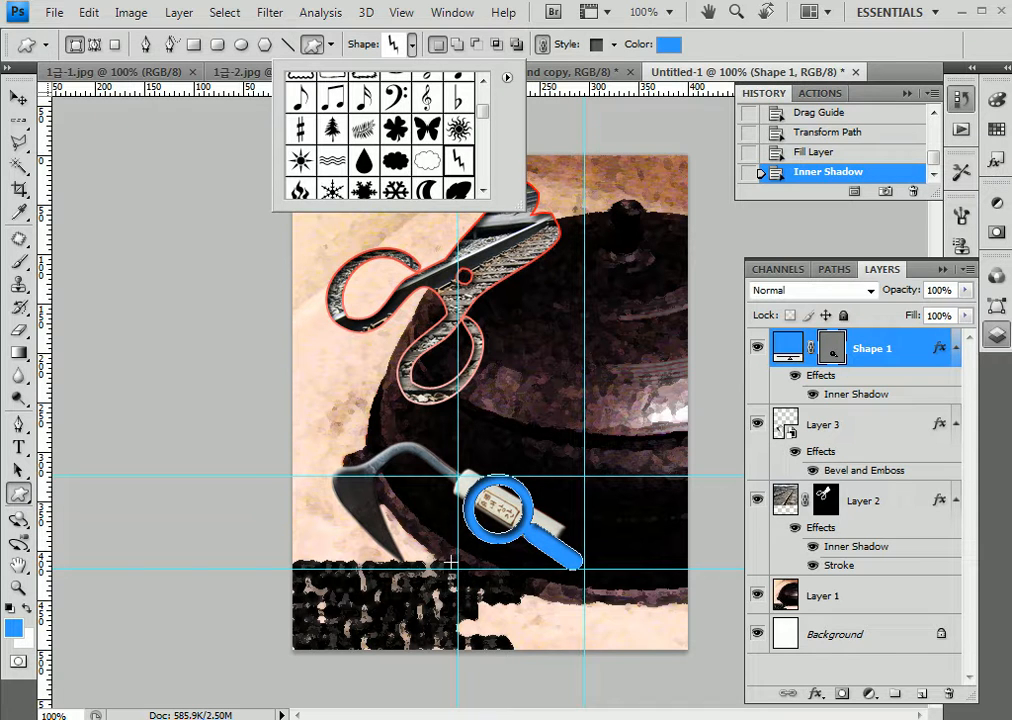
pyautogui.click(452, 507)
pyautogui.moveTo(437, 488); pyautogui.dragTo(498, 565)
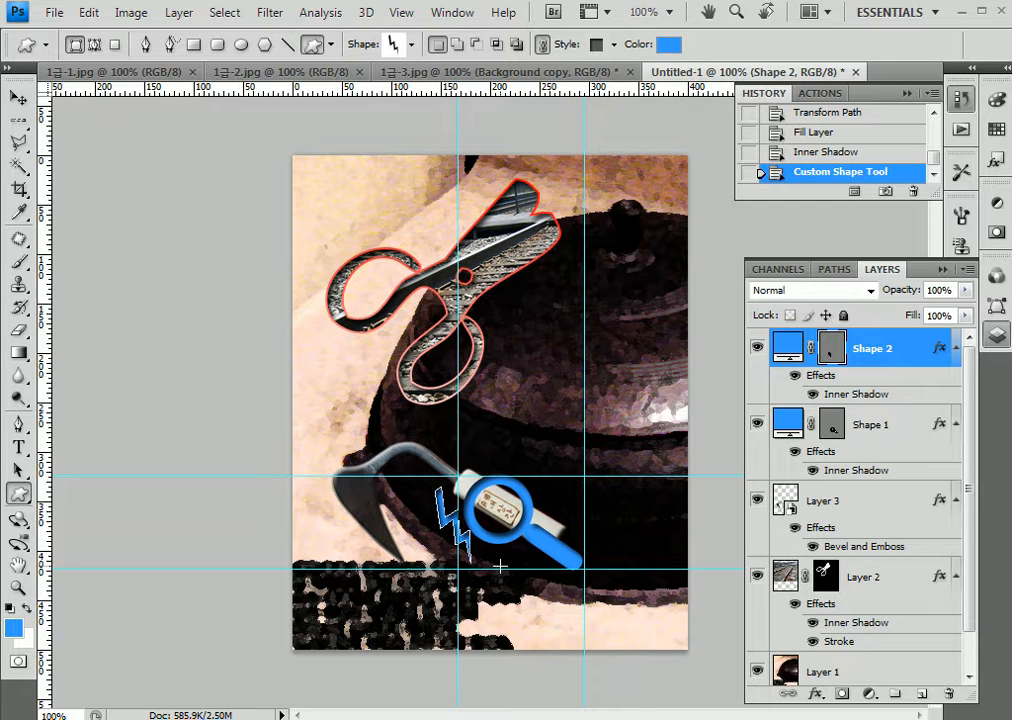
pyautogui.hotkey('ctrl', 'z')
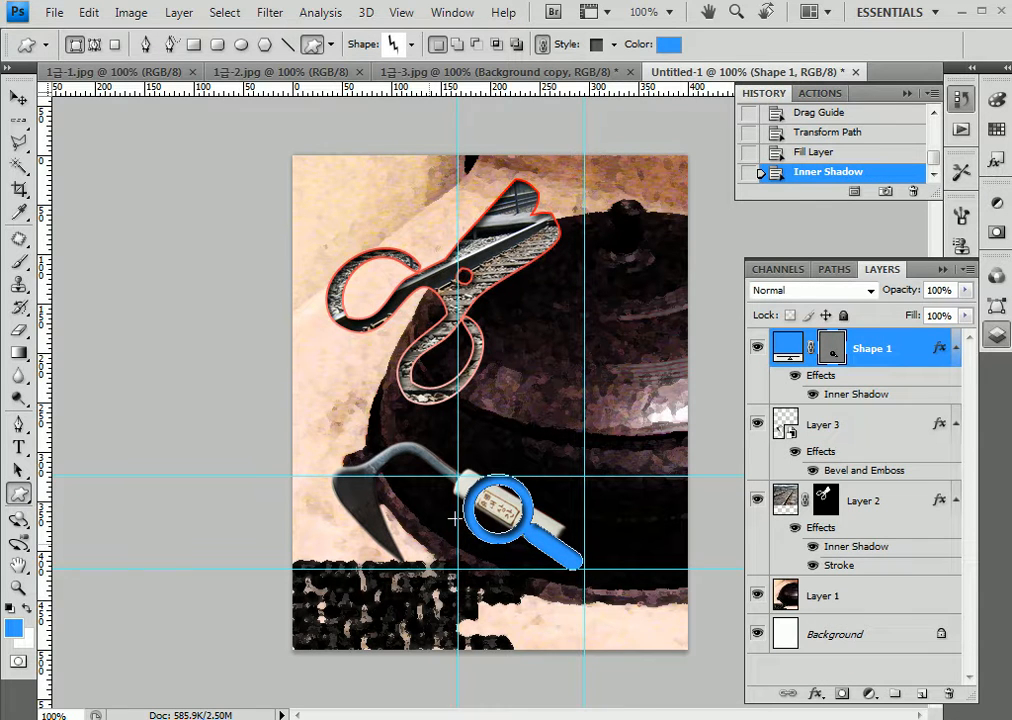
# Draw a lightning bolt custom shape between the sickle blade and the magnifying glass
pyautogui.moveTo(448, 508); pyautogui.dragTo(502, 475)
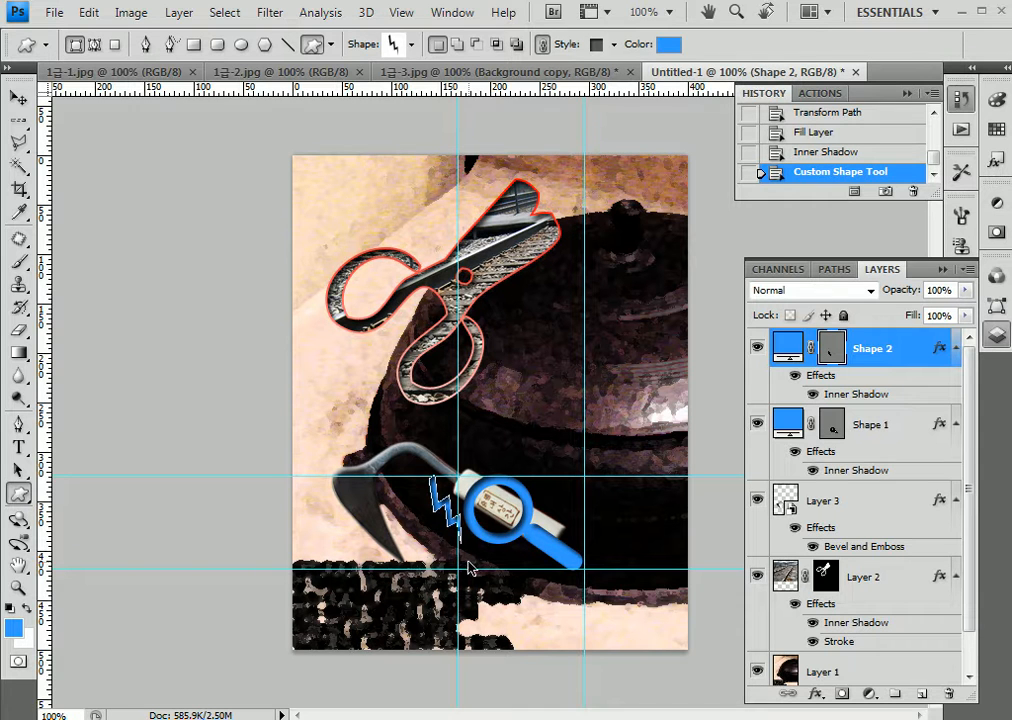
pyautogui.hotkey('ctrl', 't')
pyautogui.moveTo(487, 482); pyautogui.dragTo(350, 487)
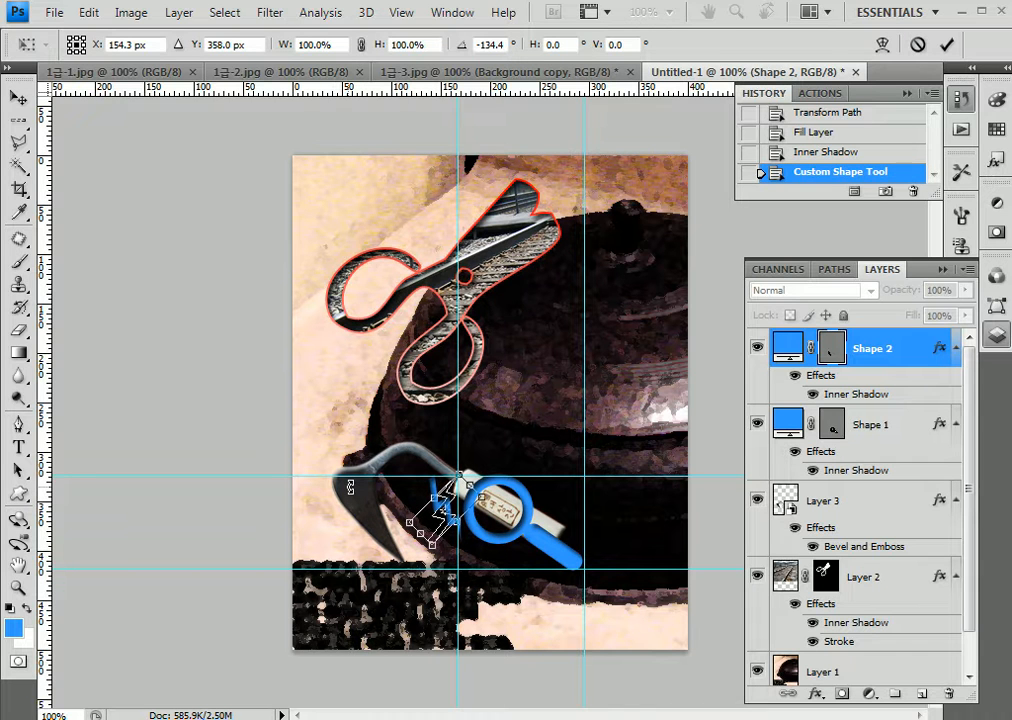
pyautogui.moveTo(350, 487); pyautogui.dragTo(351, 486)
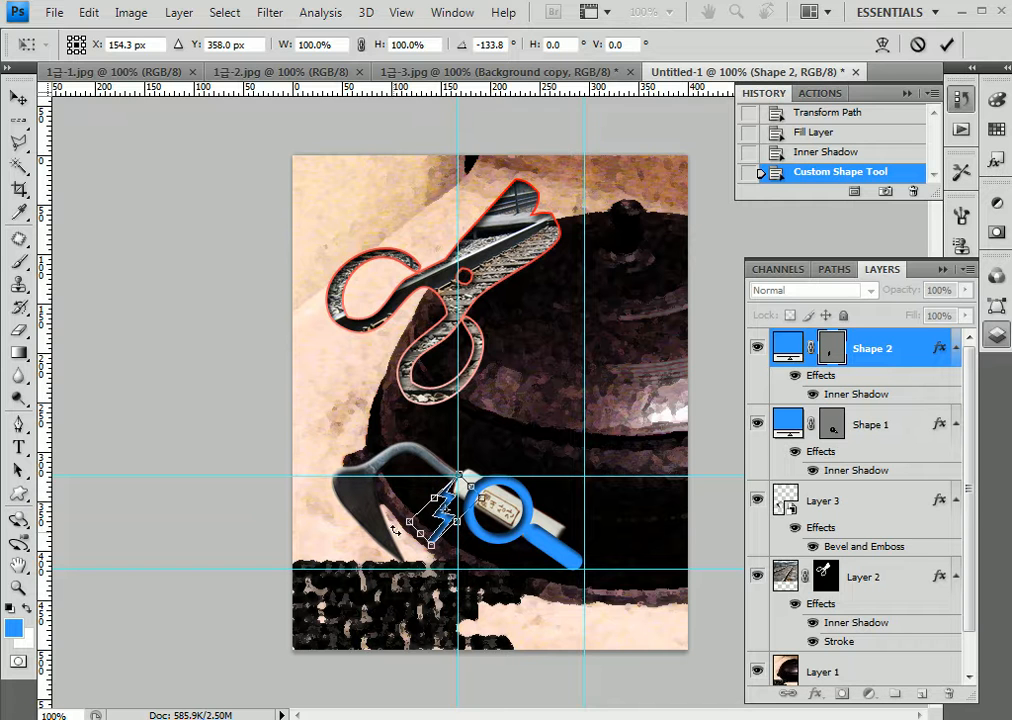
pyautogui.press('Return')
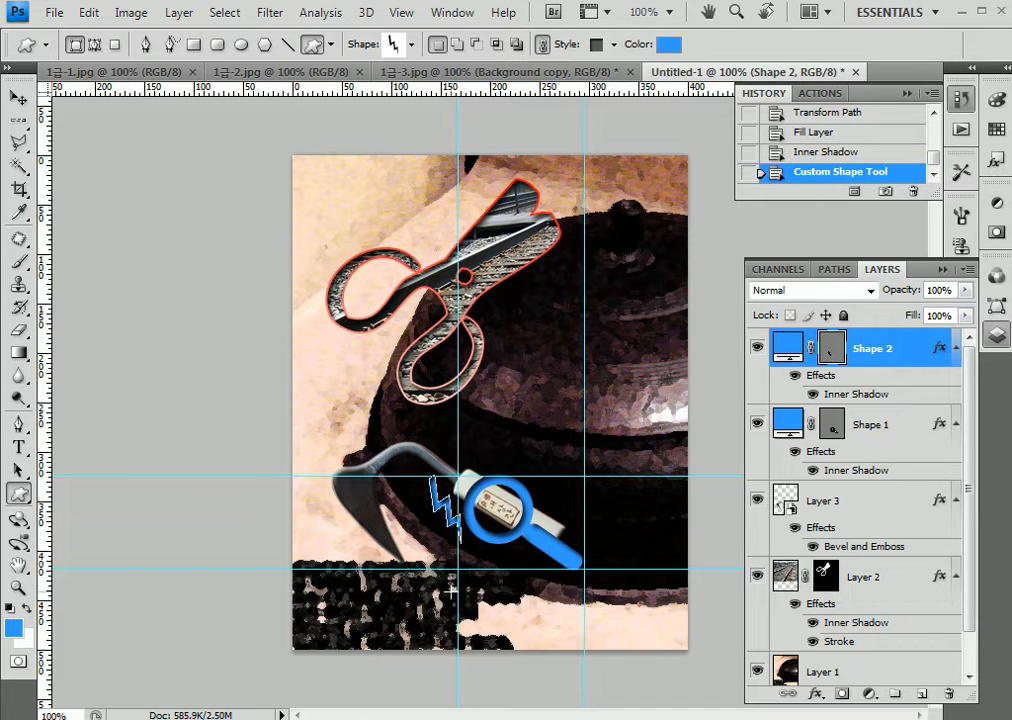
# Reposition the guides to frame the lower-left pattern area, vertical ones at about 30 and 95 px, horizontal ones at about 425 and 480 px
pyautogui.click(19, 97)
pyautogui.moveTo(386, 97); pyautogui.dragTo(287, 78)
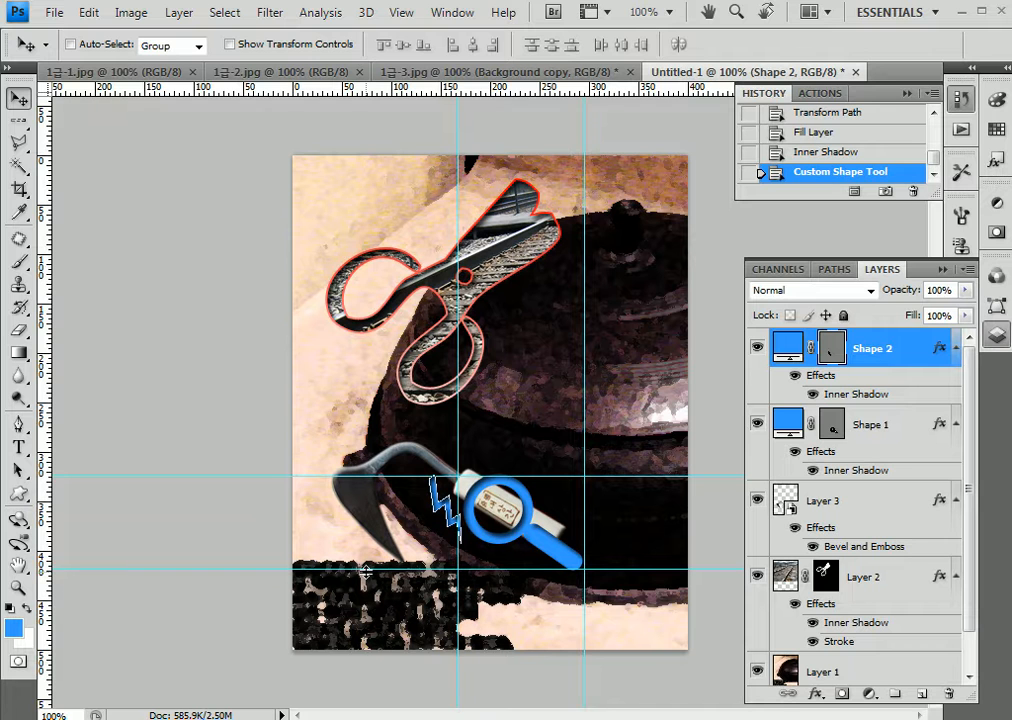
pyautogui.moveTo(365, 569); pyautogui.dragTo(358, 633)
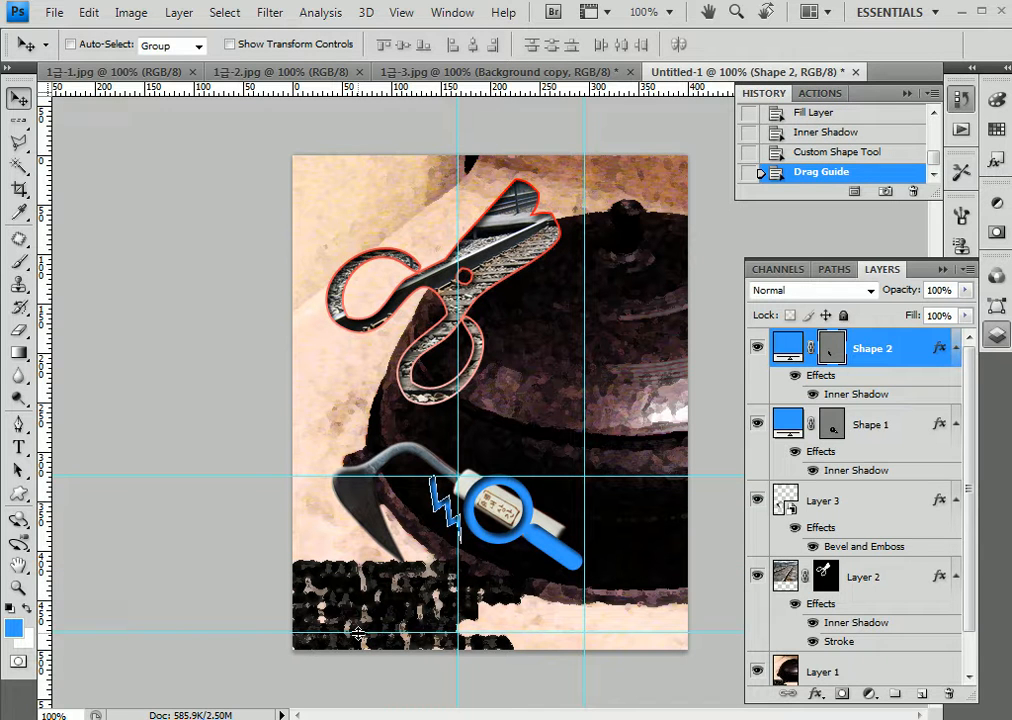
pyautogui.moveTo(458, 564); pyautogui.dragTo(326, 578)
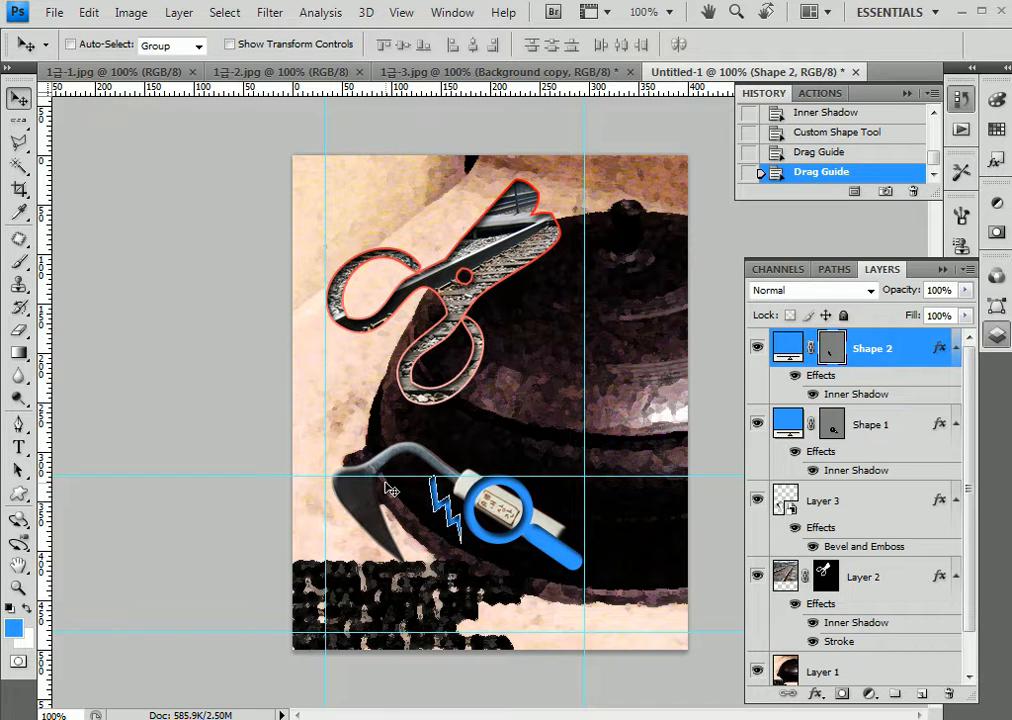
pyautogui.moveTo(399, 478); pyautogui.dragTo(363, 574)
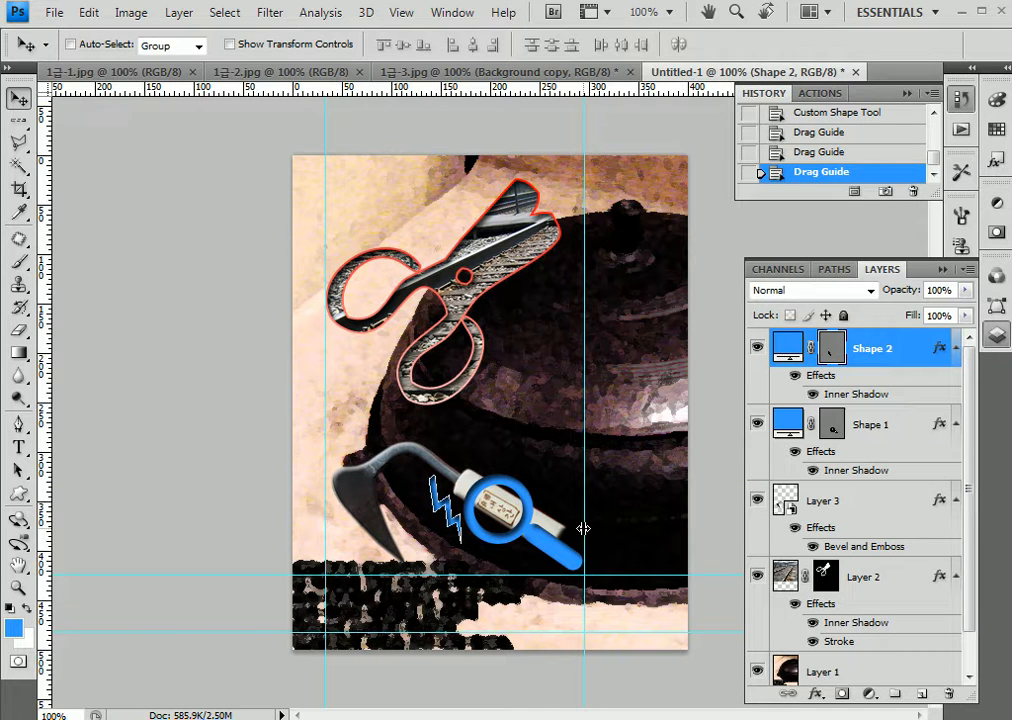
pyautogui.moveTo(583, 528); pyautogui.dragTo(388, 545)
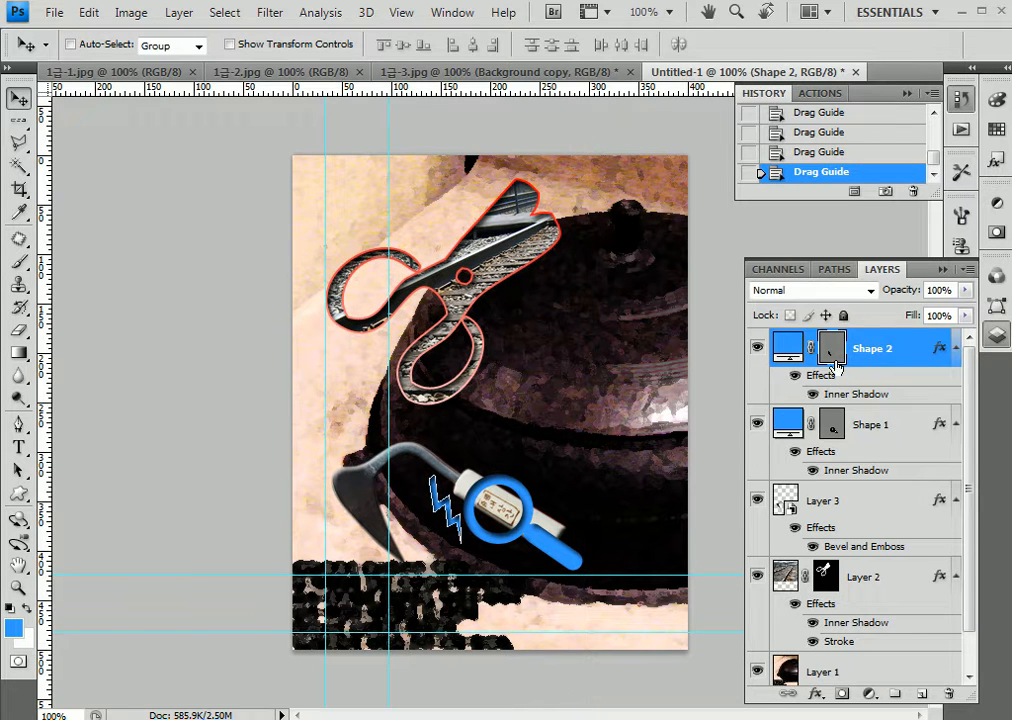
# Move the lightning bolt into the area framed by the guides, rotating it about -115° and scaling it to about 107%
pyautogui.moveTo(448, 553); pyautogui.dragTo(368, 623)
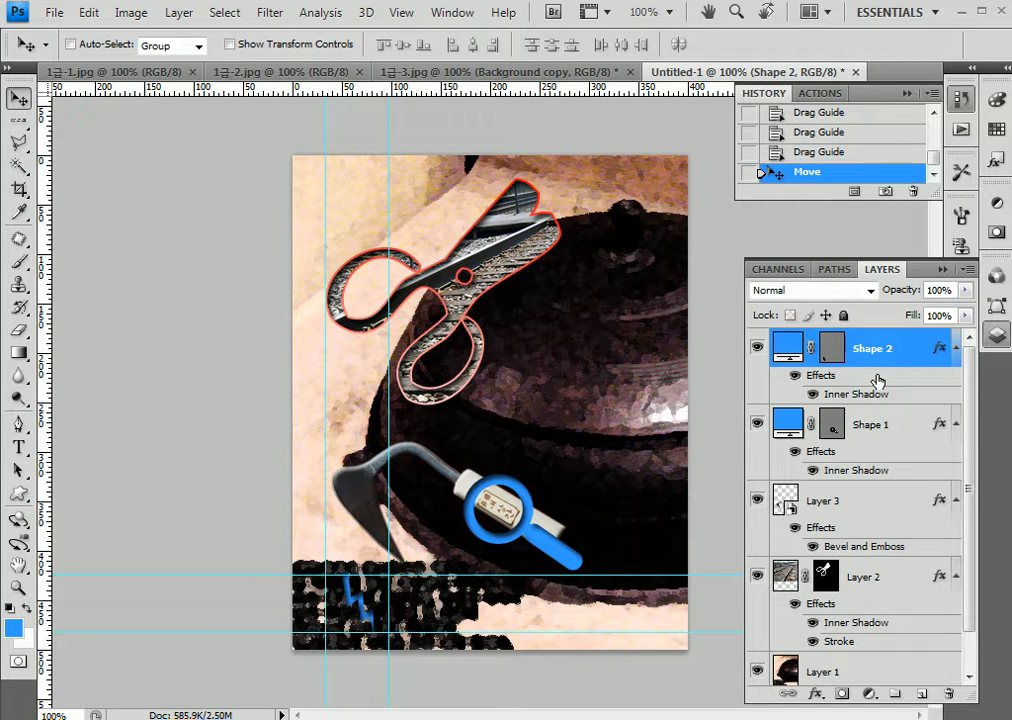
pyautogui.hotkey('ctrl', 't')
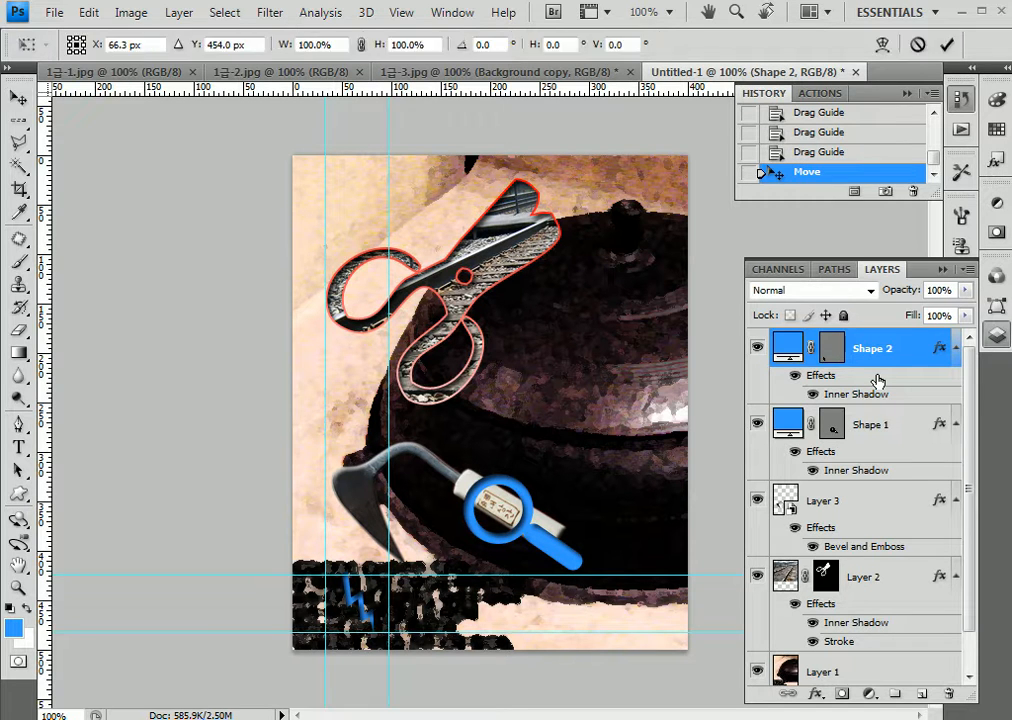
pyautogui.moveTo(409, 580); pyautogui.dragTo(284, 544)
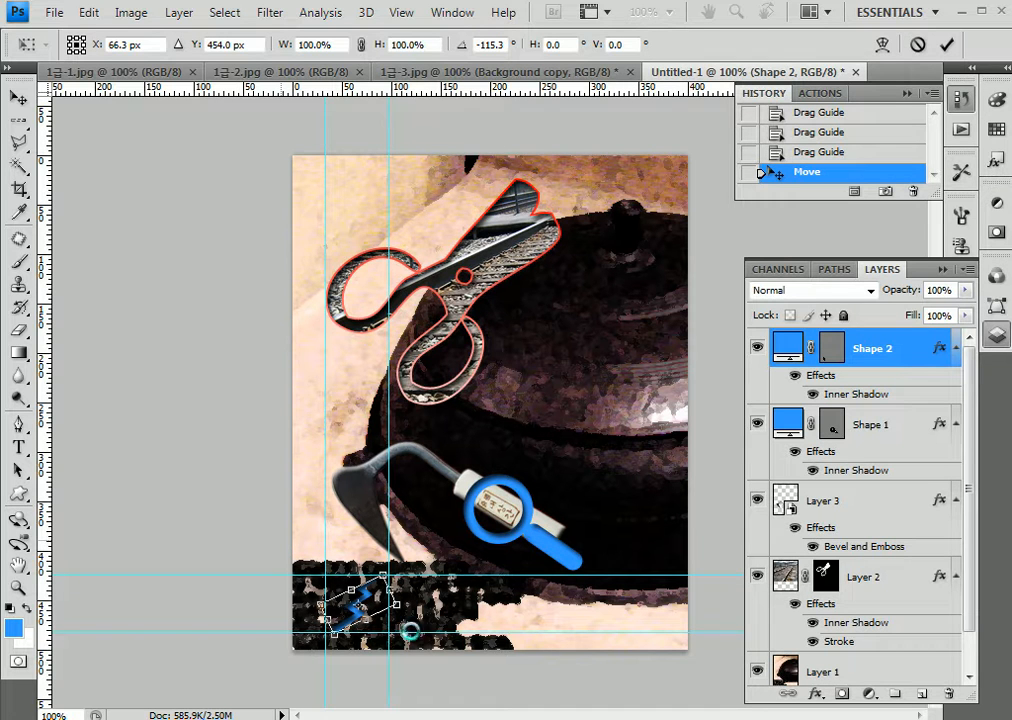
pyautogui.moveTo(372, 604); pyautogui.dragTo(385, 571)
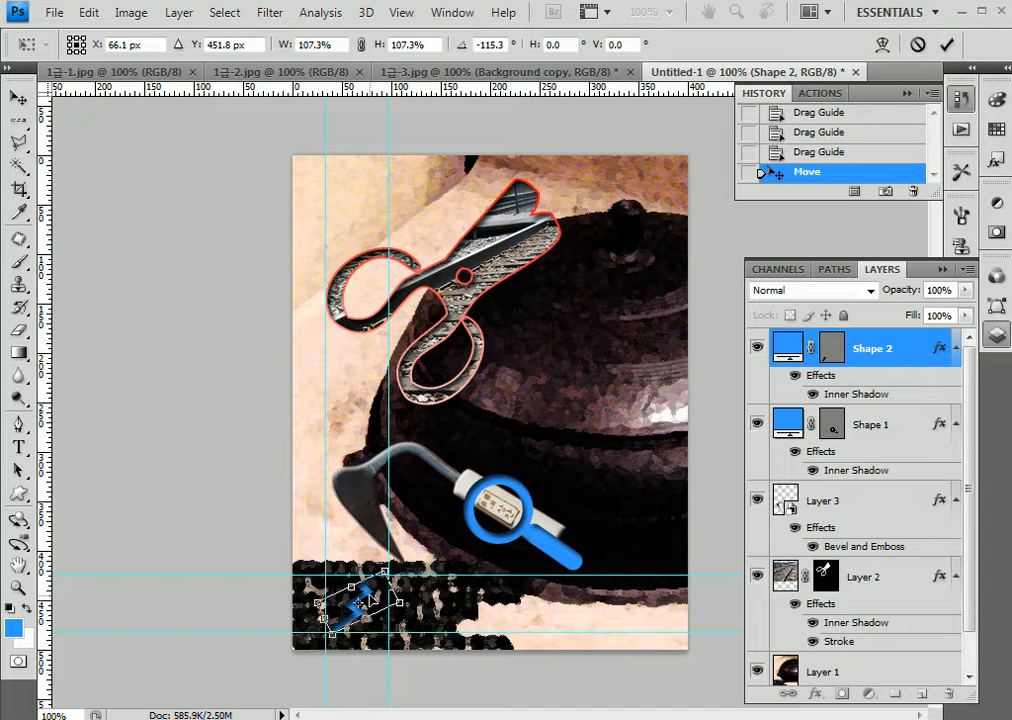
pyautogui.press('Return')
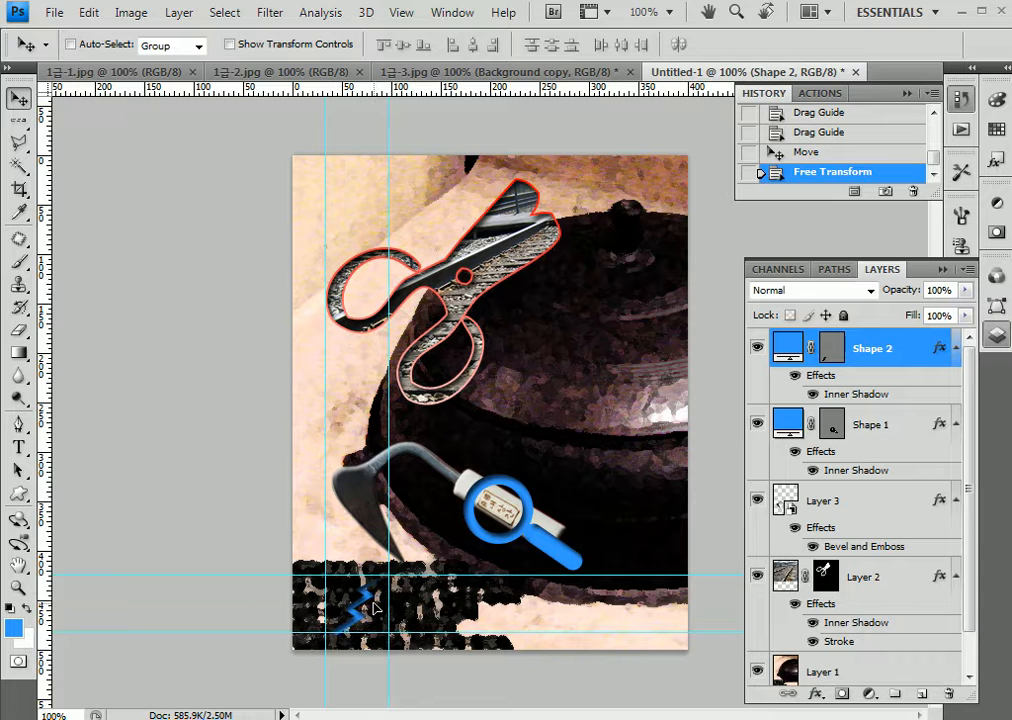
# Fine-tune the lightning bolt's rotation and position so that it fits inside the four guides
pyautogui.hotkey('ctrl', 't')
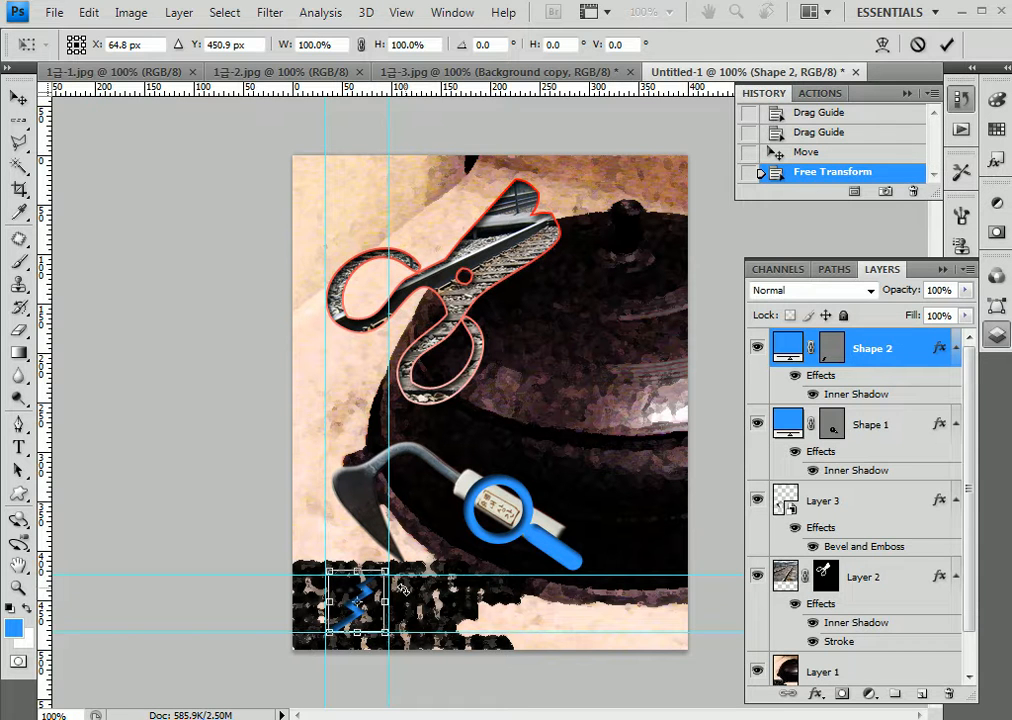
pyautogui.moveTo(405, 584); pyautogui.dragTo(370, 610)
pyautogui.press('Return')
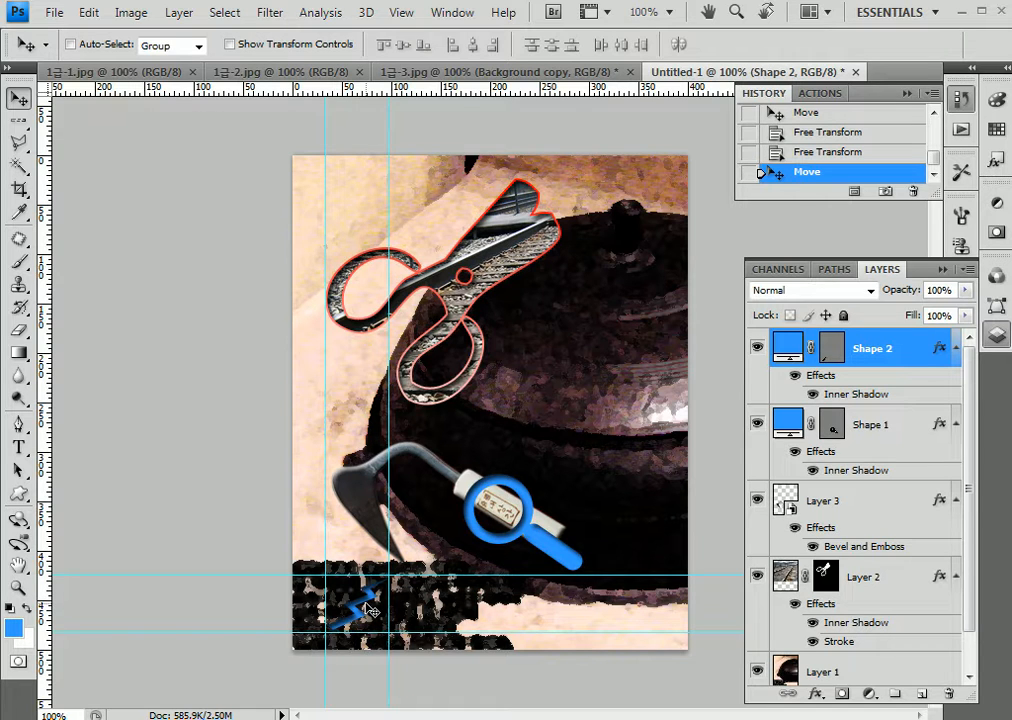
# Set the foreground colour to ff0000 and fill the lightning bolt shape with it
pyautogui.click(13, 627)
pyautogui.doubleClick(670, 486)
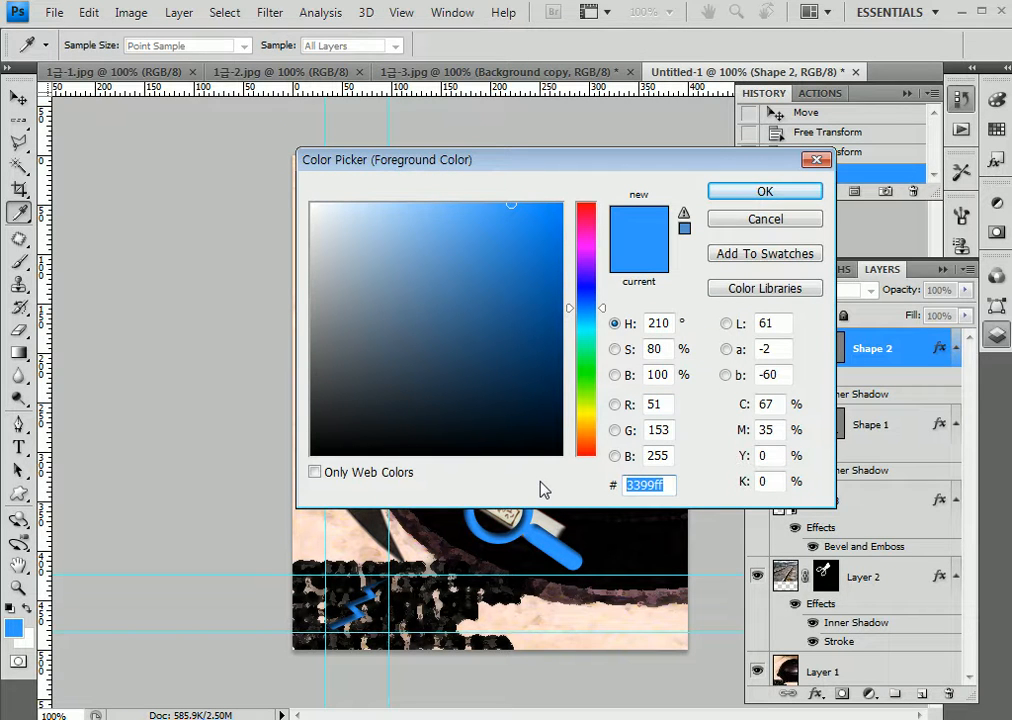
pyautogui.write('ff6699')
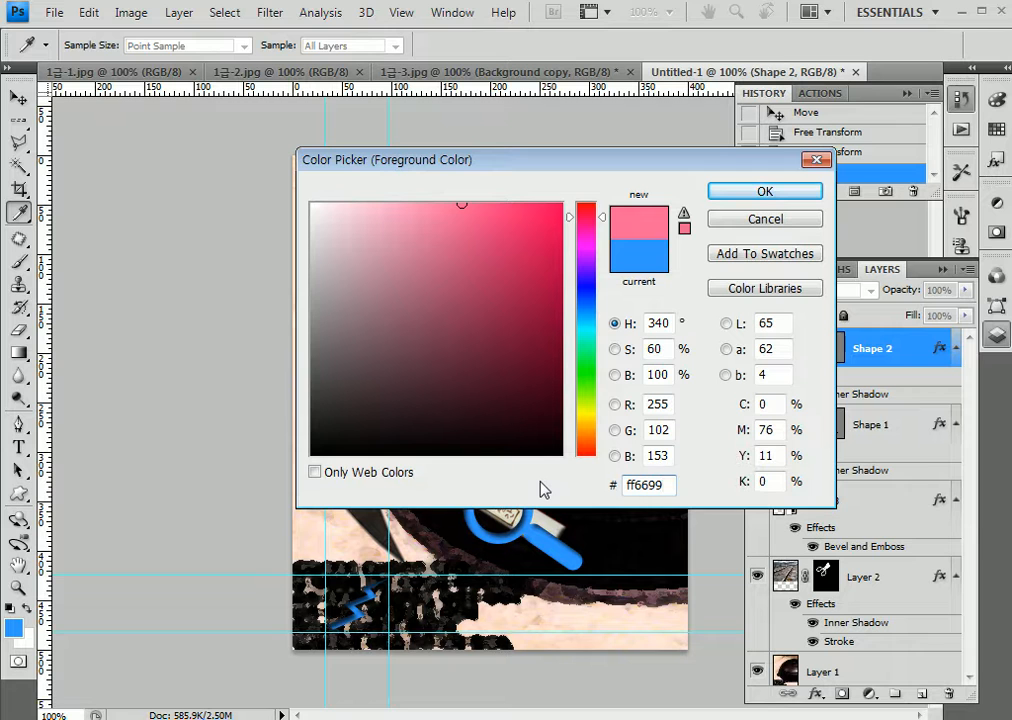
pyautogui.moveTo(670, 484); pyautogui.dragTo(637, 490)
pyautogui.write('0000')
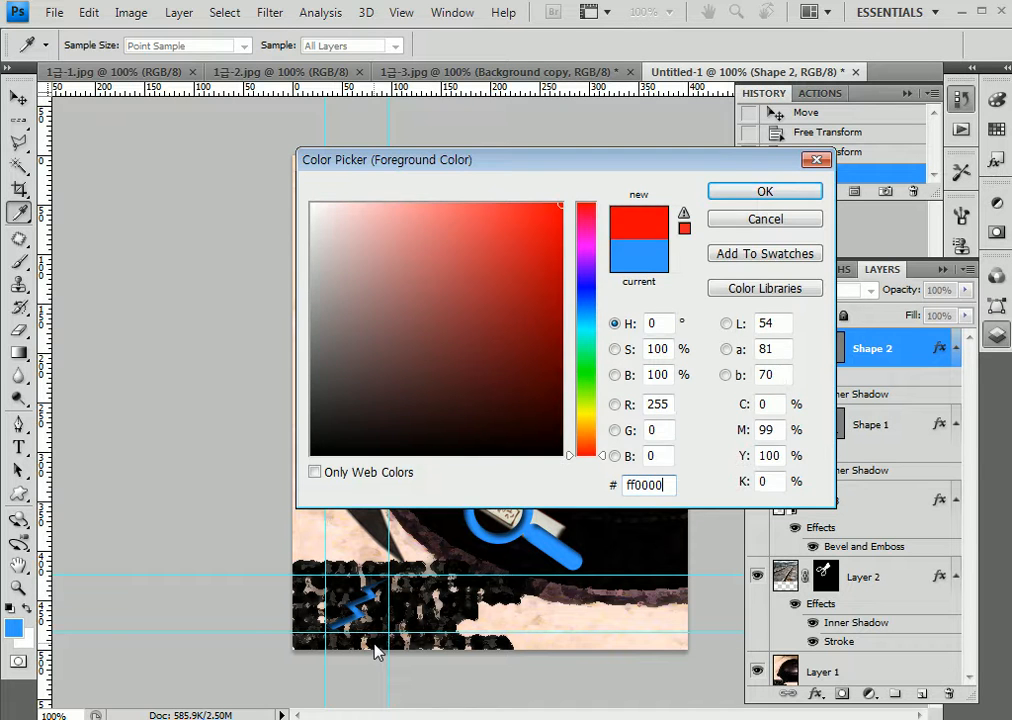
pyautogui.press('Return')
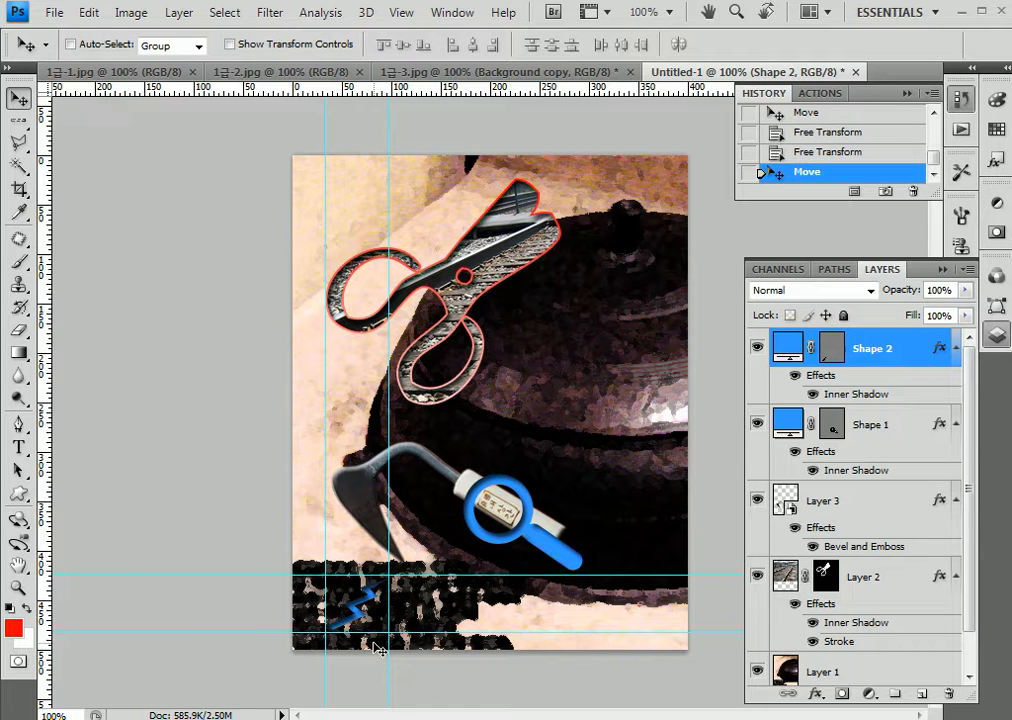
pyautogui.hotkey('alt', 'BackSpace')
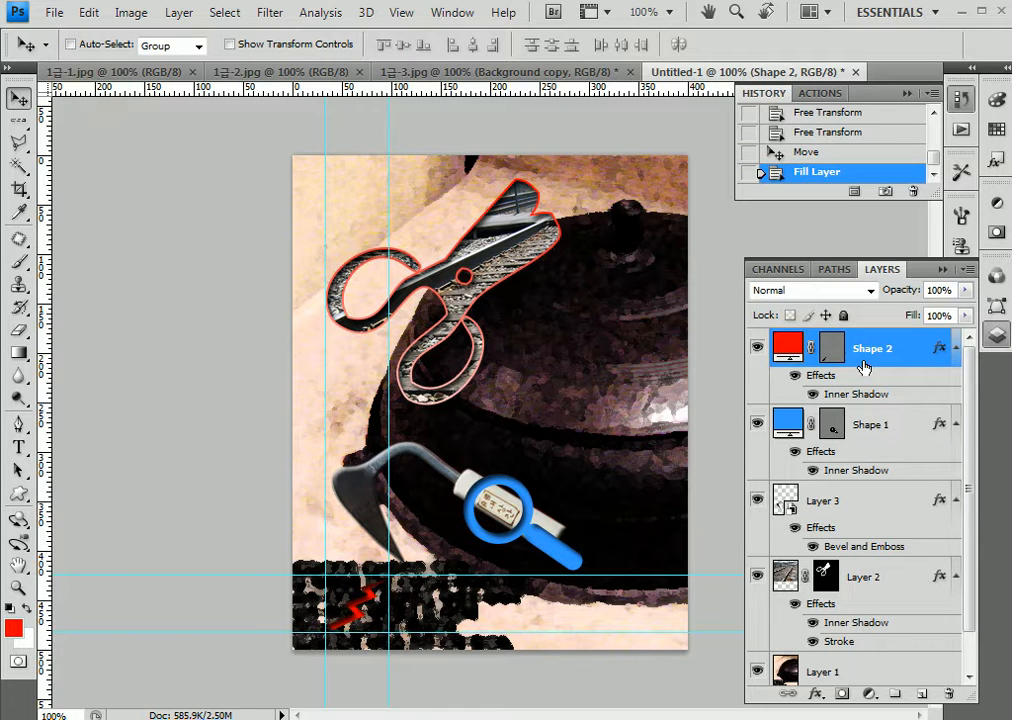
# Replace the Shape 2 layer's Inner Shadow with a Drop Shadow using the default settings
pyautogui.doubleClick(915, 355)
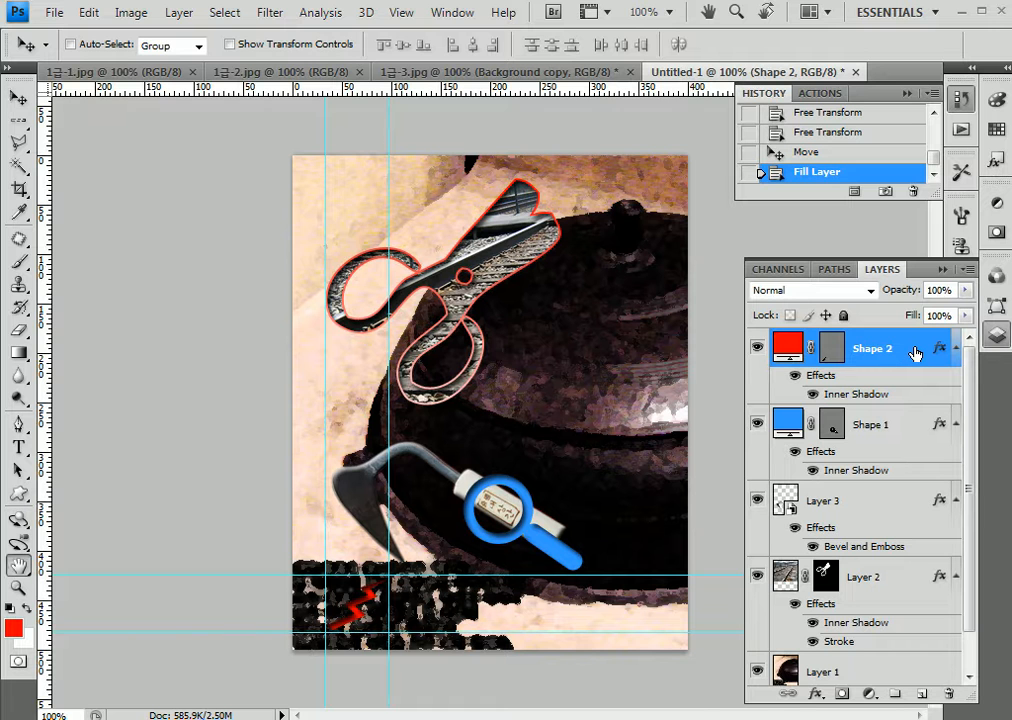
pyautogui.moveTo(457, 594); pyautogui.dragTo(422, 247)
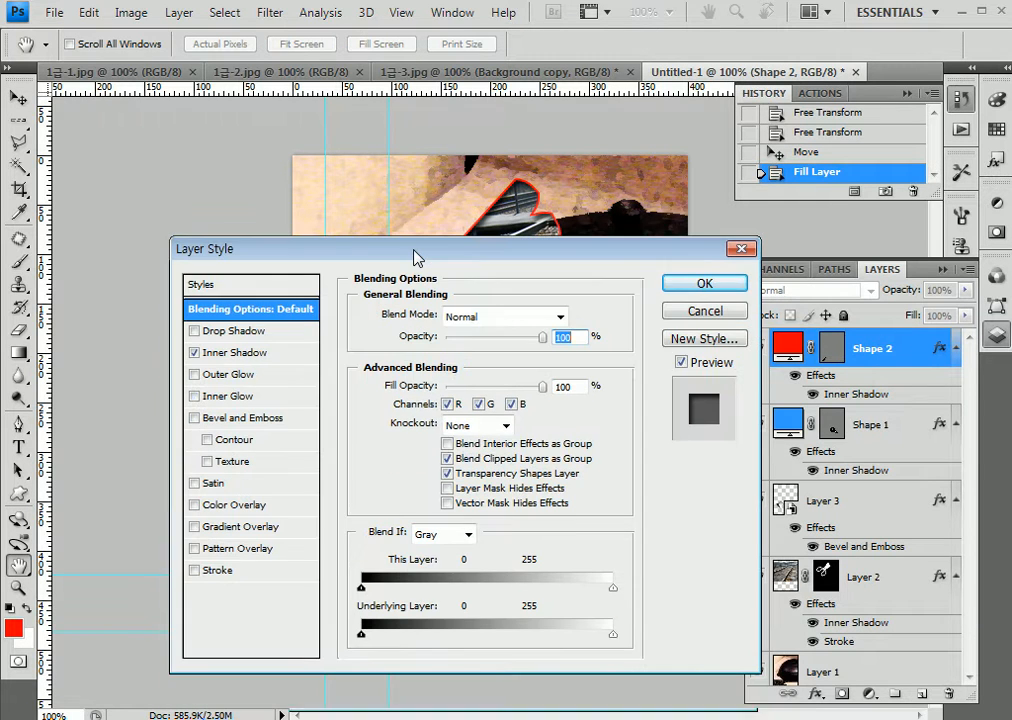
pyautogui.click(194, 353)
pyautogui.click(195, 331)
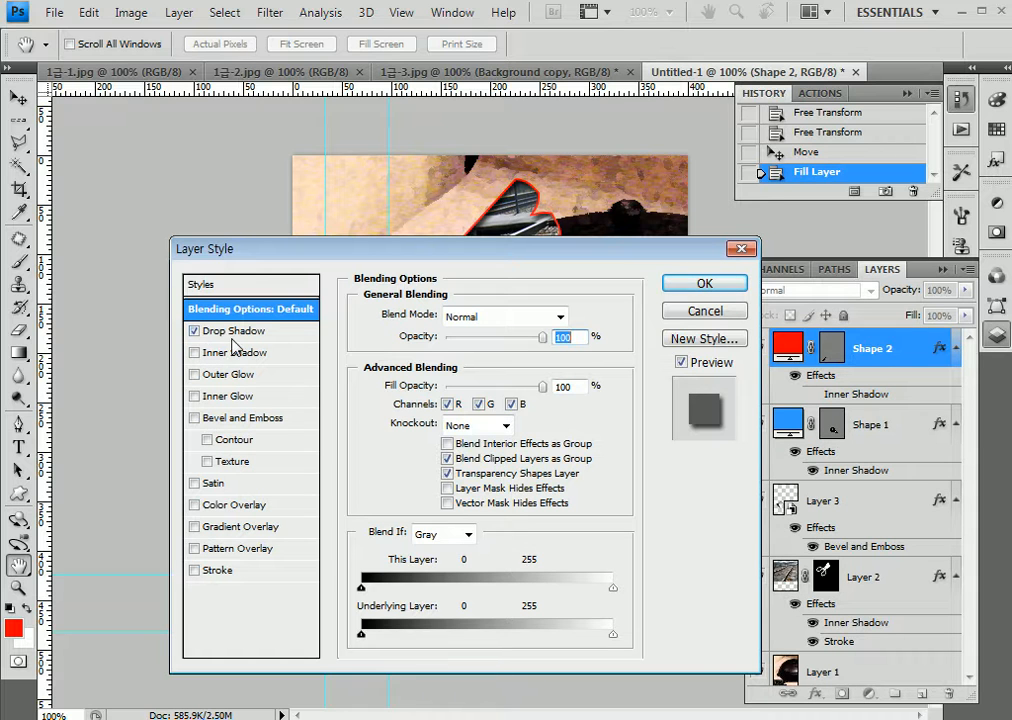
pyautogui.click(245, 335)
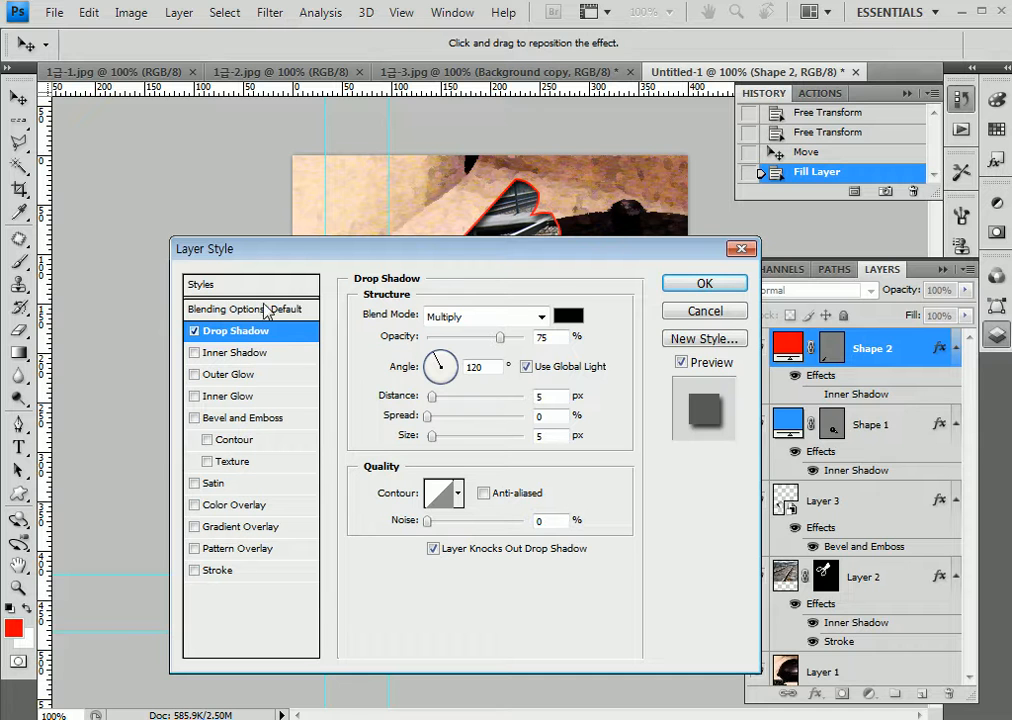
pyautogui.moveTo(425, 252); pyautogui.dragTo(470, 683)
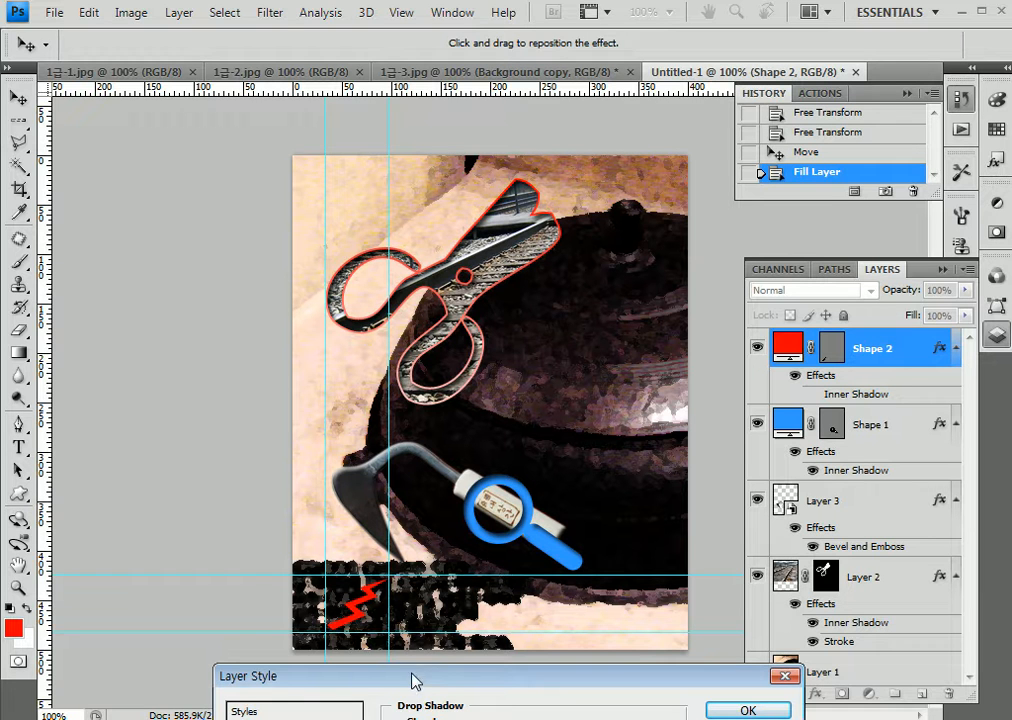
pyautogui.moveTo(690, 681); pyautogui.dragTo(707, 491)
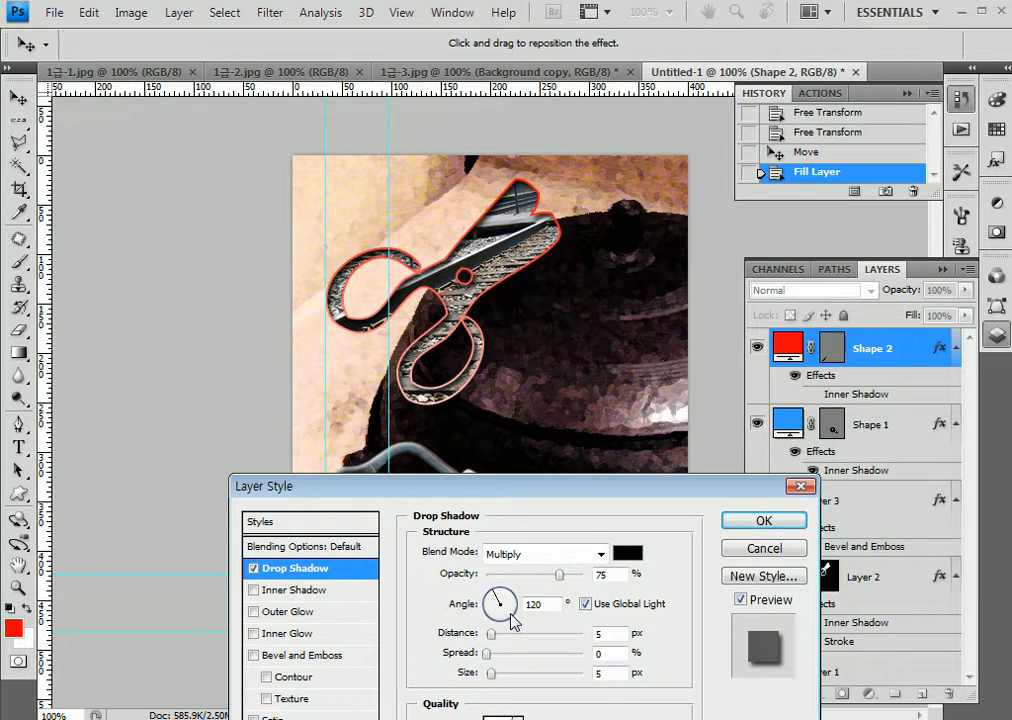
pyautogui.moveTo(499, 490); pyautogui.dragTo(452, 569)
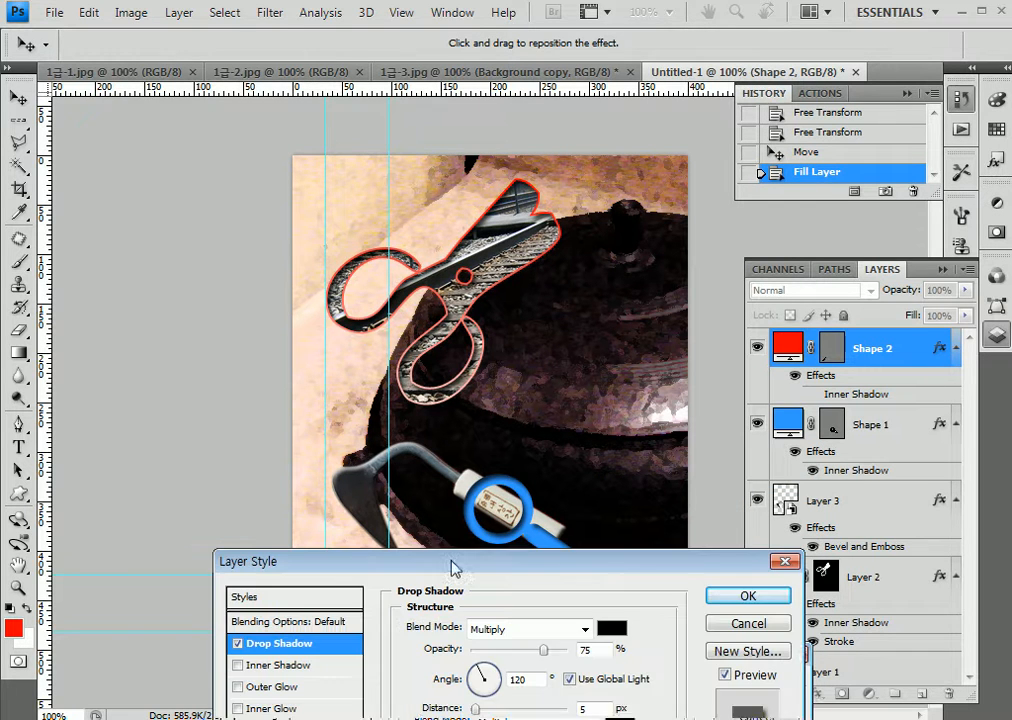
pyautogui.click(718, 594)
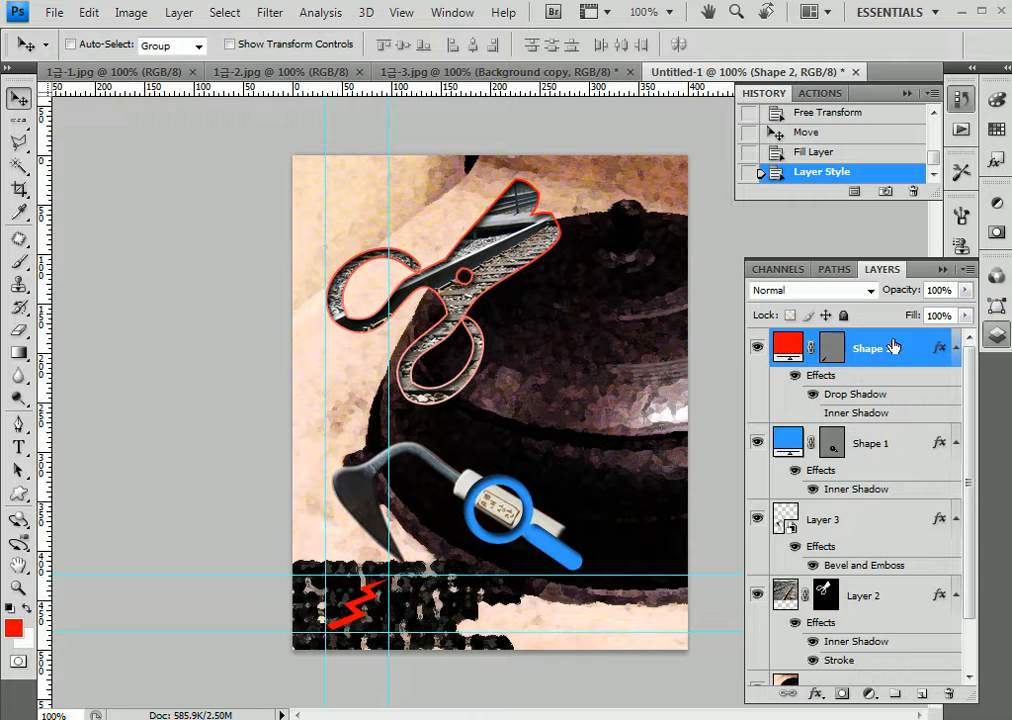
# Duplicate the Shape 2 layer and place the copied lightning bolt just to the right of the original
pyautogui.moveTo(885, 346); pyautogui.dragTo(921, 692)
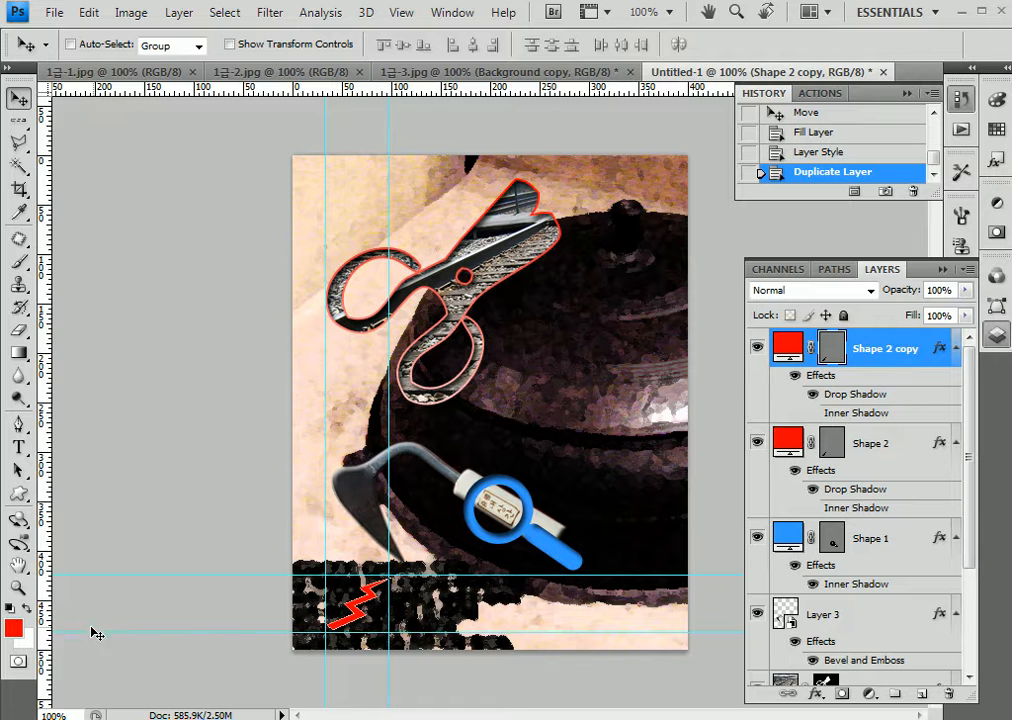
pyautogui.moveTo(367, 612); pyautogui.dragTo(437, 612)
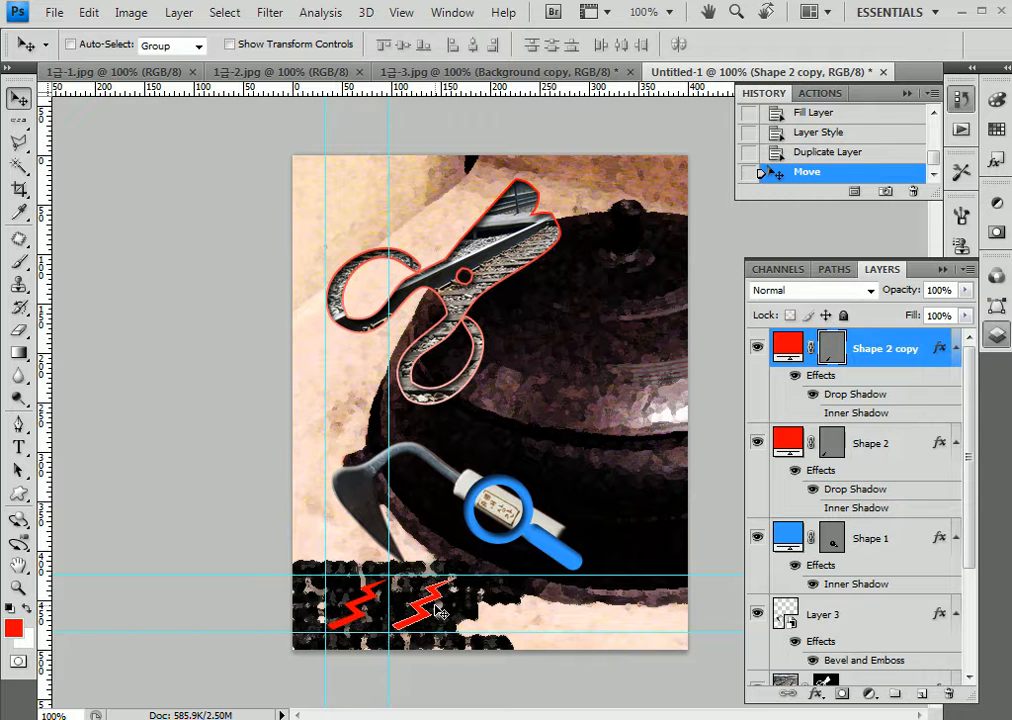
# Rotate the copied lightning bolt about -98° and move the vertical guide between the bolts to the copy's right edge
pyautogui.hotkey('ctrl', 't')
pyautogui.moveTo(464, 575); pyautogui.dragTo(398, 559)
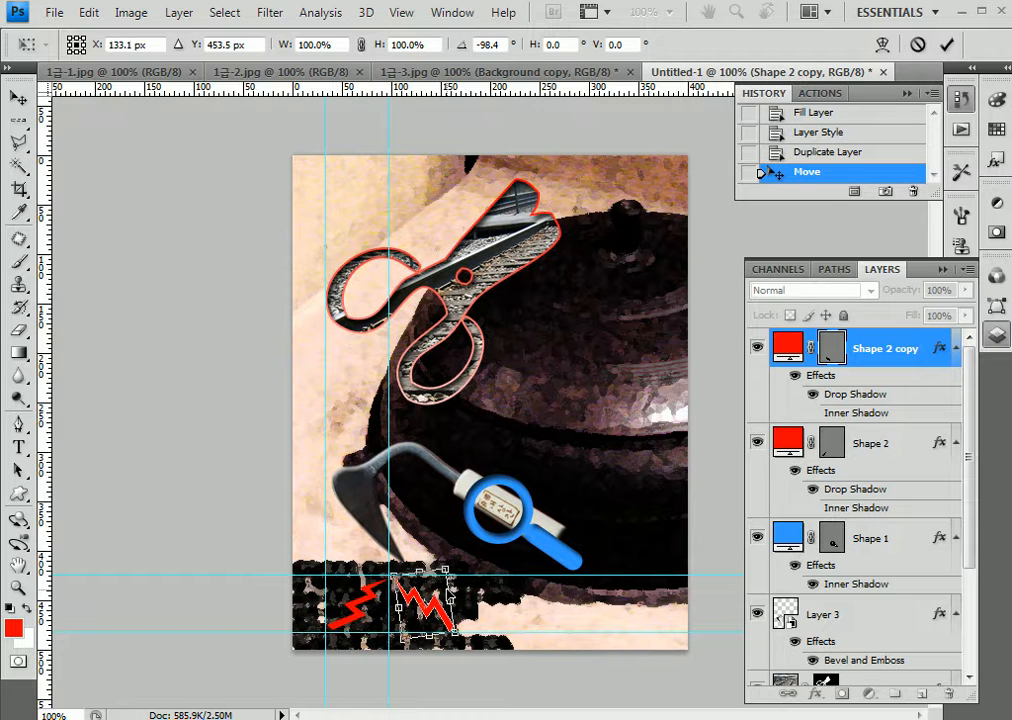
pyautogui.press('Return')
pyautogui.moveTo(391, 519); pyautogui.dragTo(453, 510)
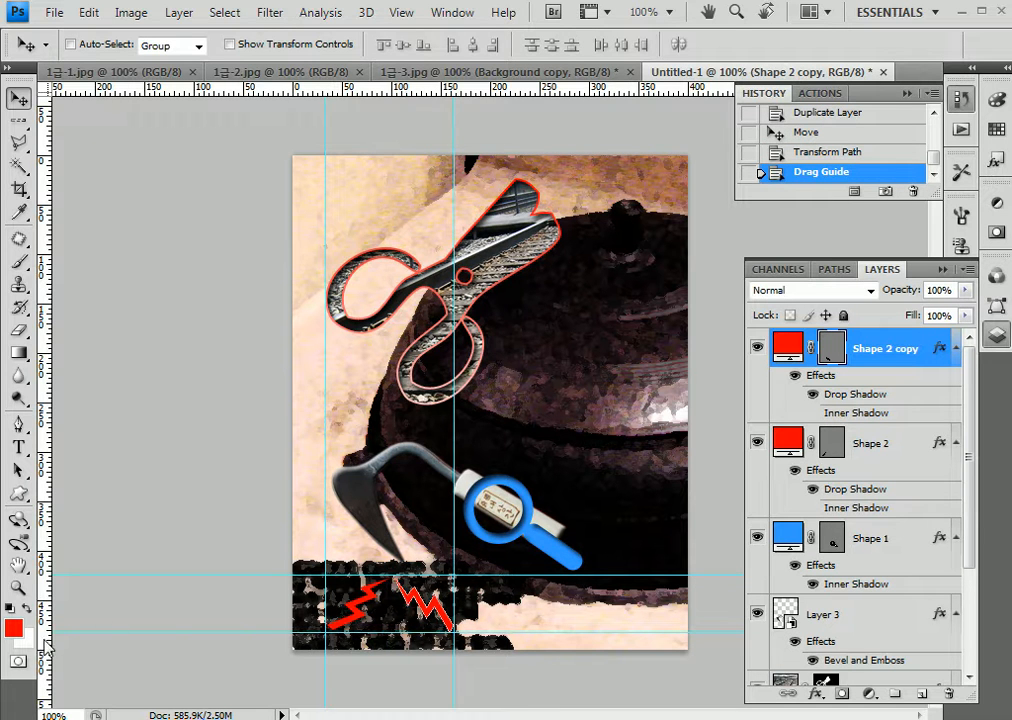
pyautogui.click(13, 628)
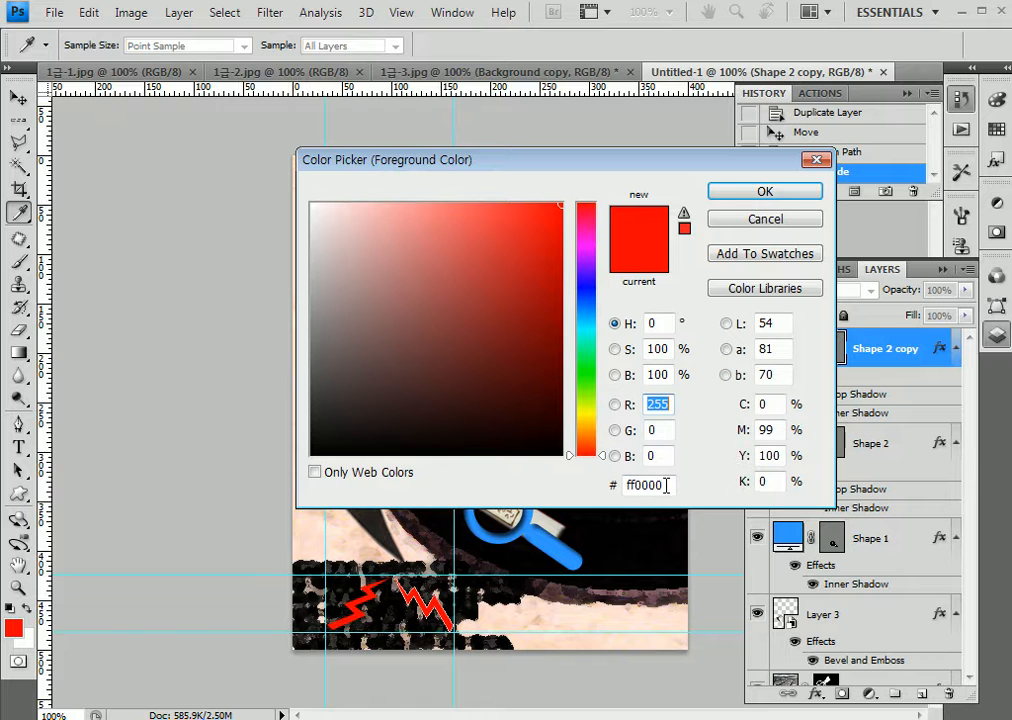
pyautogui.moveTo(663, 485); pyautogui.dragTo(628, 485)
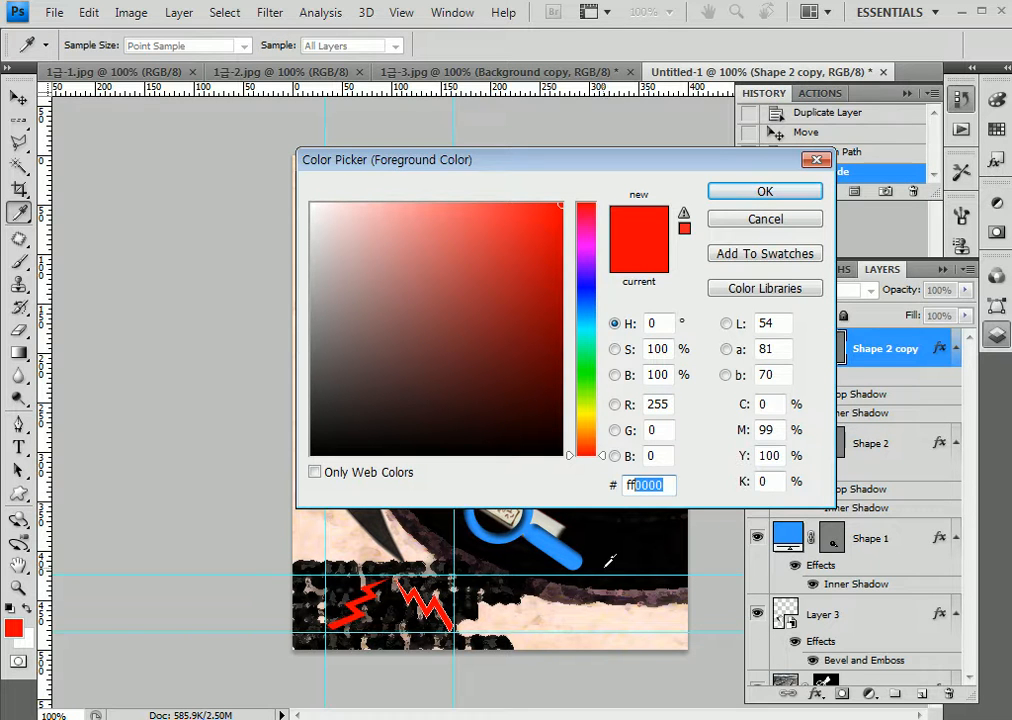
pyautogui.write('669')
pyautogui.press('Return')
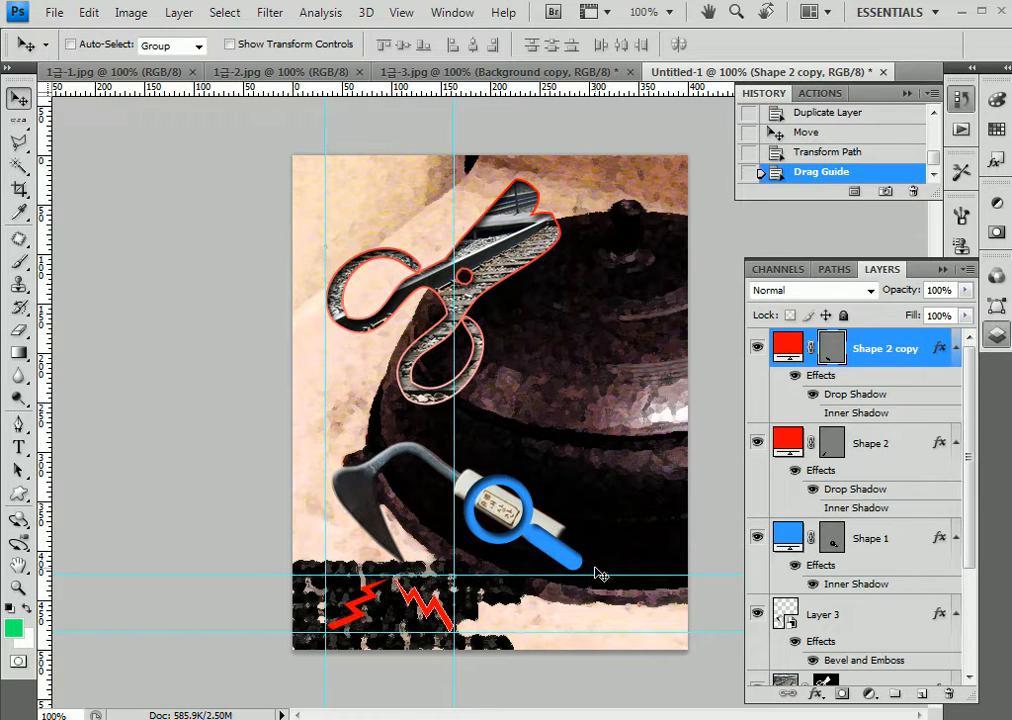
# Set the foreground colour to ff6699 and fill the copied lightning bolt on the Shape 2 copy layer with it
pyautogui.click(10, 630)
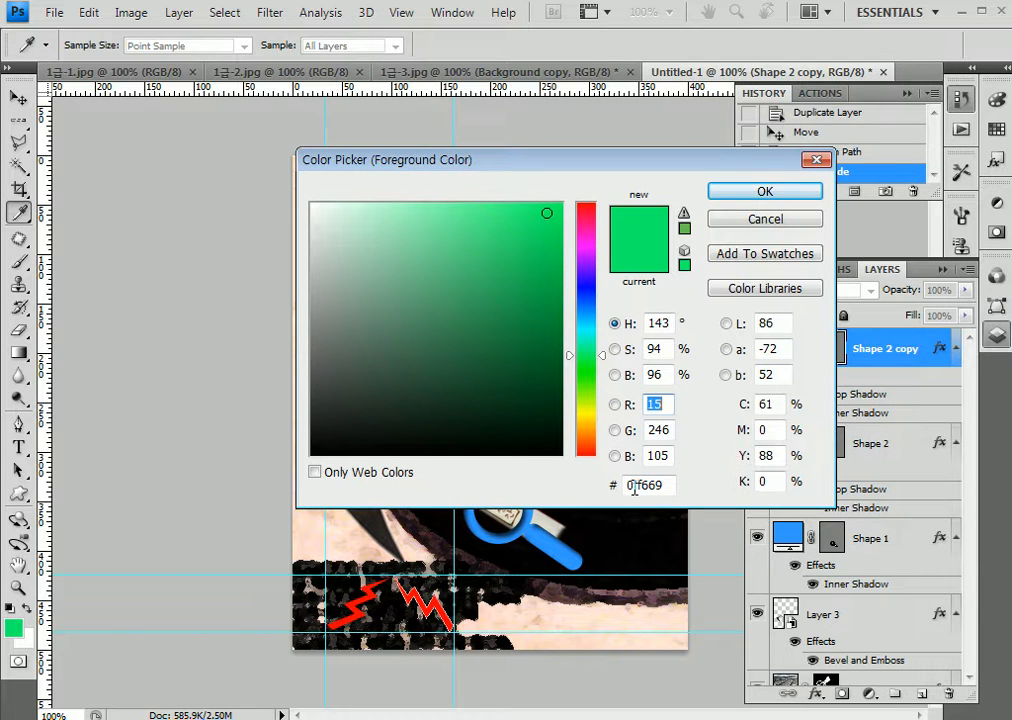
pyautogui.click(640, 485)
pyautogui.write('ff6699')
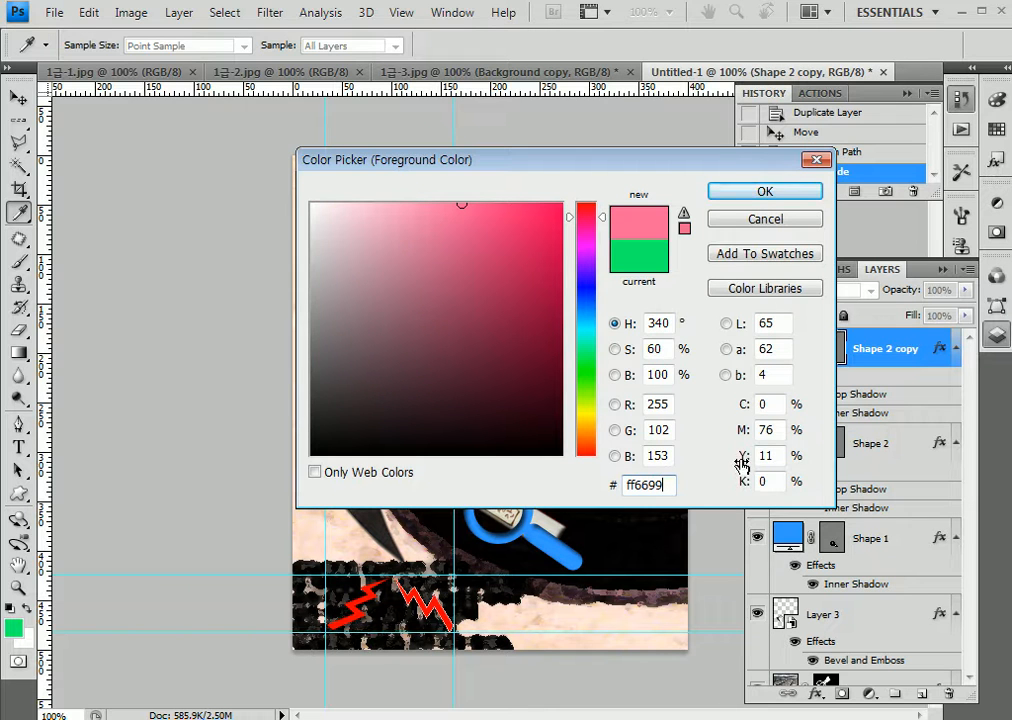
pyautogui.press('Return')
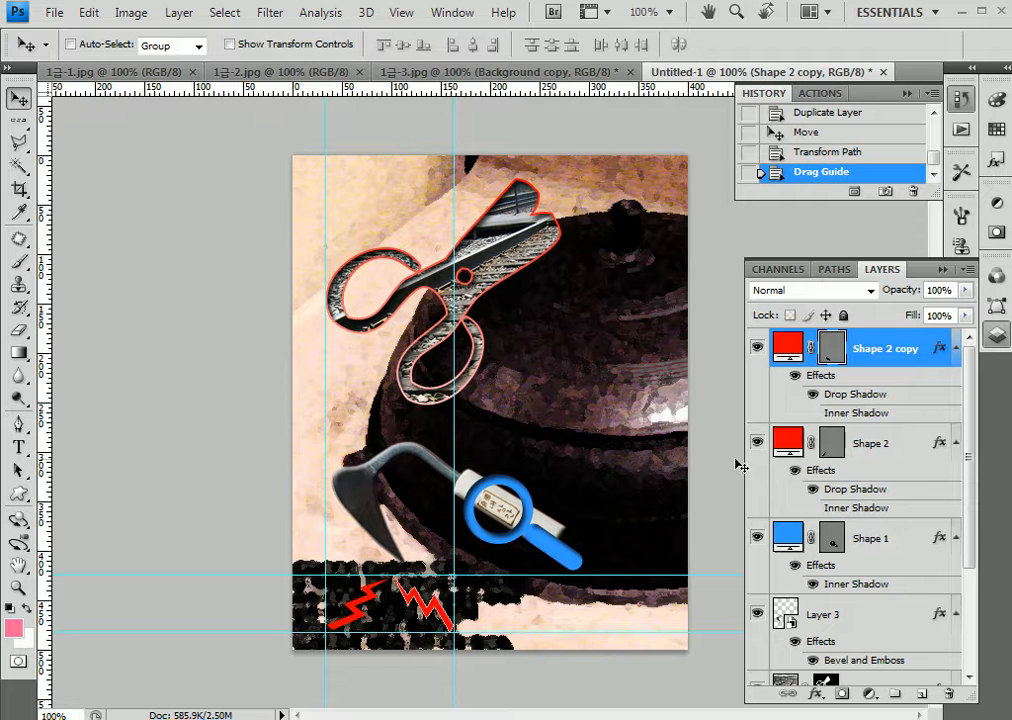
pyautogui.hotkey('alt', 'BackSpace')
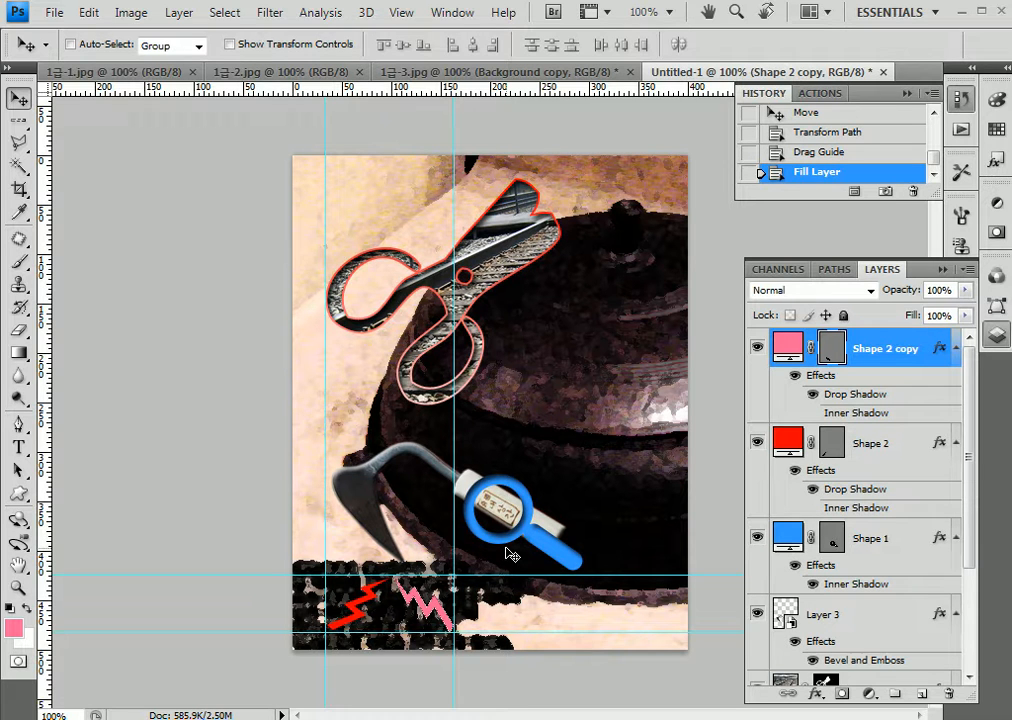
# Add a new layer at the top of the stack and write the text "Old Metal" on it
pyautogui.click(921, 693)
pyautogui.click(18, 448)
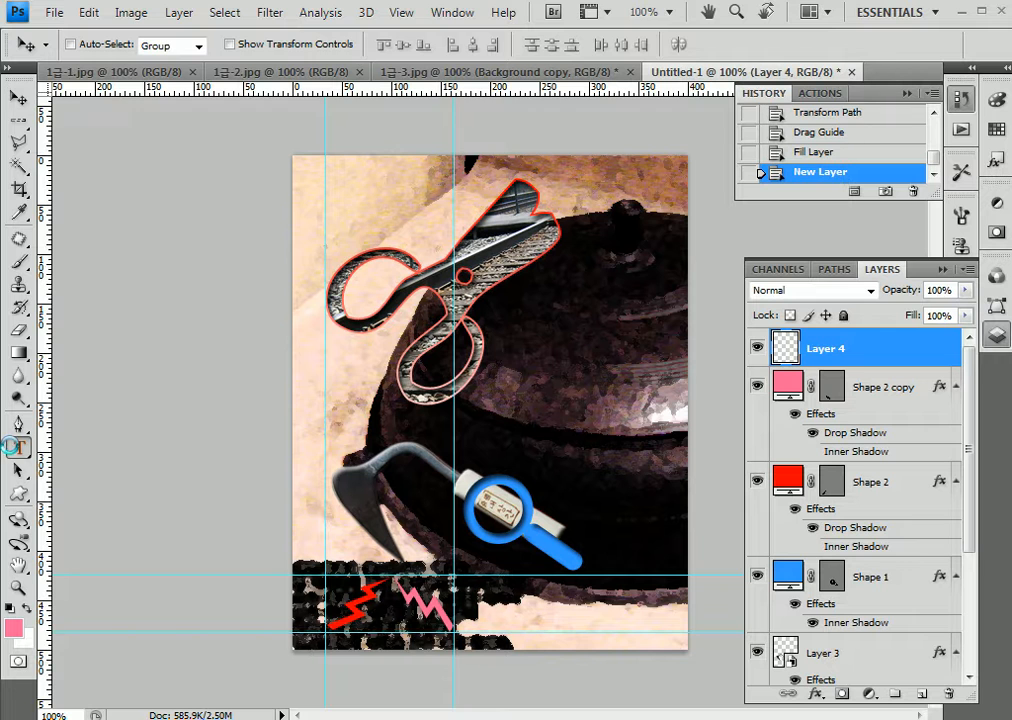
pyautogui.click(350, 668)
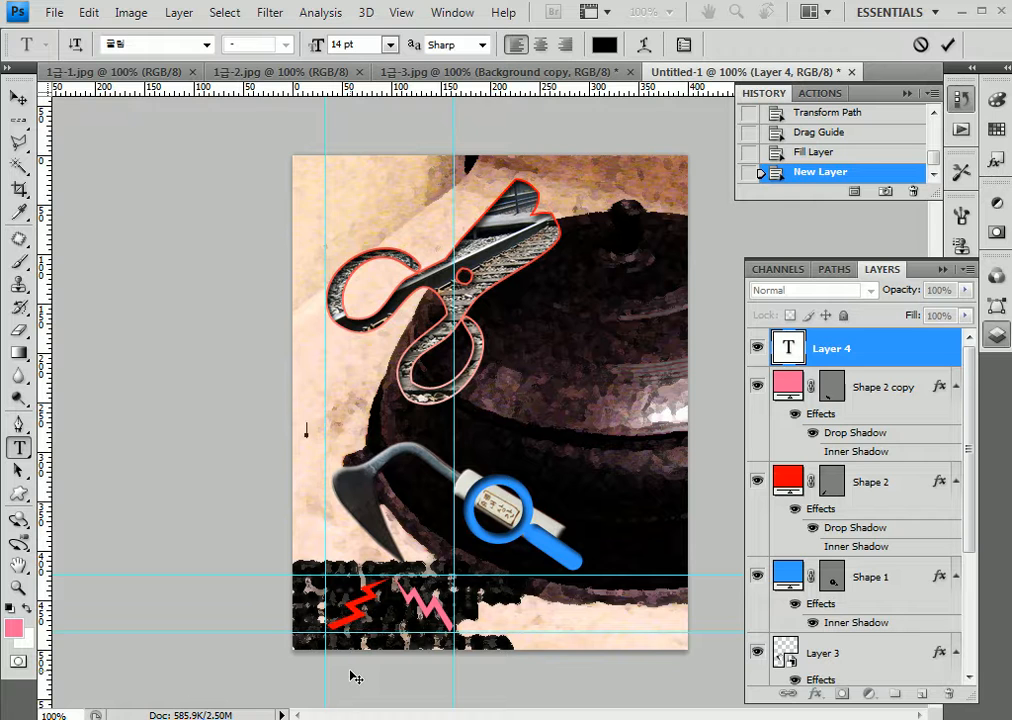
pyautogui.write('Old Metal')
pyautogui.click(790, 347)
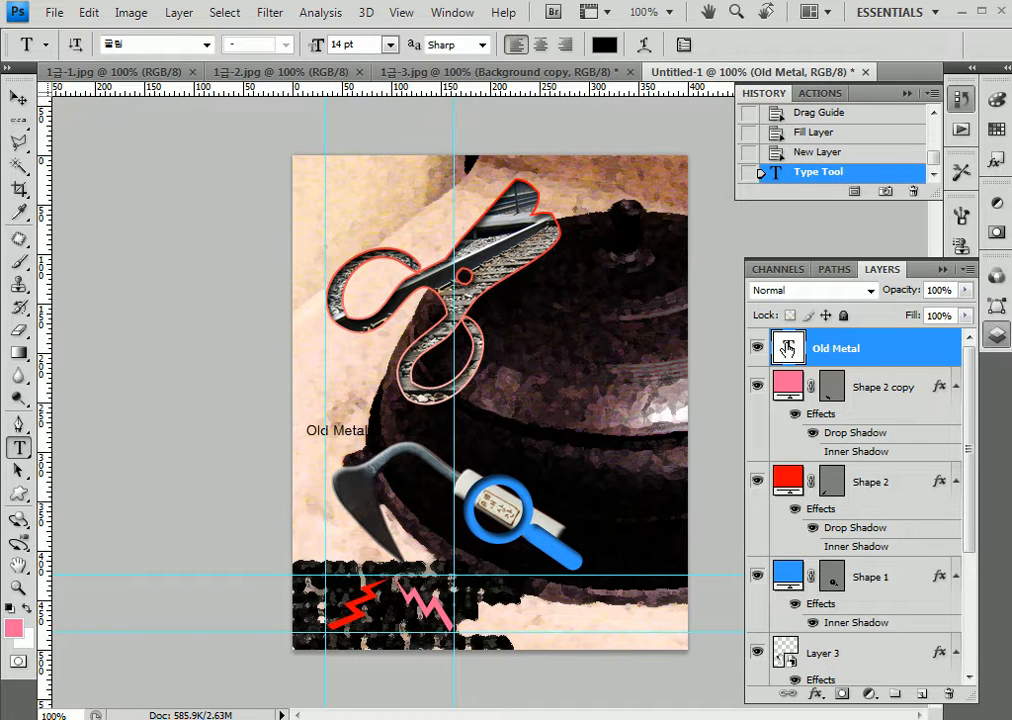
# Set the Old Metal text to Times New Roman at 60 pt
pyautogui.hotkey('ctrl', 'z')
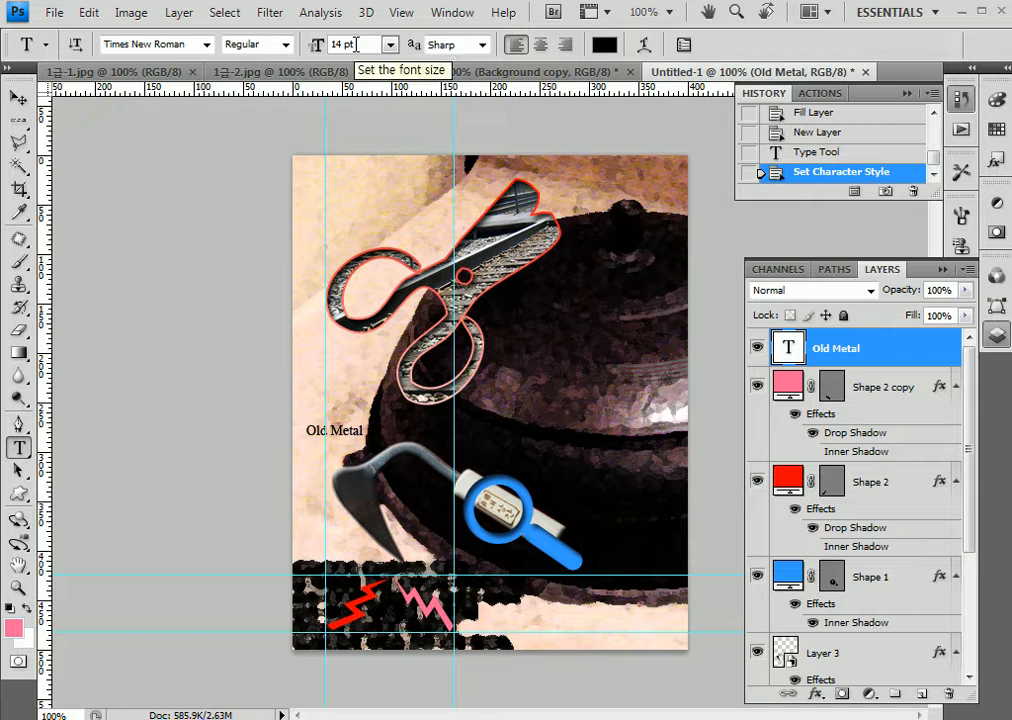
pyautogui.click(390, 45)
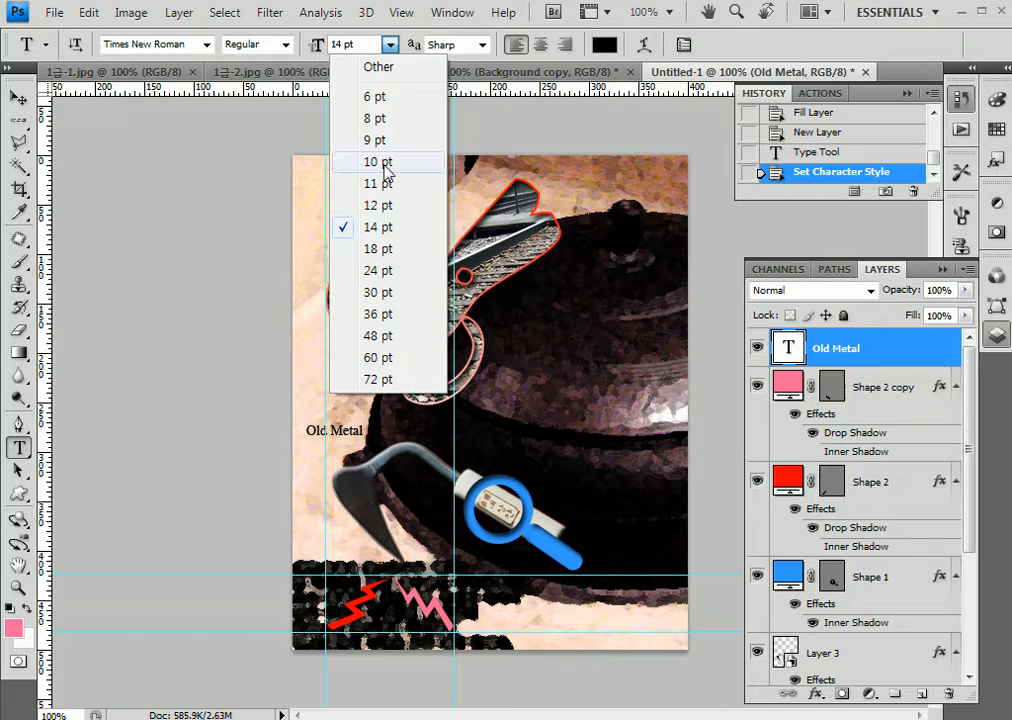
pyautogui.click(386, 357)
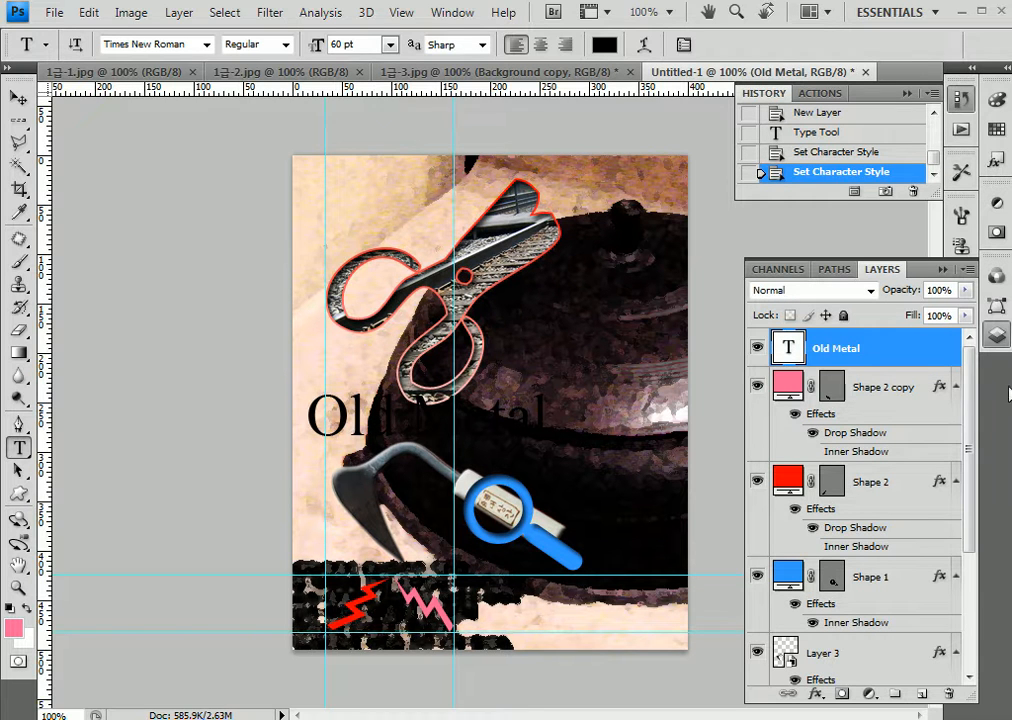
# Add a Gradient Overlay to the Old Metal text layer and open its gradient for editing
pyautogui.doubleClick(917, 347)
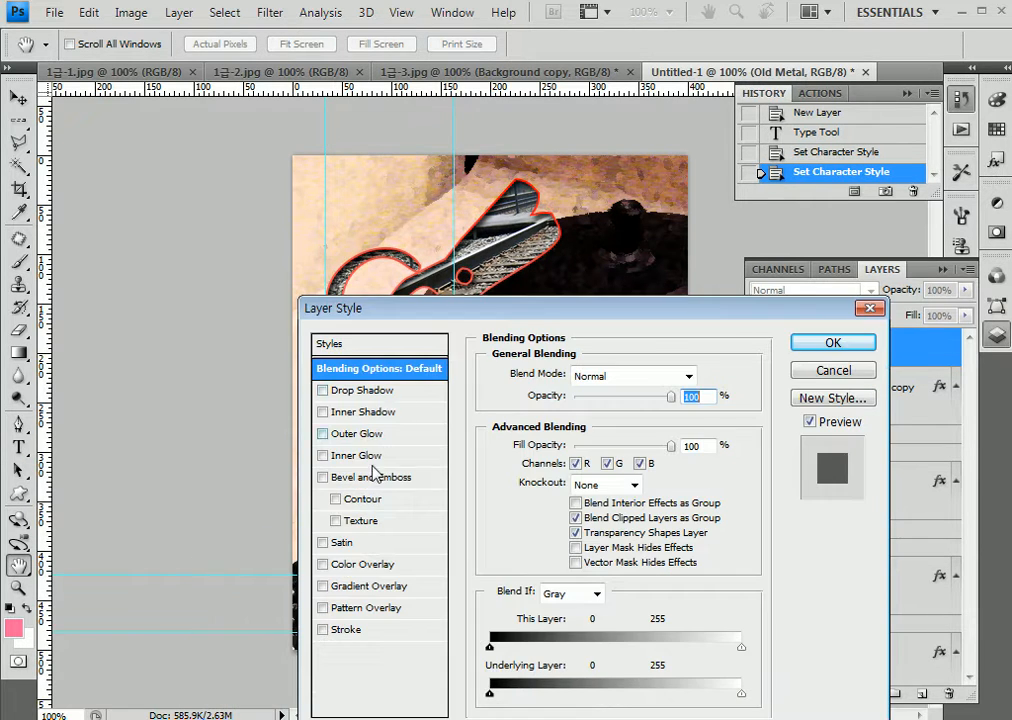
pyautogui.click(357, 592)
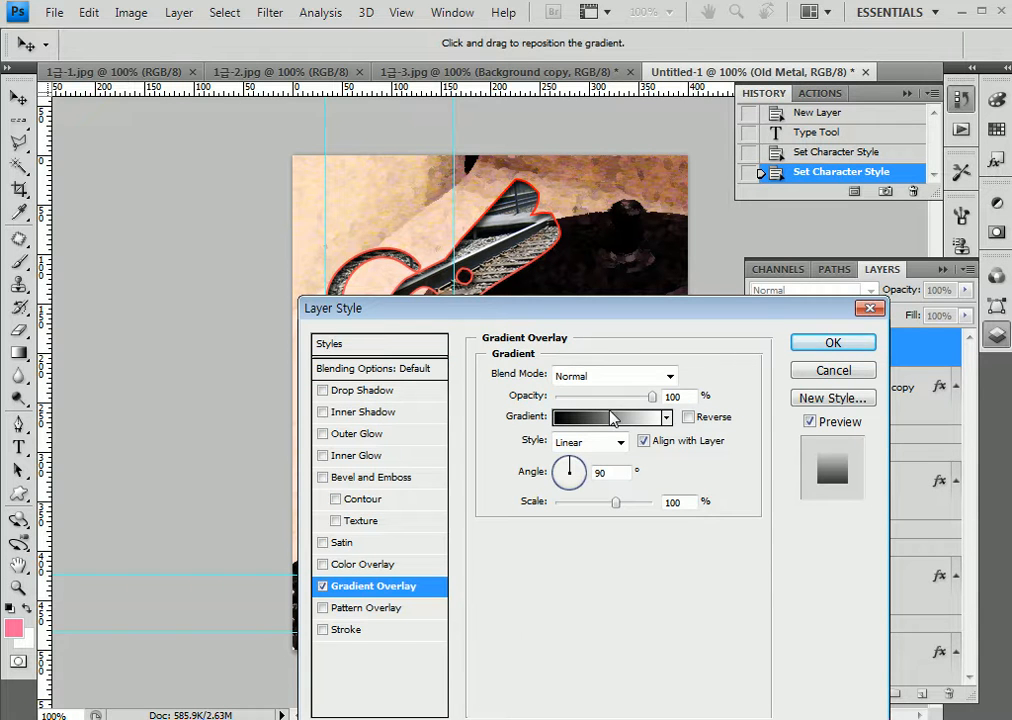
pyautogui.click(666, 417)
pyautogui.click(582, 418)
pyautogui.click(582, 418)
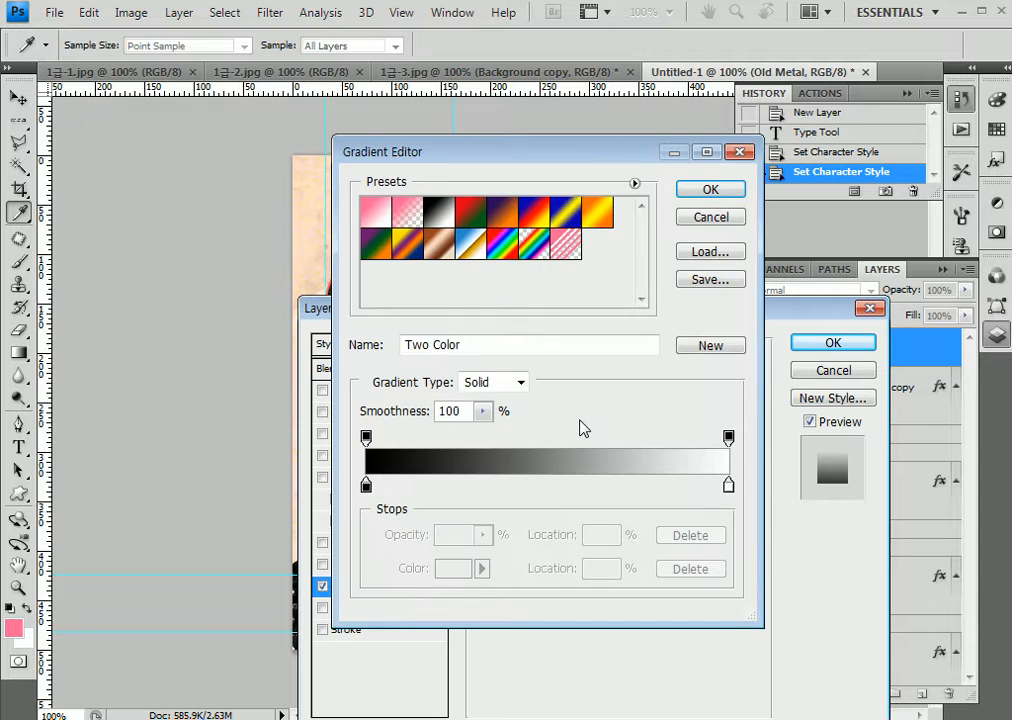
# Set the starting colour stop of the text's overlay gradient to 666666
pyautogui.click(366, 486)
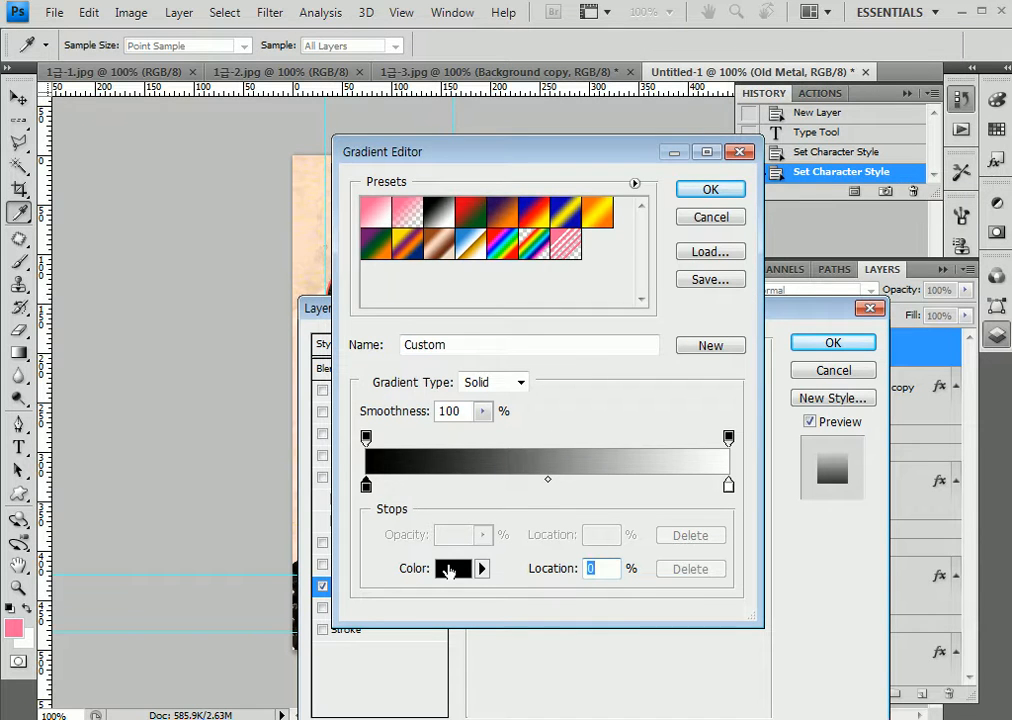
pyautogui.click(452, 568)
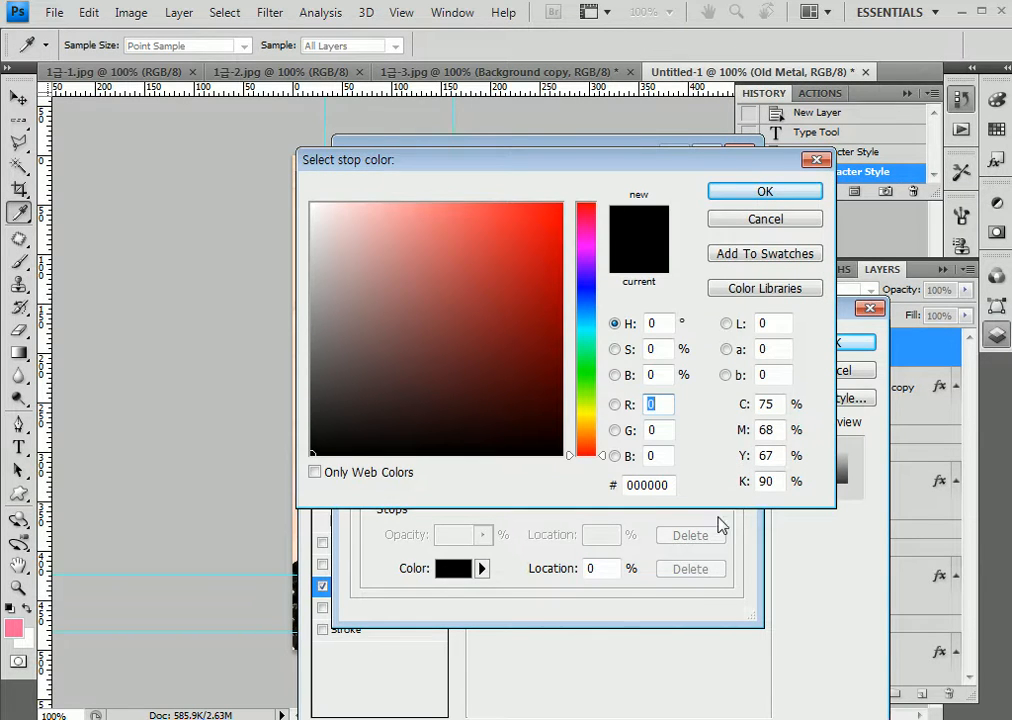
pyautogui.click(668, 488)
pyautogui.write('666666')
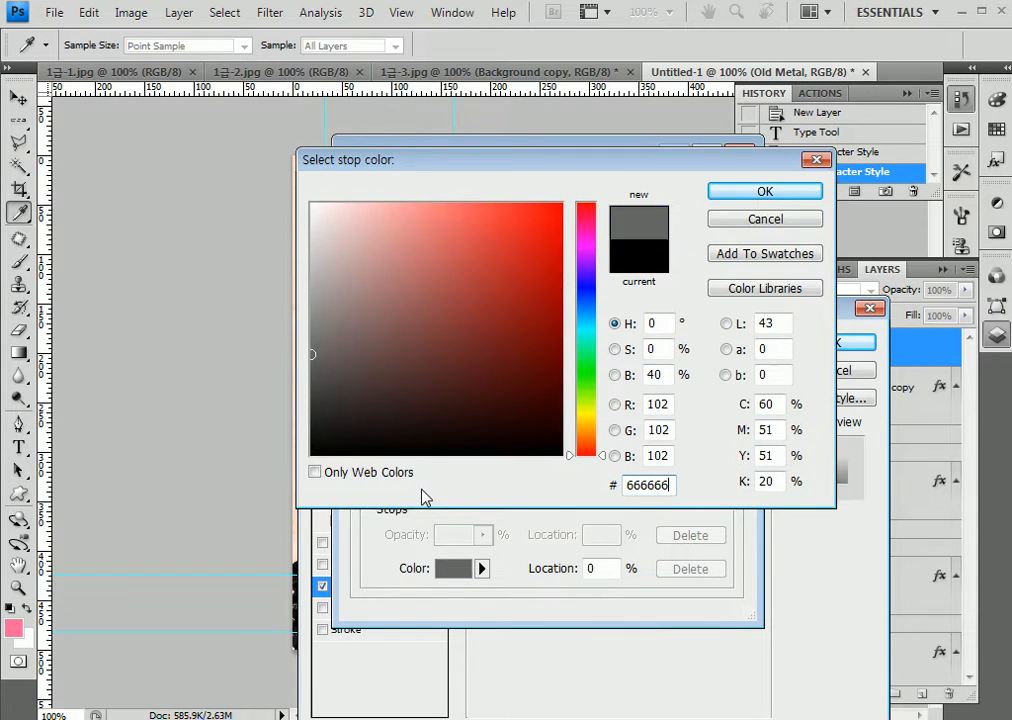
pyautogui.press('Return')
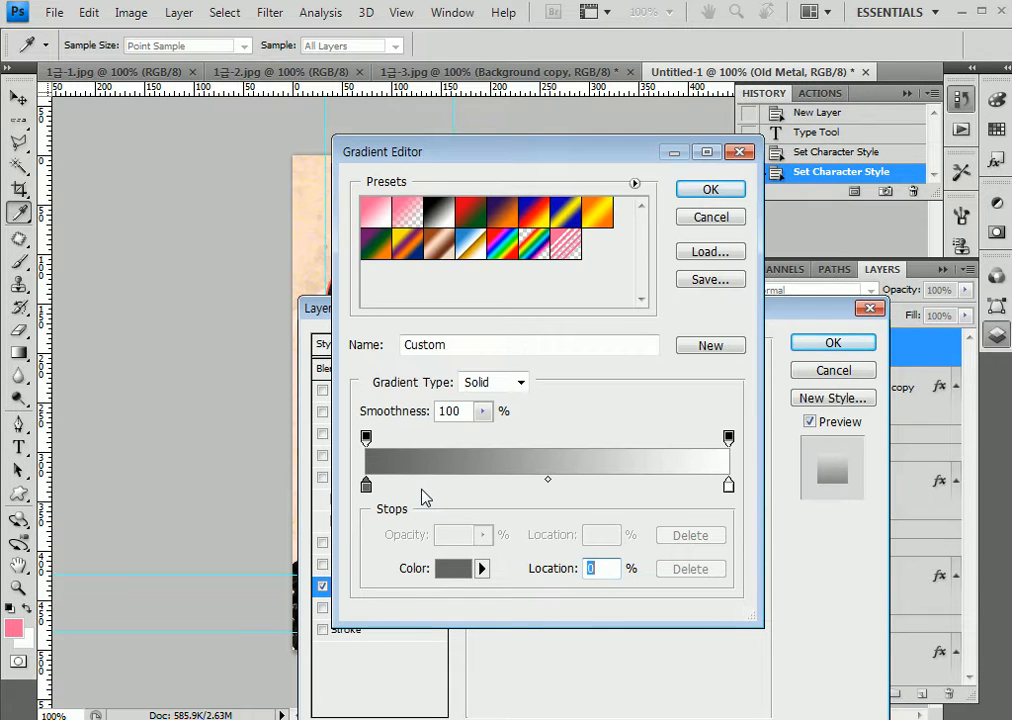
# Check the gradient's ending colour stop, accept the gradient and view the overlay on the Old Metal text
pyautogui.click(728, 485)
pyautogui.click(453, 572)
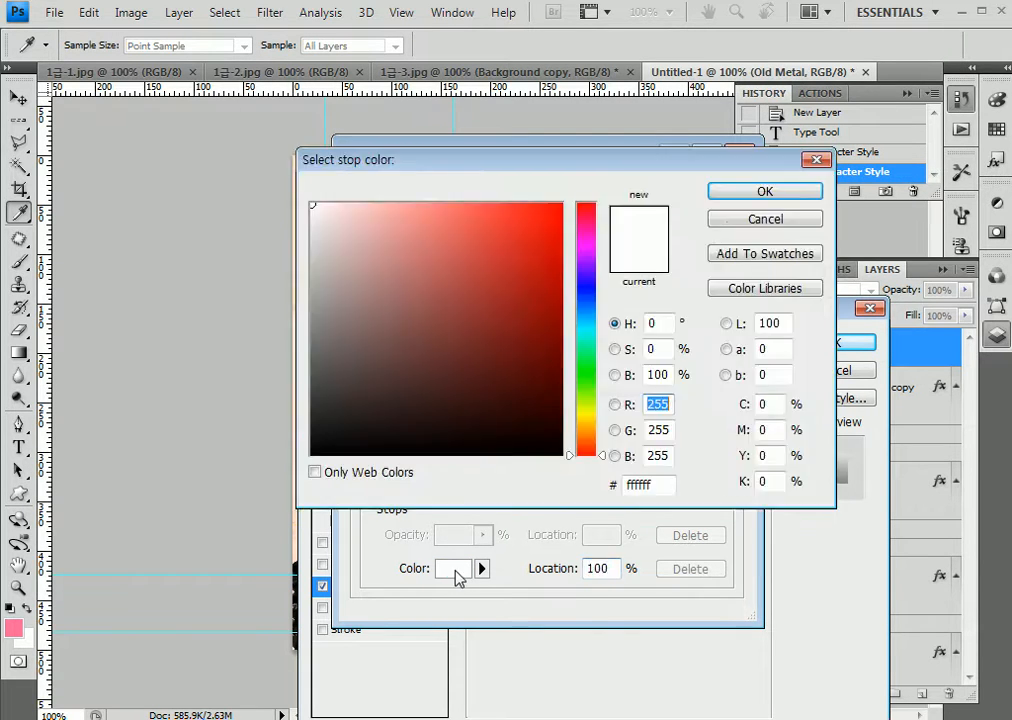
pyautogui.click(669, 487)
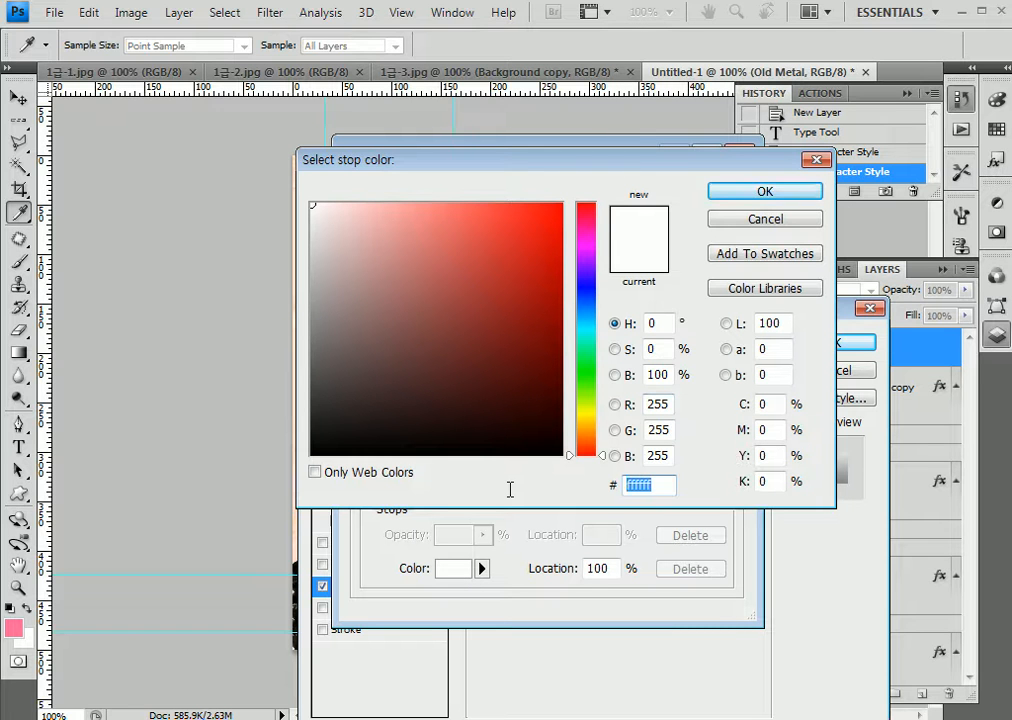
pyautogui.click(754, 218)
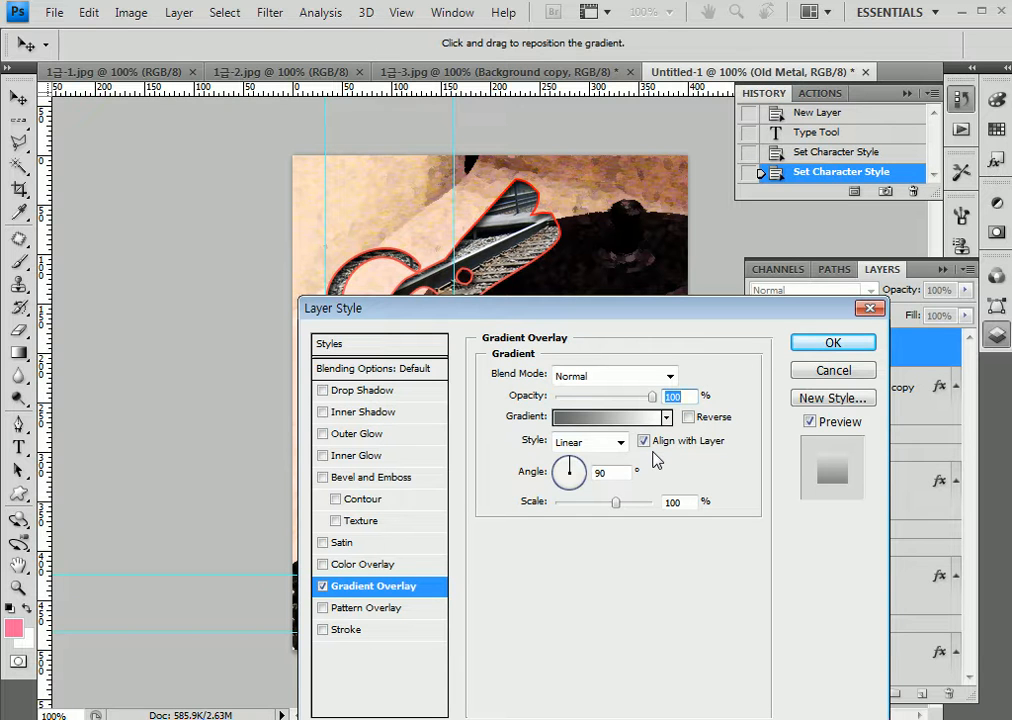
pyautogui.moveTo(633, 313); pyautogui.dragTo(566, 516)
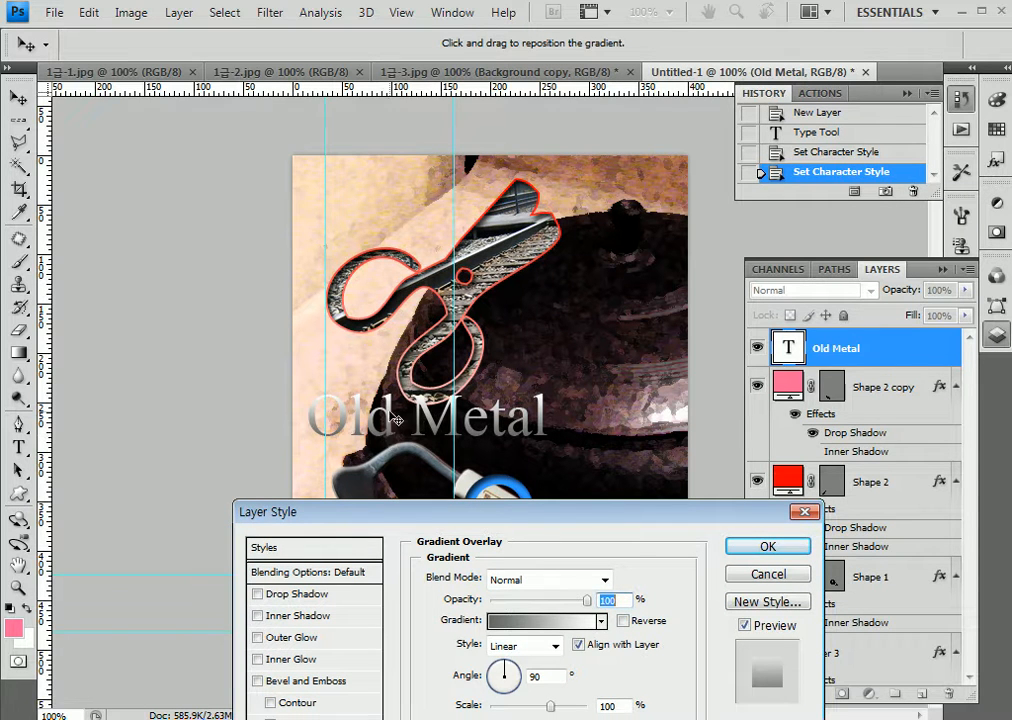
pyautogui.moveTo(486, 511); pyautogui.dragTo(548, 280)
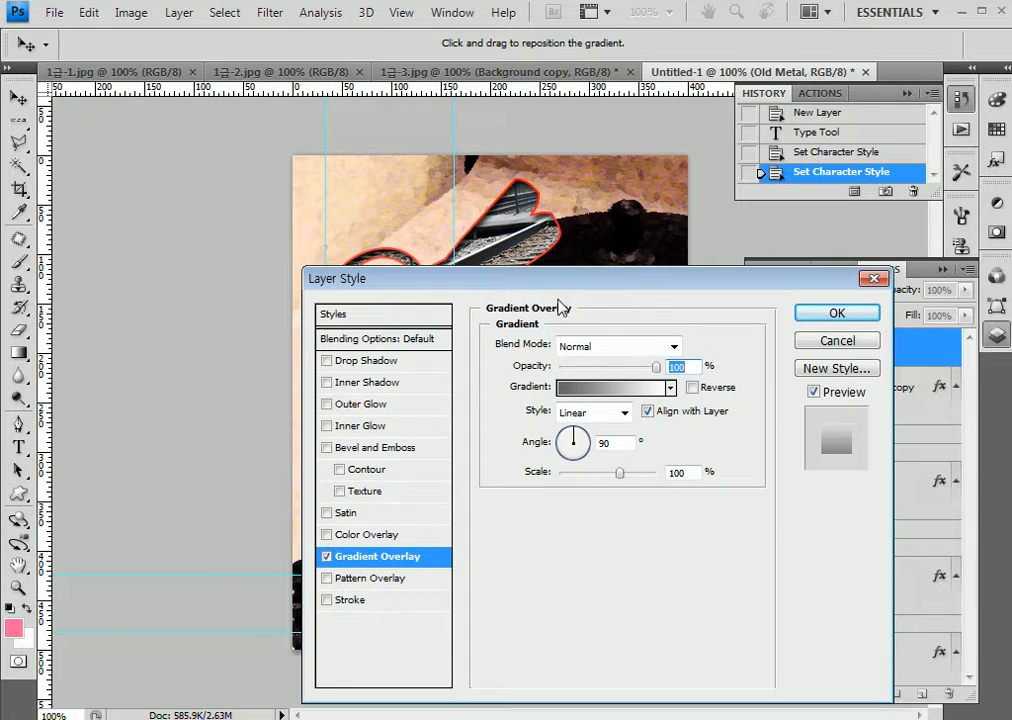
# Swap the two colour stops so the gradient runs from white to 666666, and check it on the text
pyautogui.click(590, 393)
pyautogui.moveTo(366, 487); pyautogui.dragTo(607, 487)
pyautogui.moveTo(728, 487); pyautogui.dragTo(366, 490)
pyautogui.moveTo(607, 487); pyautogui.dragTo(770, 479)
pyautogui.click(710, 189)
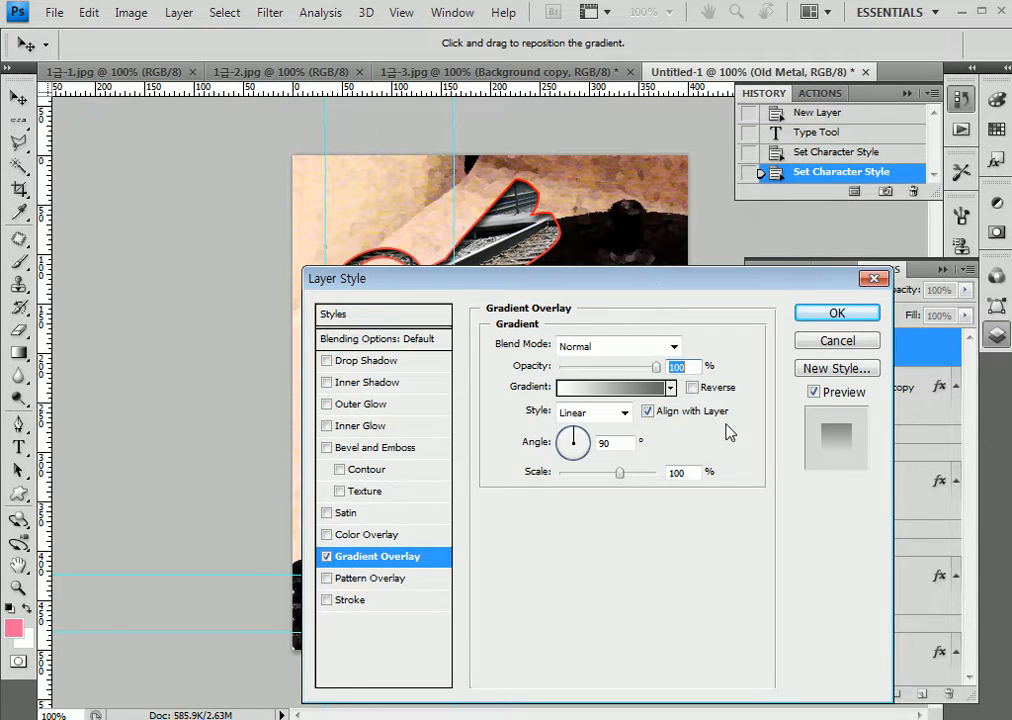
pyautogui.moveTo(657, 289); pyautogui.dragTo(617, 542)
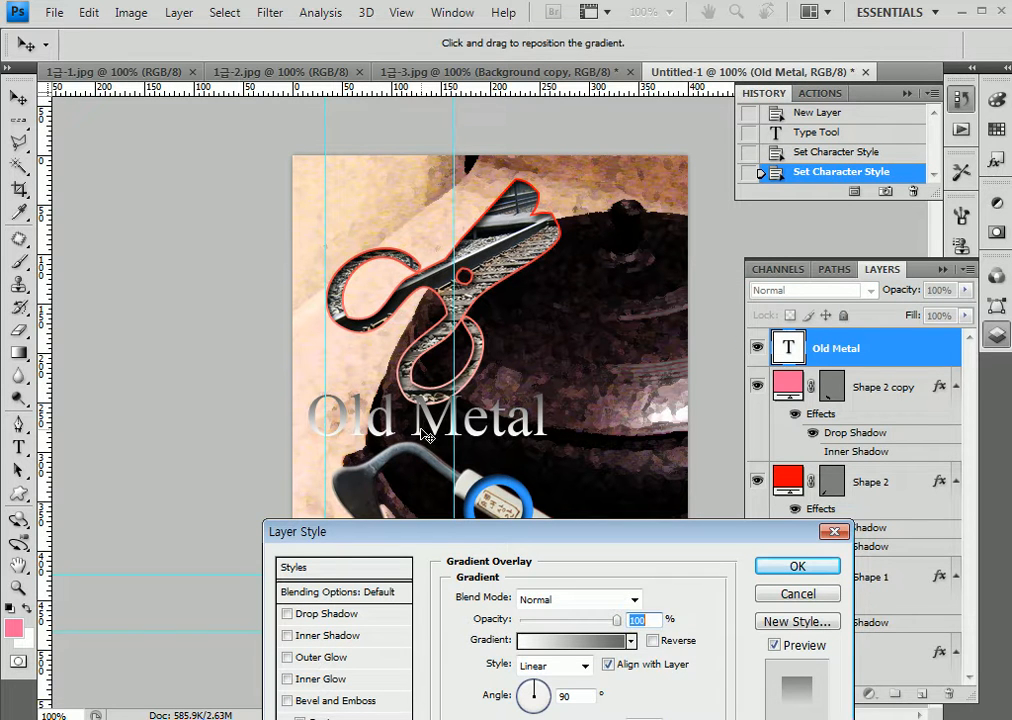
# Add a 2 px outside Stroke in 000000 to the Old Metal text and apply the layer style
pyautogui.moveTo(435, 537); pyautogui.dragTo(680, 300)
pyautogui.click(557, 621)
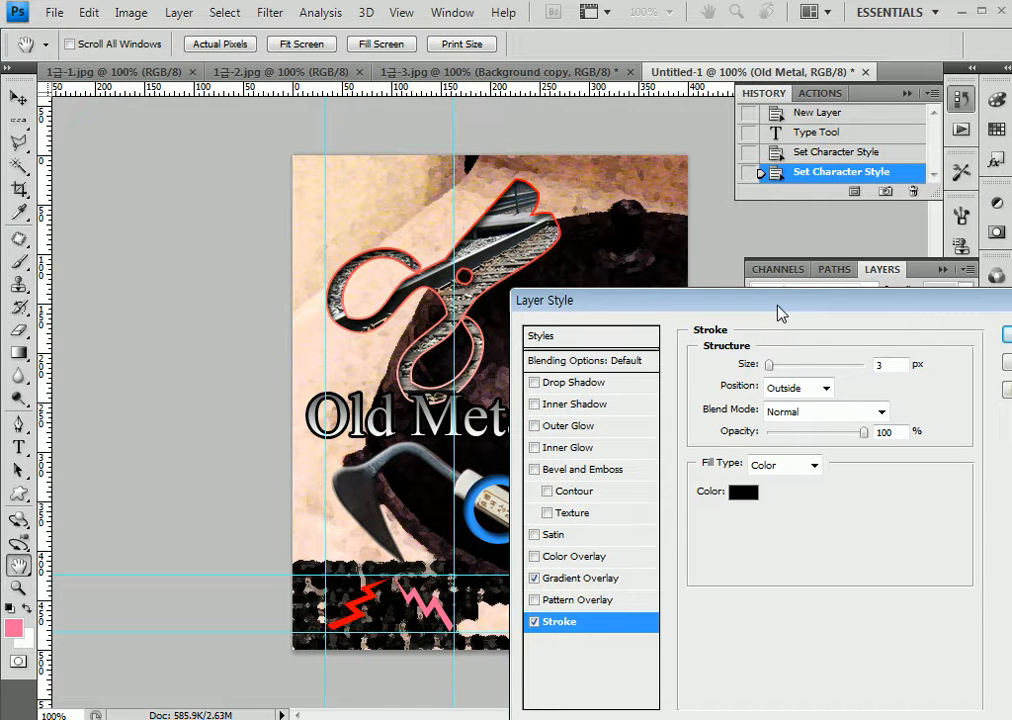
pyautogui.doubleClick(886, 364)
pyautogui.write('2')
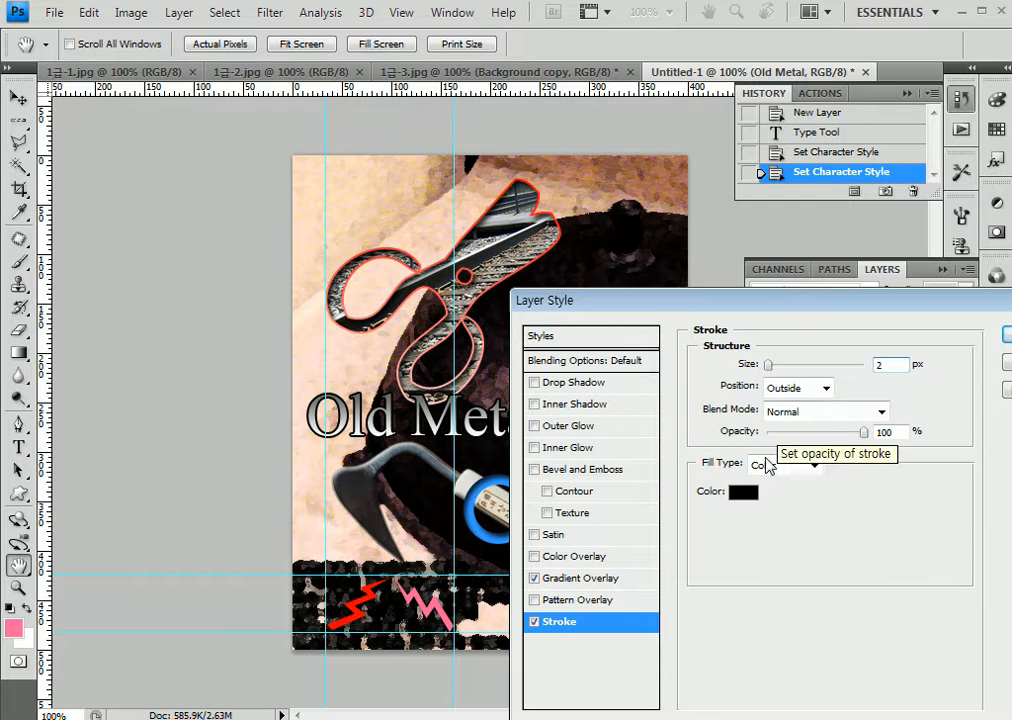
pyautogui.click(741, 491)
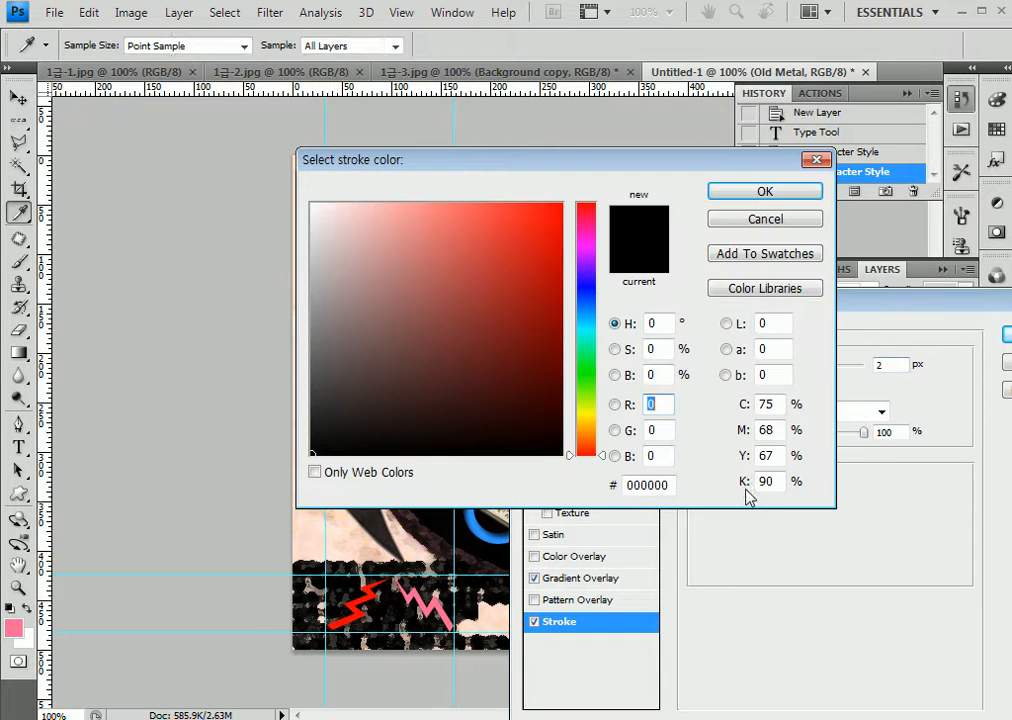
pyautogui.click(760, 192)
pyautogui.moveTo(845, 318)
pyautogui.mouseDown()
pyautogui.moveTo(918, 434)
pyautogui.moveTo(712, 468)
pyautogui.mouseUp()
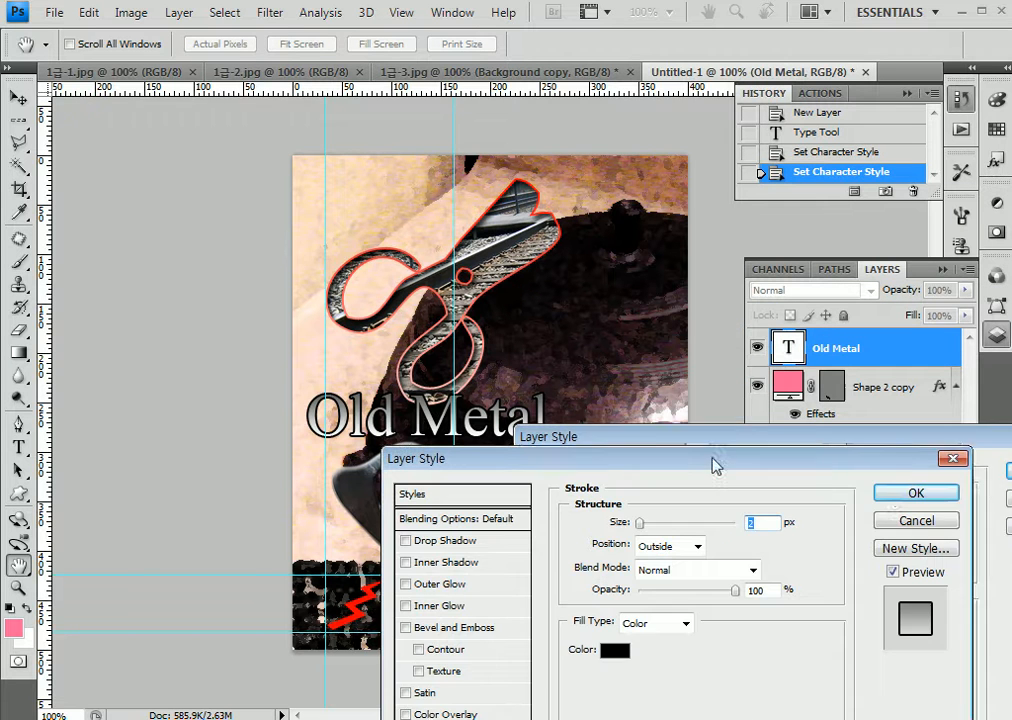
pyautogui.click(900, 490)
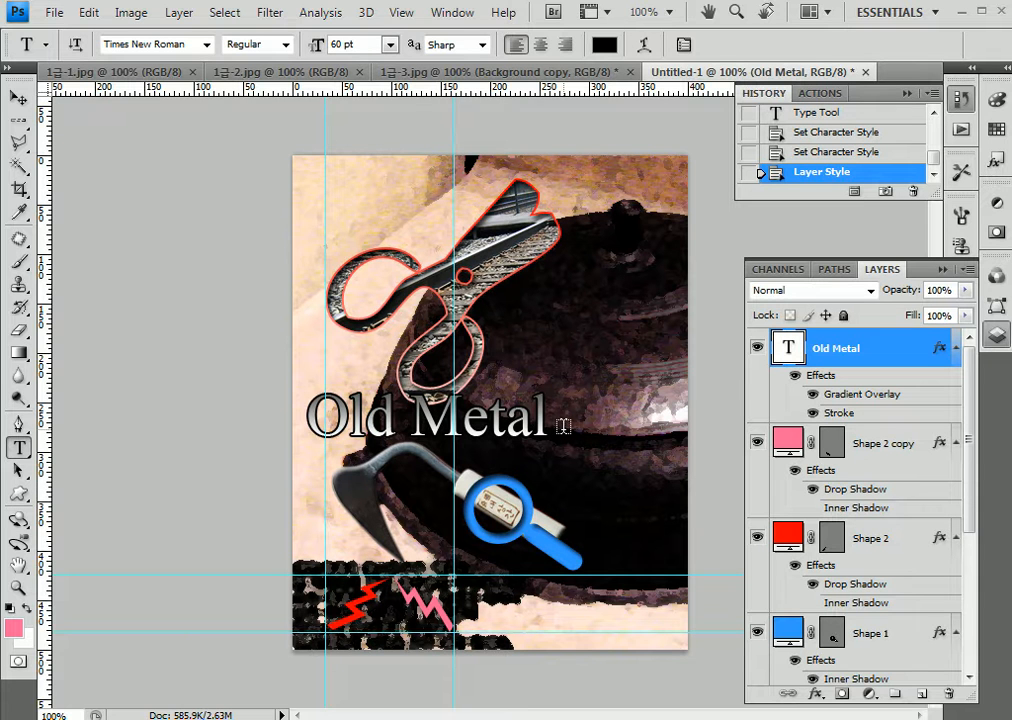
# Move the Old Metal text slightly right and warp it horizontally with the Arc Upper style at +50% bend
pyautogui.click(19, 99)
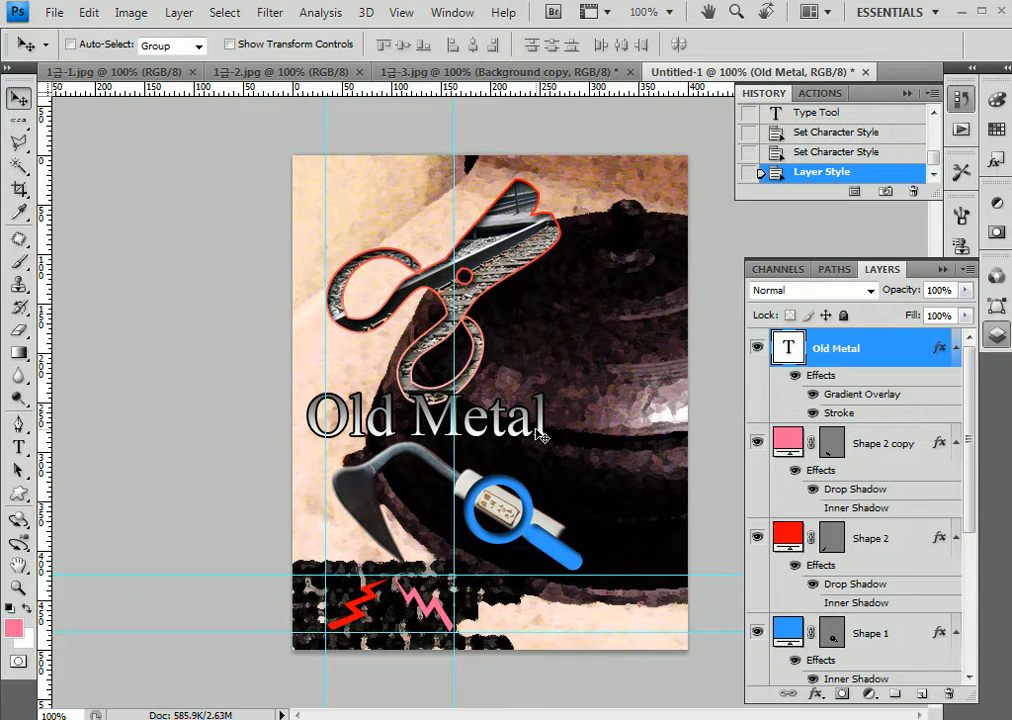
pyautogui.moveTo(564, 432); pyautogui.dragTo(605, 430)
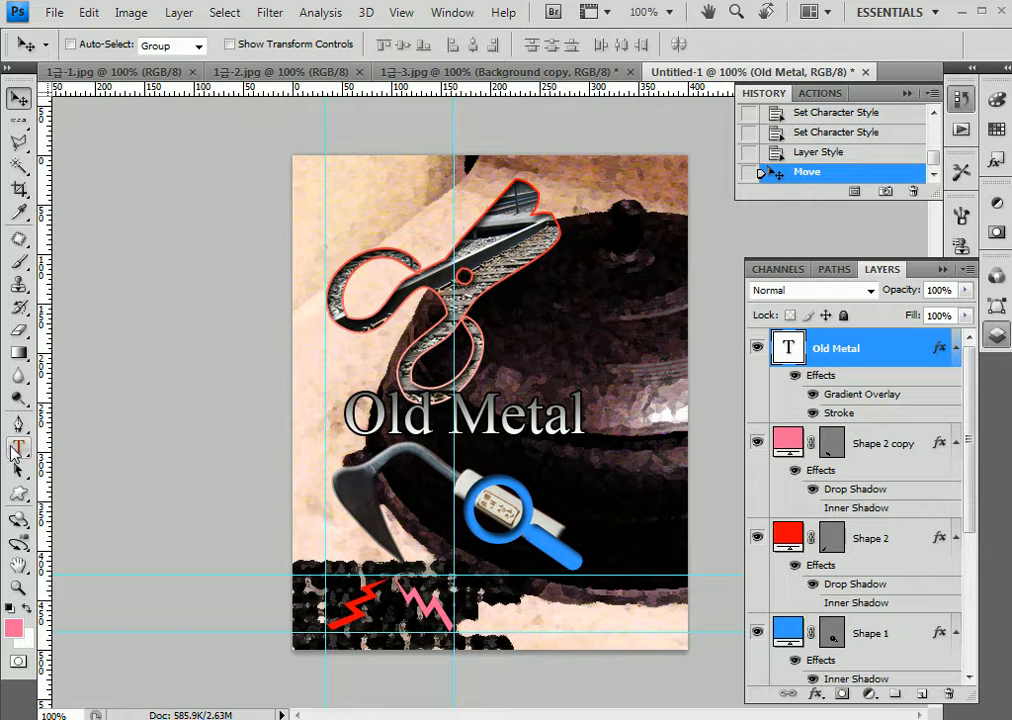
pyautogui.hotkey('alt', 'l')
pyautogui.press('t')
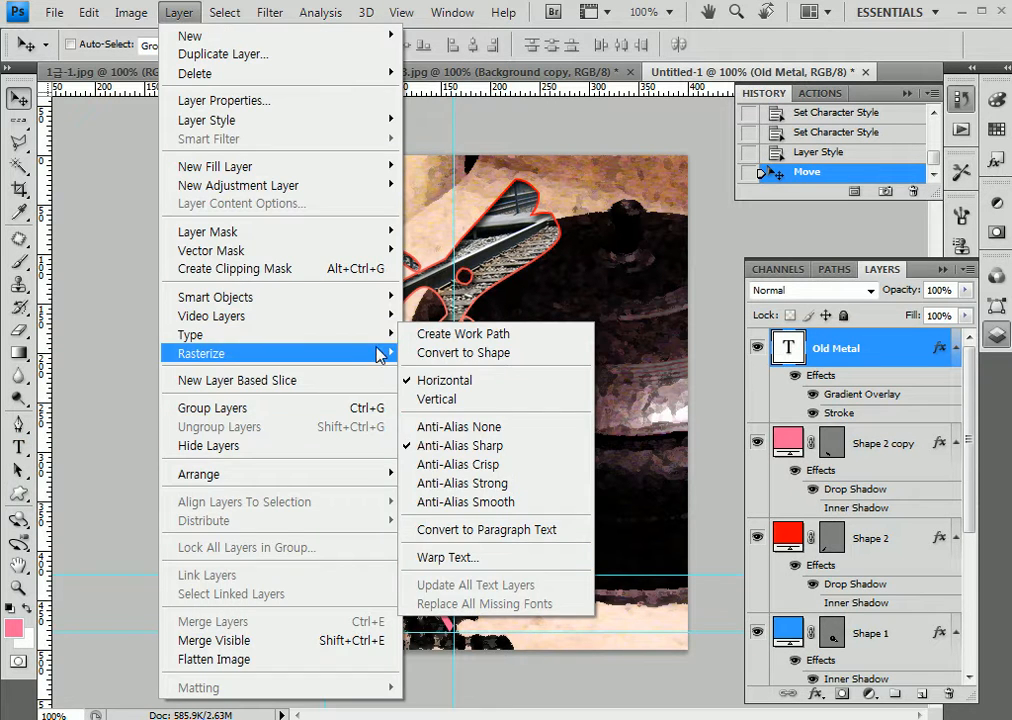
pyautogui.click(501, 562)
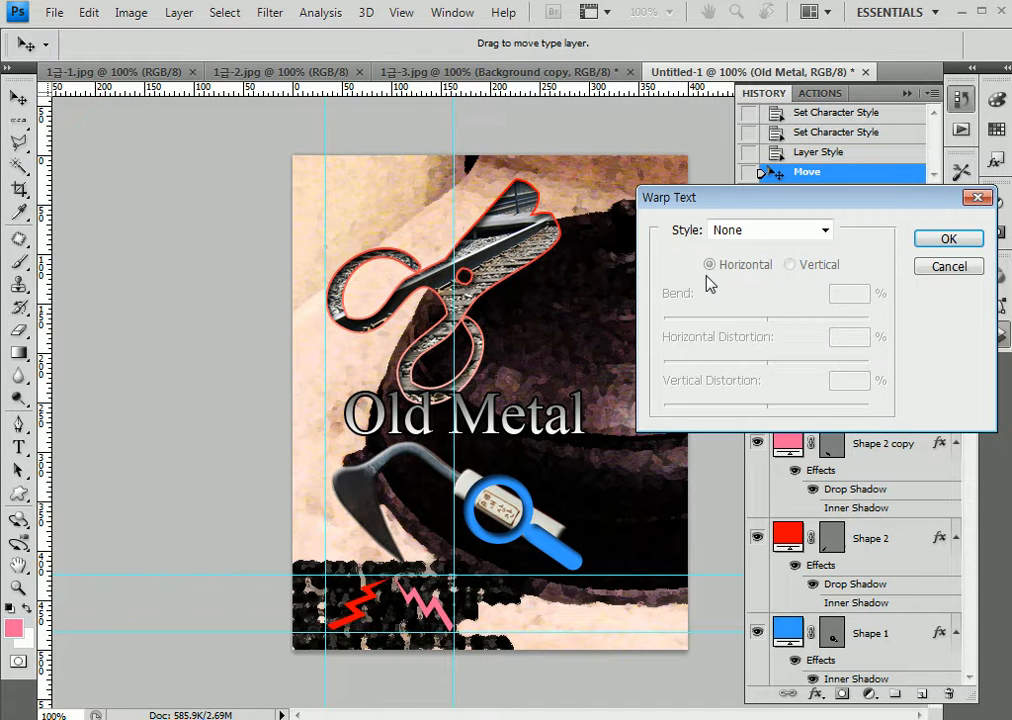
pyautogui.click(768, 230)
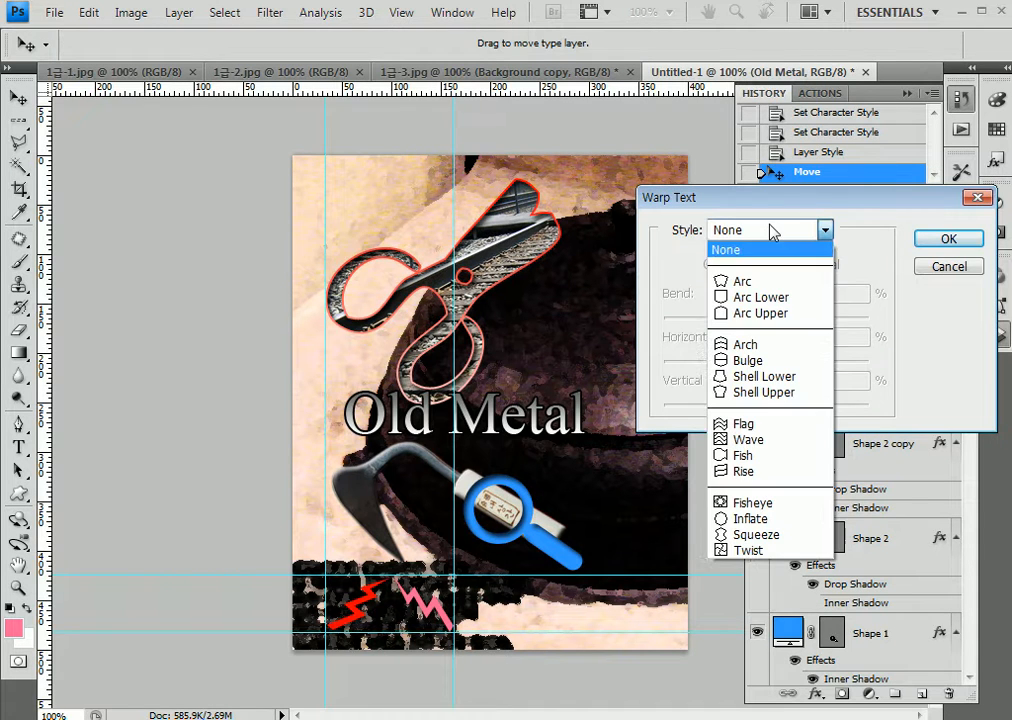
pyautogui.click(765, 314)
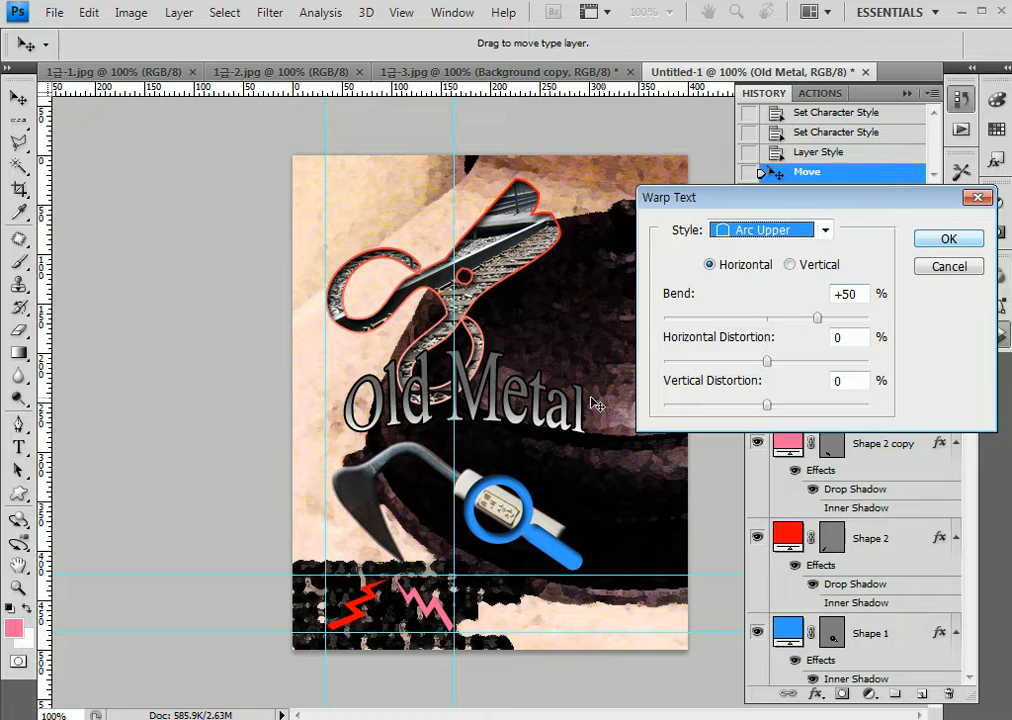
pyautogui.click(928, 245)
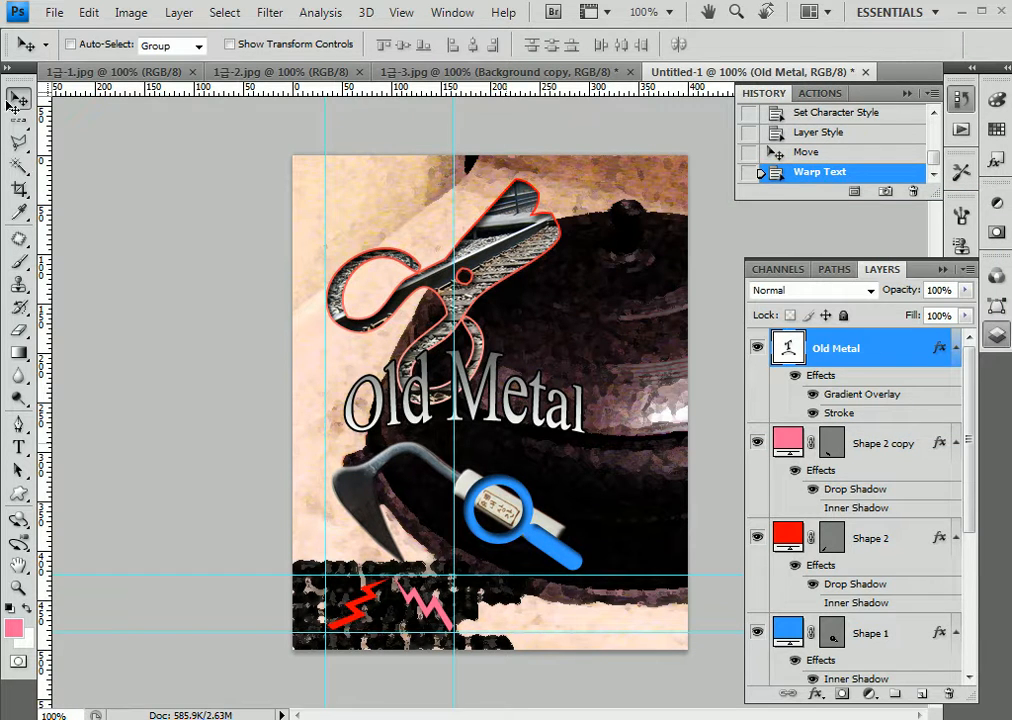
# Rotate the Old Metal text -90° with Free Transform and place it vertically over the right part of the pot
pyautogui.hotkey('ctrl', 't')
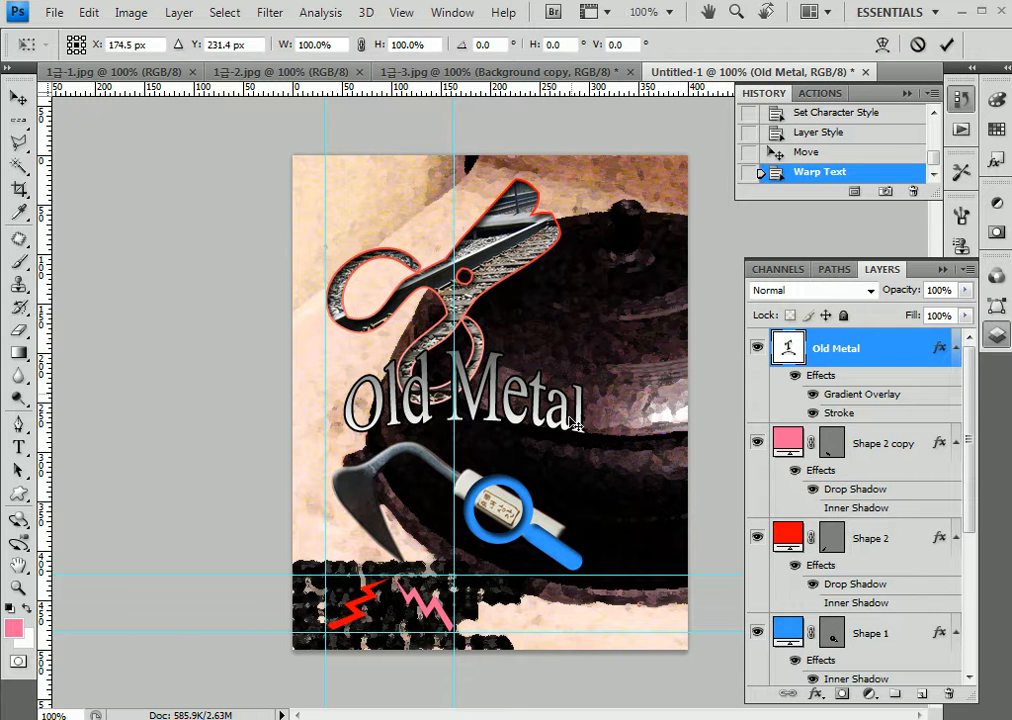
pyautogui.moveTo(530, 272); pyautogui.dragTo(356, 318)
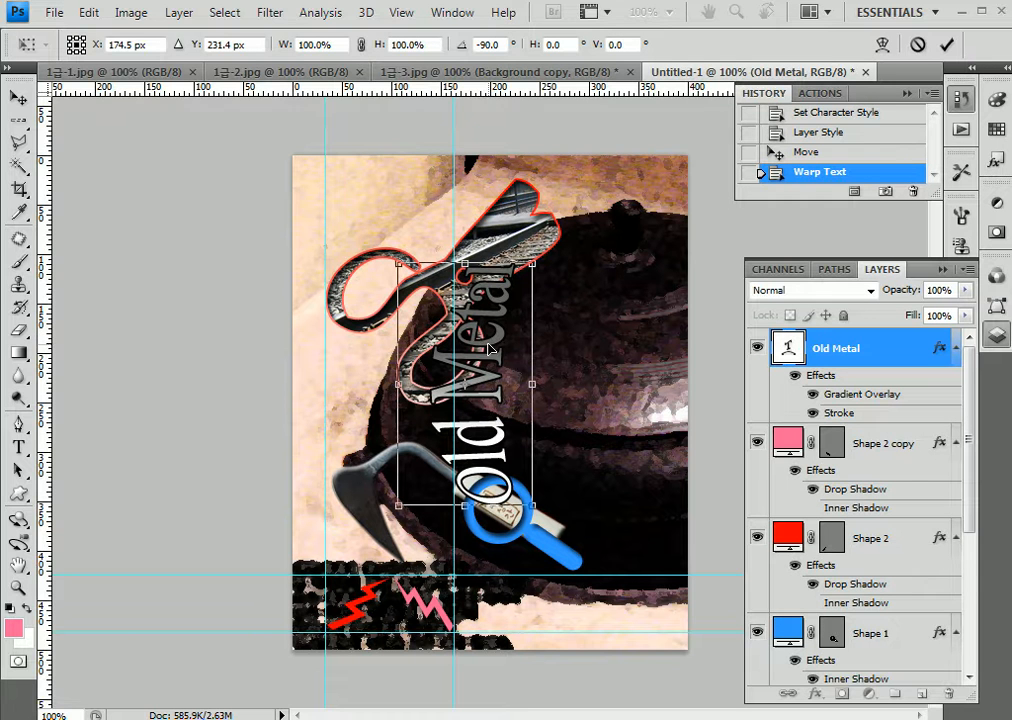
pyautogui.moveTo(491, 347); pyautogui.dragTo(621, 335)
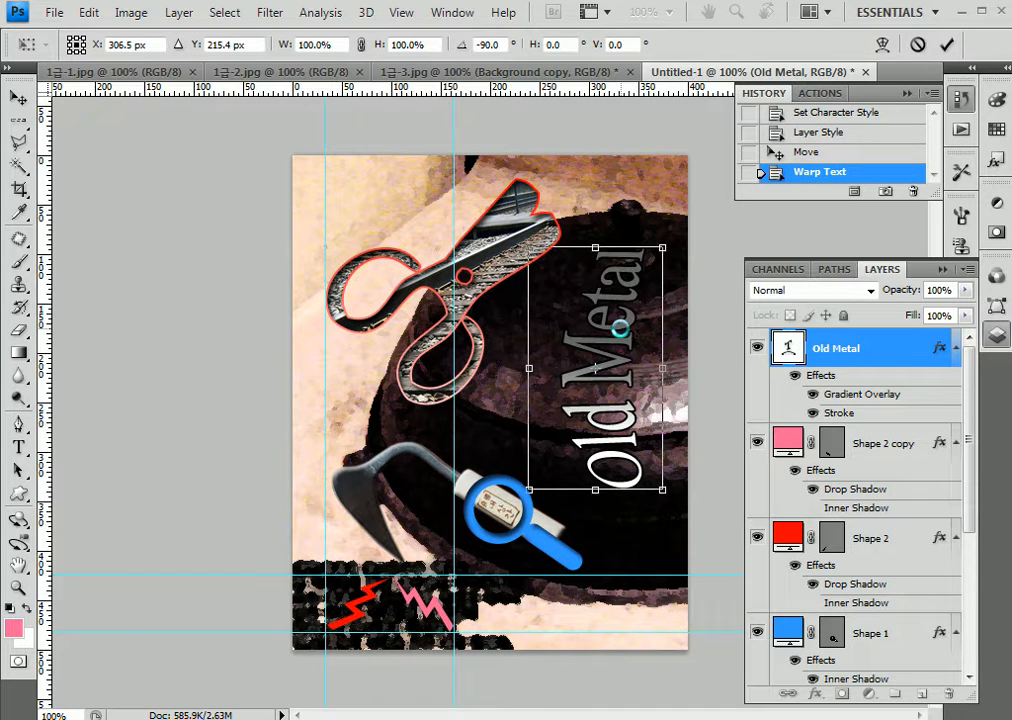
pyautogui.press('Return')
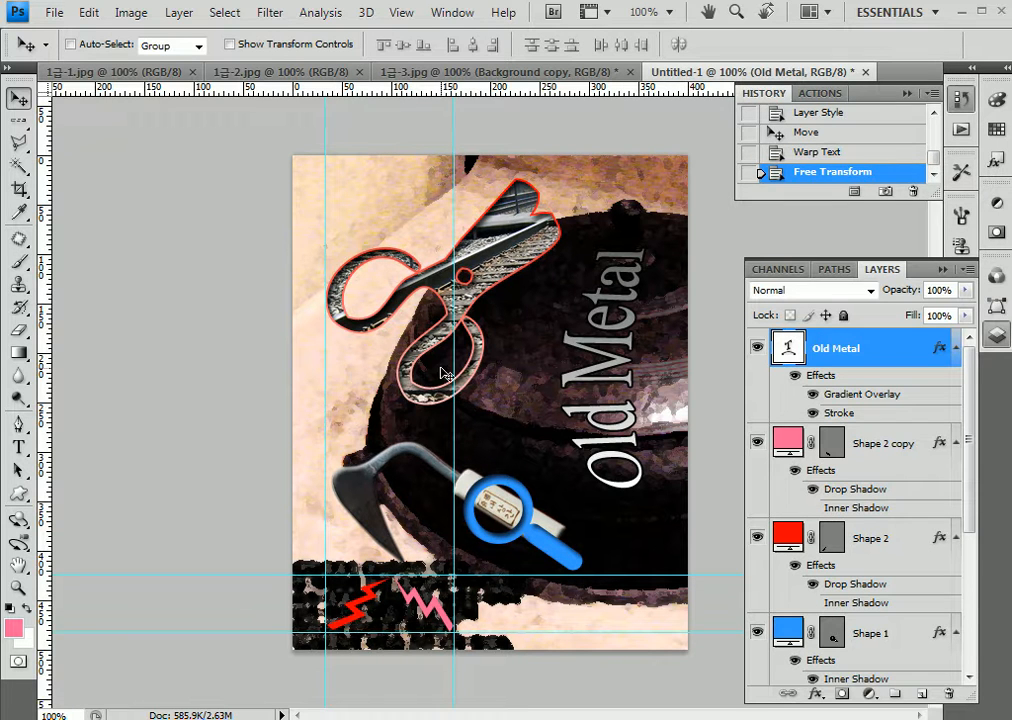
# Reposition a vertical guide at about 390 px and a horizontal guide at about 125 px, and align the Old Metal text to them
pyautogui.moveTo(454, 373); pyautogui.dragTo(678, 360)
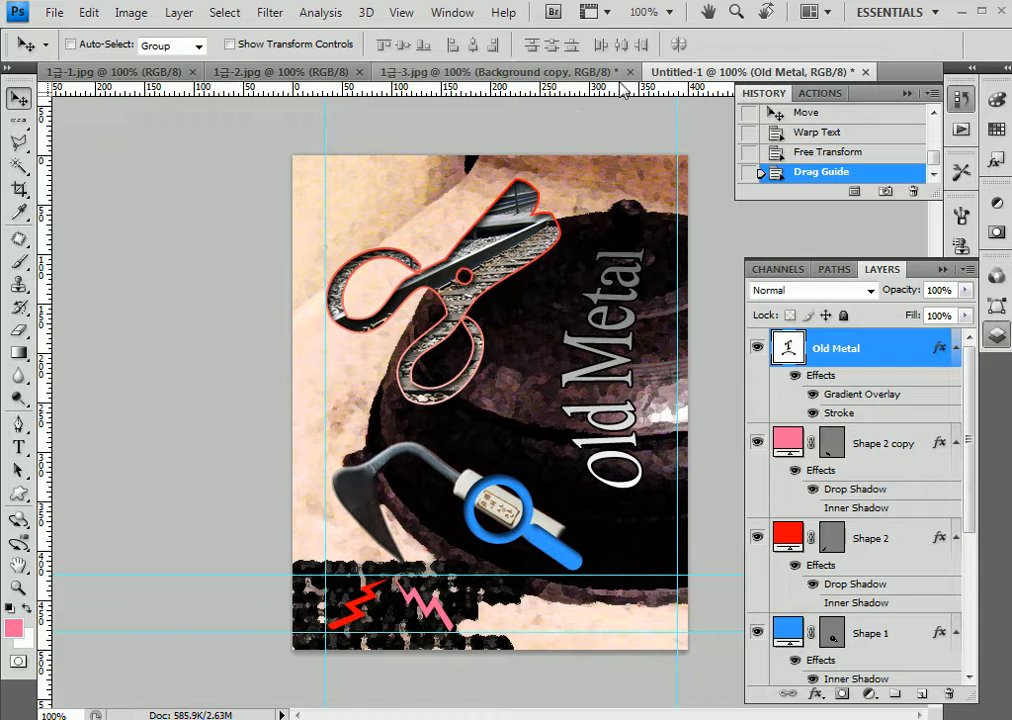
pyautogui.moveTo(452, 575); pyautogui.dragTo(447, 280)
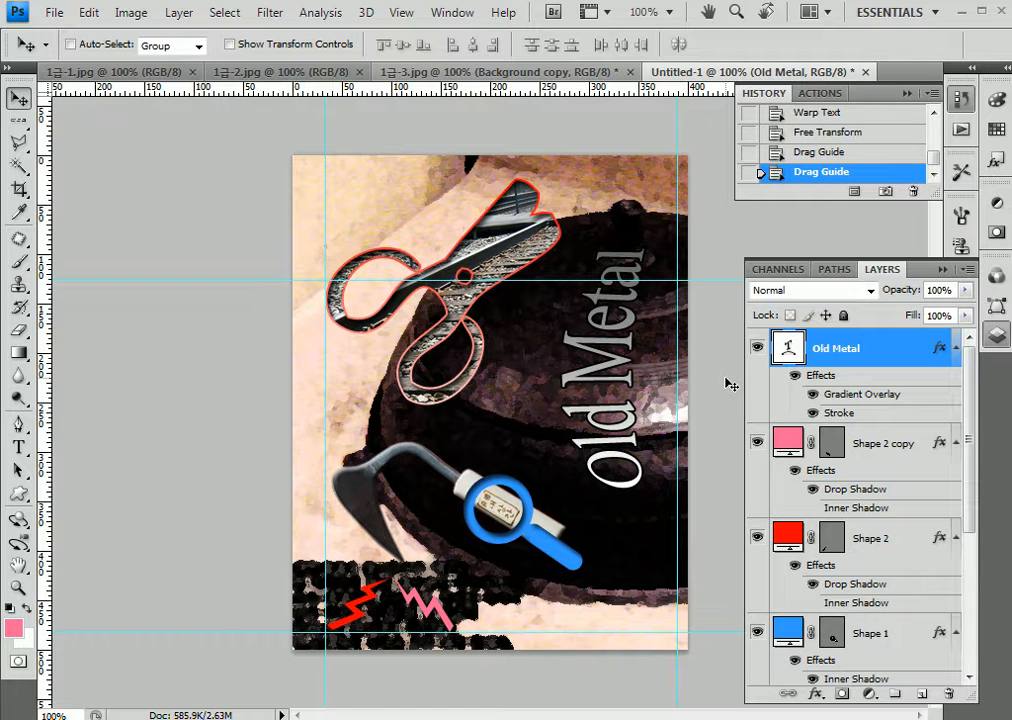
pyautogui.moveTo(578, 354); pyautogui.dragTo(636, 369)
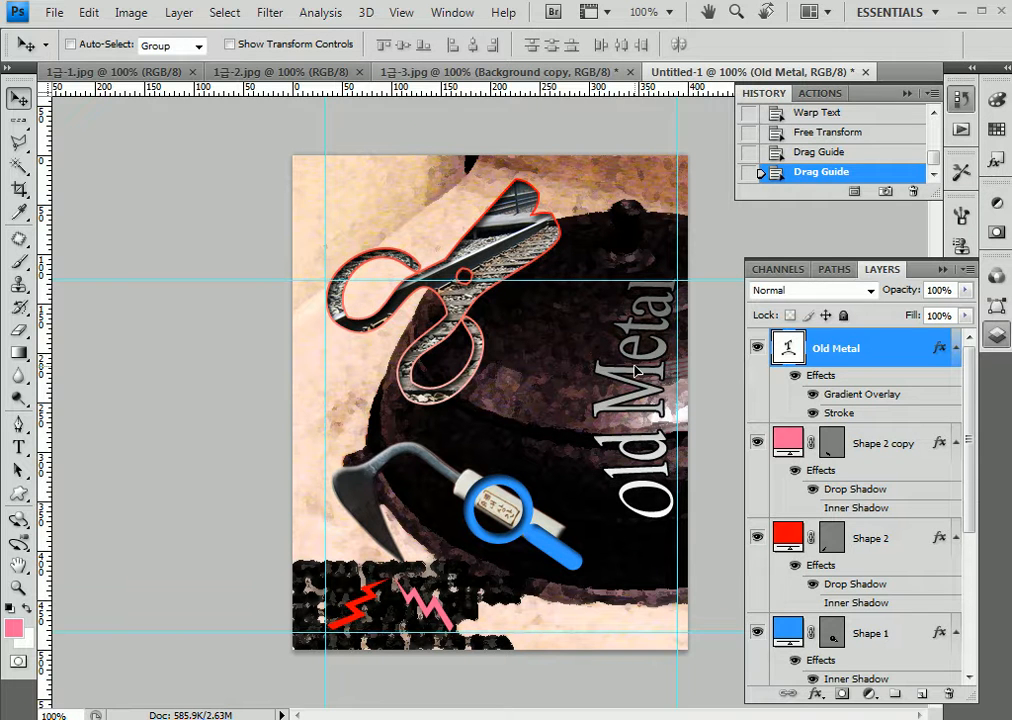
pyautogui.moveTo(636, 370); pyautogui.dragTo(640, 373)
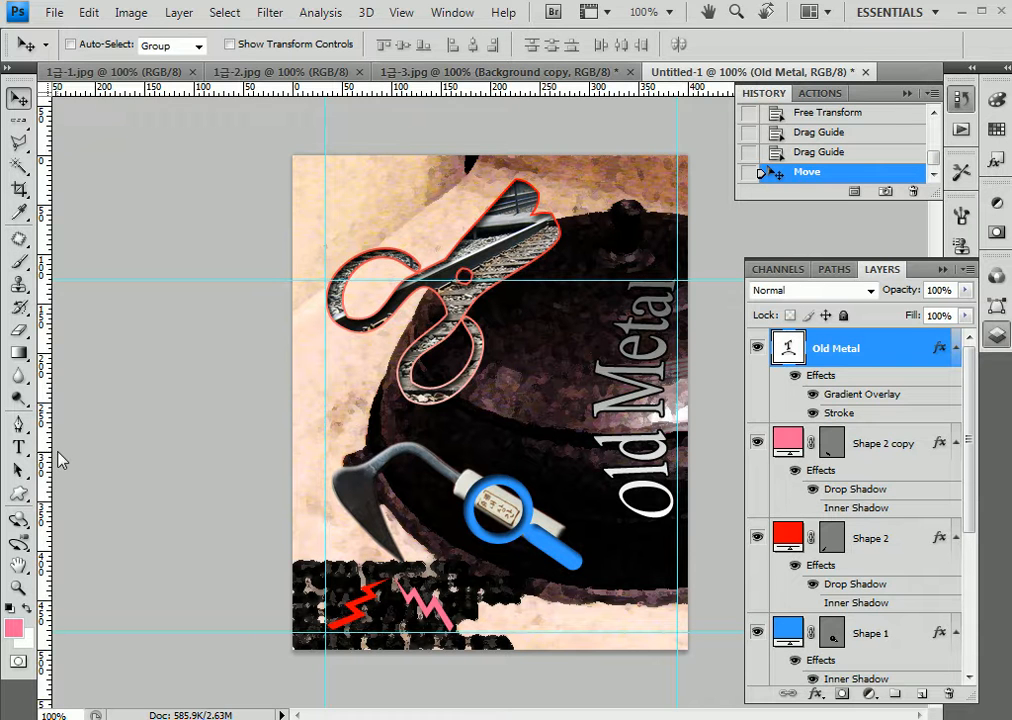
# Move the remaining left vertical guide to the Old Metal text's left edge, at about 300 px, and hide the guides
pyautogui.moveTo(325, 418); pyautogui.dragTo(593, 400)
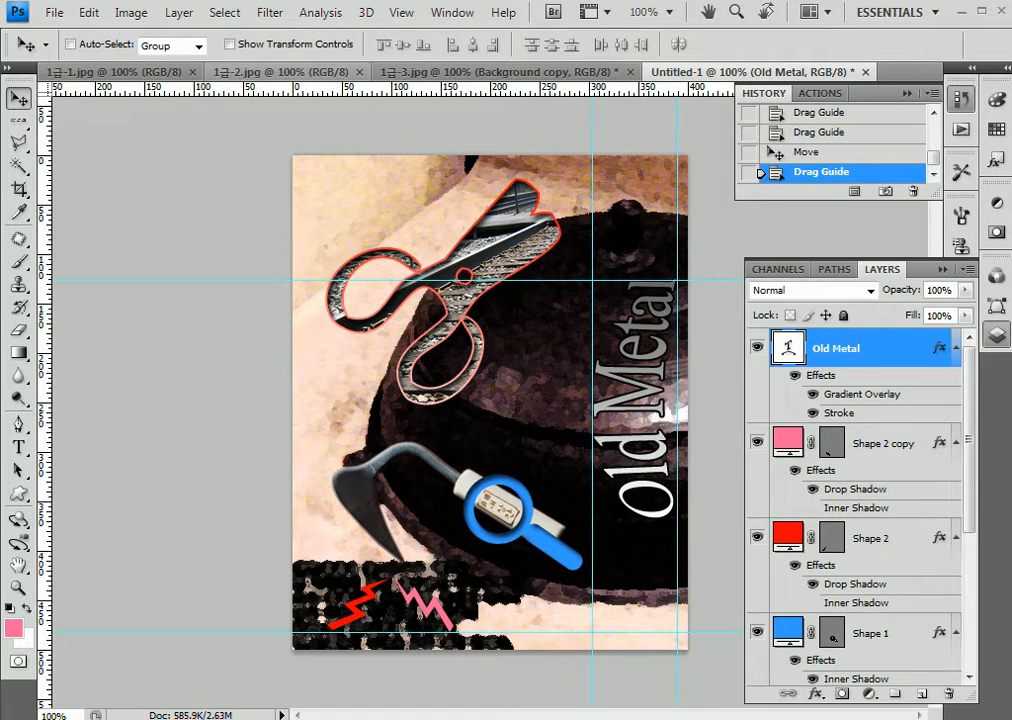
pyautogui.click(400, 14)
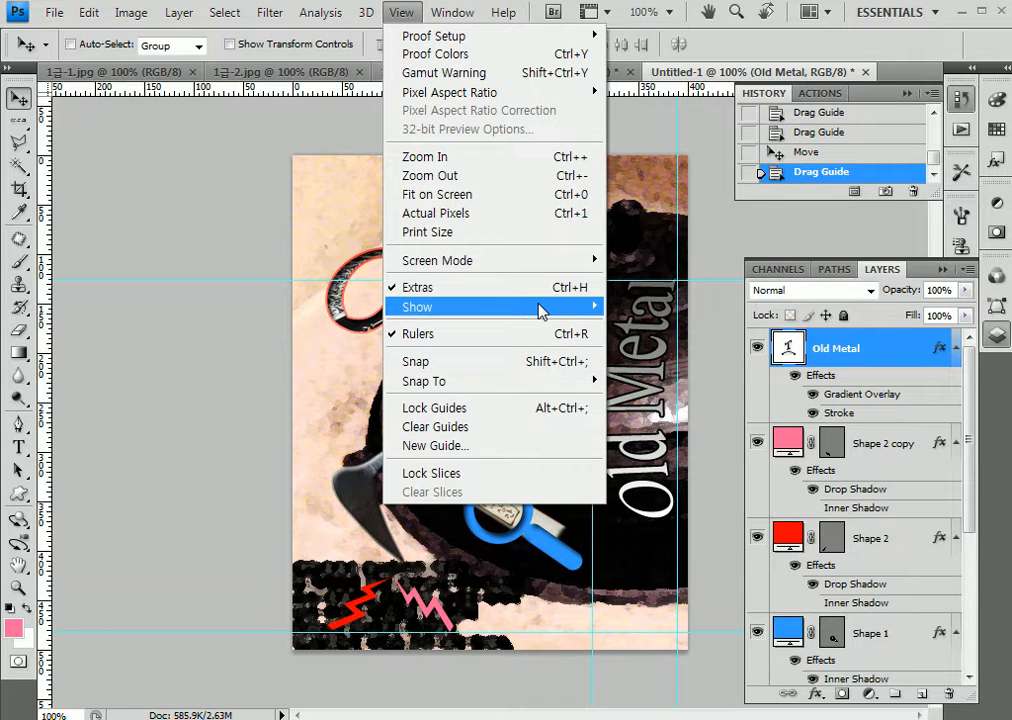
pyautogui.moveTo(538, 309)
pyautogui.click(678, 381)
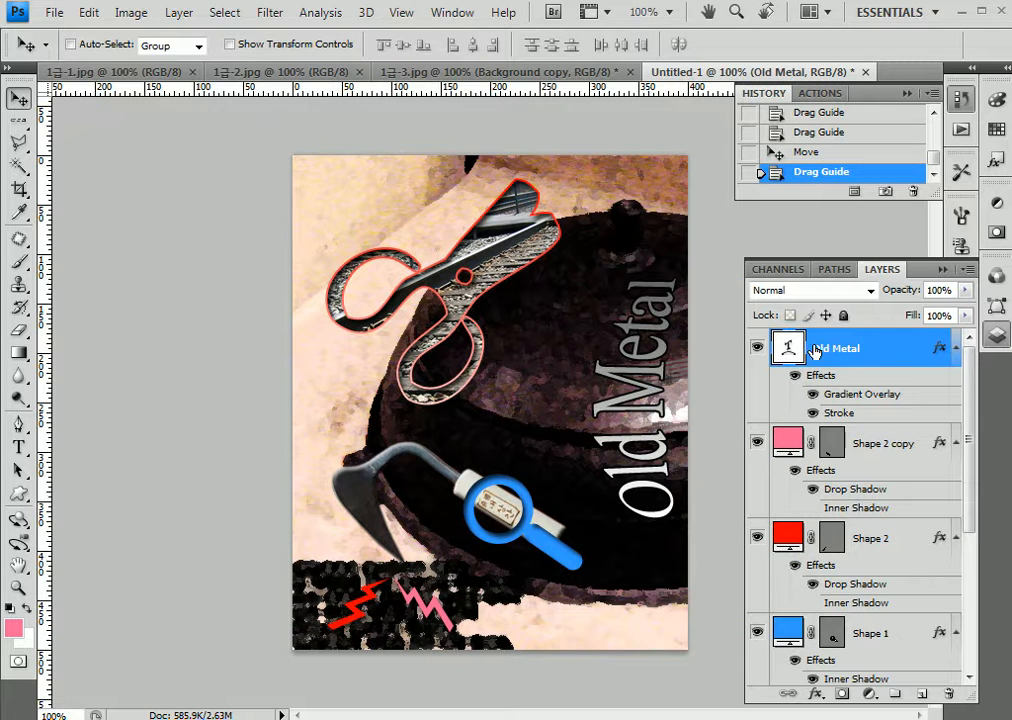
# Reduce the Arc Upper warp bend of the Old Metal text to +41%
pyautogui.press('t')
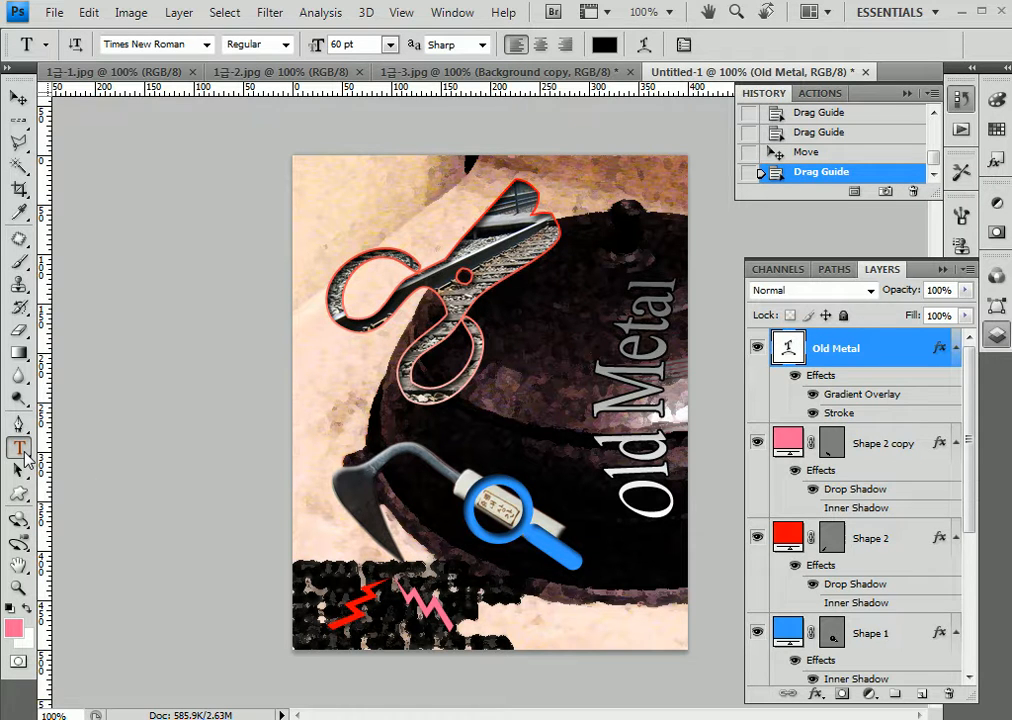
pyautogui.click(647, 46)
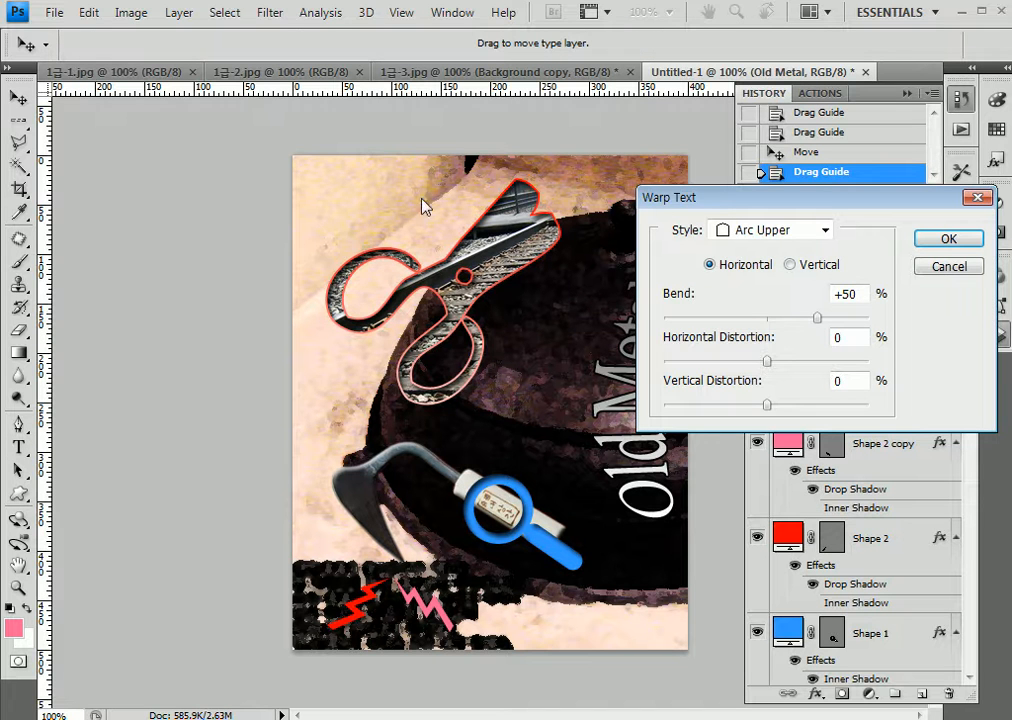
pyautogui.moveTo(294, 203); pyautogui.dragTo(292, 203)
pyautogui.moveTo(281, 321); pyautogui.dragTo(269, 323)
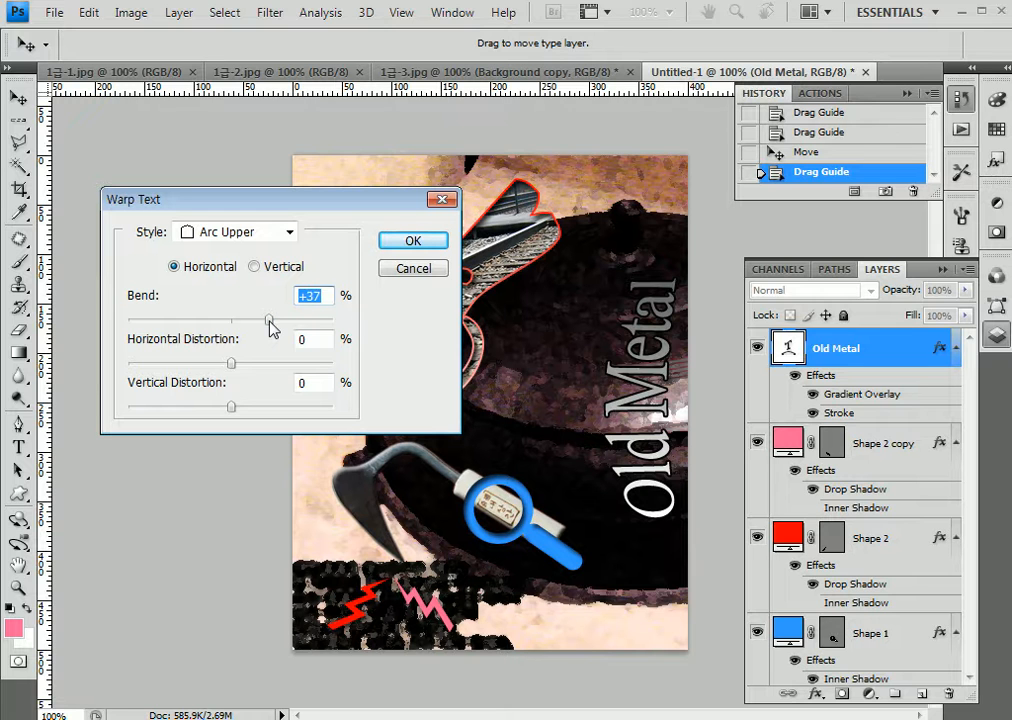
pyautogui.moveTo(270, 321); pyautogui.dragTo(274, 322)
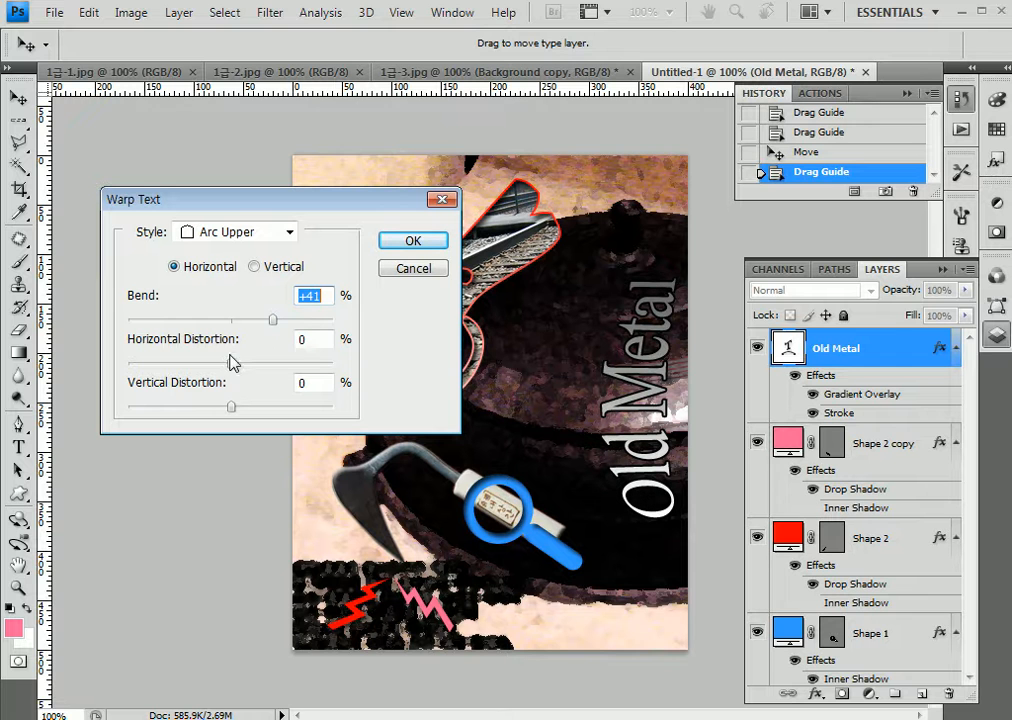
pyautogui.click(438, 241)
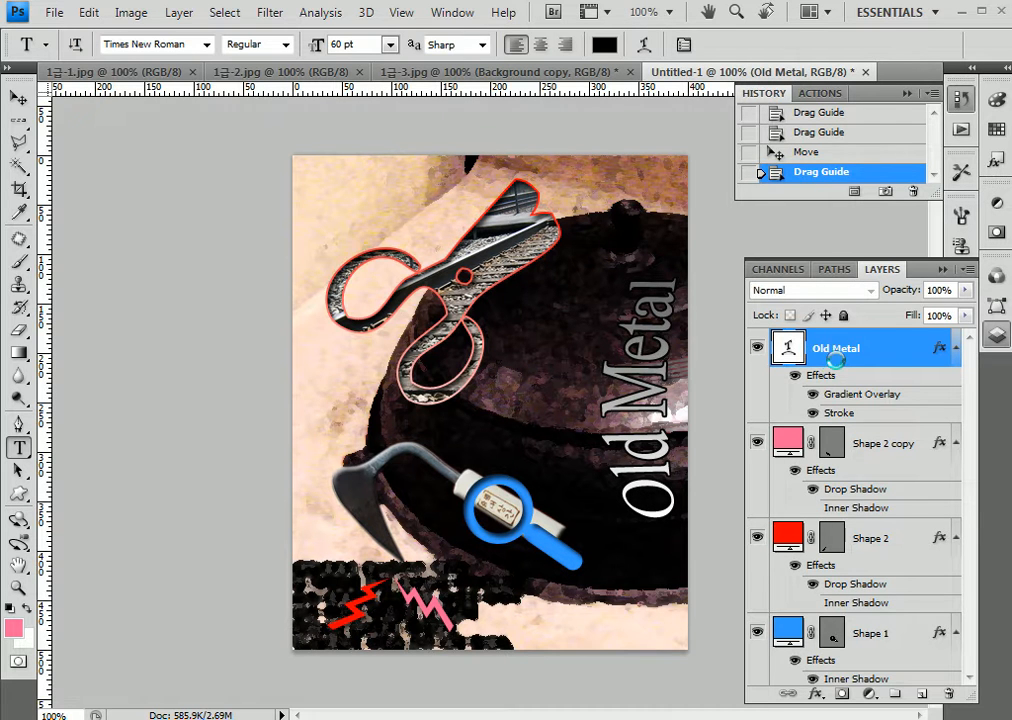